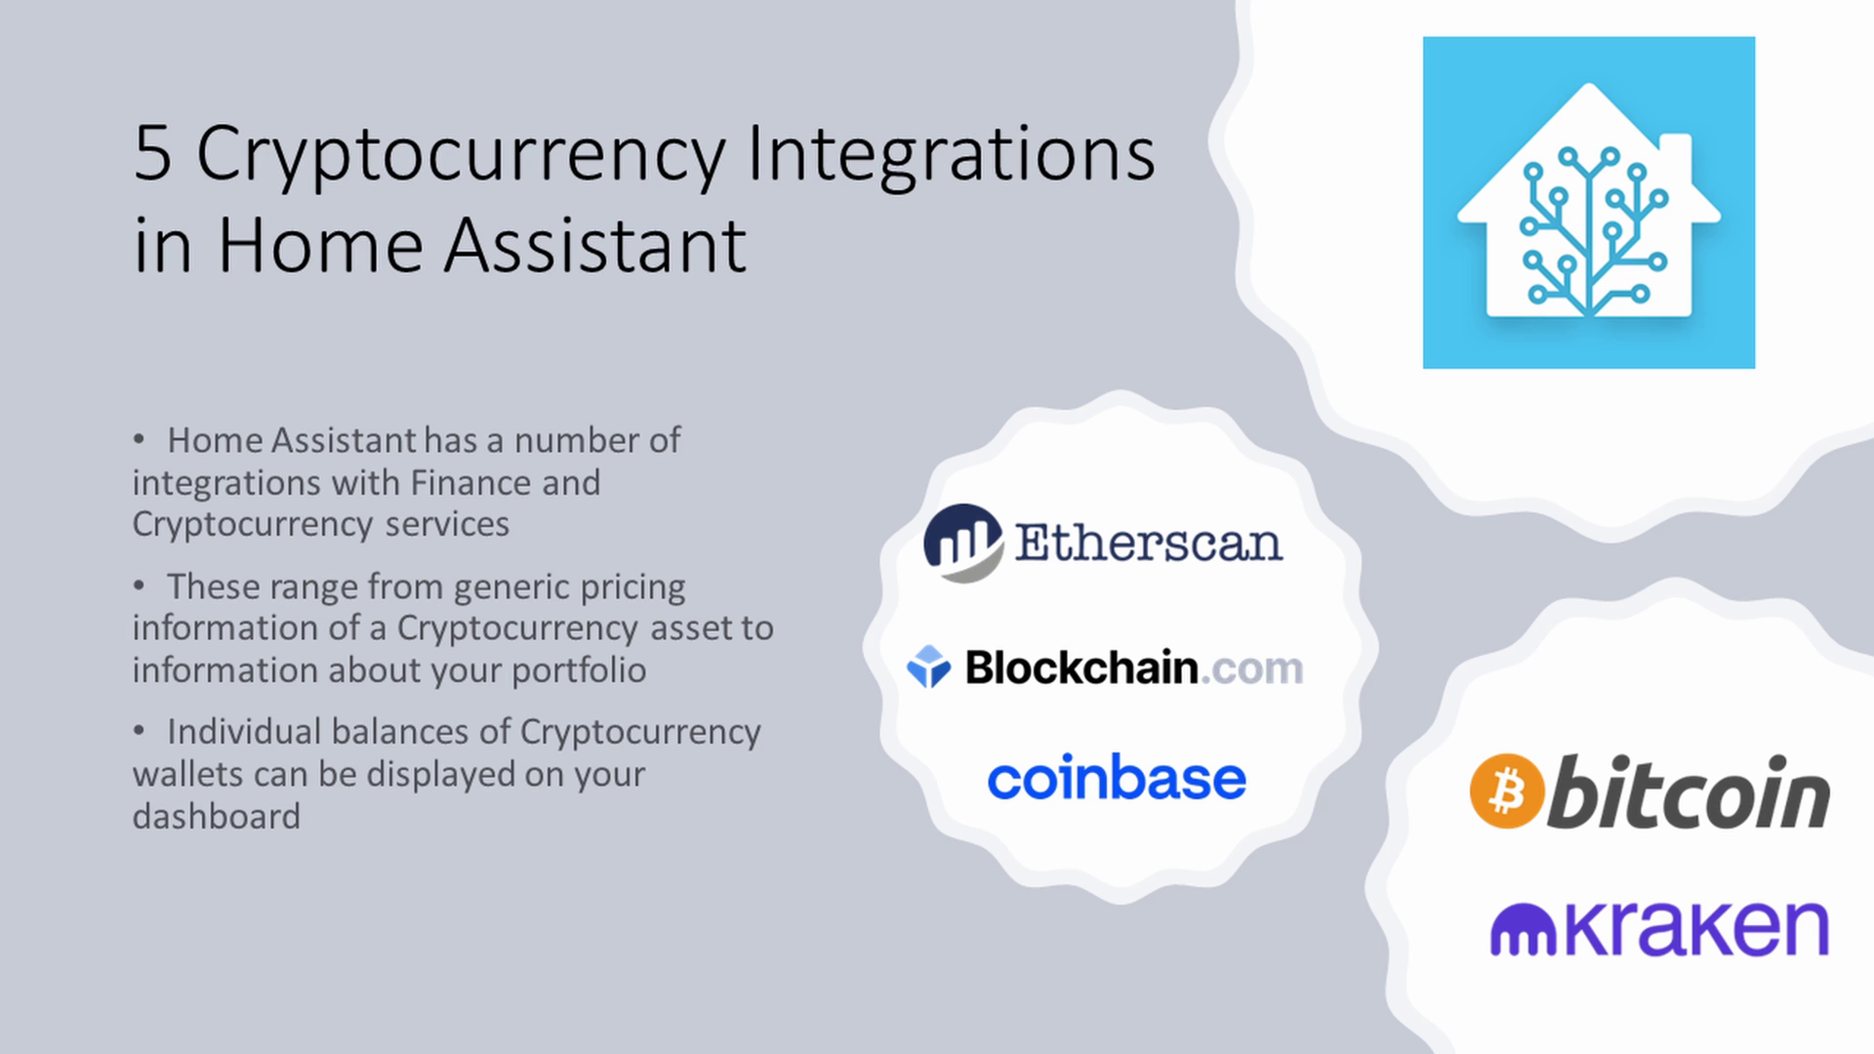
Advance the presentation to the Bitcoin section slide.
{"action": "key", "text": "Right"}
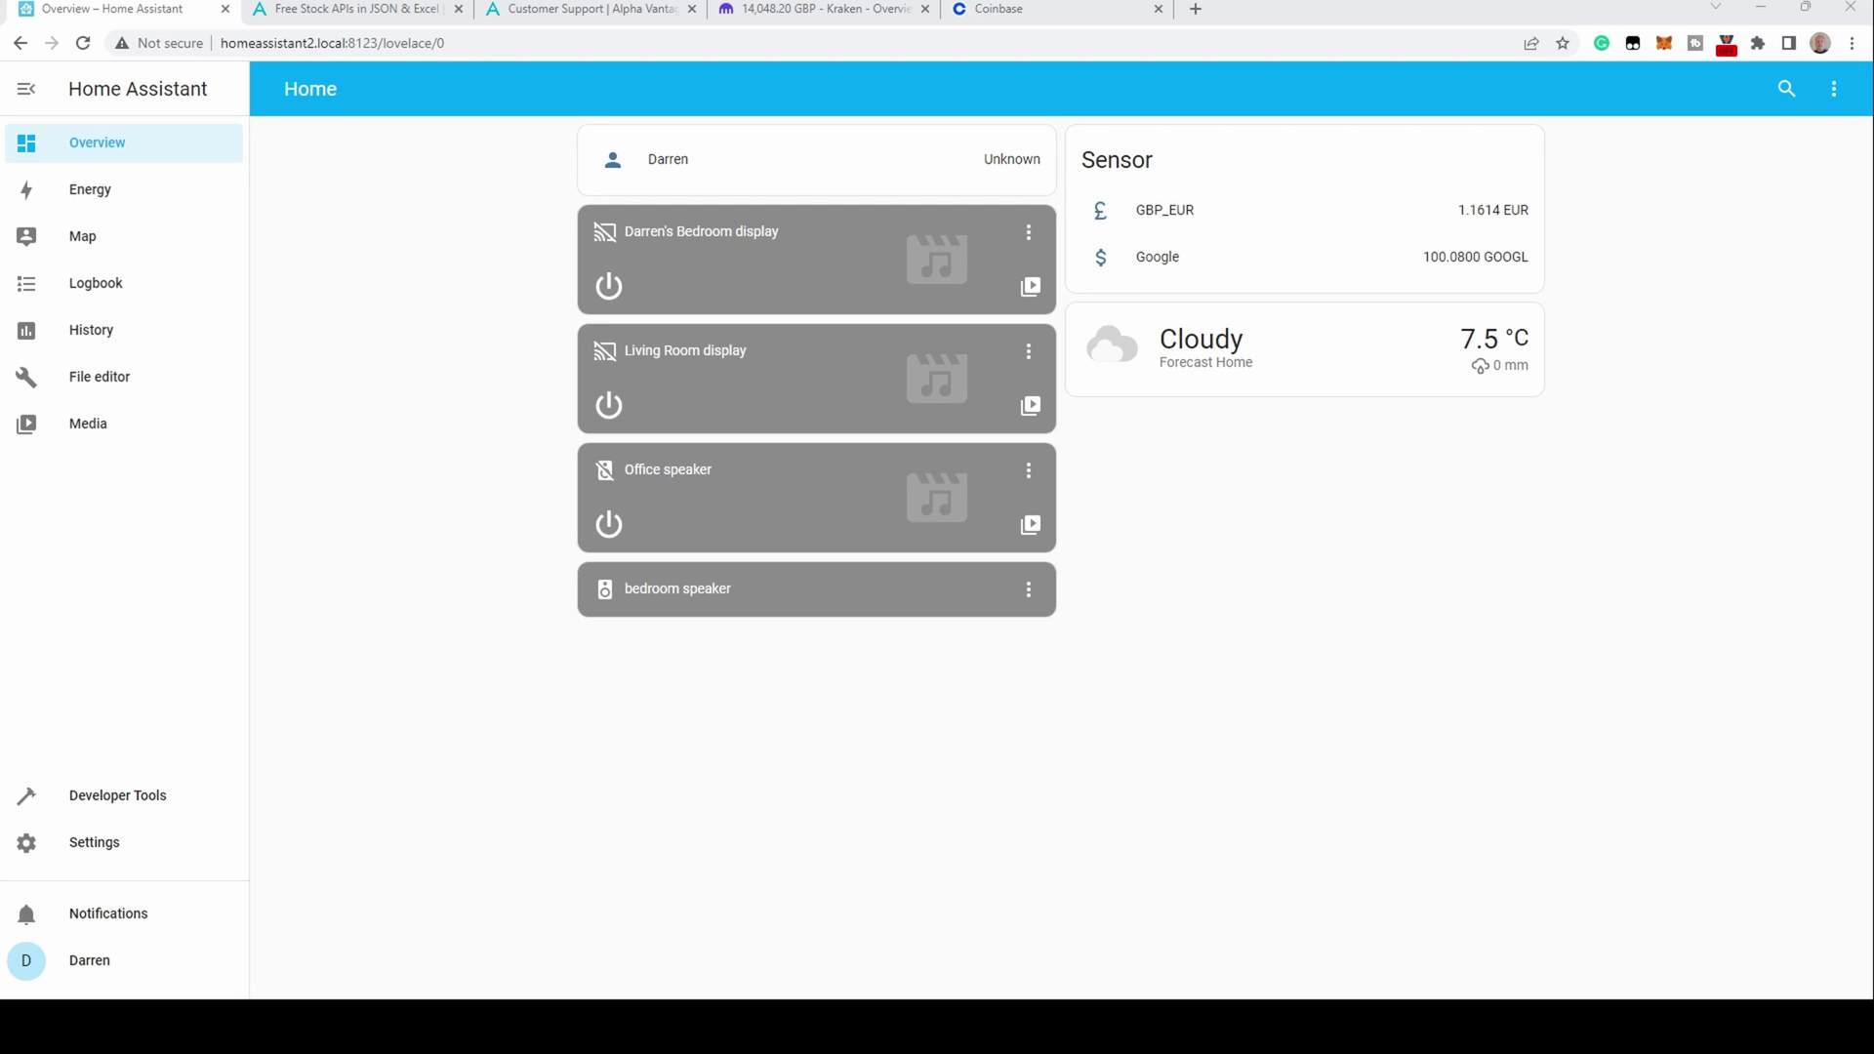
In configuration.yaml, clear the trailing blank lines and start a '- platform: bitcoin' entry.
{"action": "left_click", "coordinate": [122, 376]}
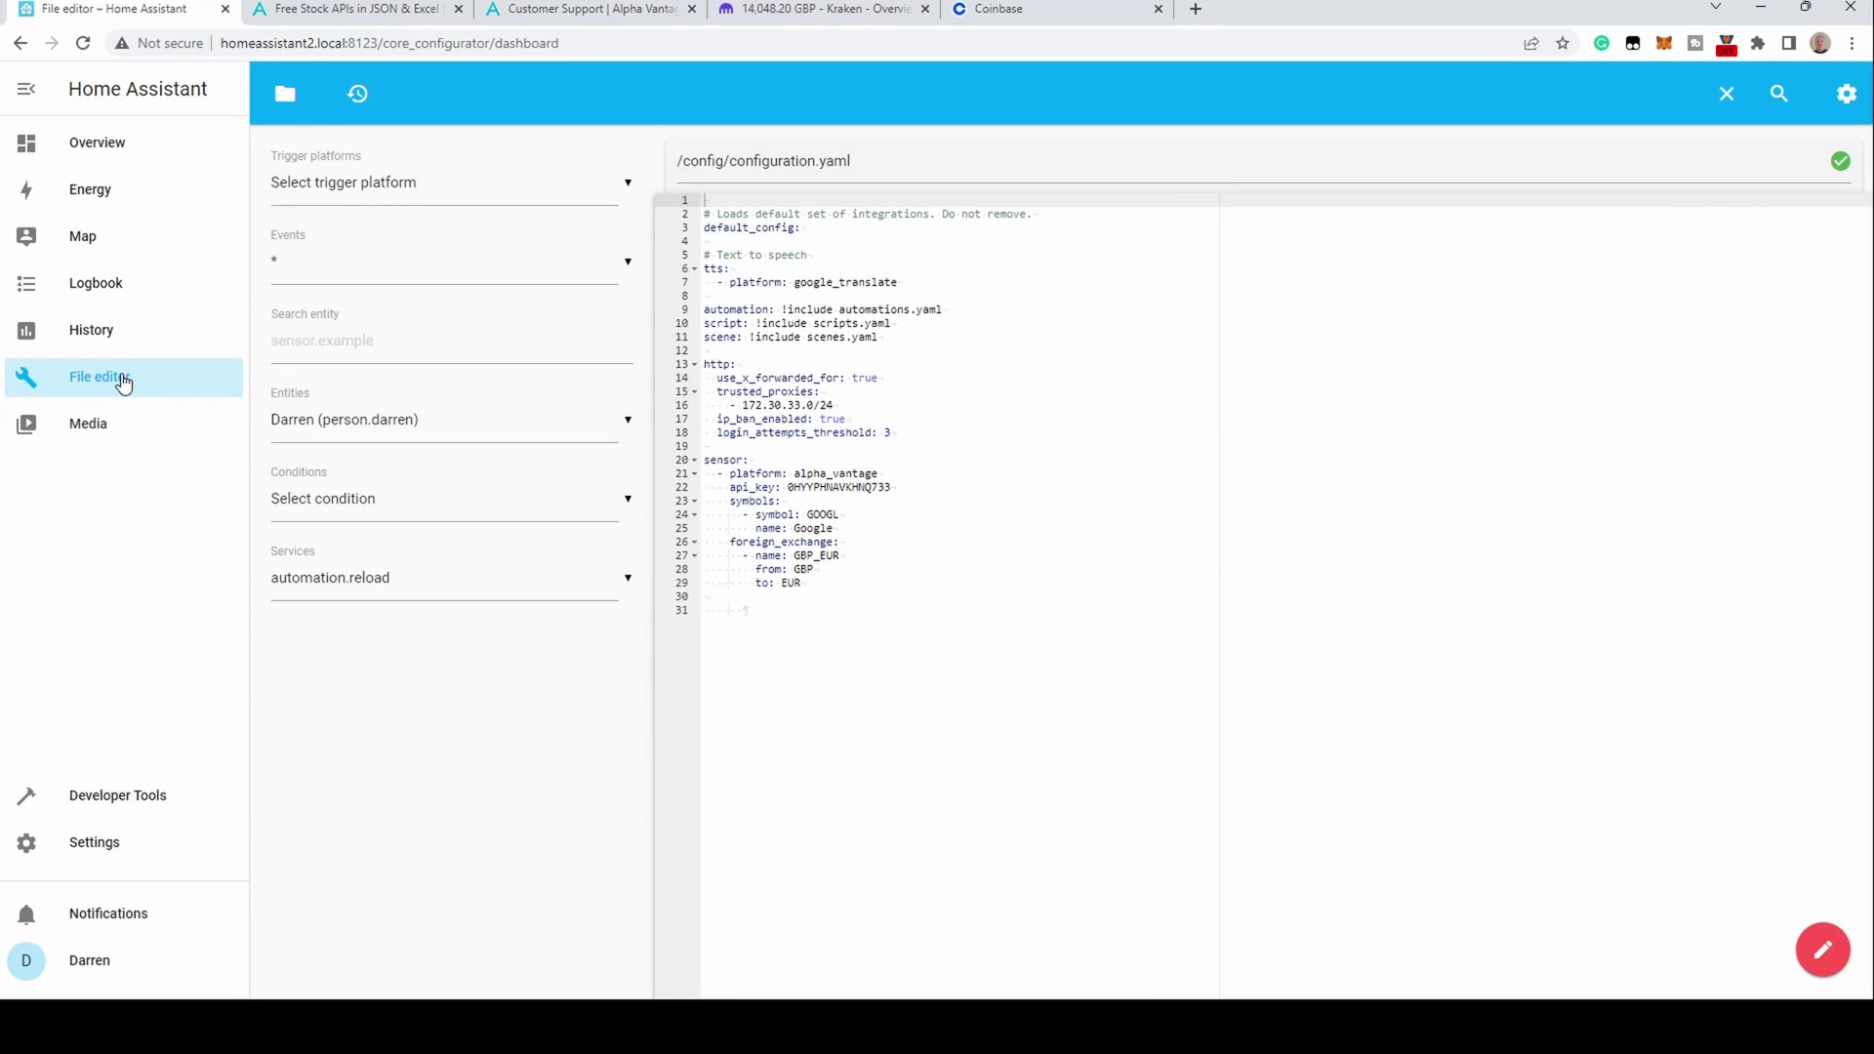
{"action": "left_click_drag", "start_coordinate": [784, 607], "coordinate": [687, 601]}
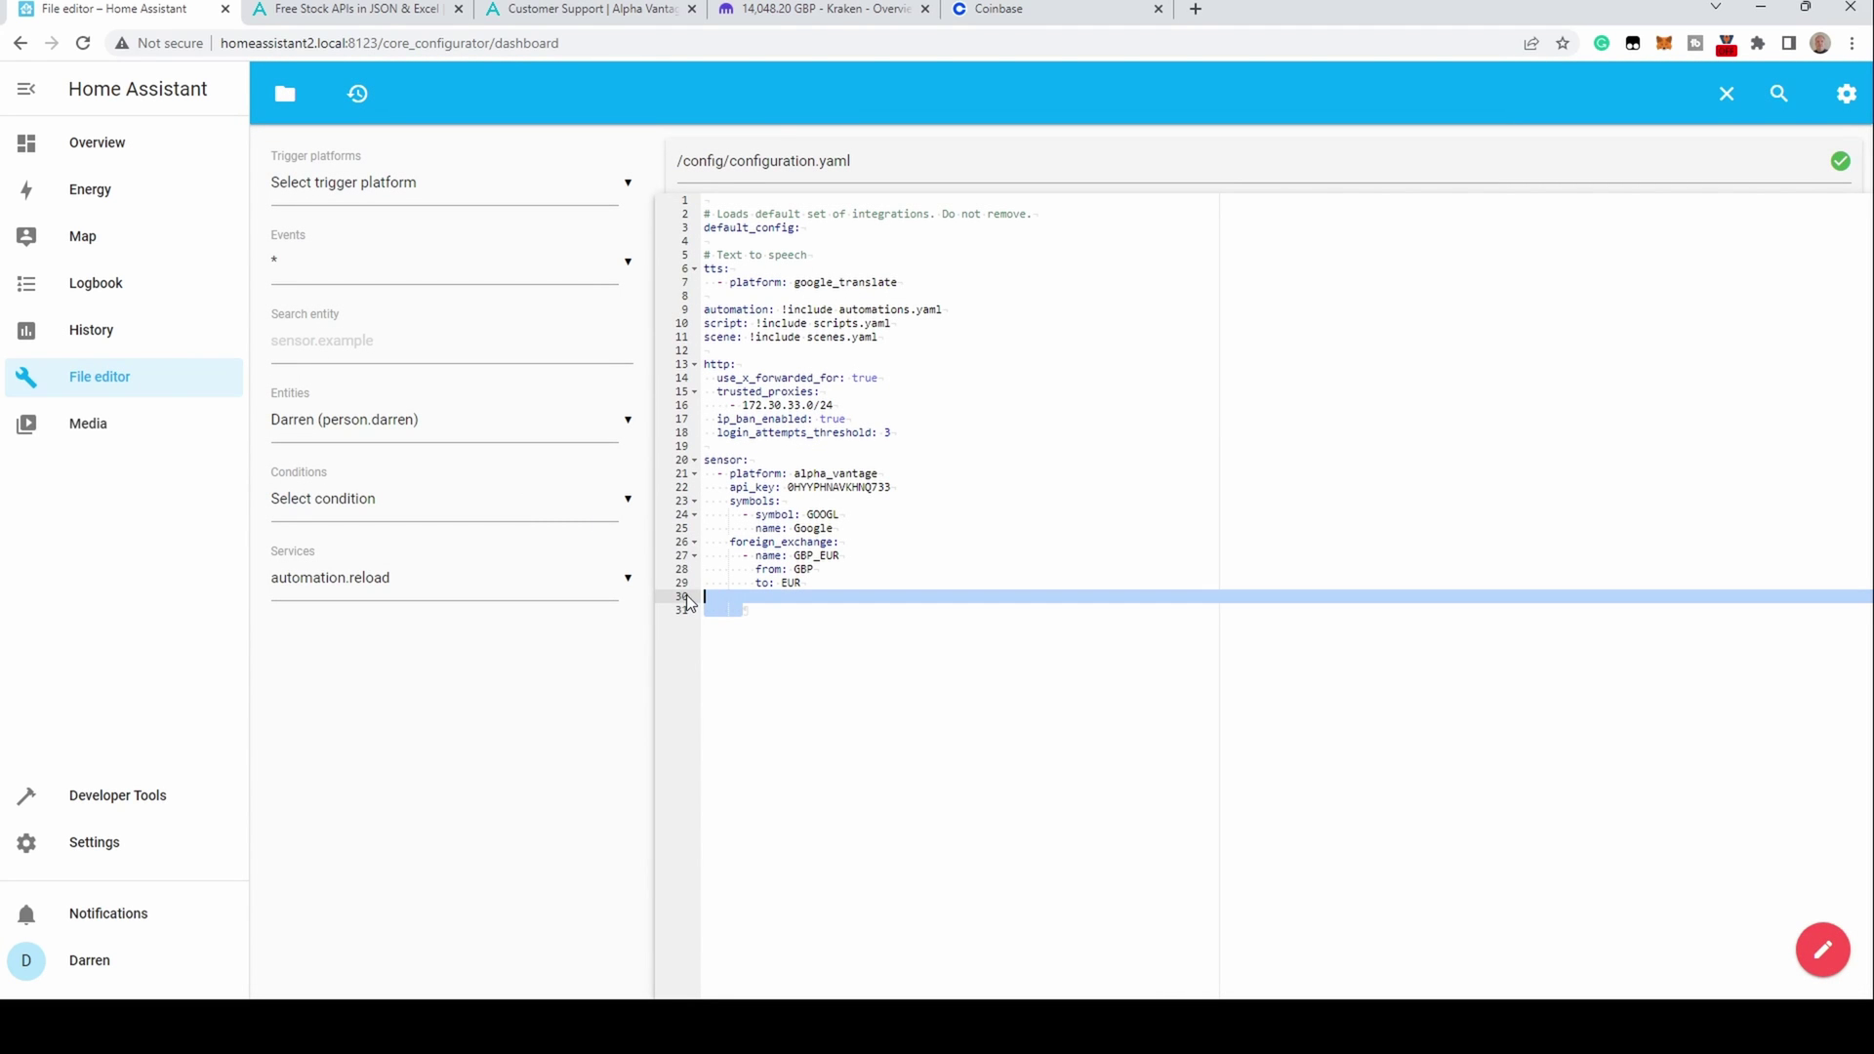
{"action": "key", "text": "BackSpace"}
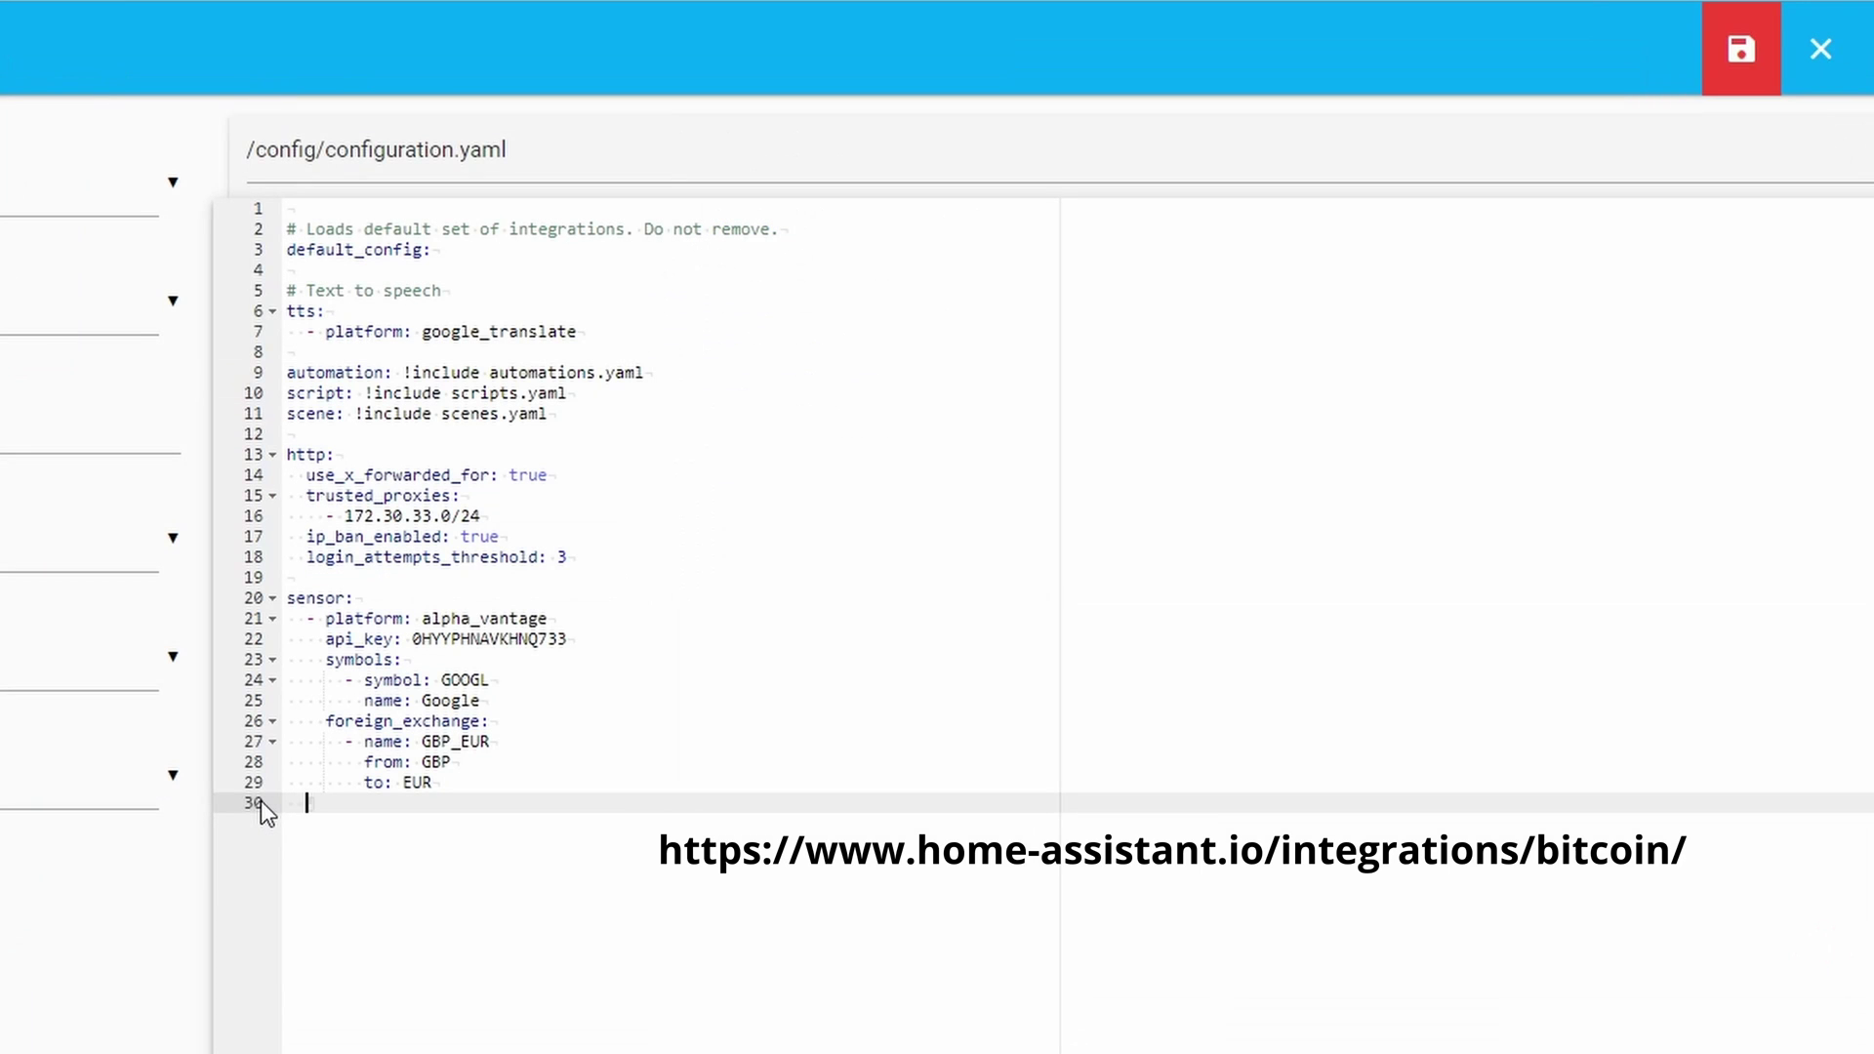
{"action": "type", "text": "- platform: bitcoin"}
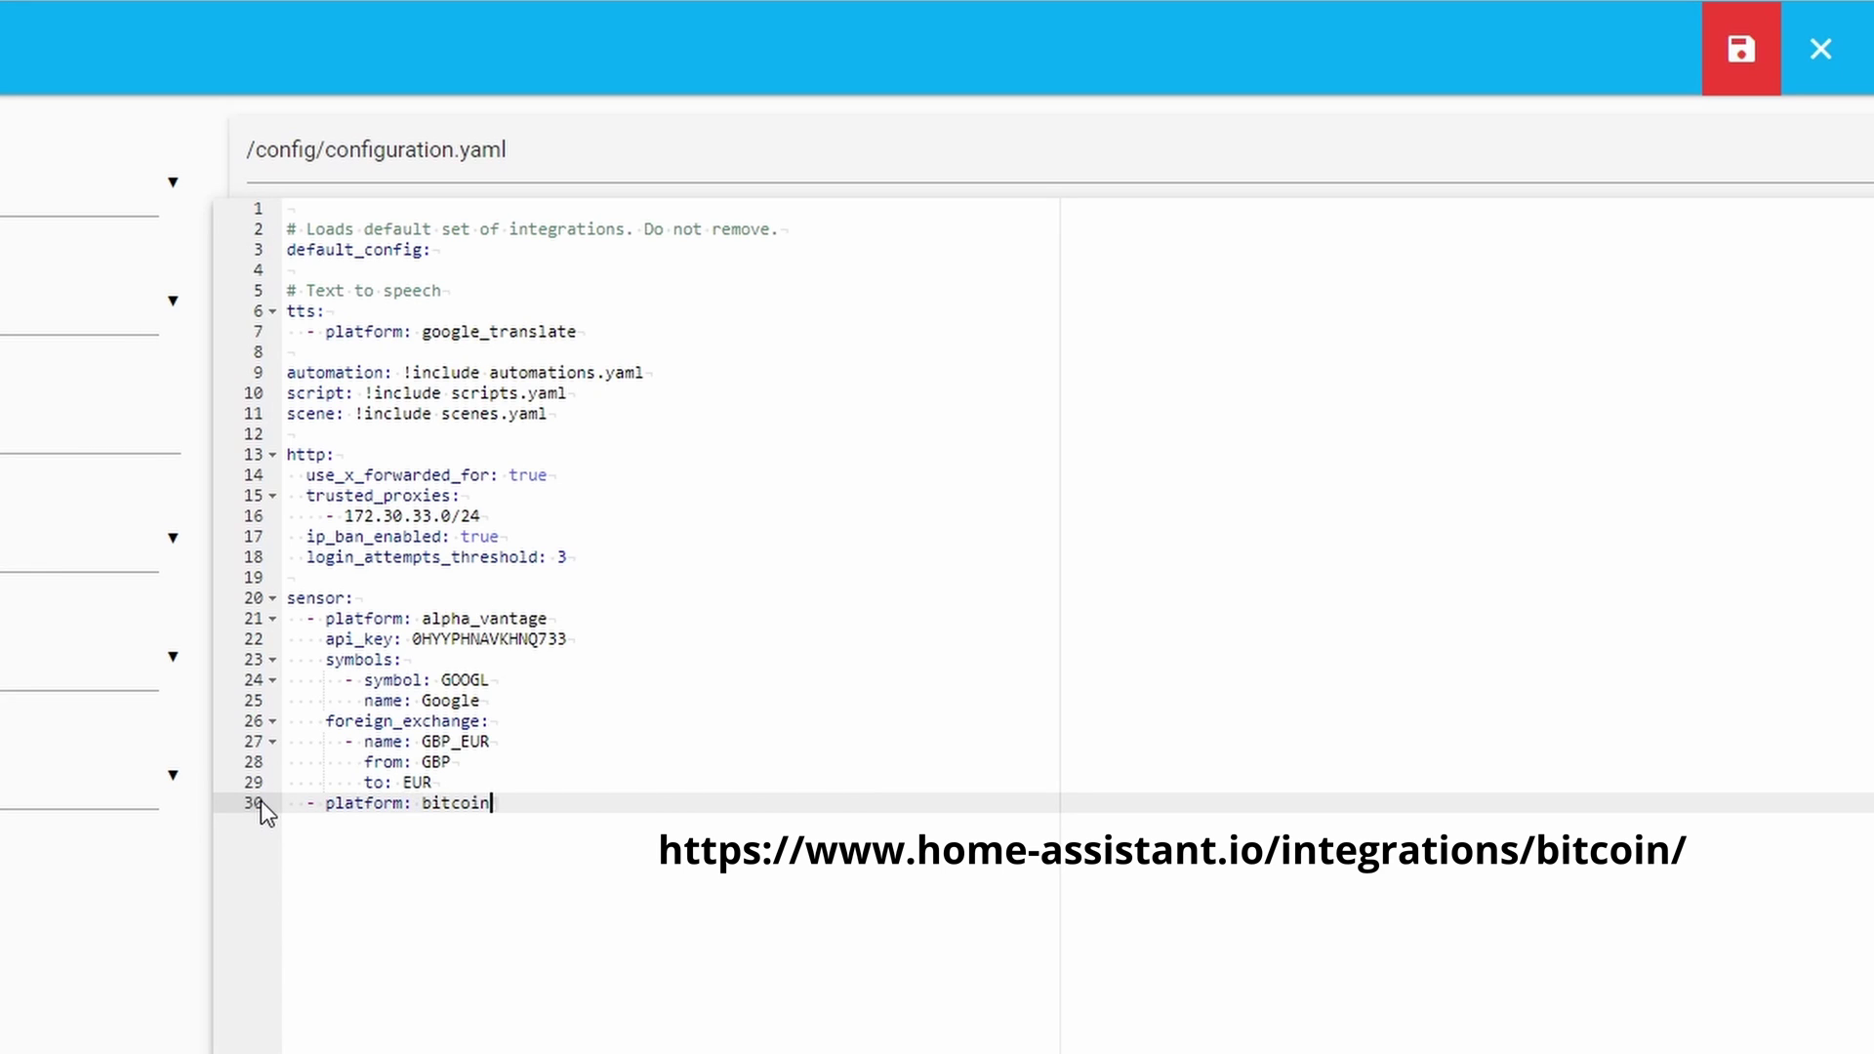
{"action": "key", "text": "Return"}
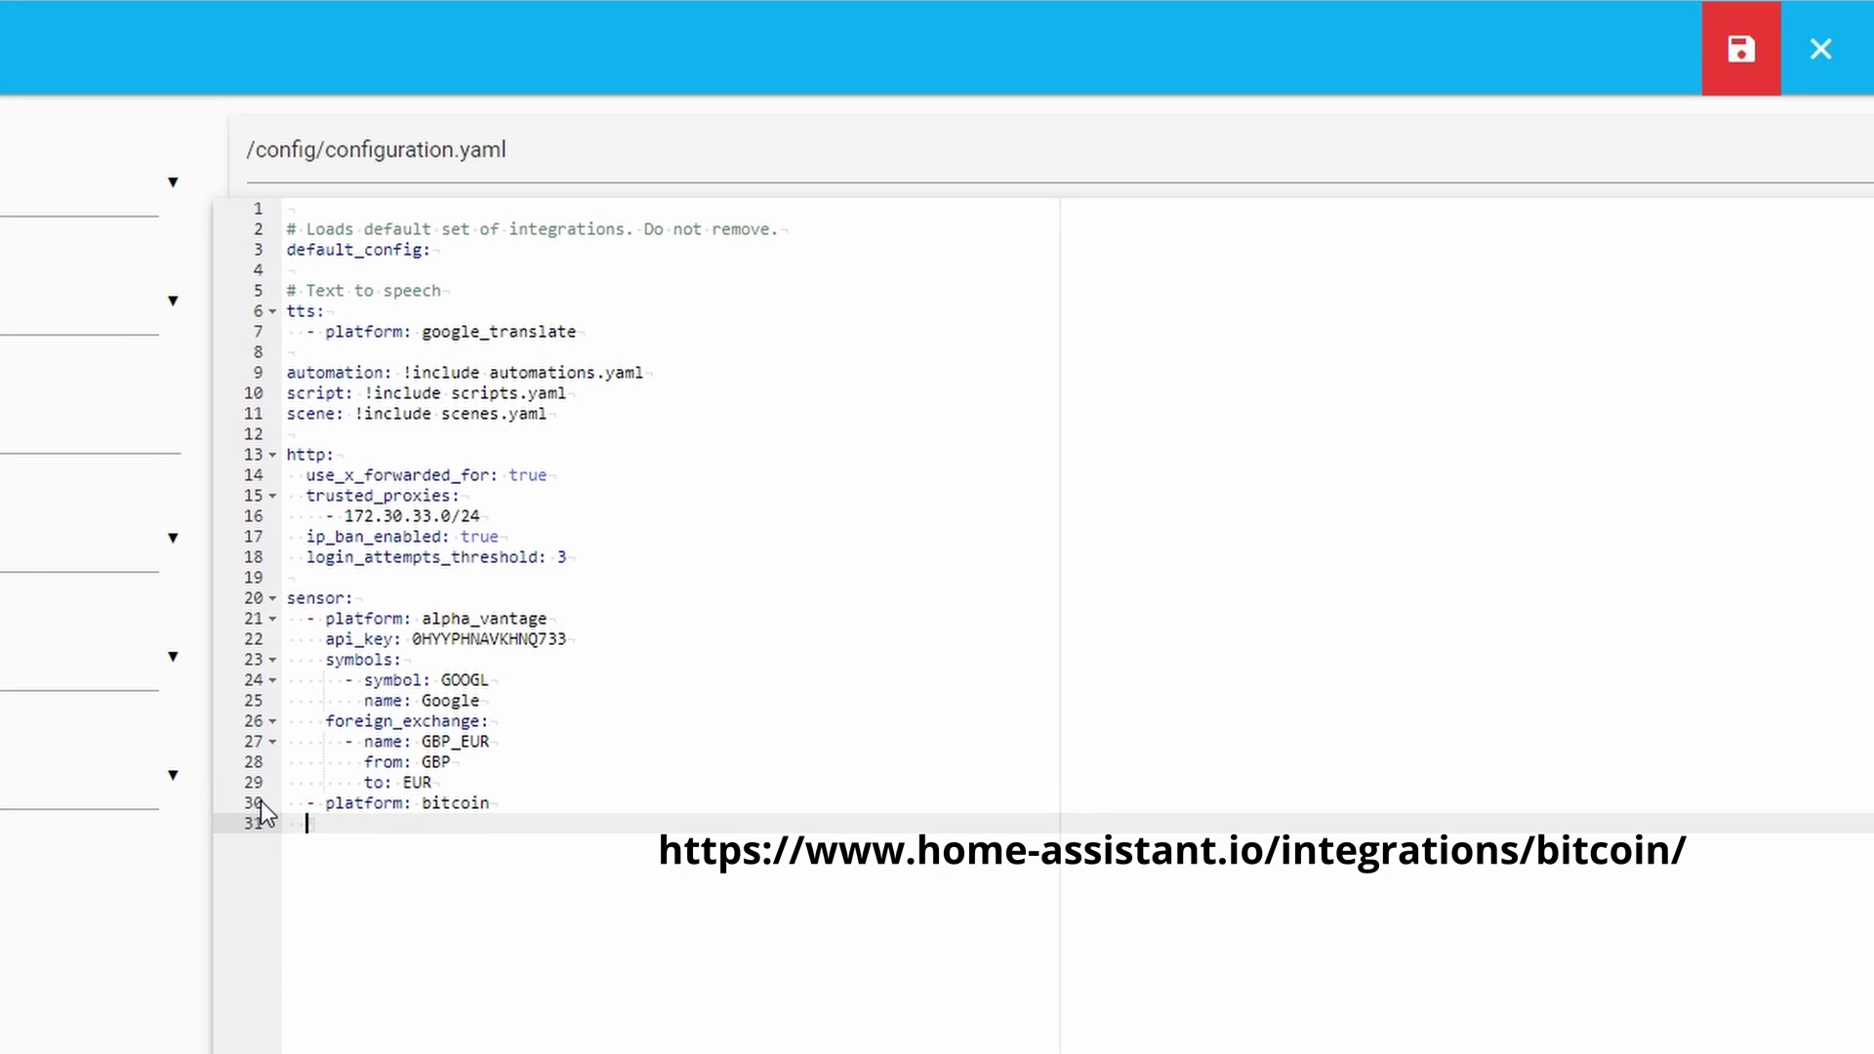
{"action": "key", "text": "Tab"}
Add display_options exchangerate and trade_volume_btc under the bitcoin platform and save the file.
{"action": "type", "text": "display_options:"}
{"action": "key", "text": "Return"}
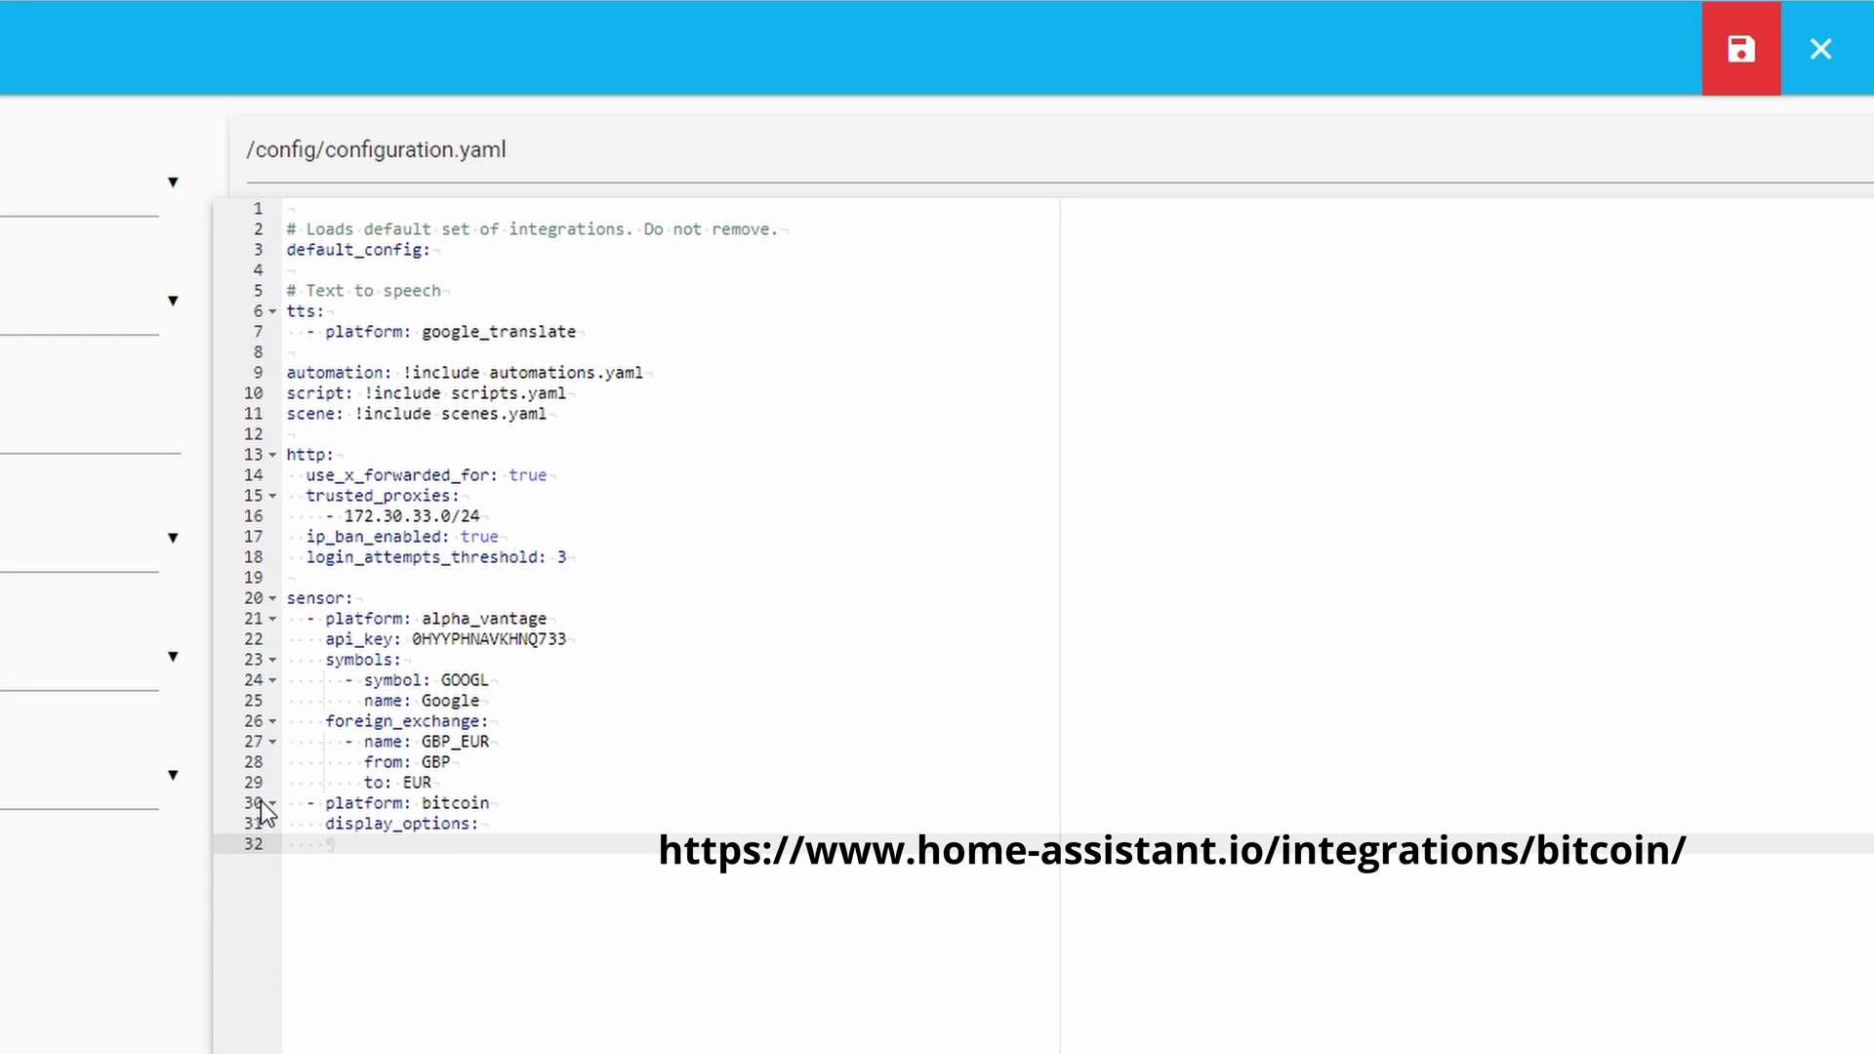
{"action": "type", "text": "- exchangerate"}
{"action": "key", "text": "Return"}
{"action": "type", "text": "- "}
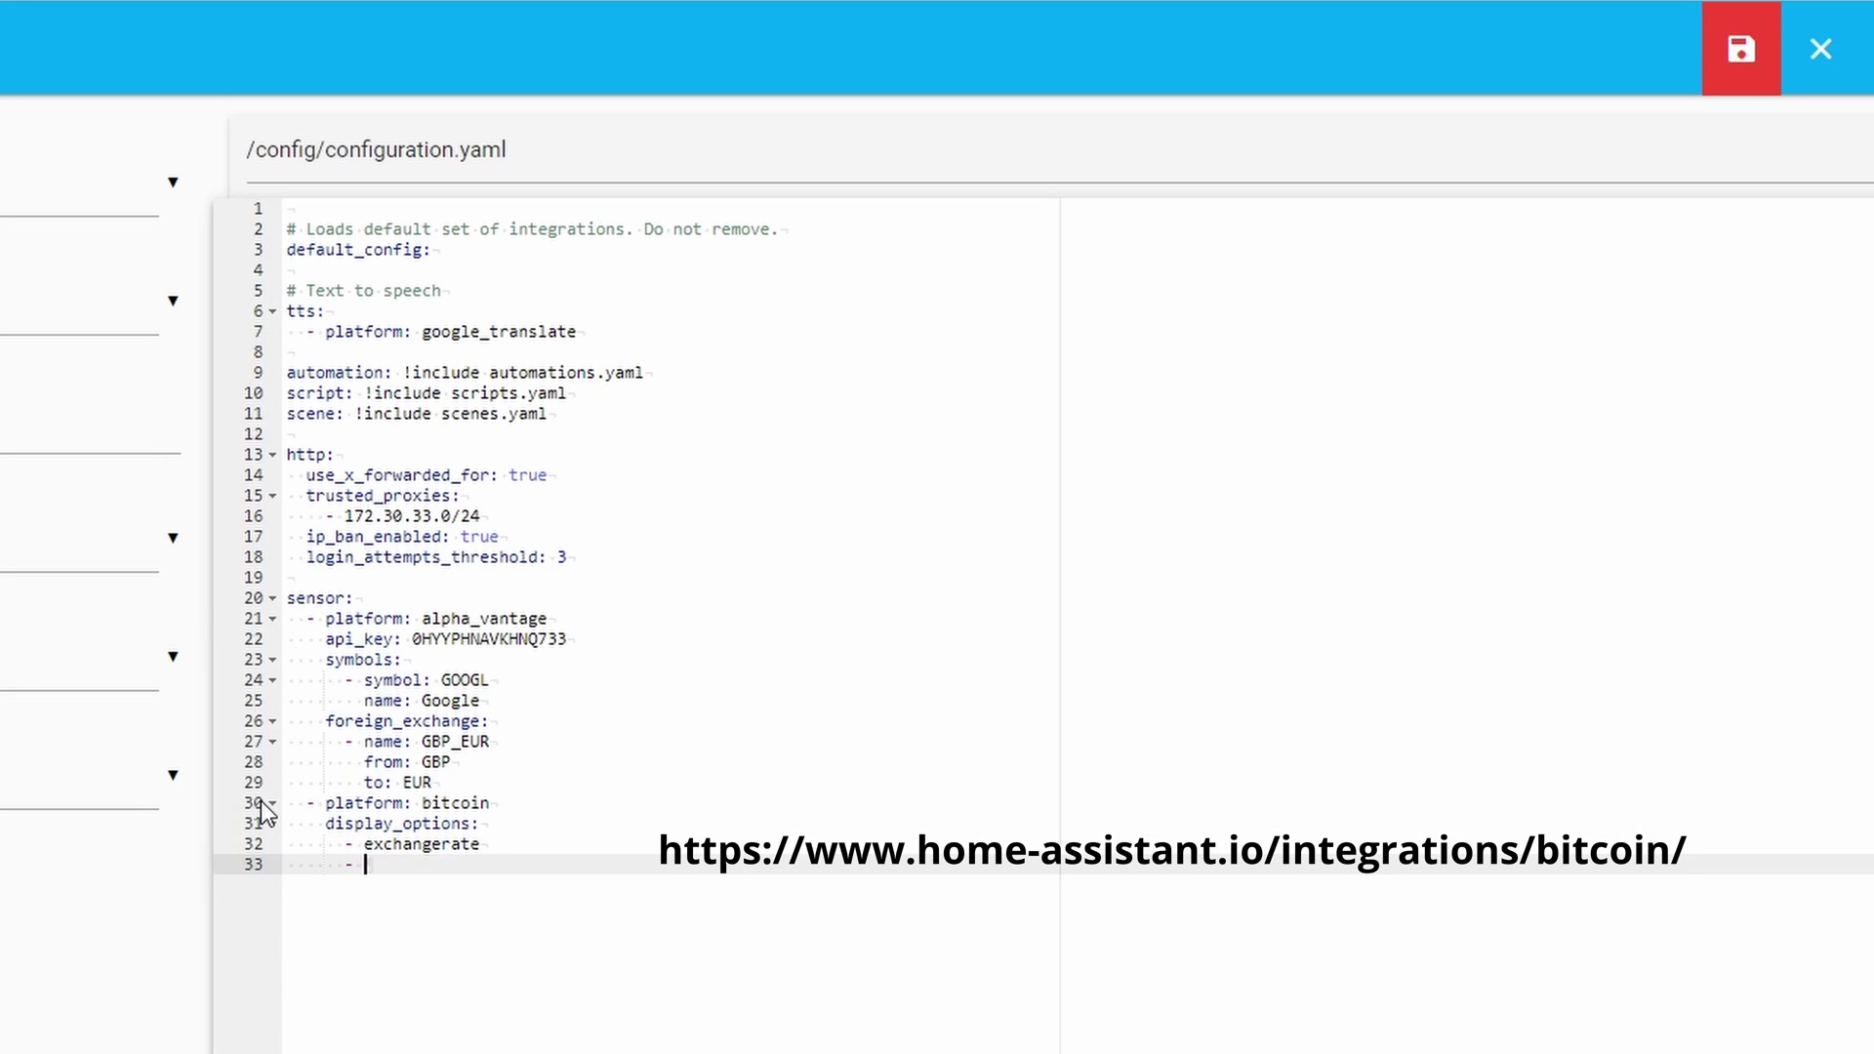
{"action": "type", "text": "trade"}
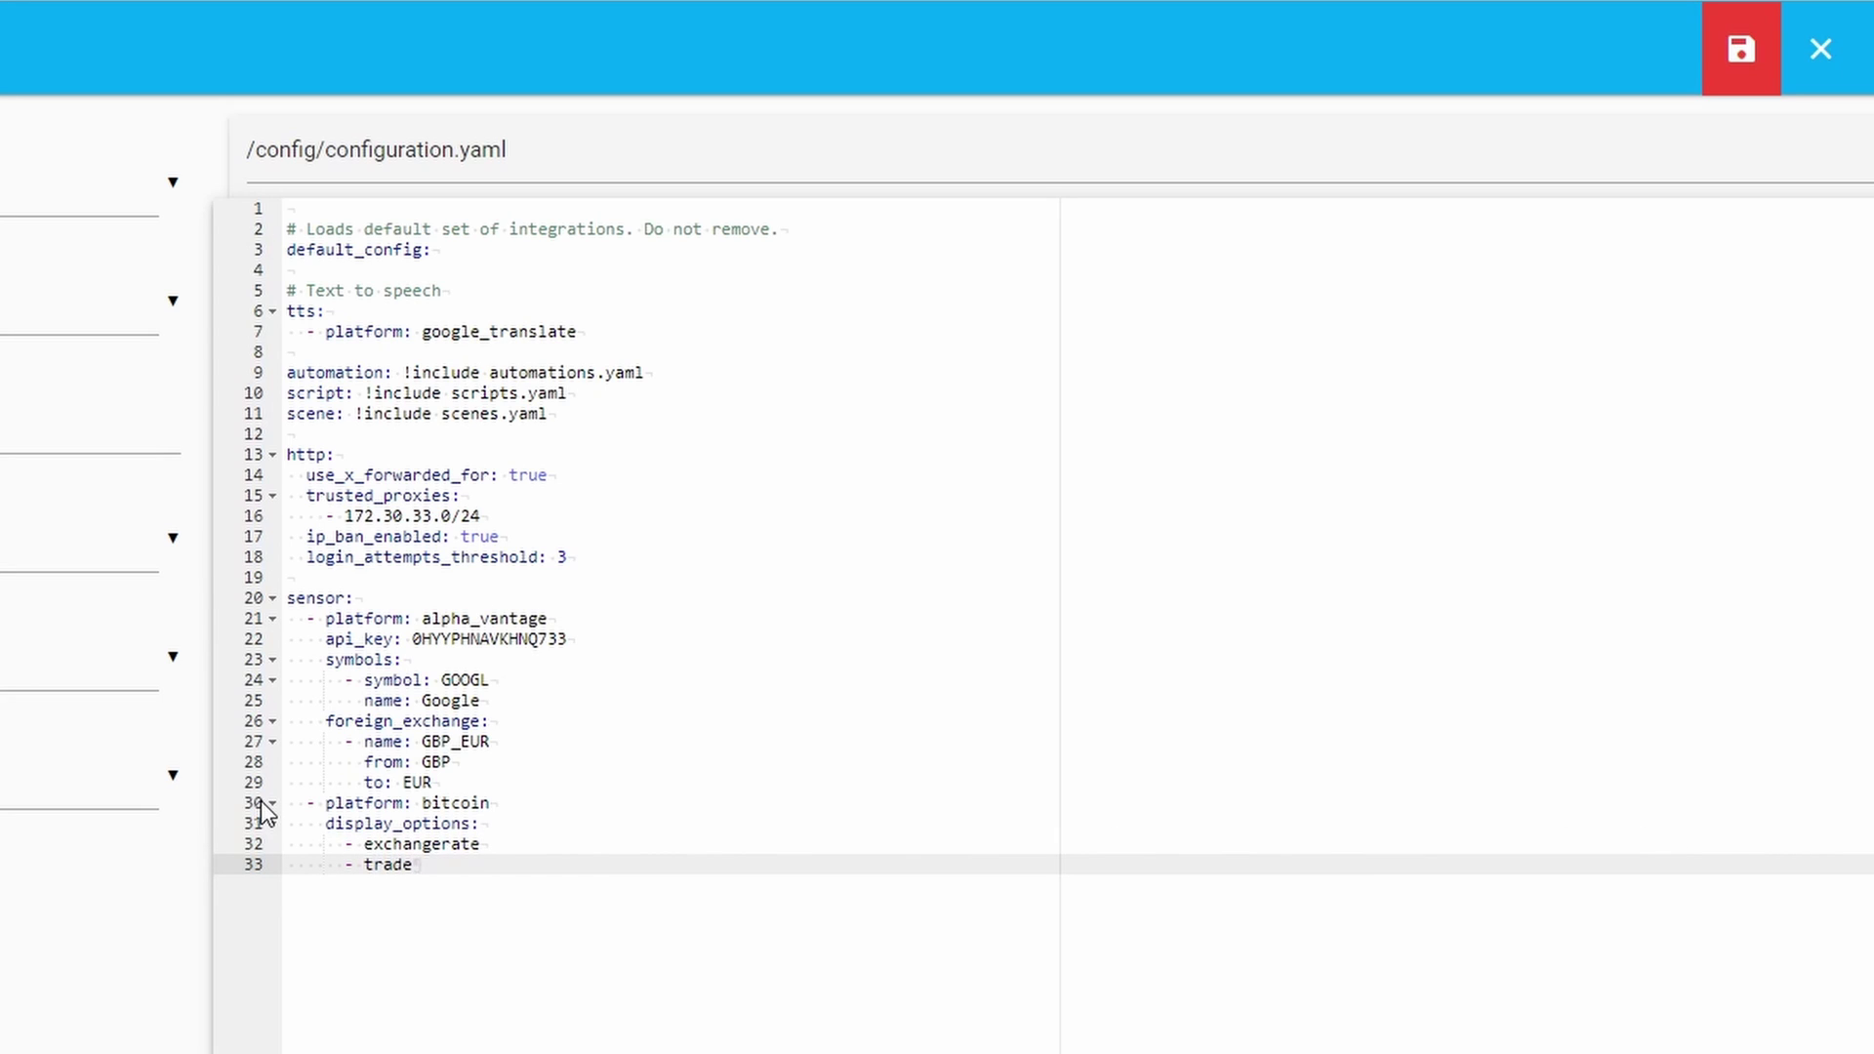
{"action": "type", "text": "_volume_btc"}
{"action": "key", "text": "Return"}
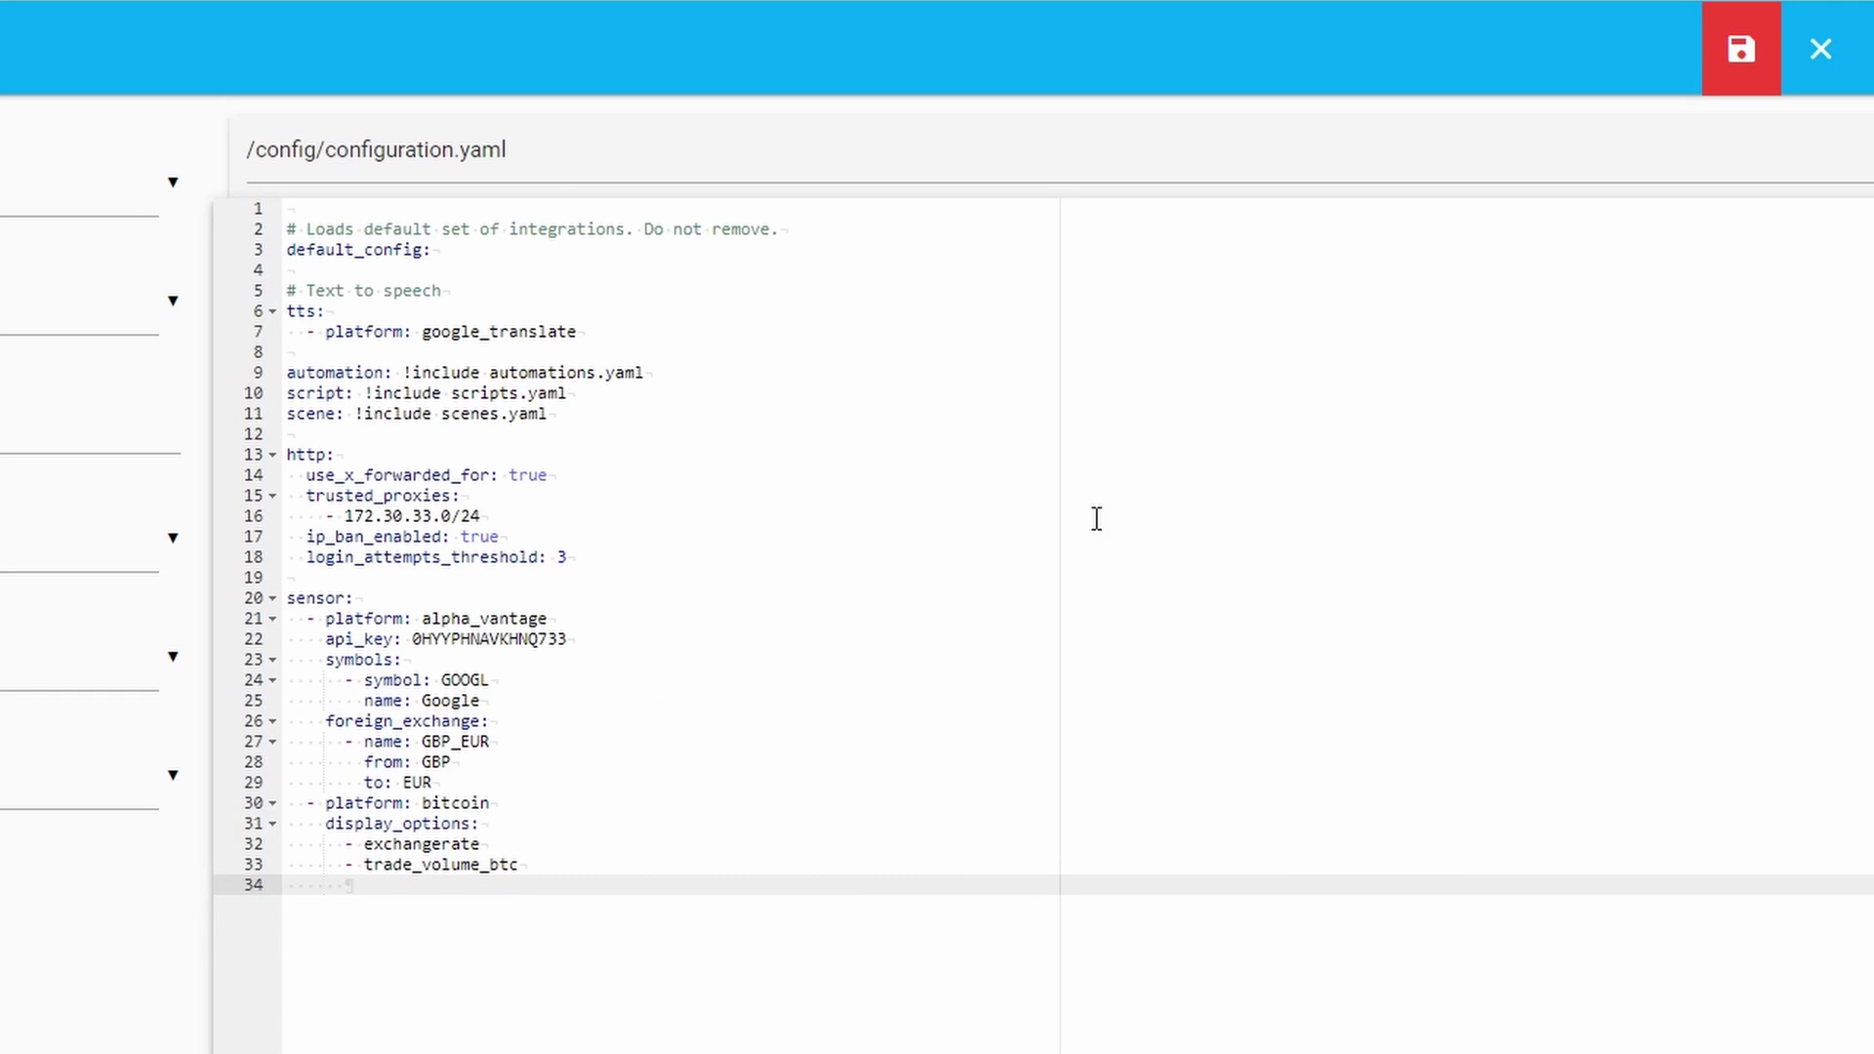
{"action": "left_click", "coordinate": [1776, 44]}
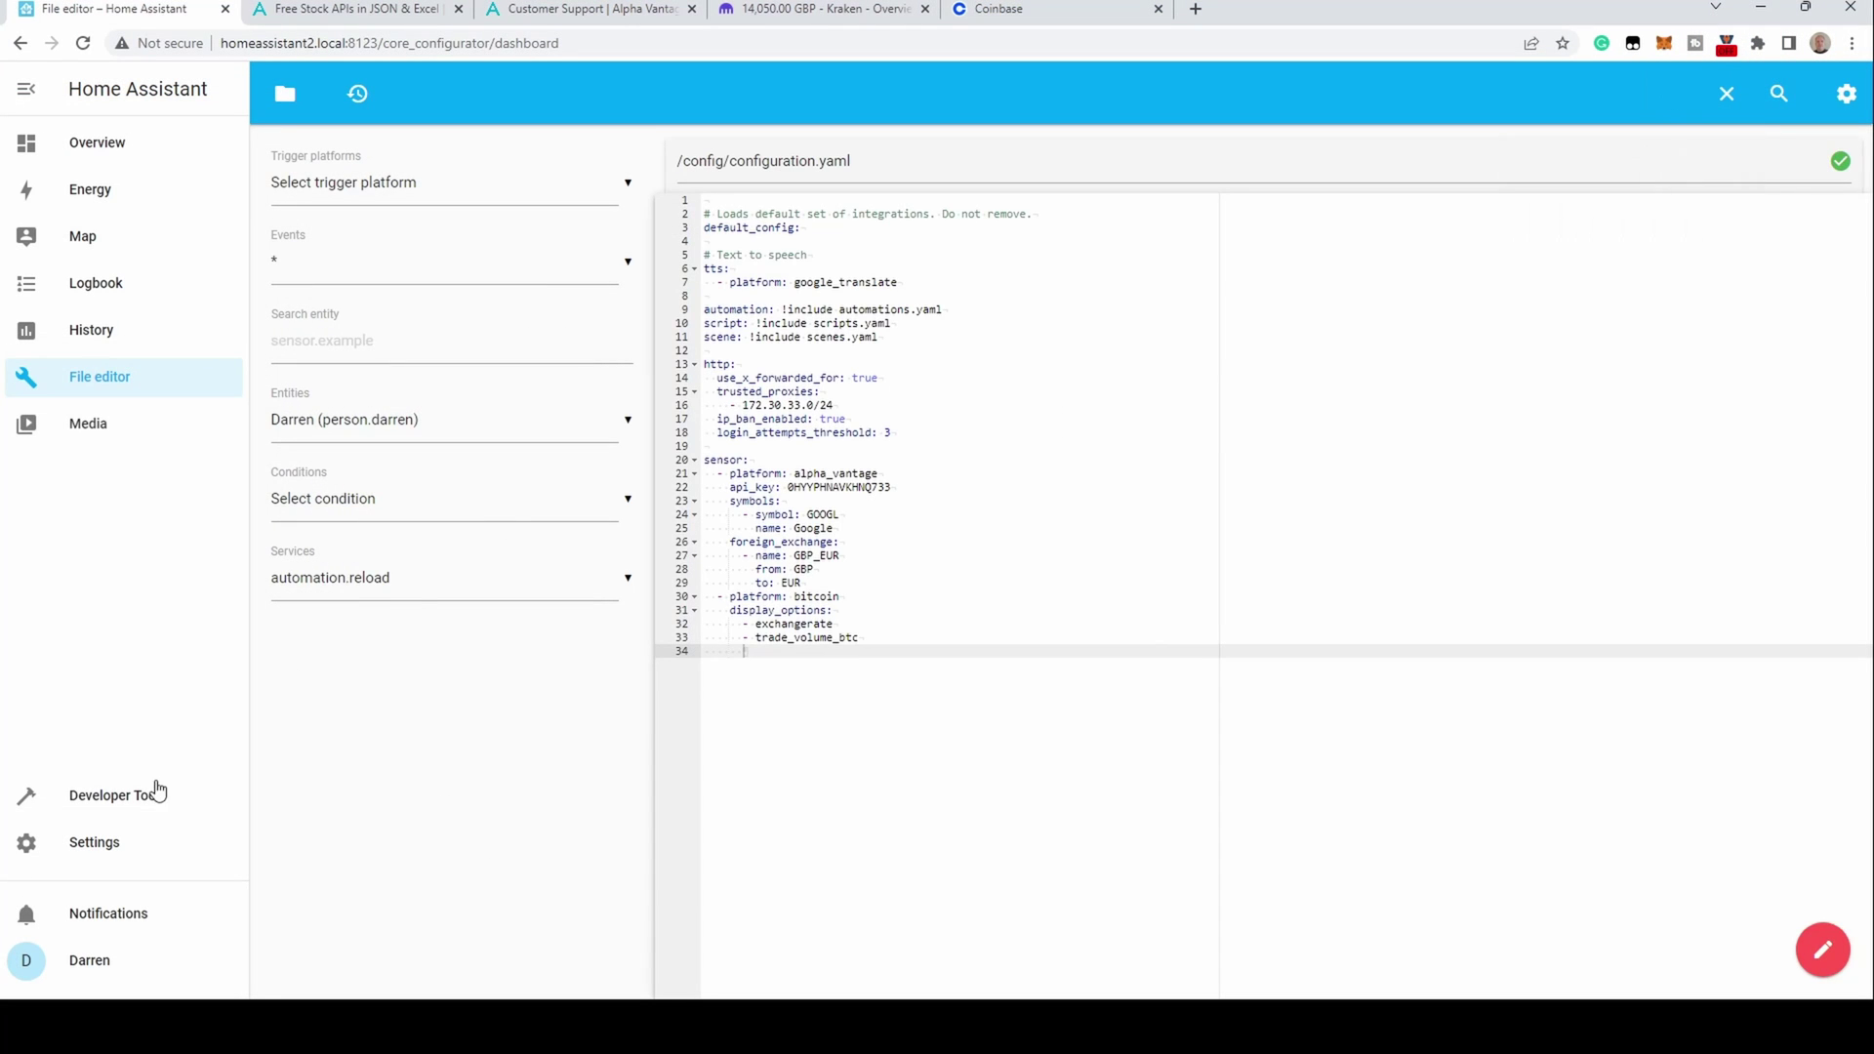
Check the configuration, restart Home Assistant, and return to the Overview dashboard.
{"action": "left_click", "coordinate": [143, 796]}
{"action": "left_click", "coordinate": [606, 421]}
{"action": "left_click", "coordinate": [1512, 418]}
{"action": "left_click", "coordinate": [1137, 593]}
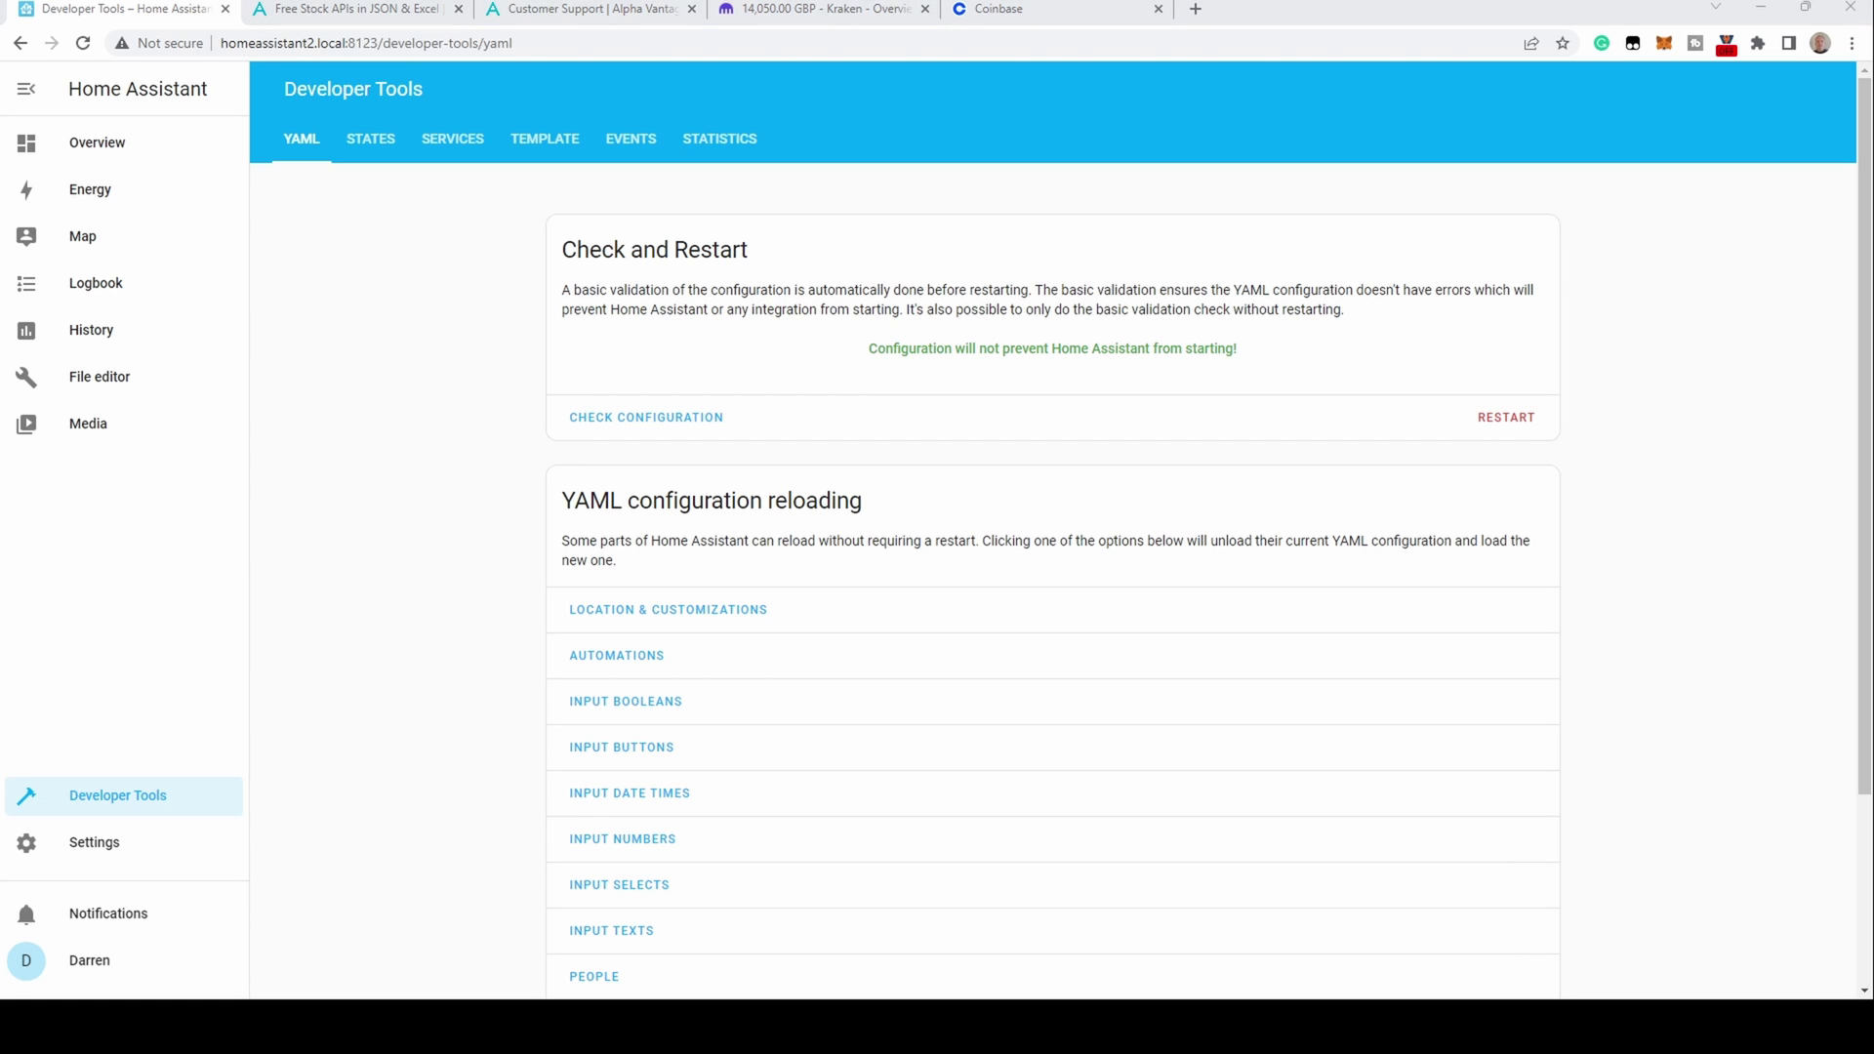
{"action": "left_click", "coordinate": [103, 146]}
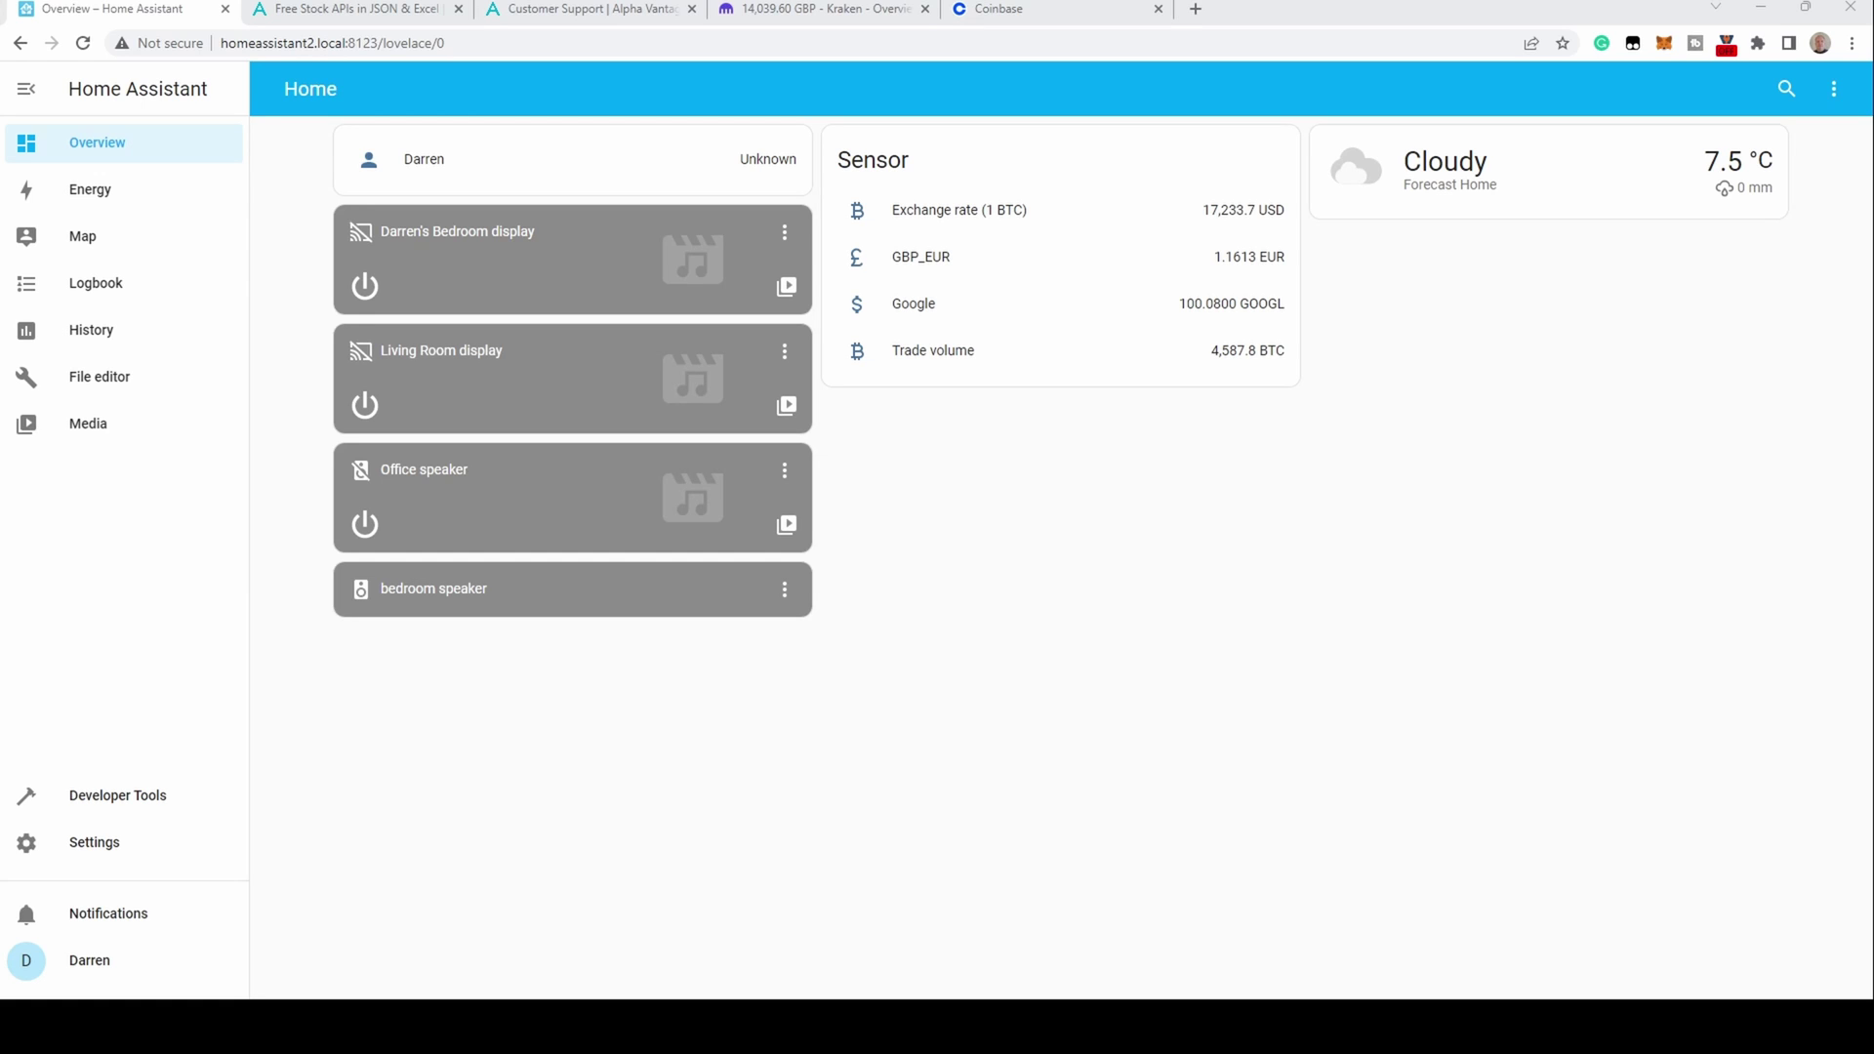
Append a '- platform: blockchain' entry with an addresses: key to configuration.yaml.
{"action": "left_click", "coordinate": [102, 376]}
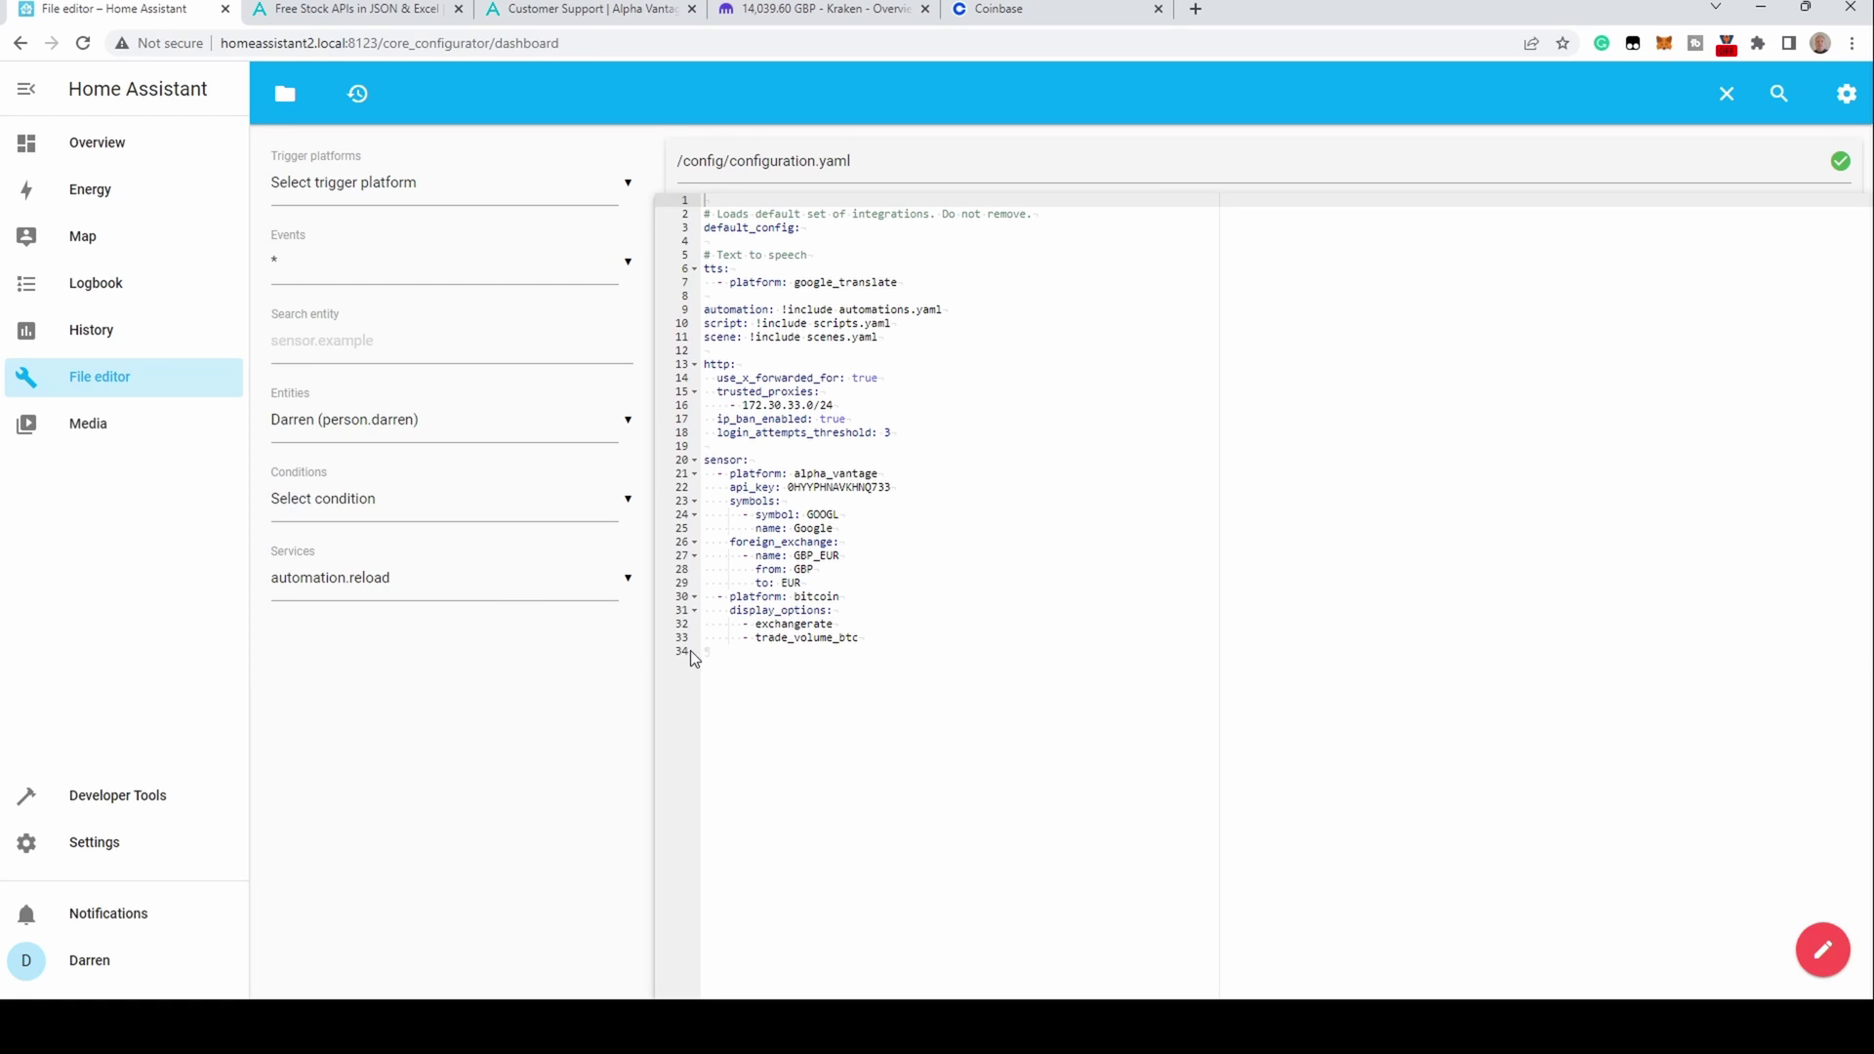
{"action": "left_click", "coordinate": [720, 656]}
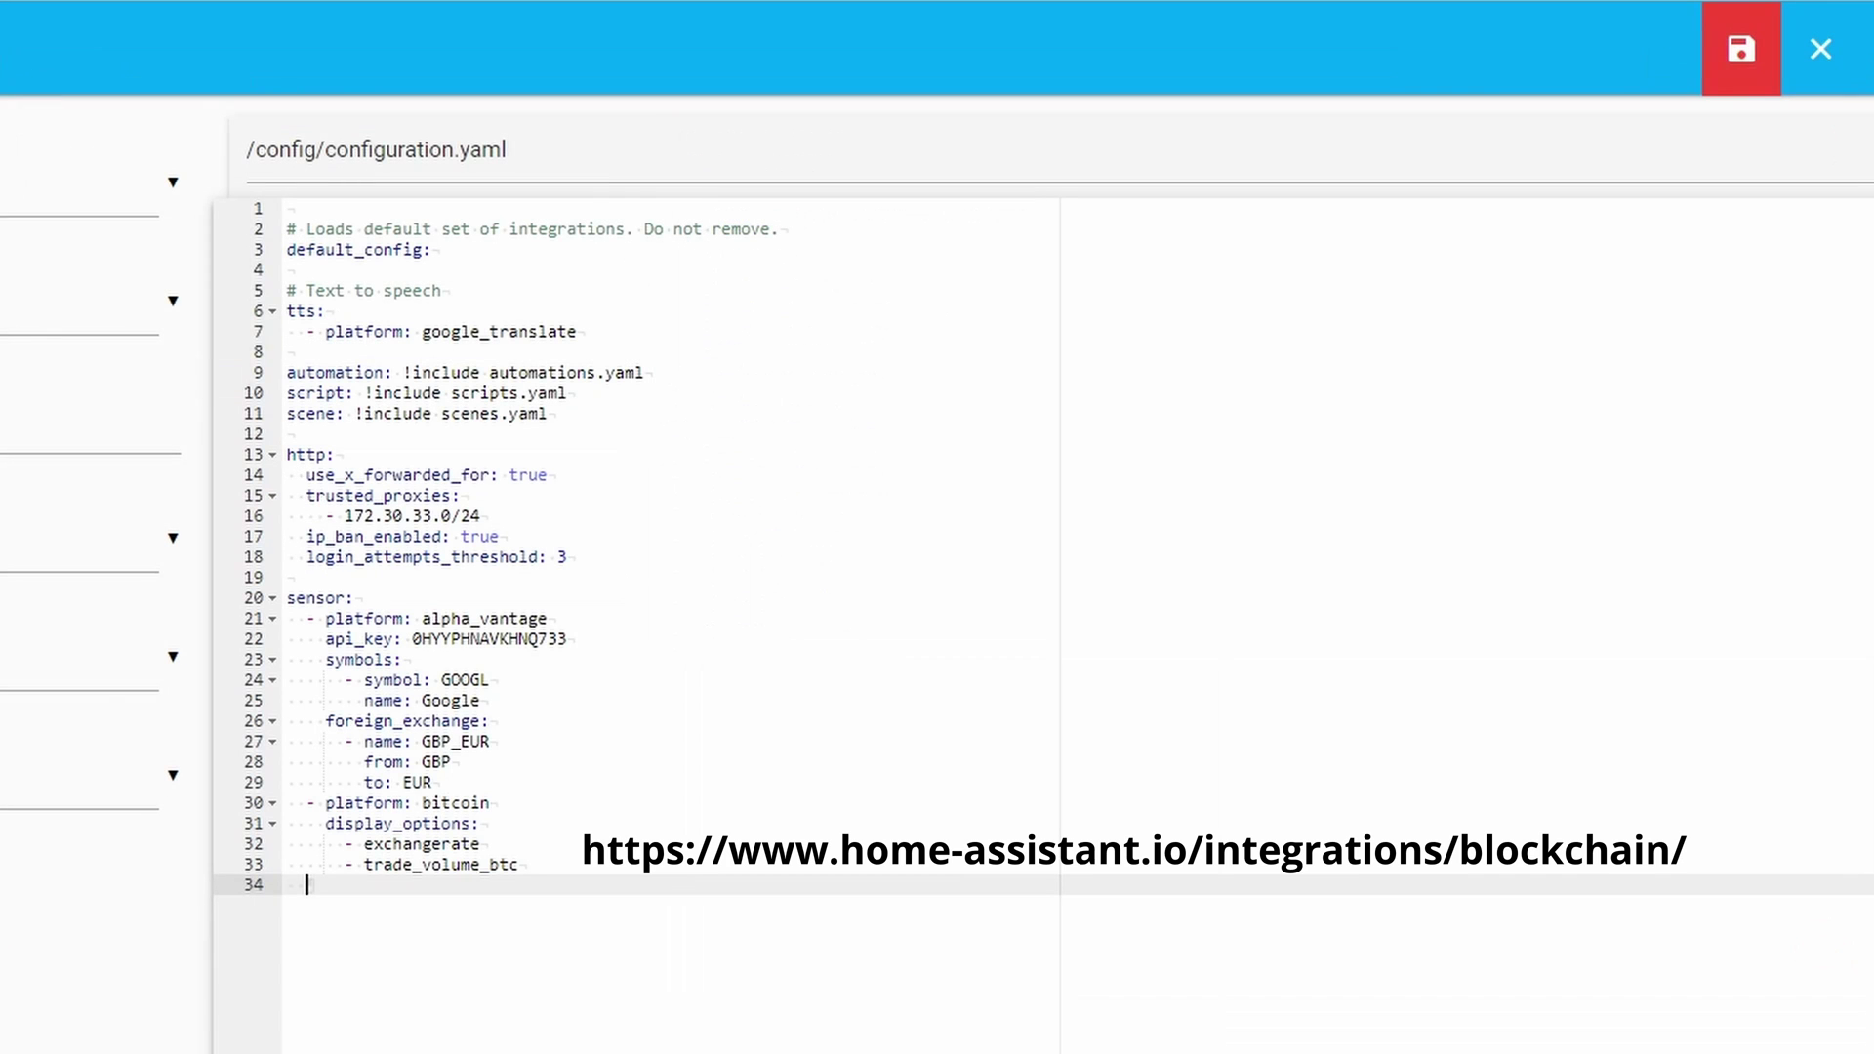
{"action": "type", "text": "- platform: blockchain"}
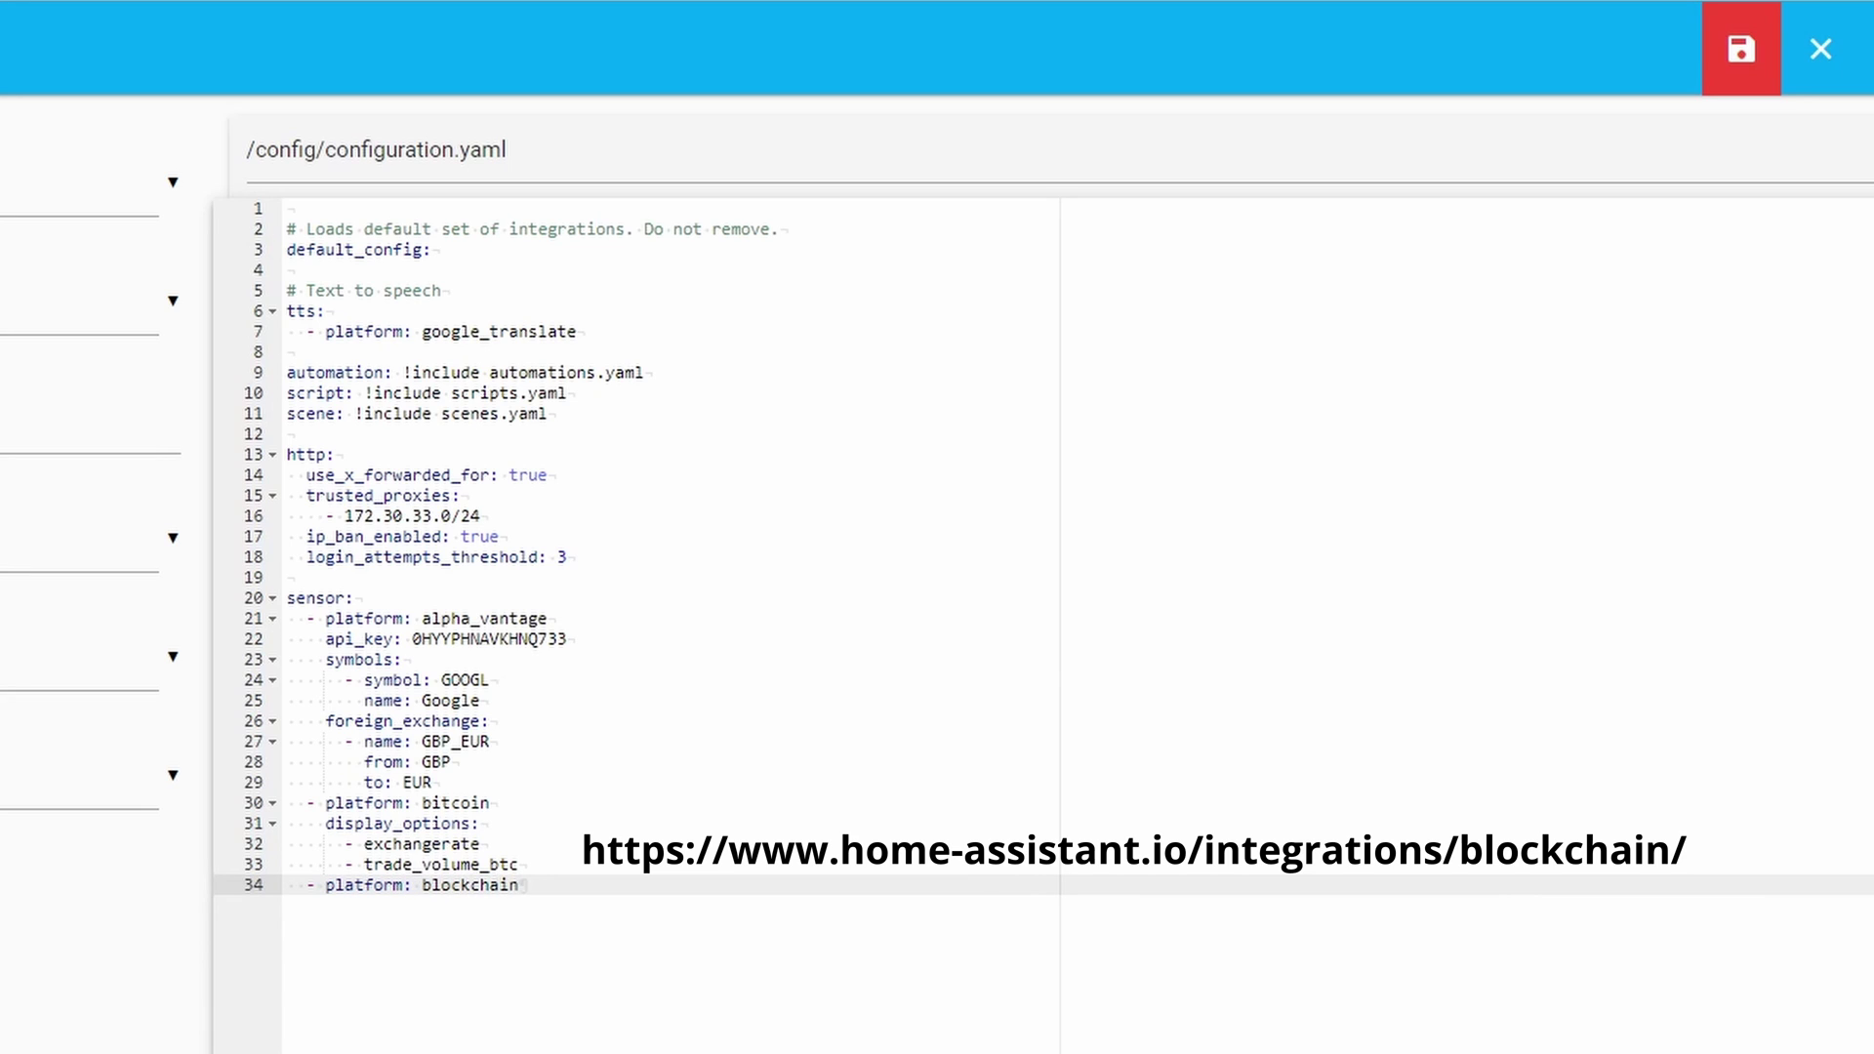
{"action": "key", "text": "Return"}
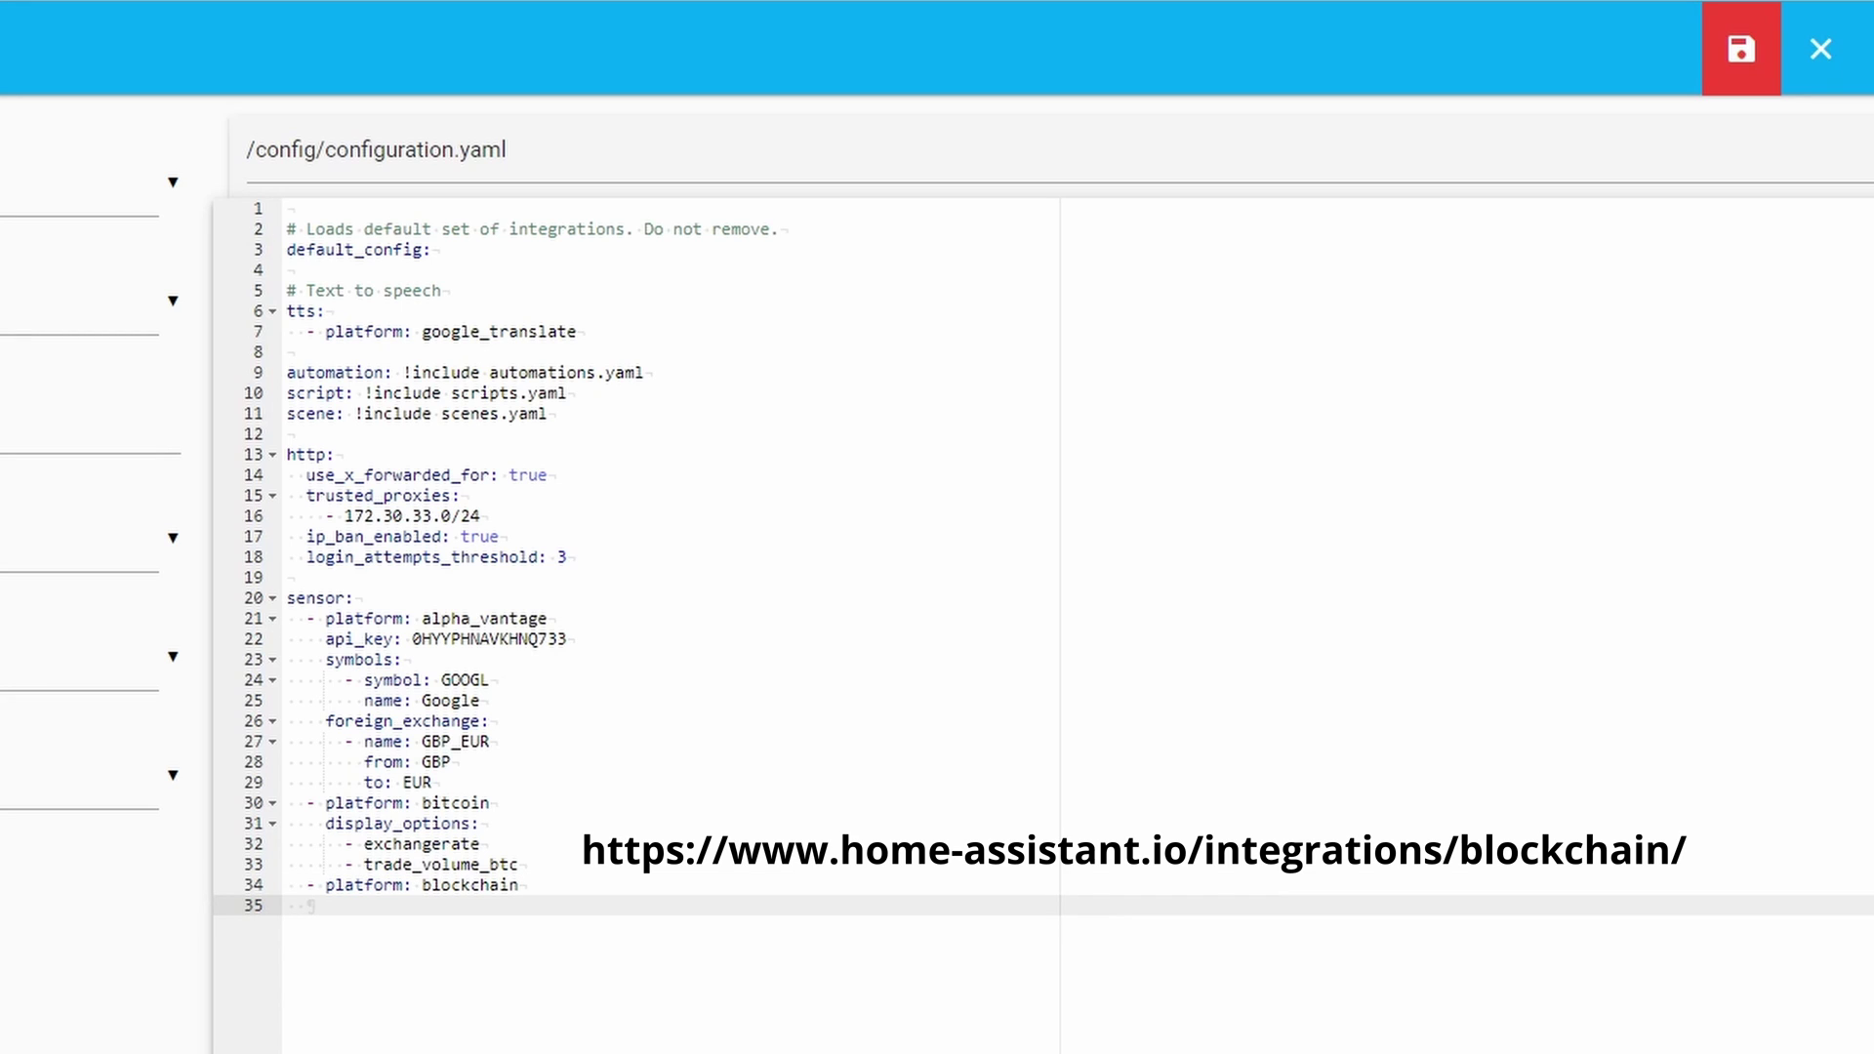
{"action": "key", "text": "Tab"}
{"action": "type", "text": "addresses:"}
{"action": "key", "text": "Return"}
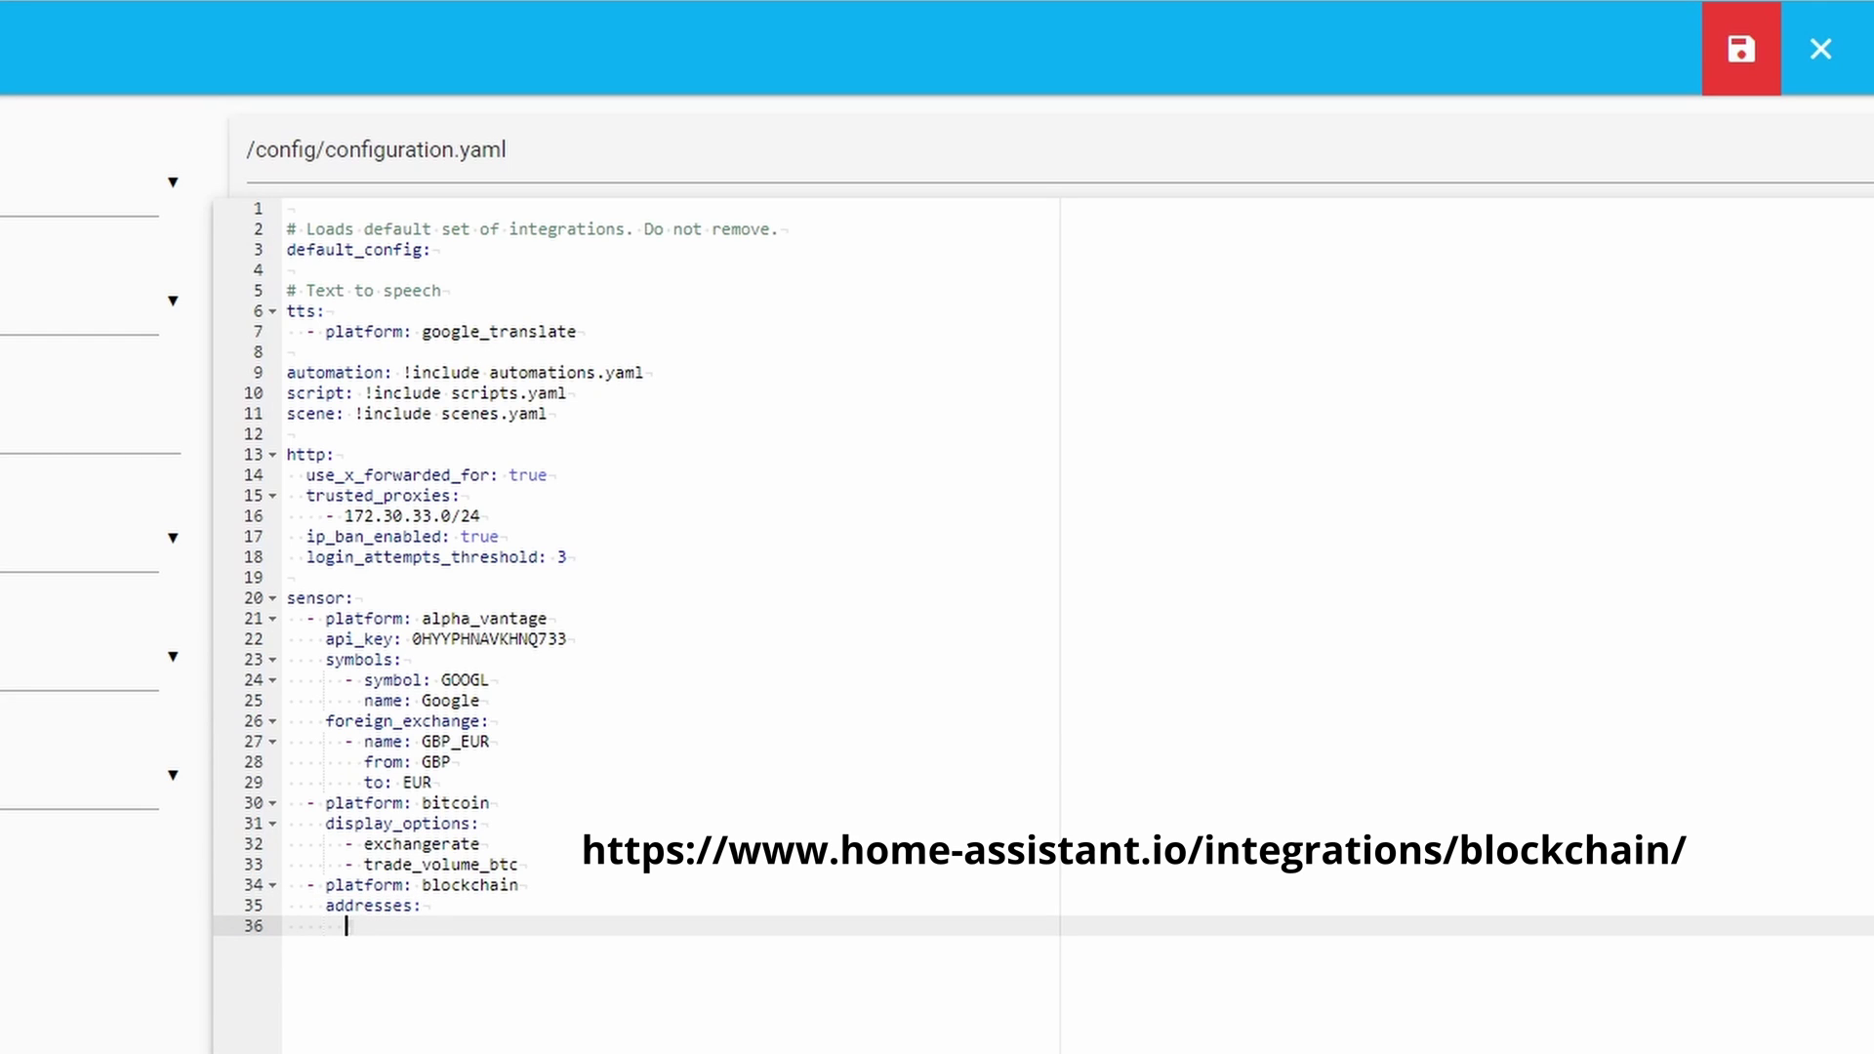
Paste the wallet address in quotes under addresses and save the file.
{"action": "type", "text": "- '"}
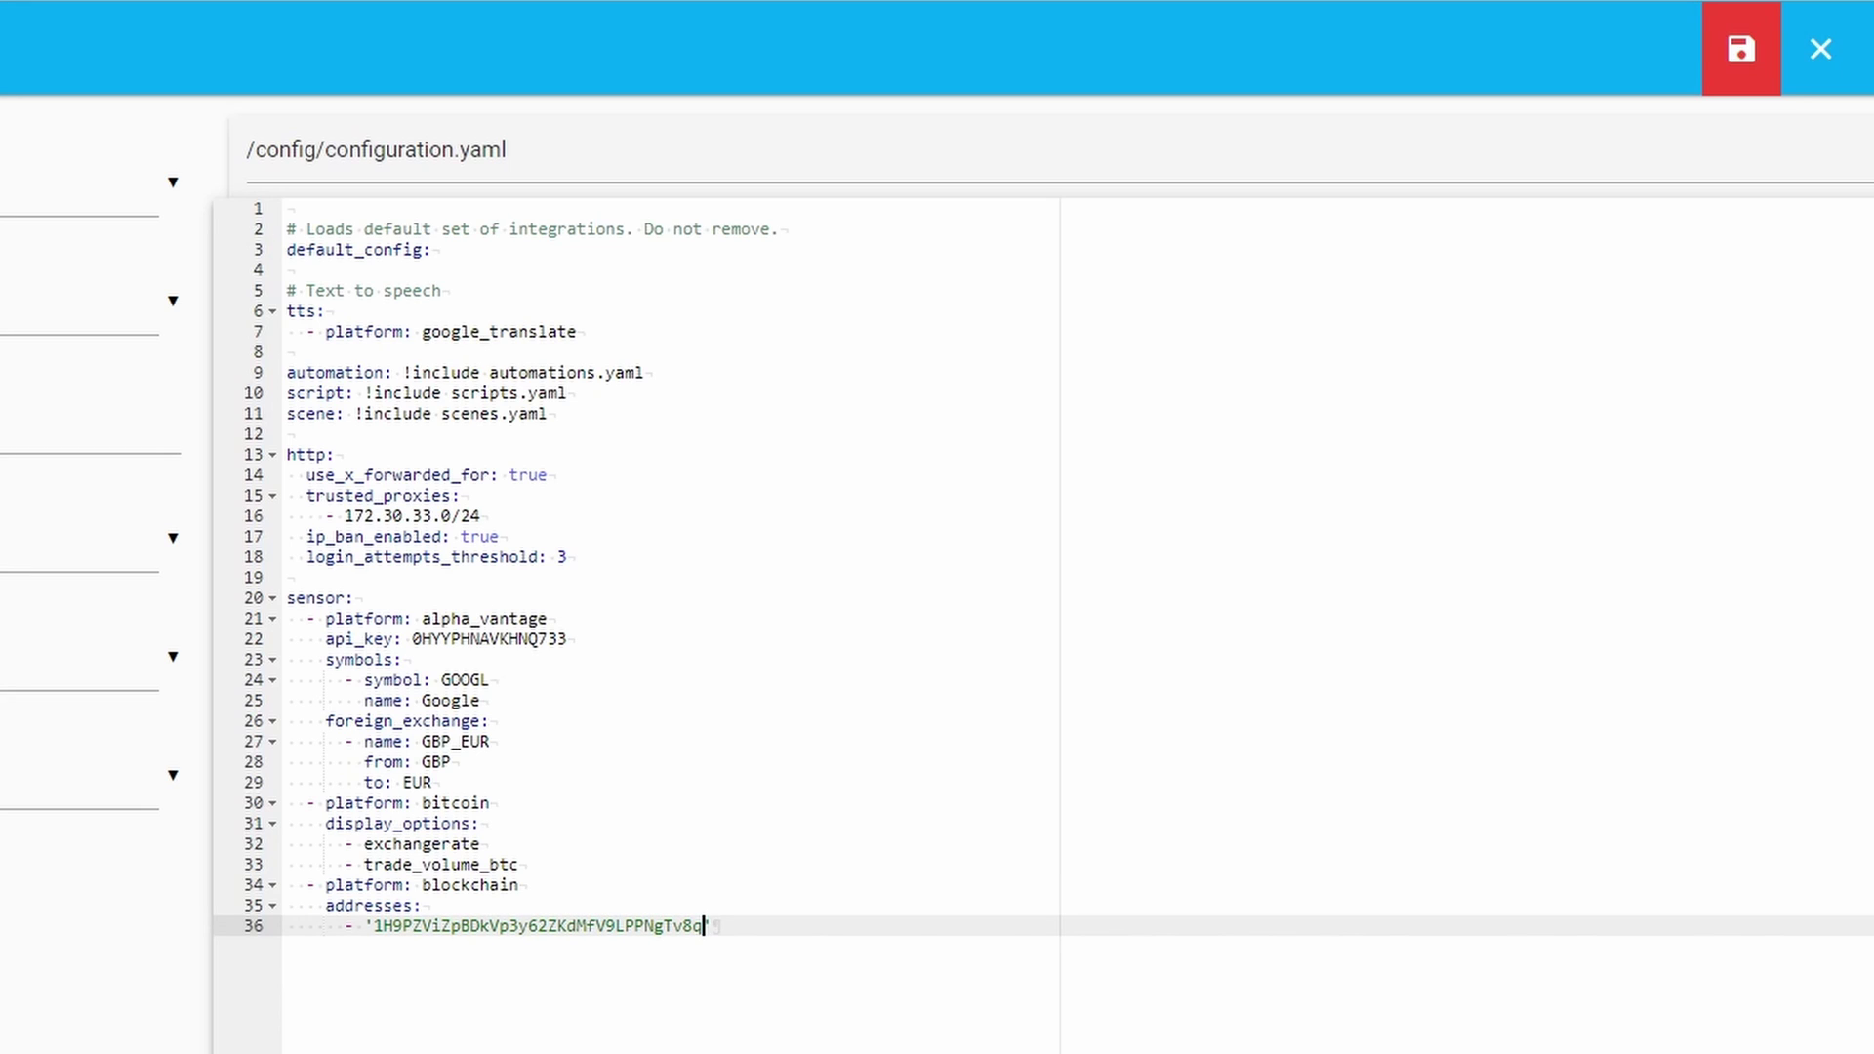
{"action": "left_click", "coordinate": [711, 925]}
{"action": "key", "text": "Return"}
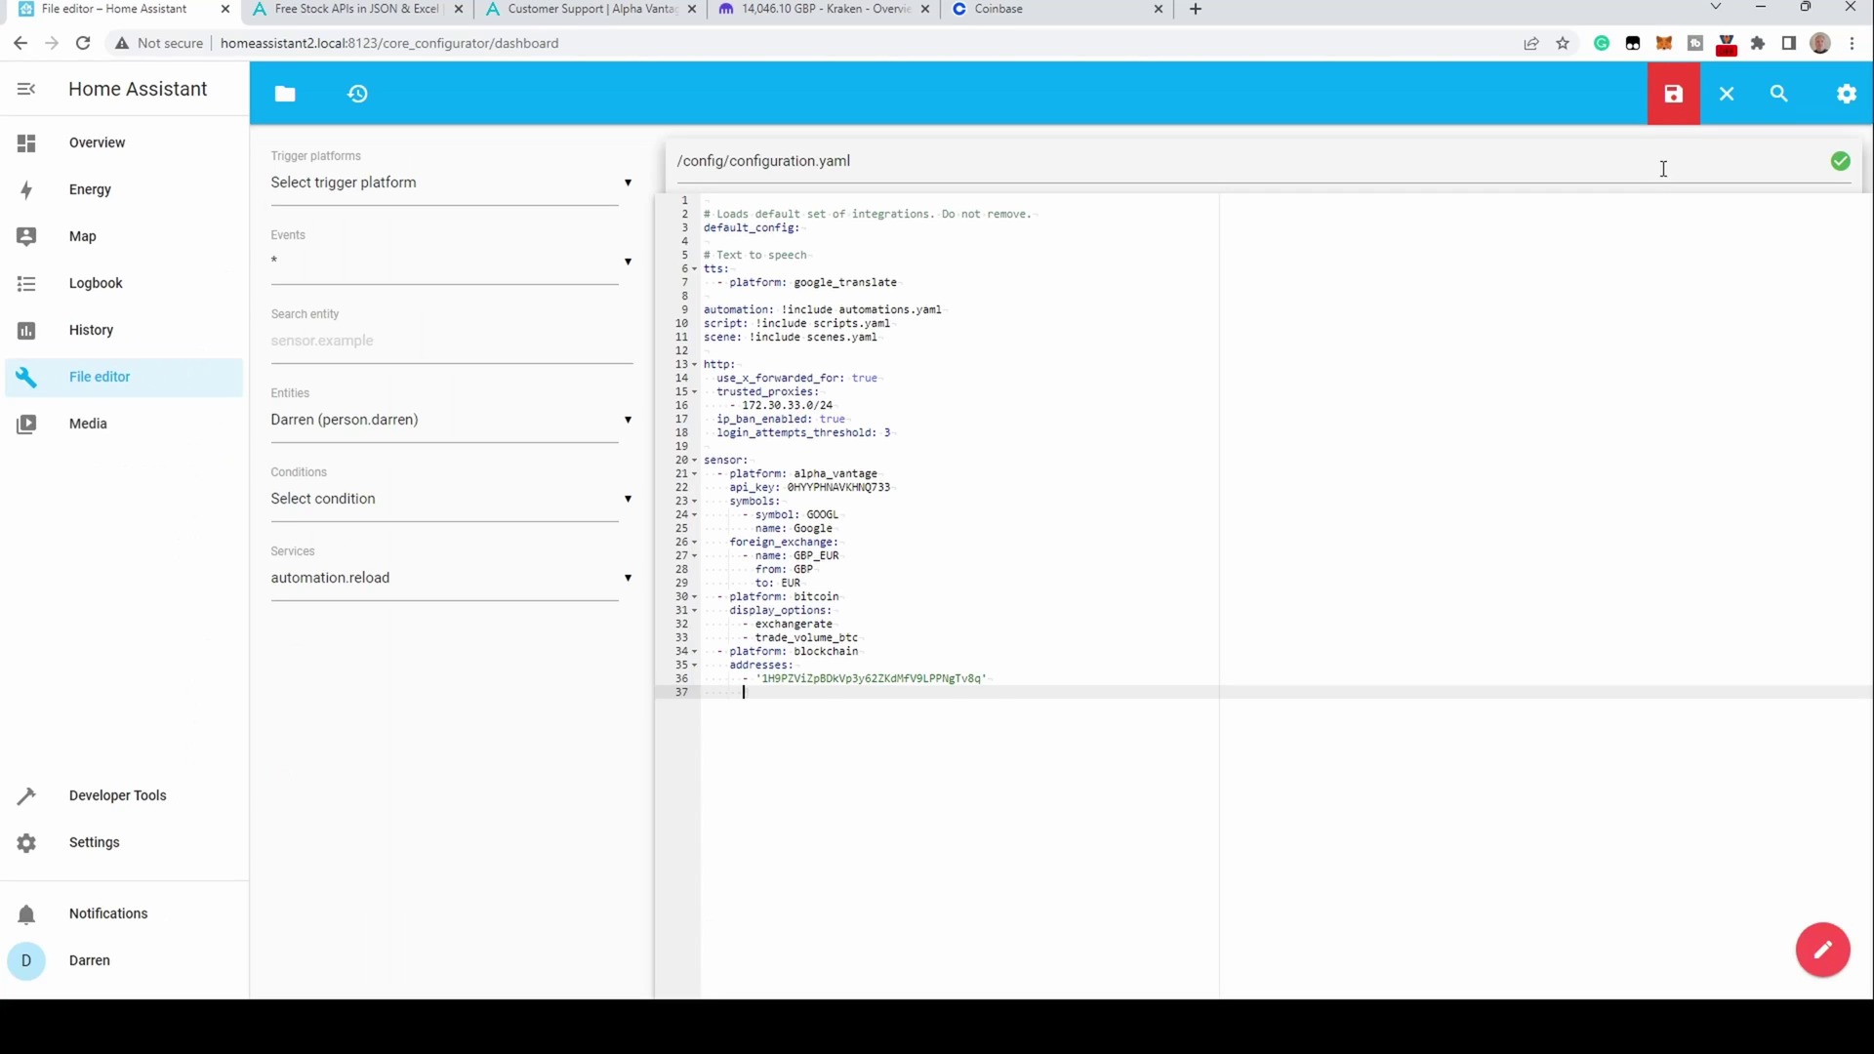
{"action": "left_click", "coordinate": [1675, 92]}
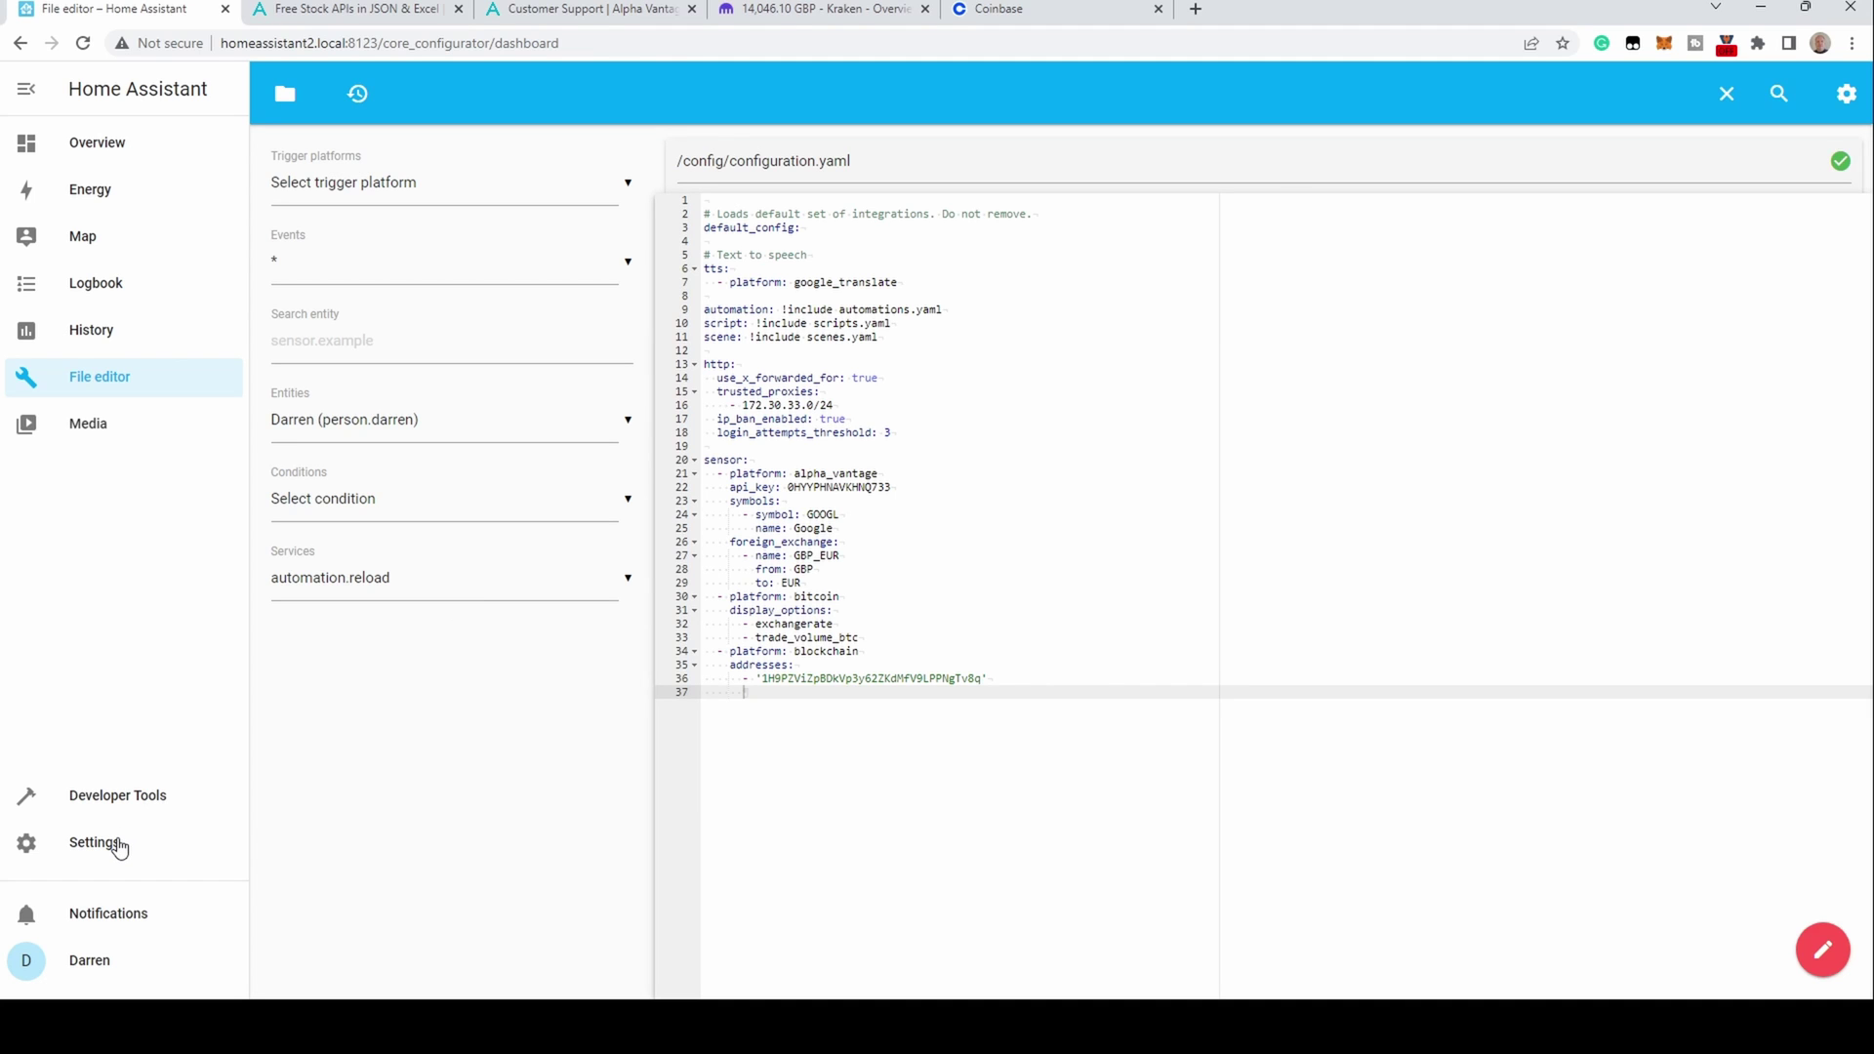
Validate the configuration, restart Home Assistant, and go back to the Overview.
{"action": "left_click", "coordinate": [115, 807]}
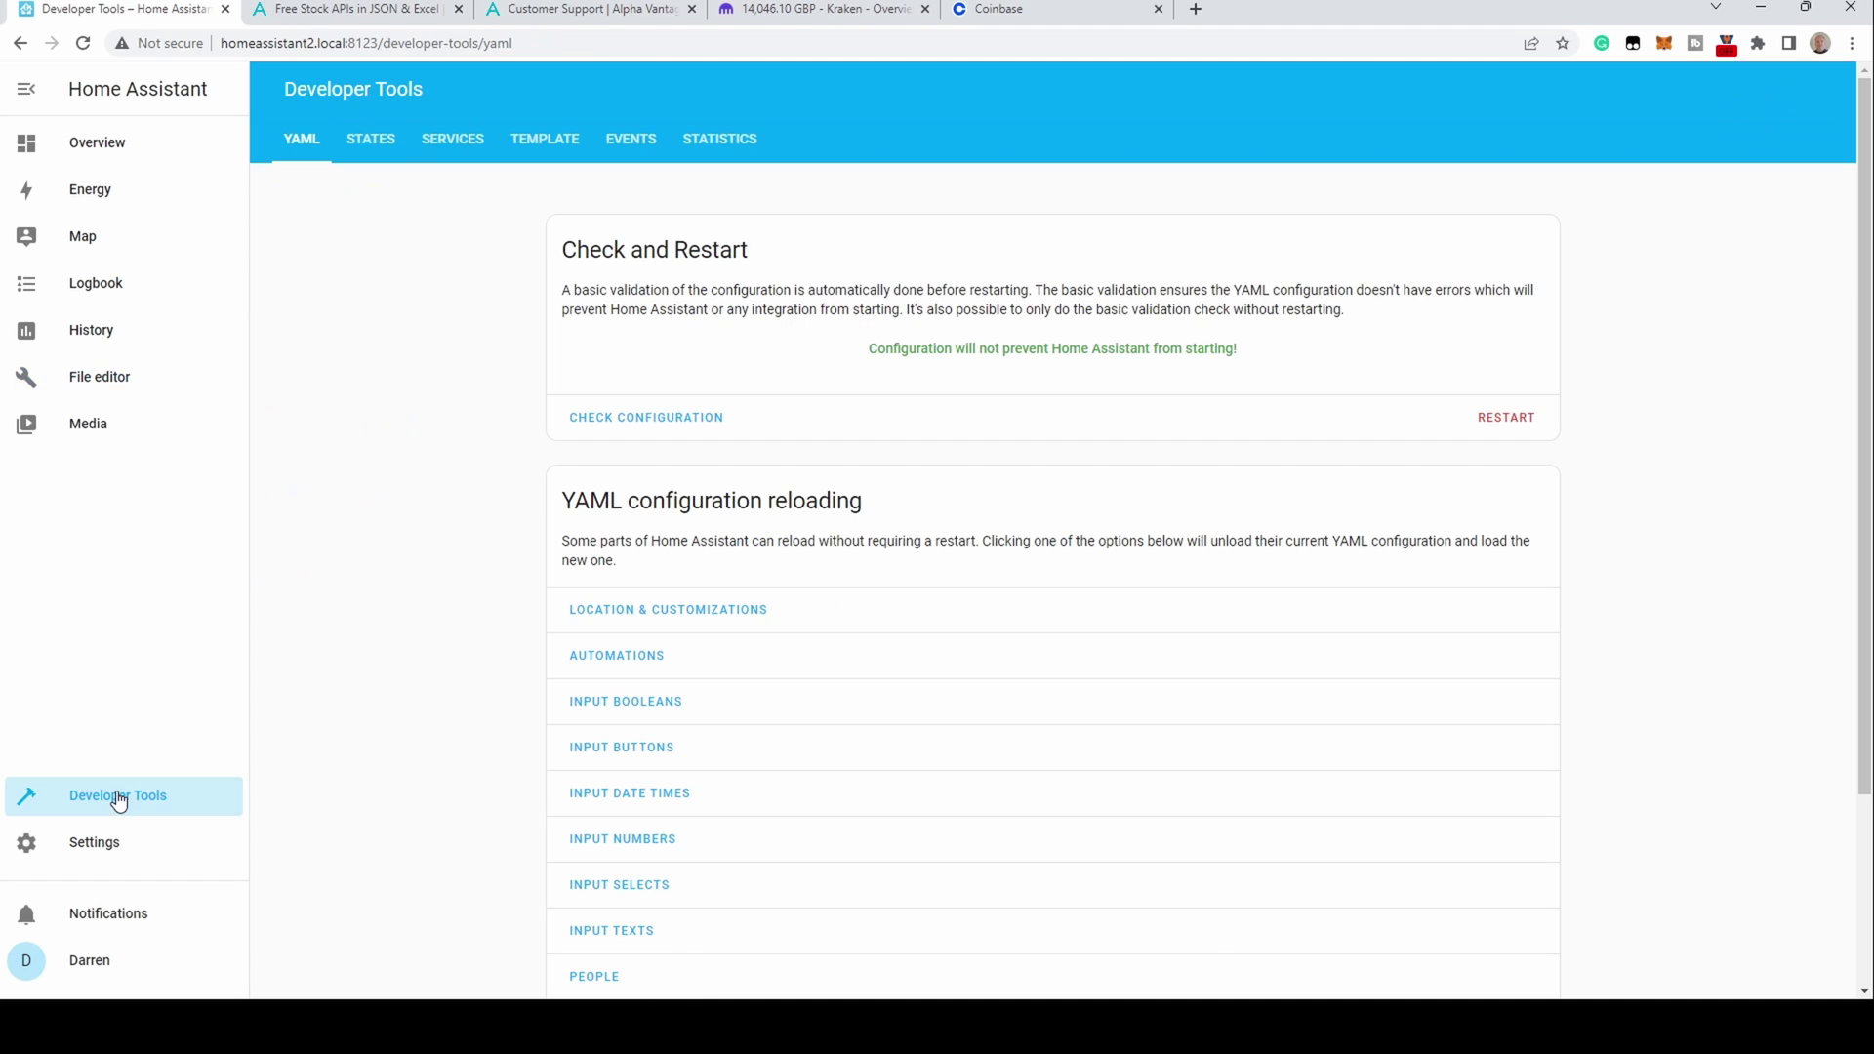
{"action": "left_click", "coordinate": [709, 421]}
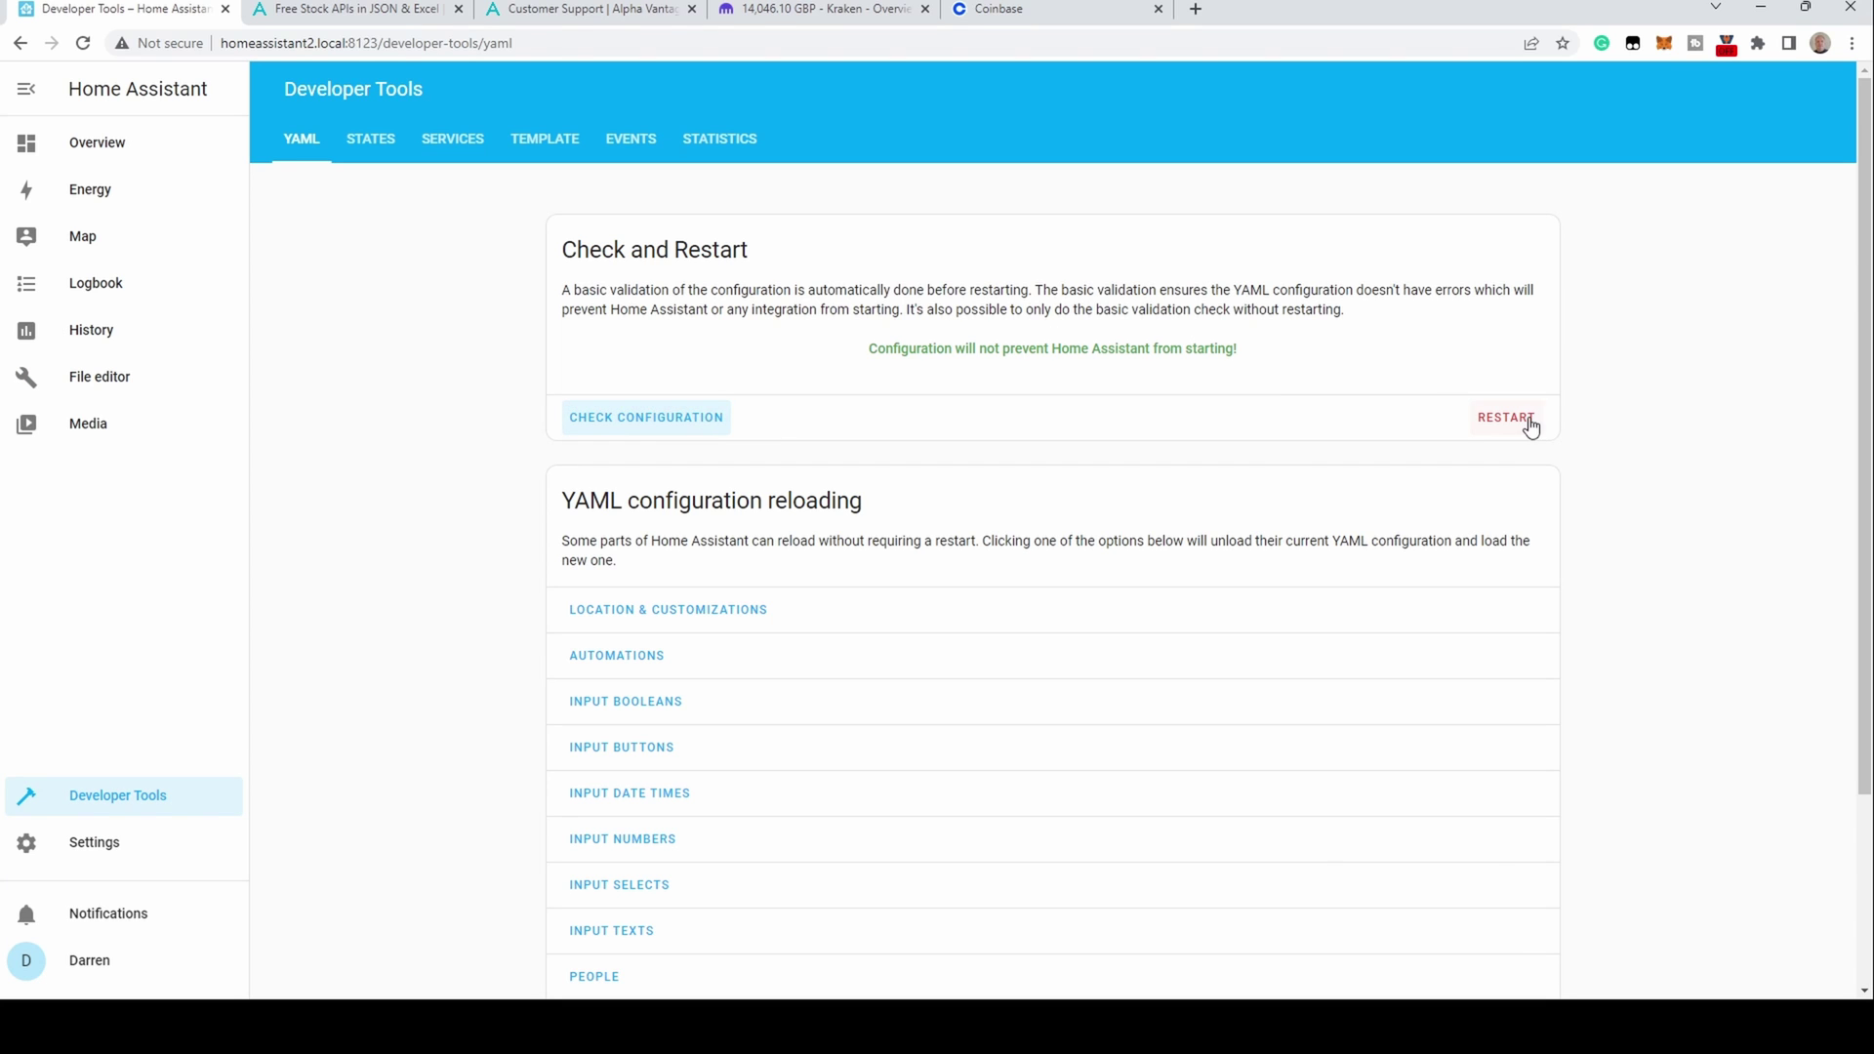
{"action": "left_click", "coordinate": [1528, 420]}
{"action": "left_click", "coordinate": [1150, 591]}
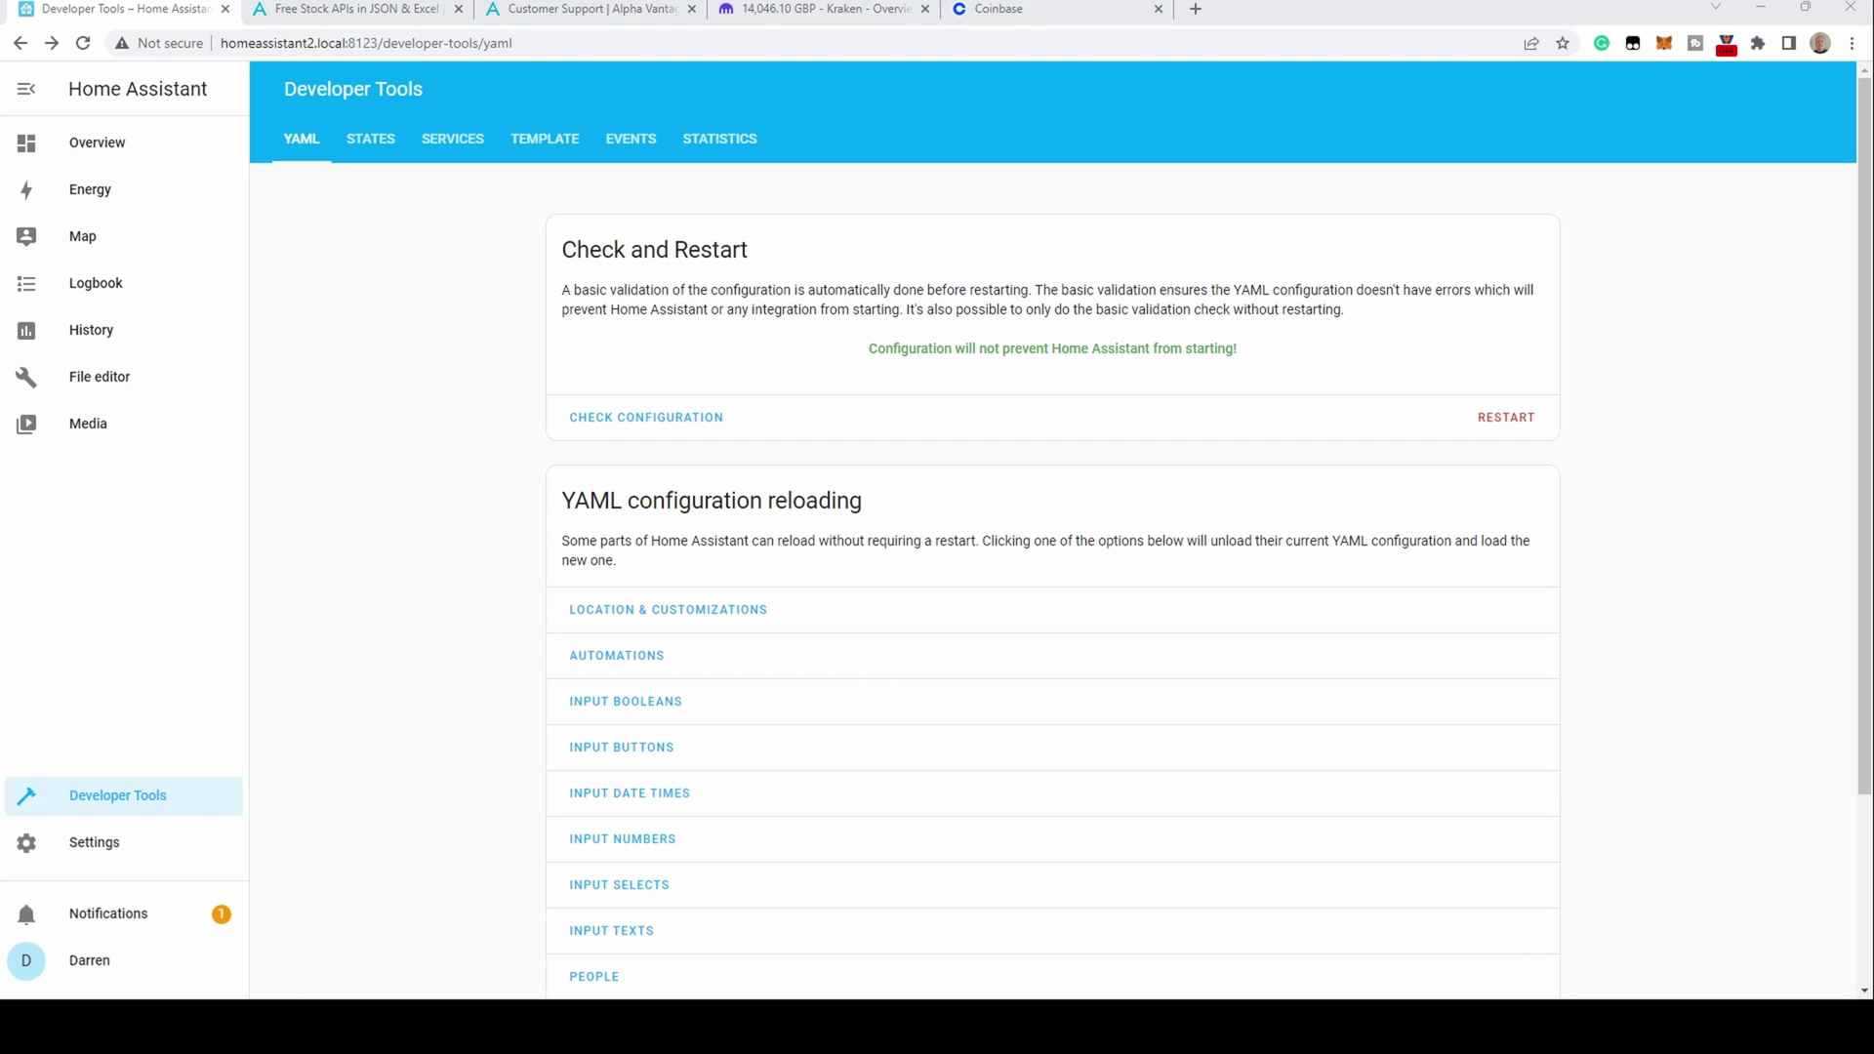
{"action": "left_click", "coordinate": [97, 143]}
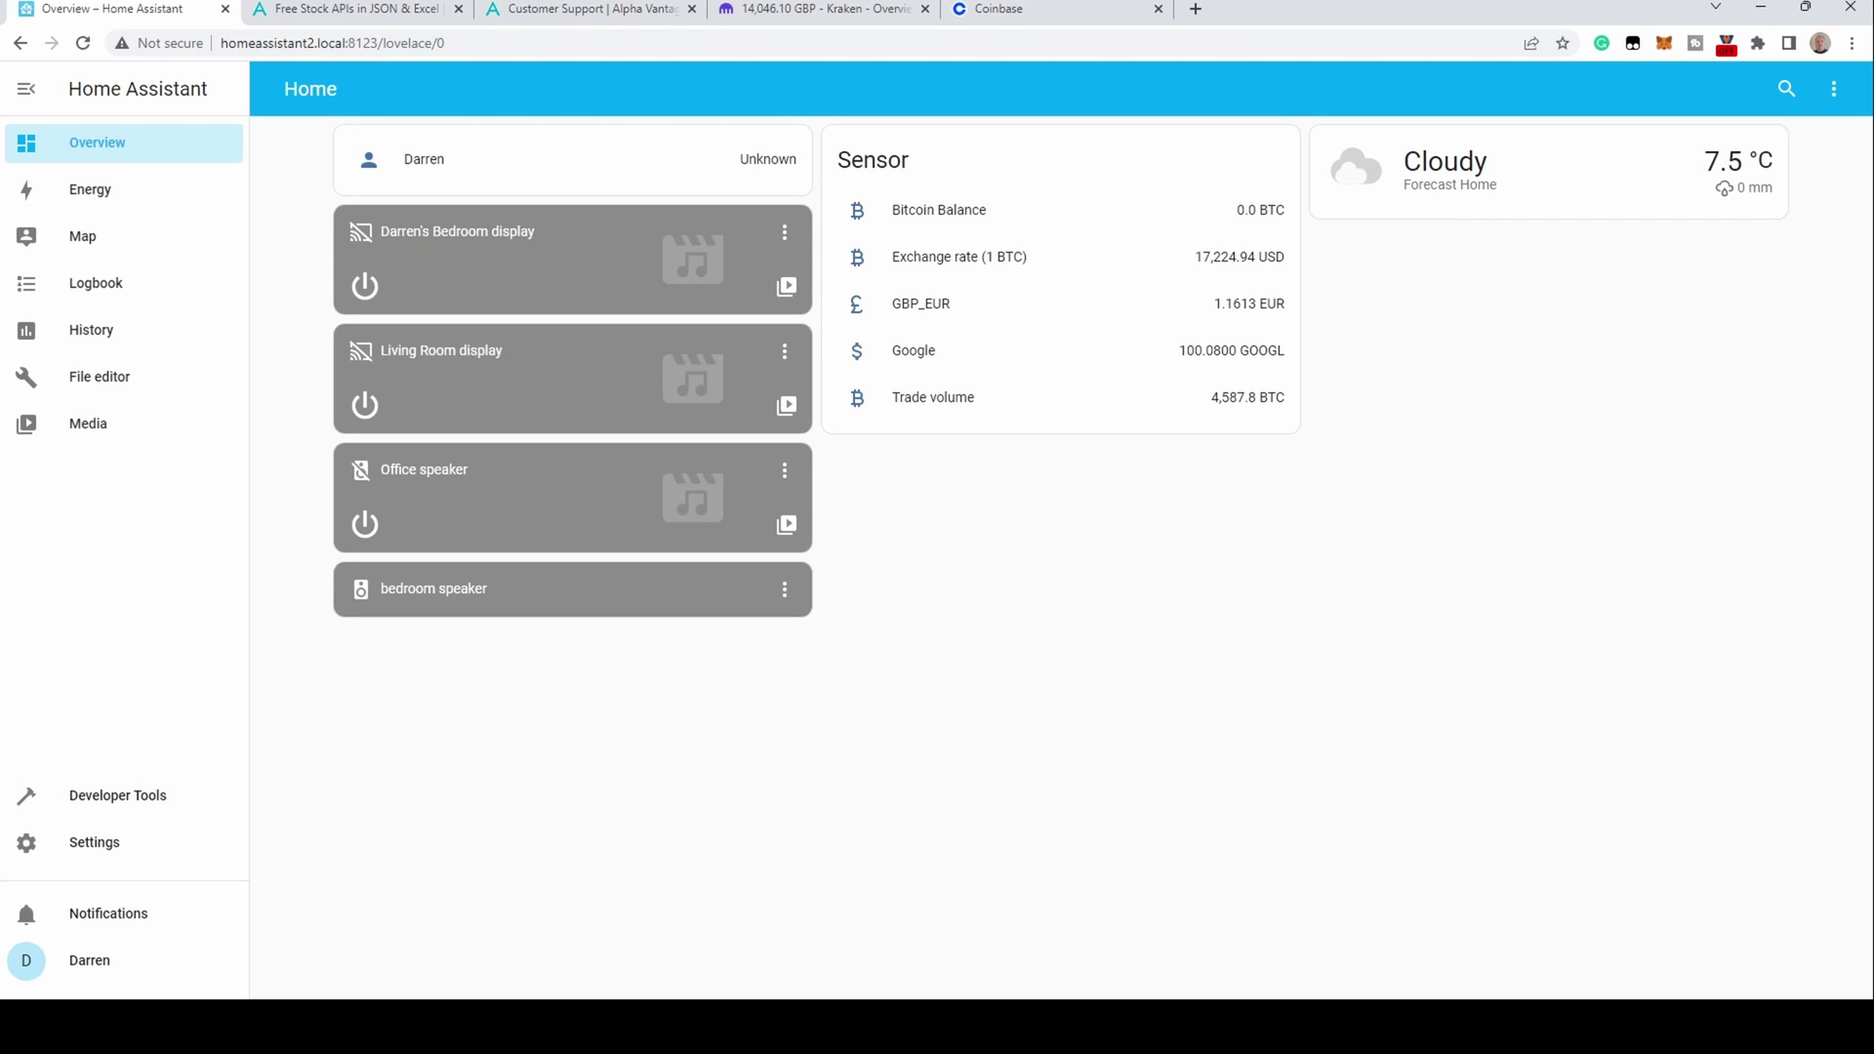
{"action": "left_click", "coordinate": [965, 220]}
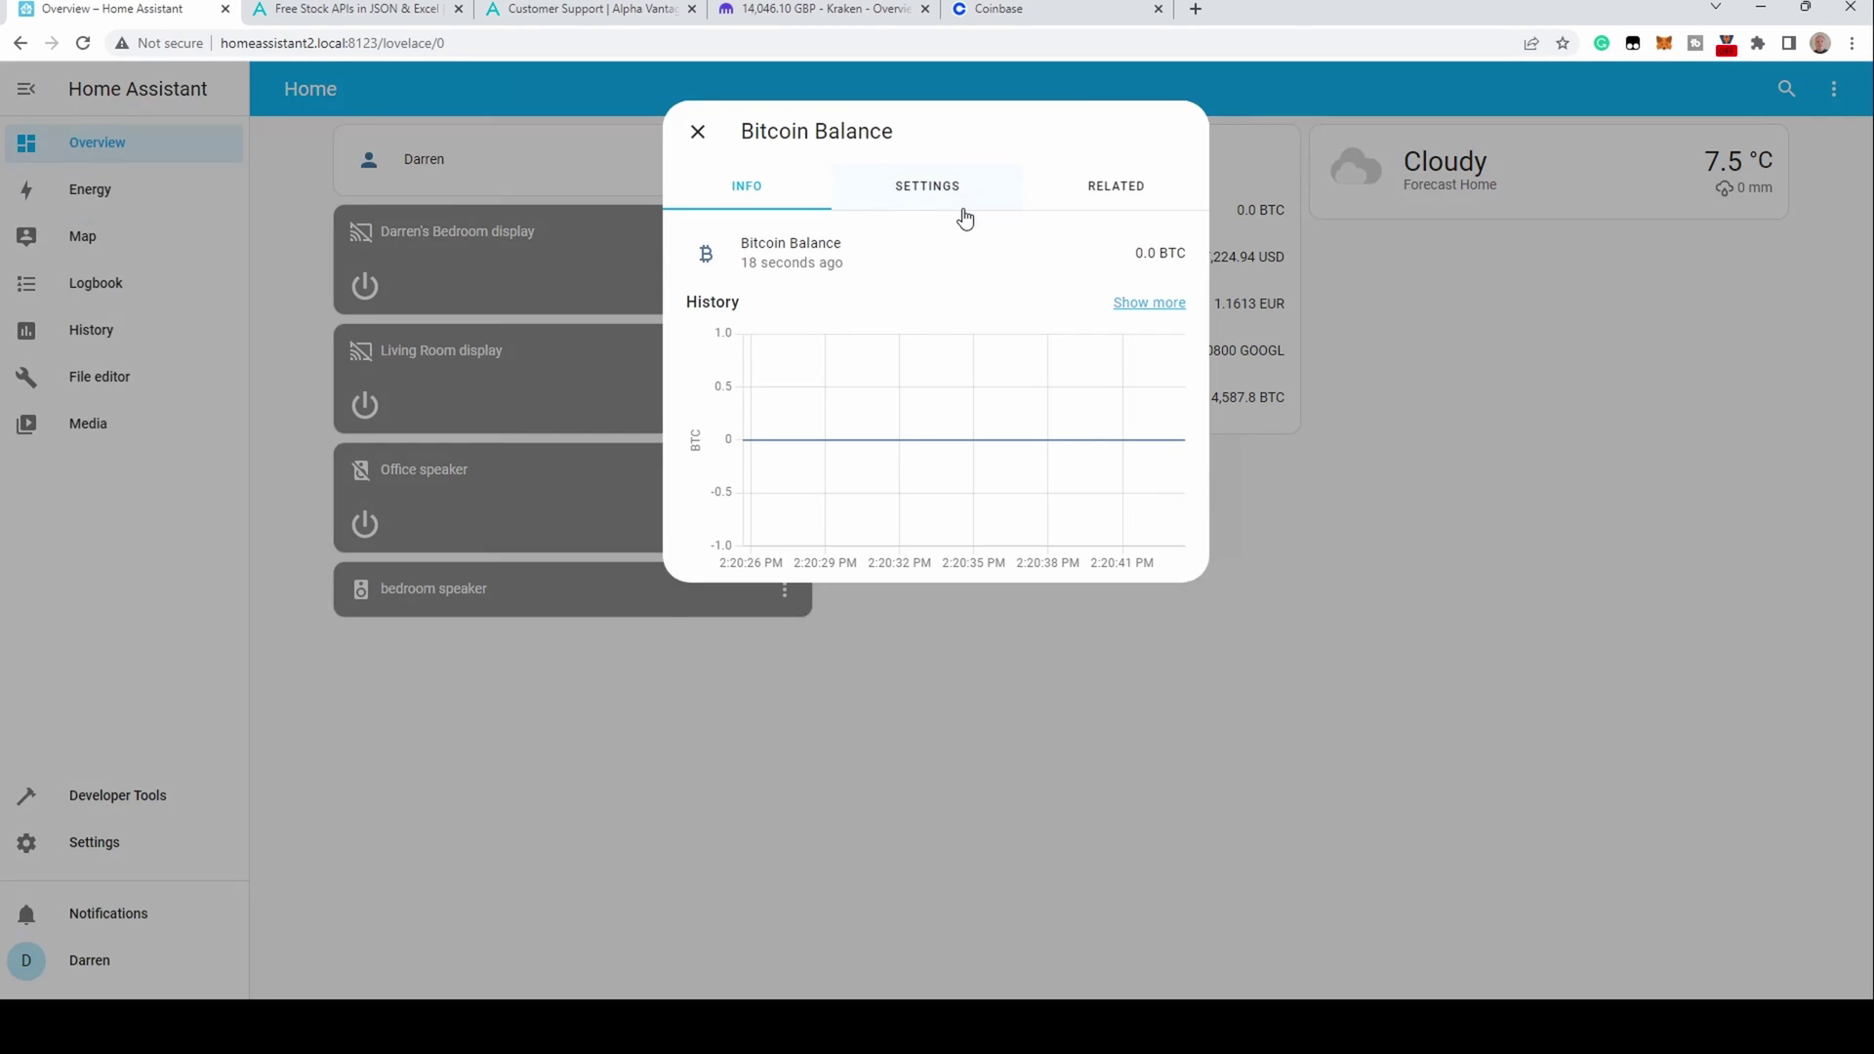
{"action": "left_click", "coordinate": [699, 133]}
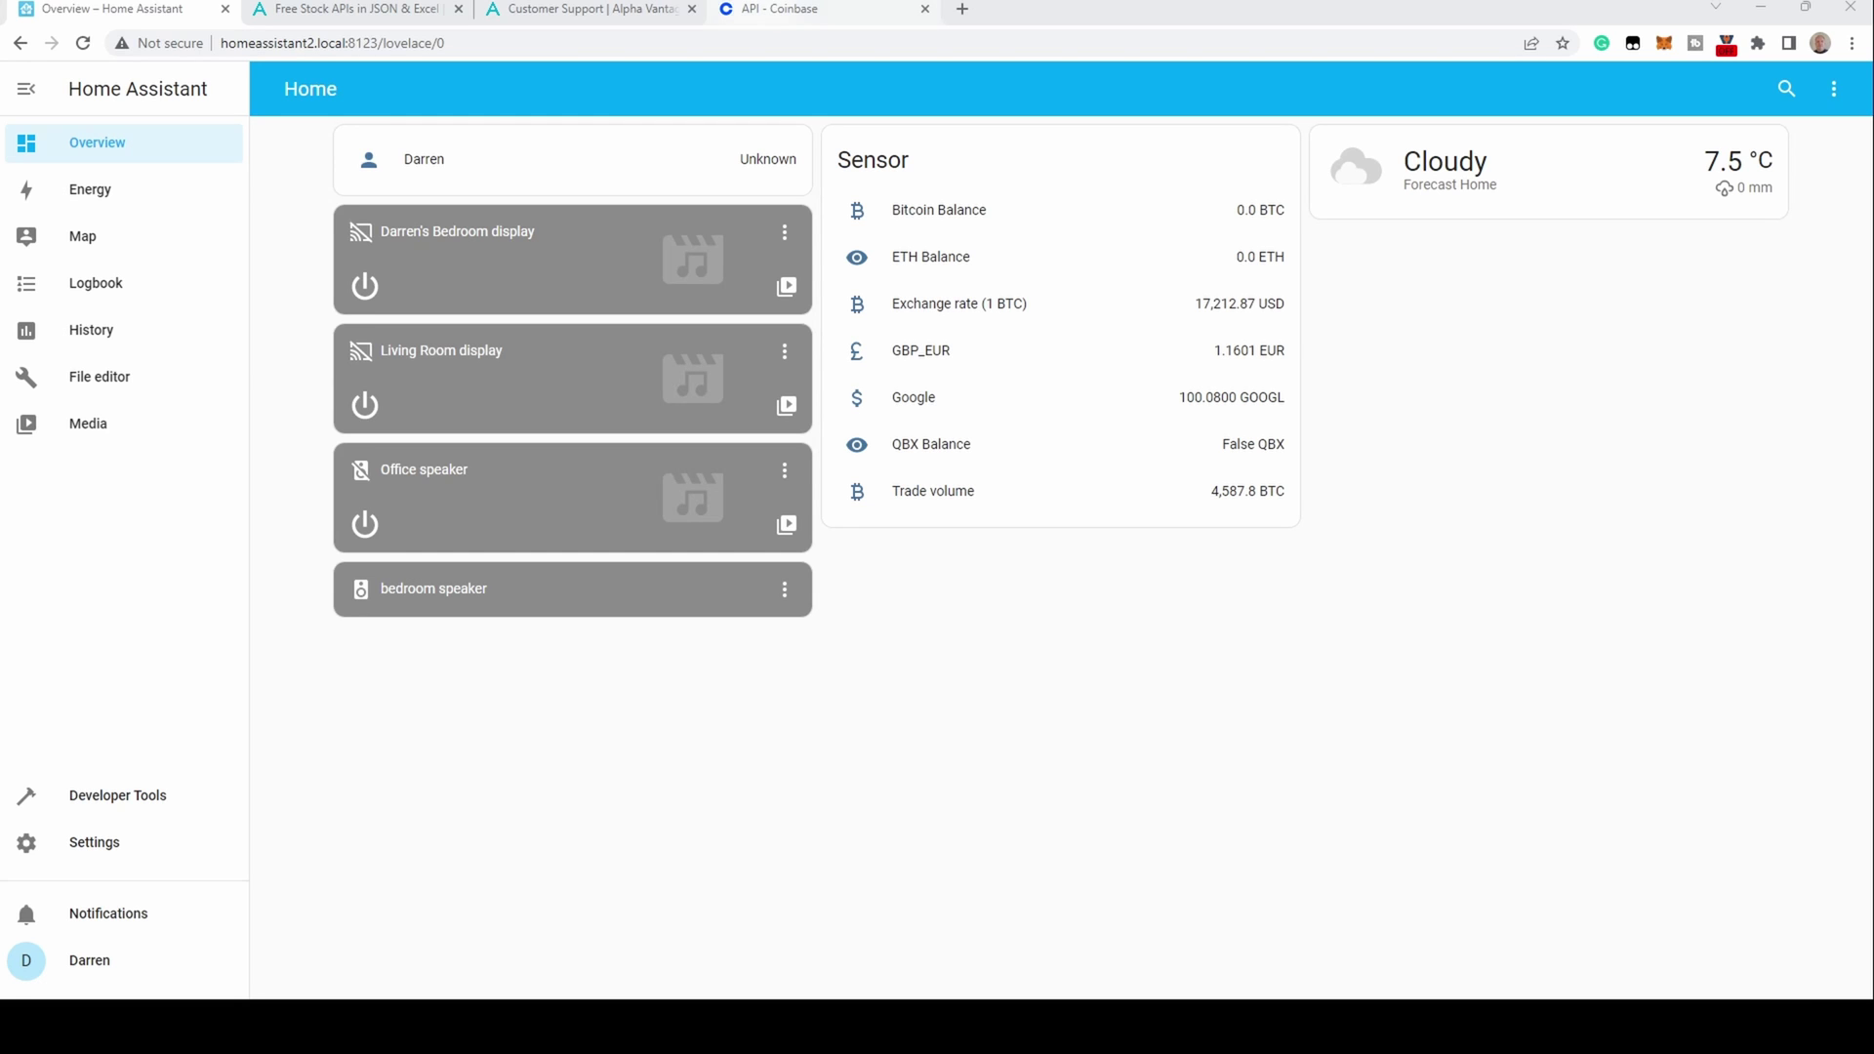
Start a new Coinbase API key and enter the SMS verification code.
{"action": "left_click", "coordinate": [771, 11]}
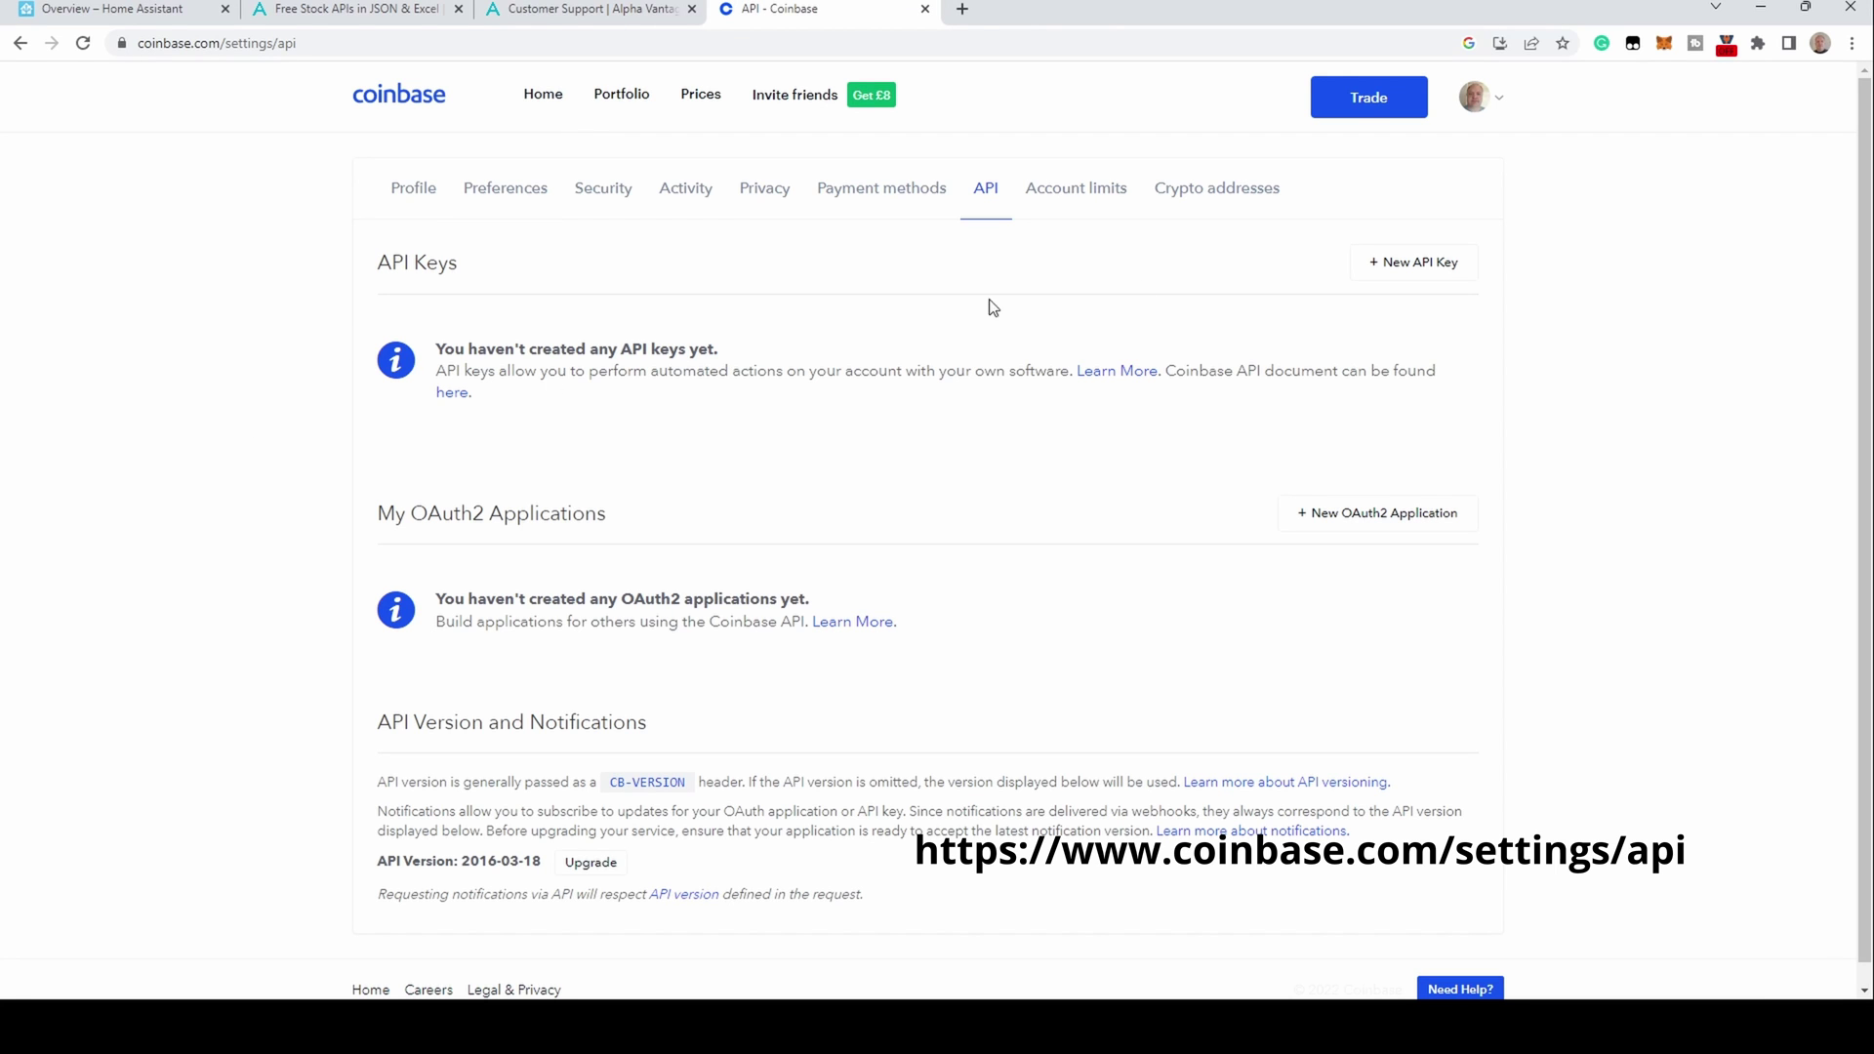
{"action": "left_click", "coordinate": [1428, 269]}
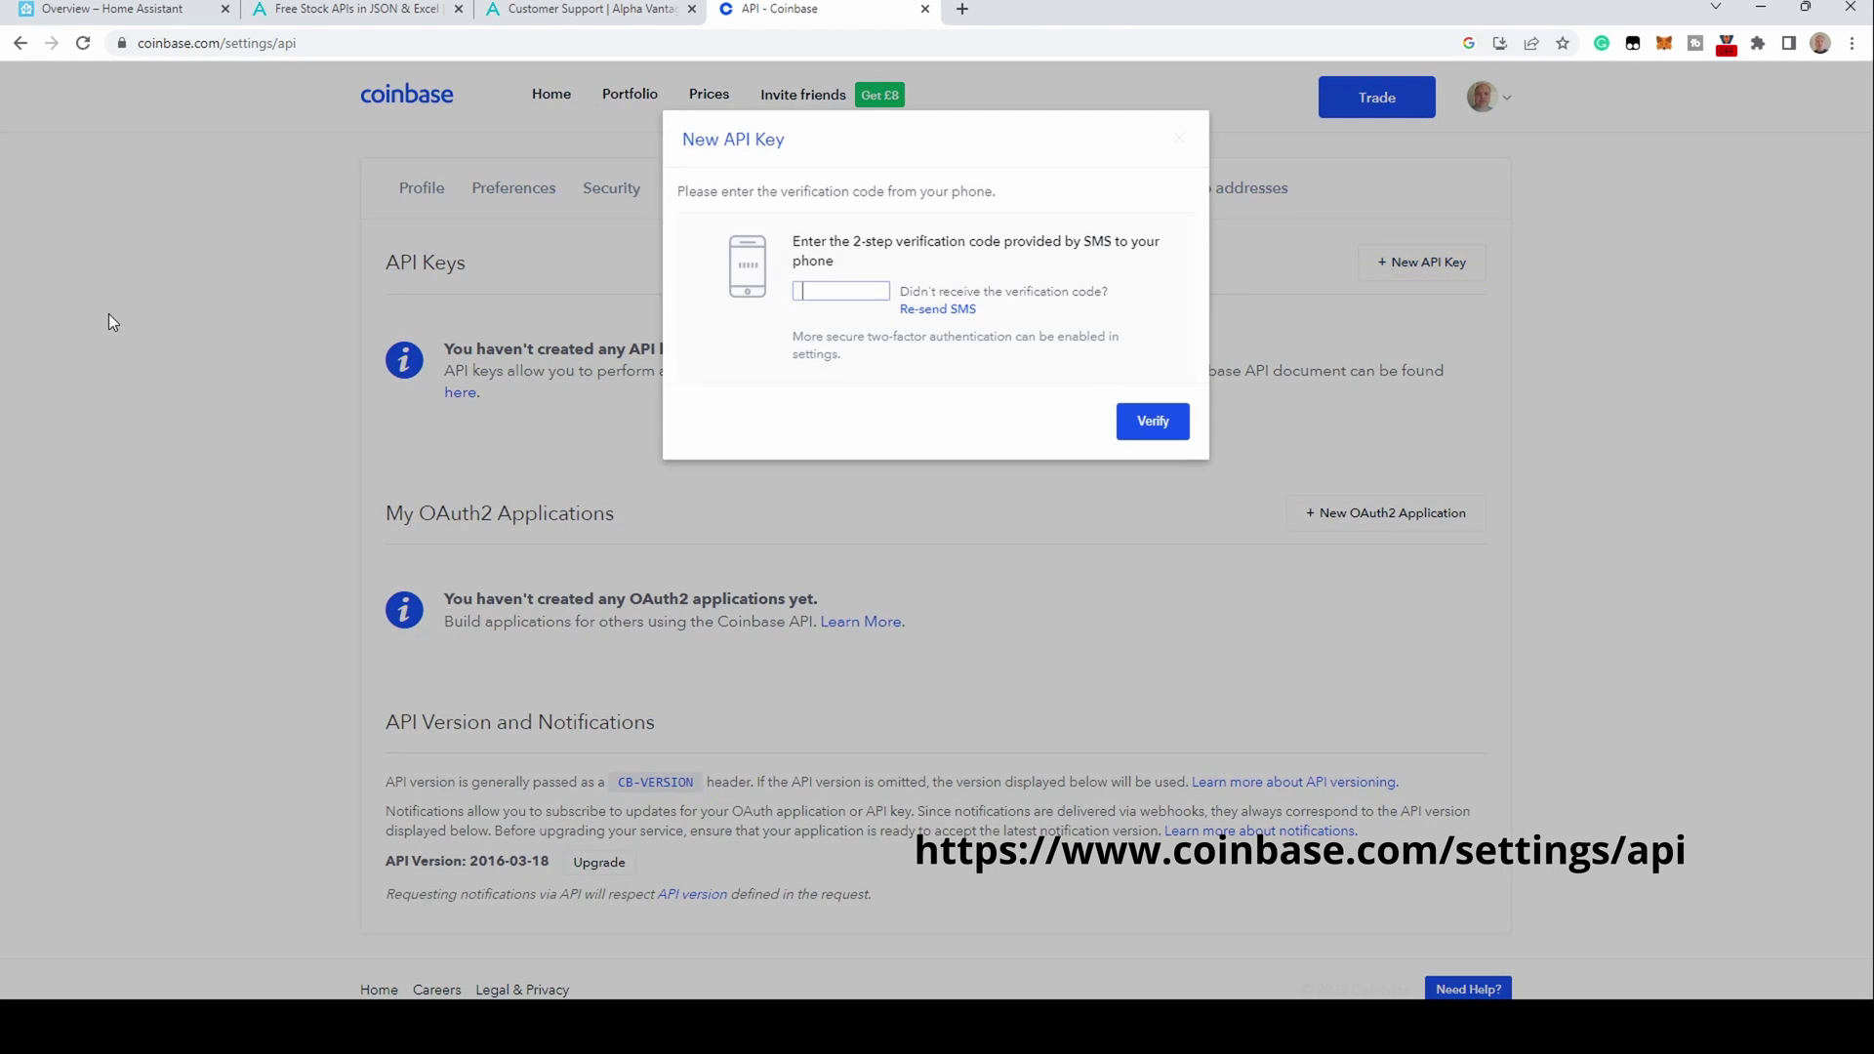
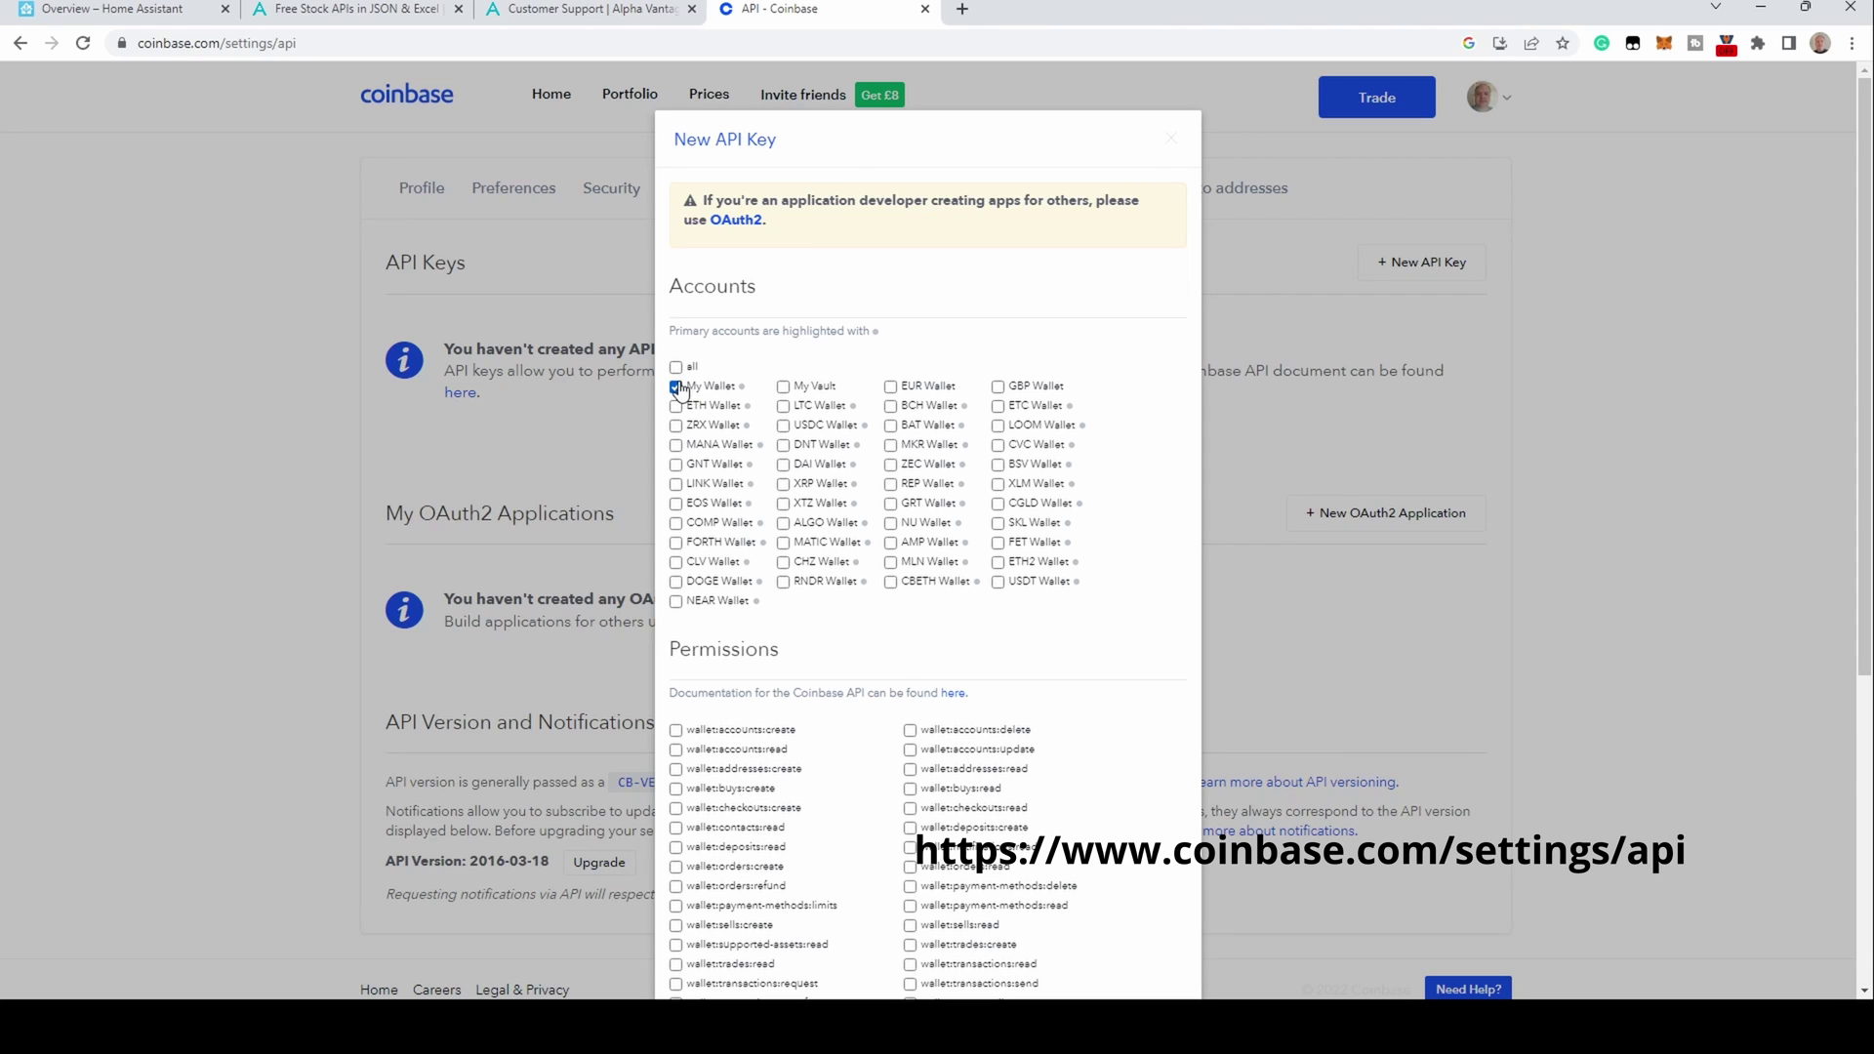
Restrict the key to ETH and DOGE wallets with wallet:accounts:read permission, then create it.
{"action": "left_click", "coordinate": [676, 388]}
{"action": "left_click", "coordinate": [678, 408]}
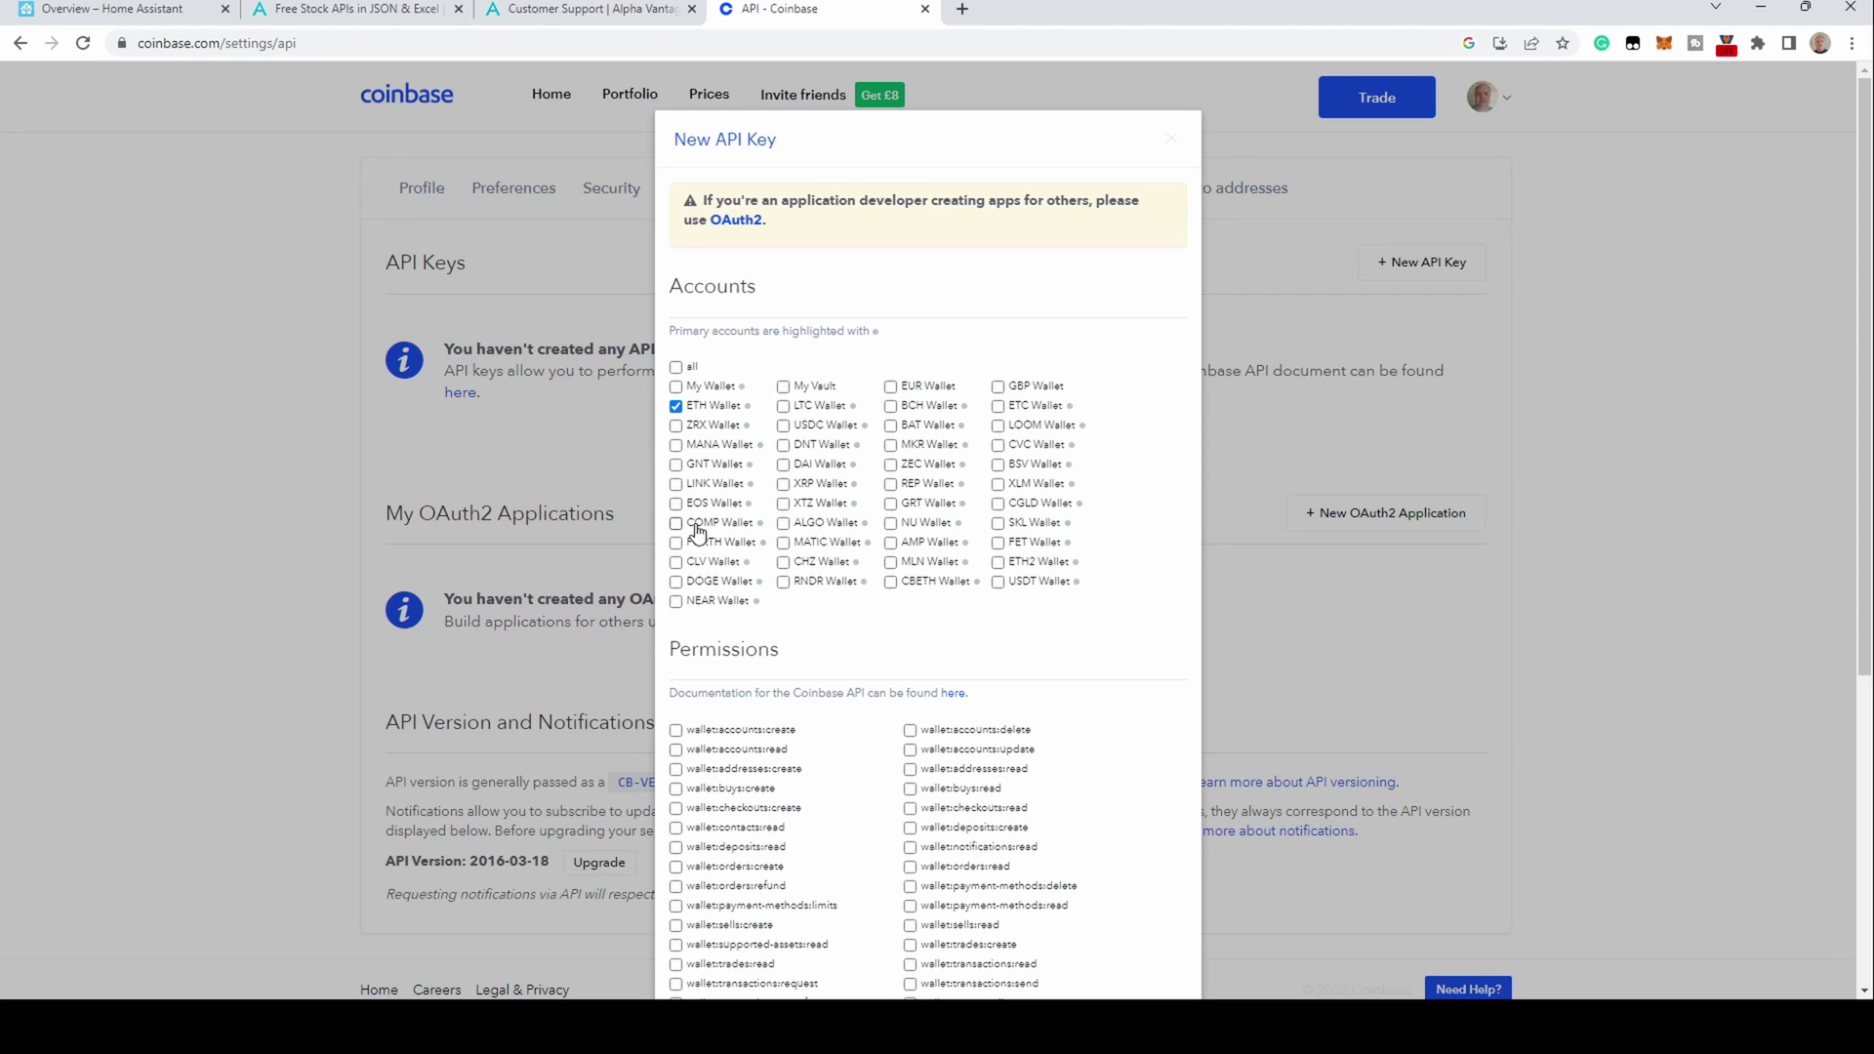
{"action": "left_click", "coordinate": [676, 582]}
{"action": "scroll", "coordinate": [712, 590], "scroll_direction": "down", "scroll_amount": 3}
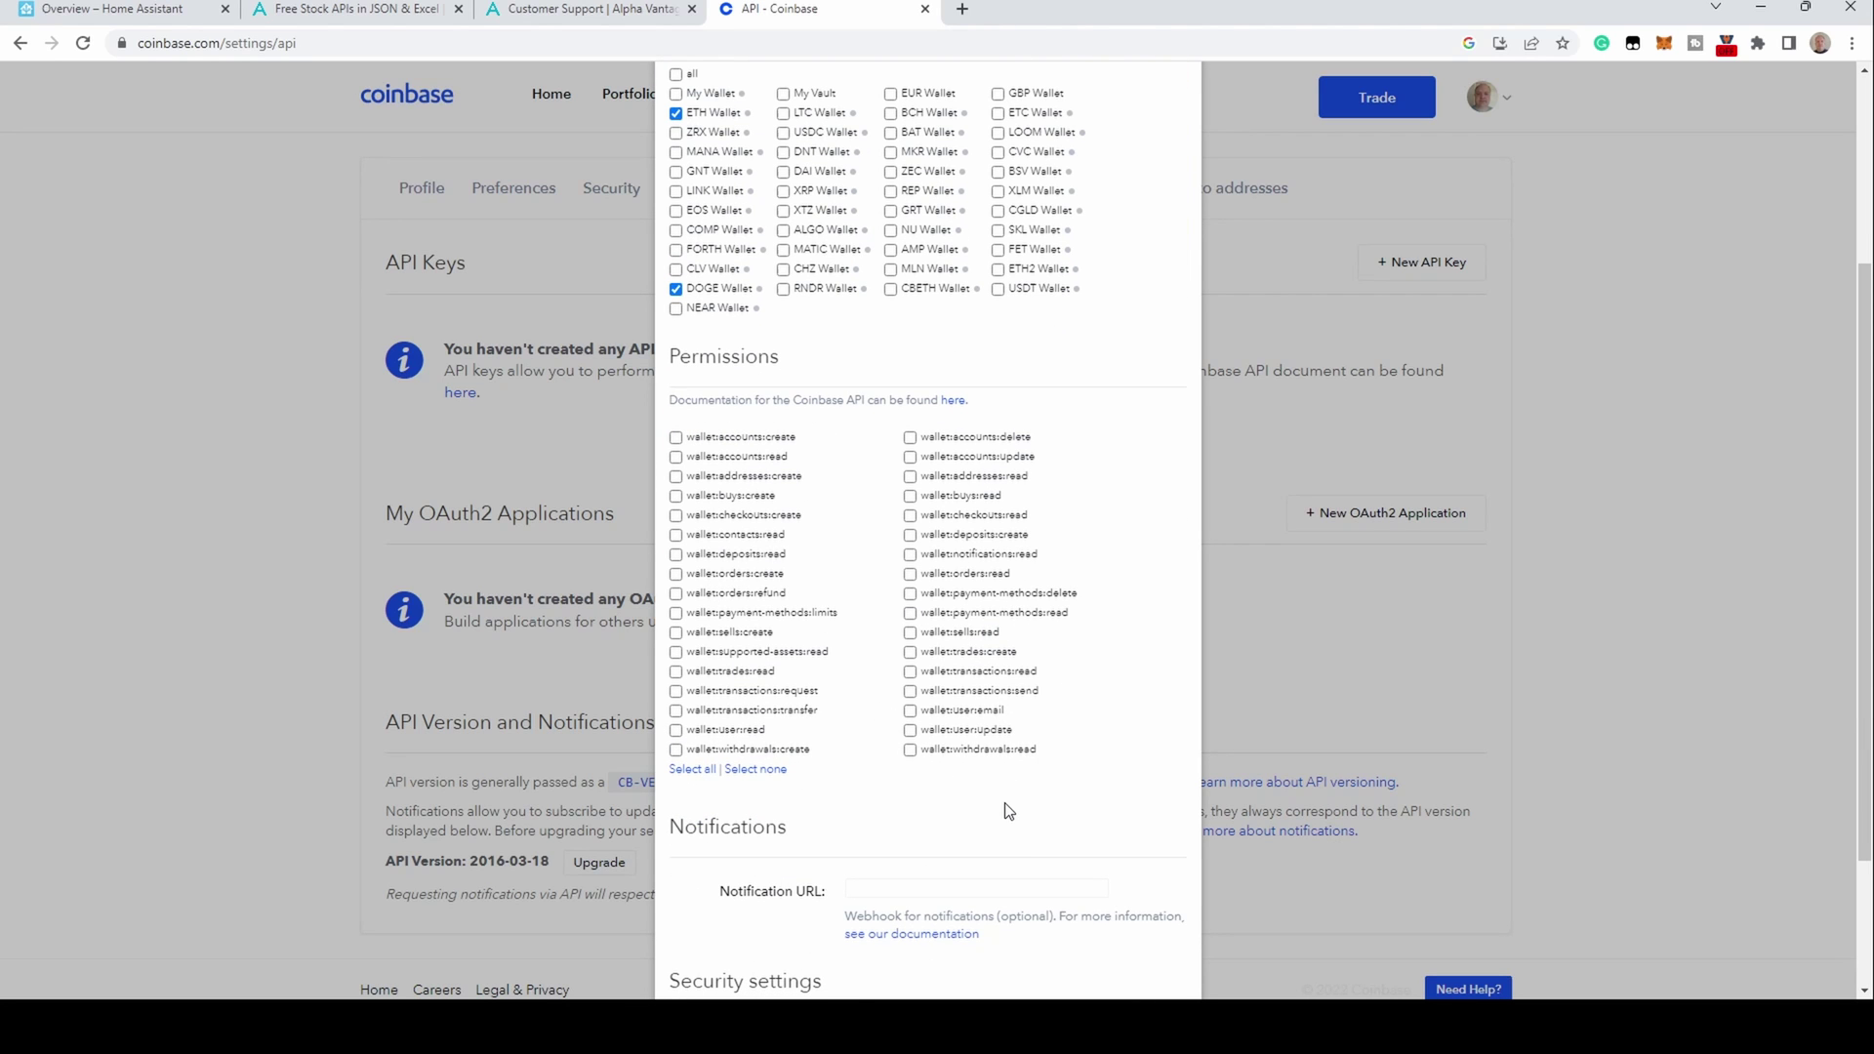
{"action": "left_click", "coordinate": [676, 460]}
{"action": "scroll", "coordinate": [1097, 561], "scroll_direction": "down", "scroll_amount": 2}
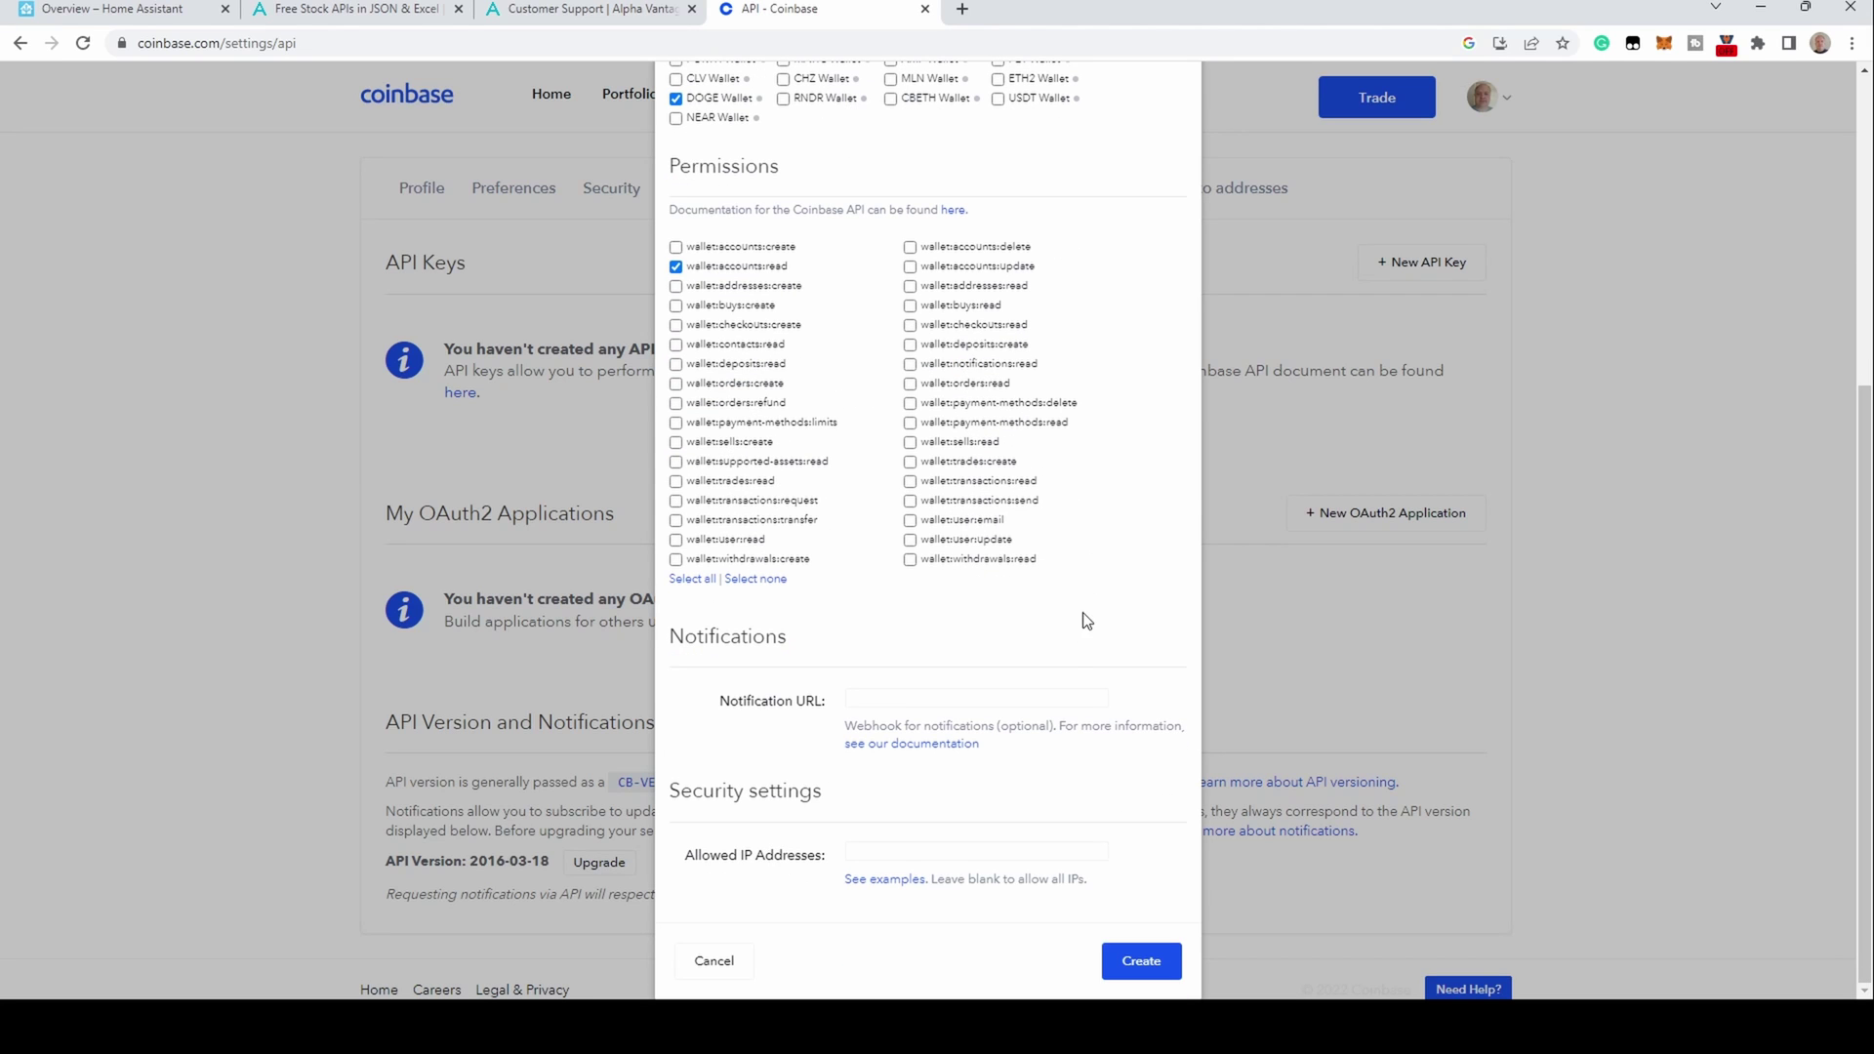
{"action": "left_click", "coordinate": [1130, 966]}
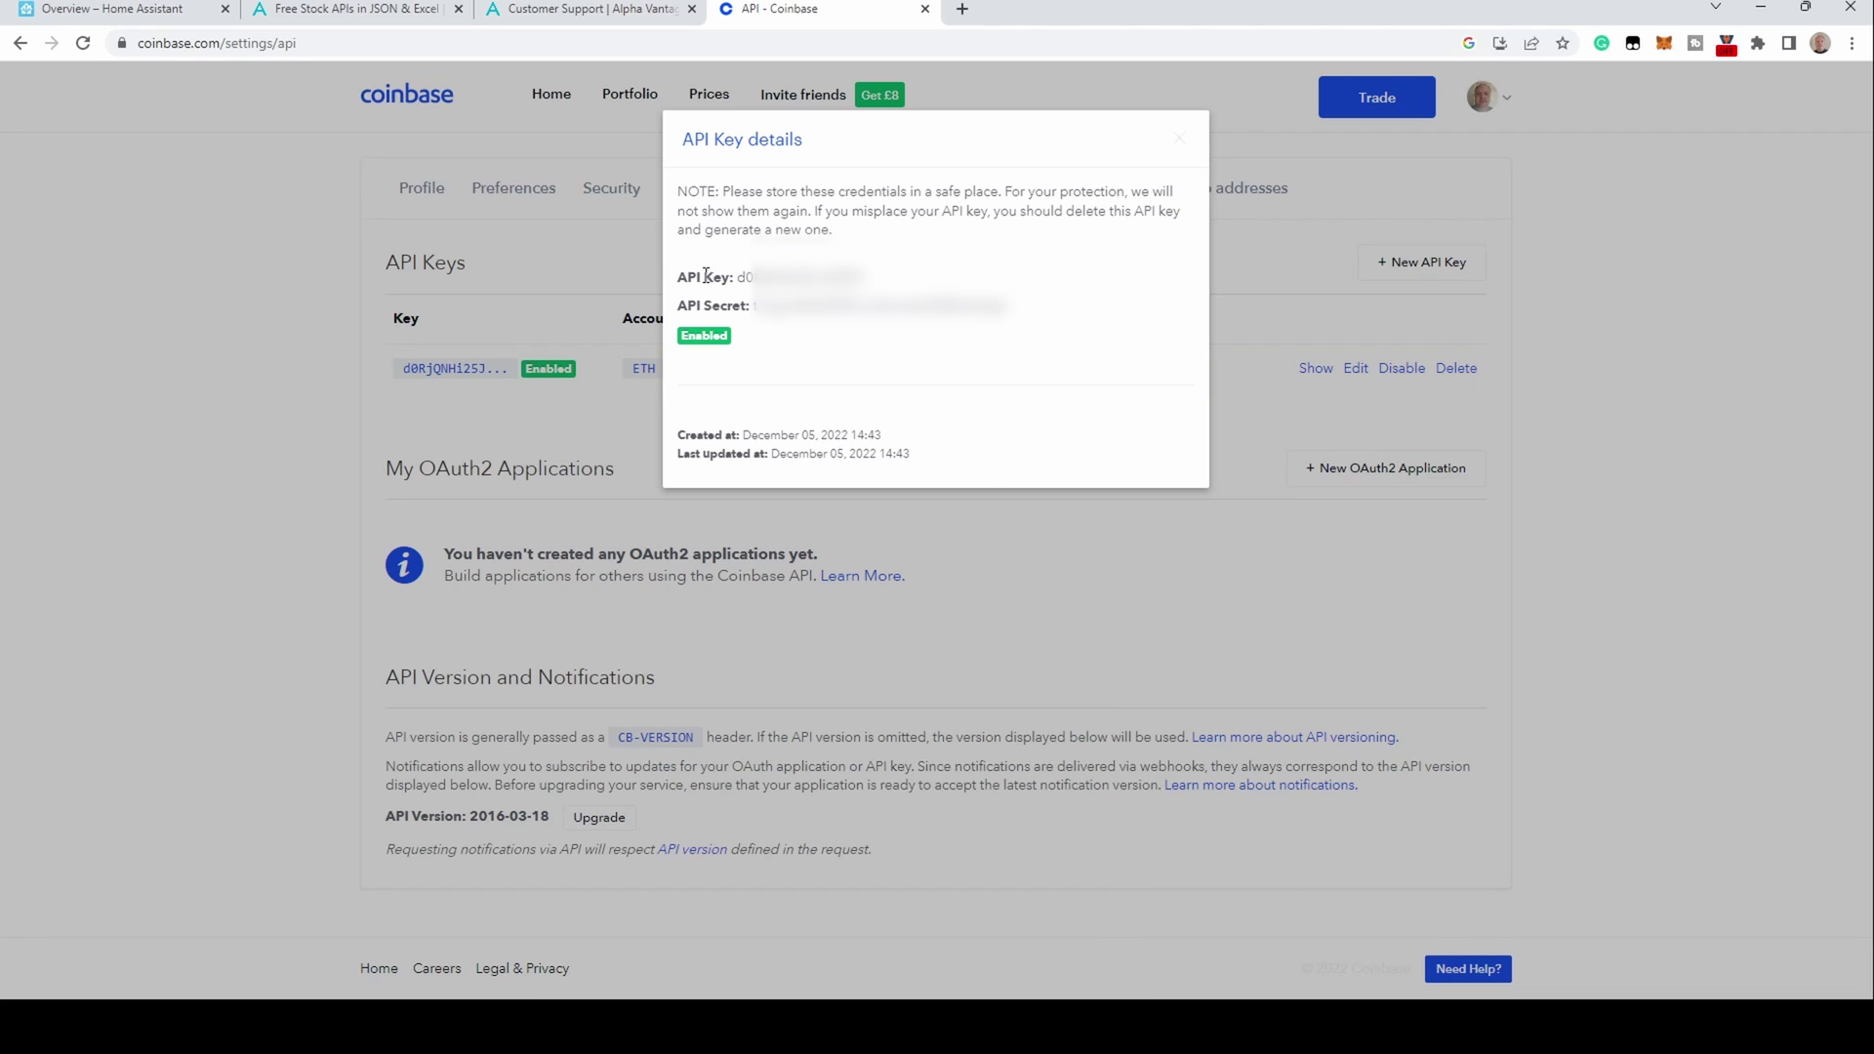
Copy the new API key and secret, then close the key details dialog.
{"action": "left_click_drag", "start_coordinate": [680, 277], "coordinate": [1006, 310]}
{"action": "key", "text": "alt+Tab"}
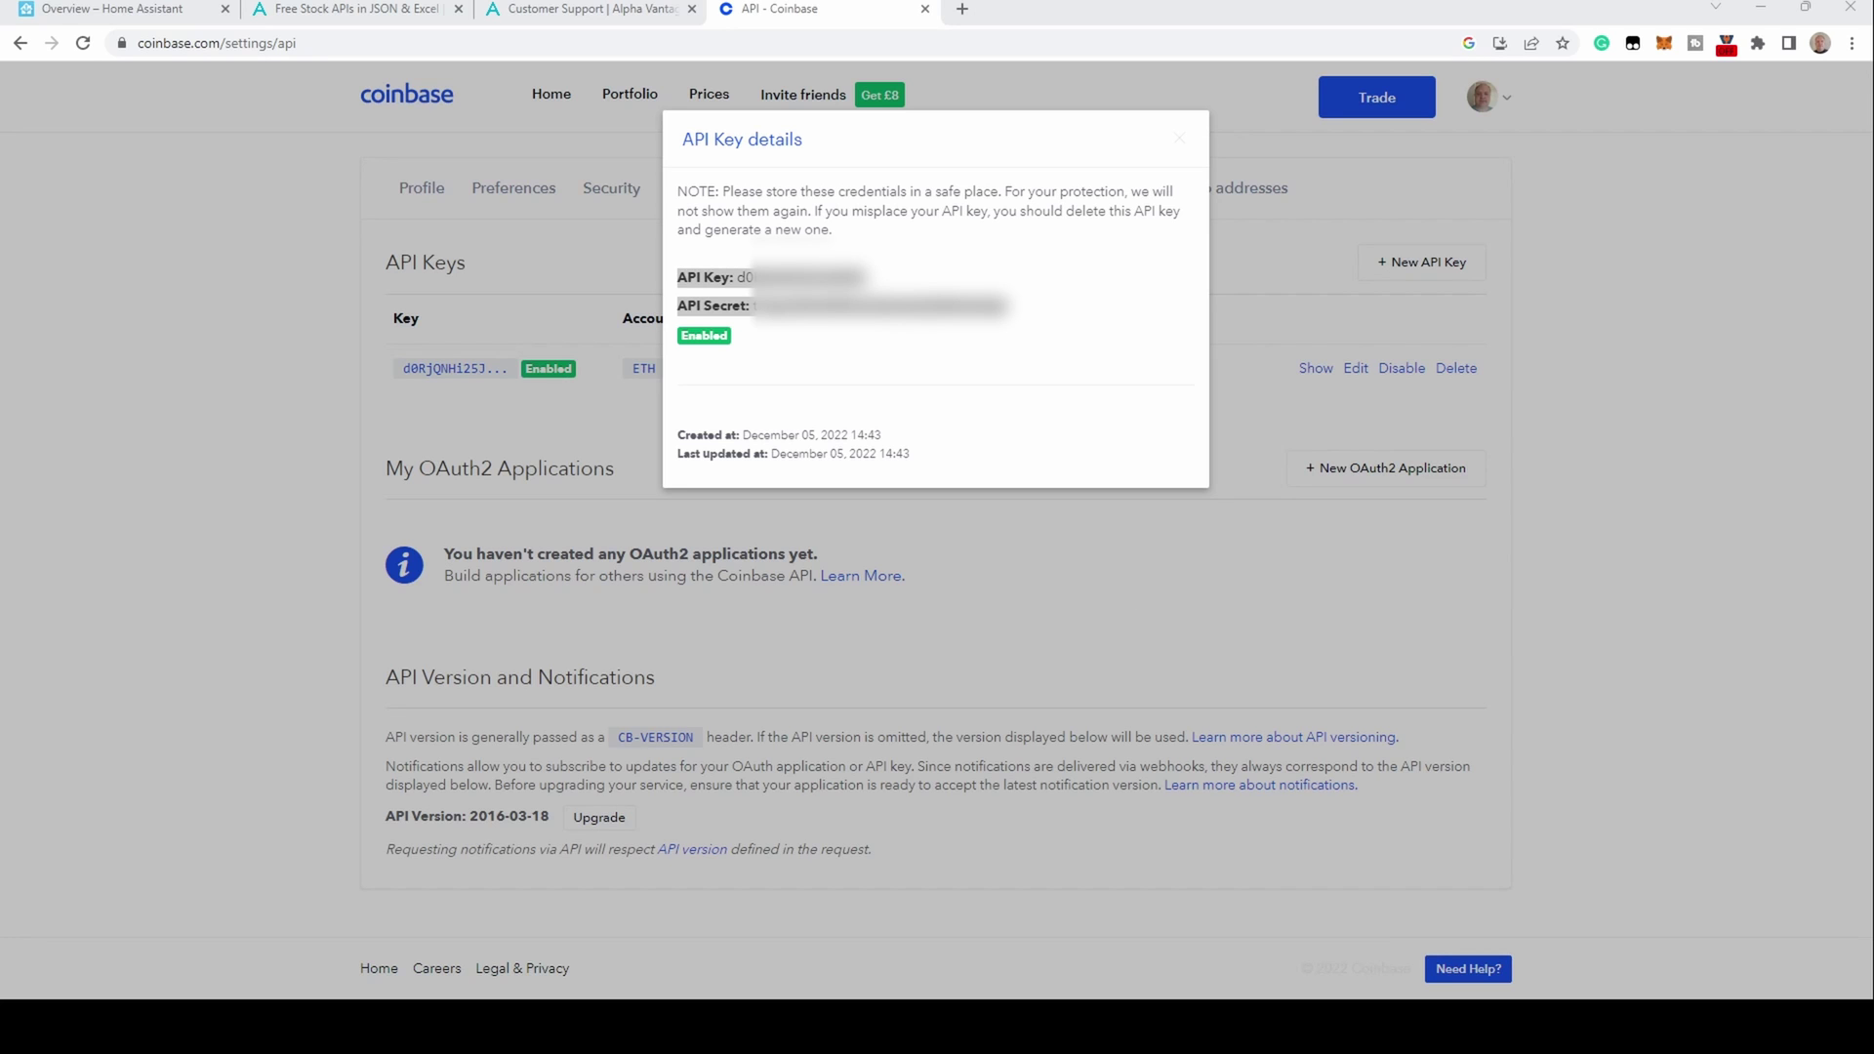
{"action": "left_click", "coordinate": [1132, 597]}
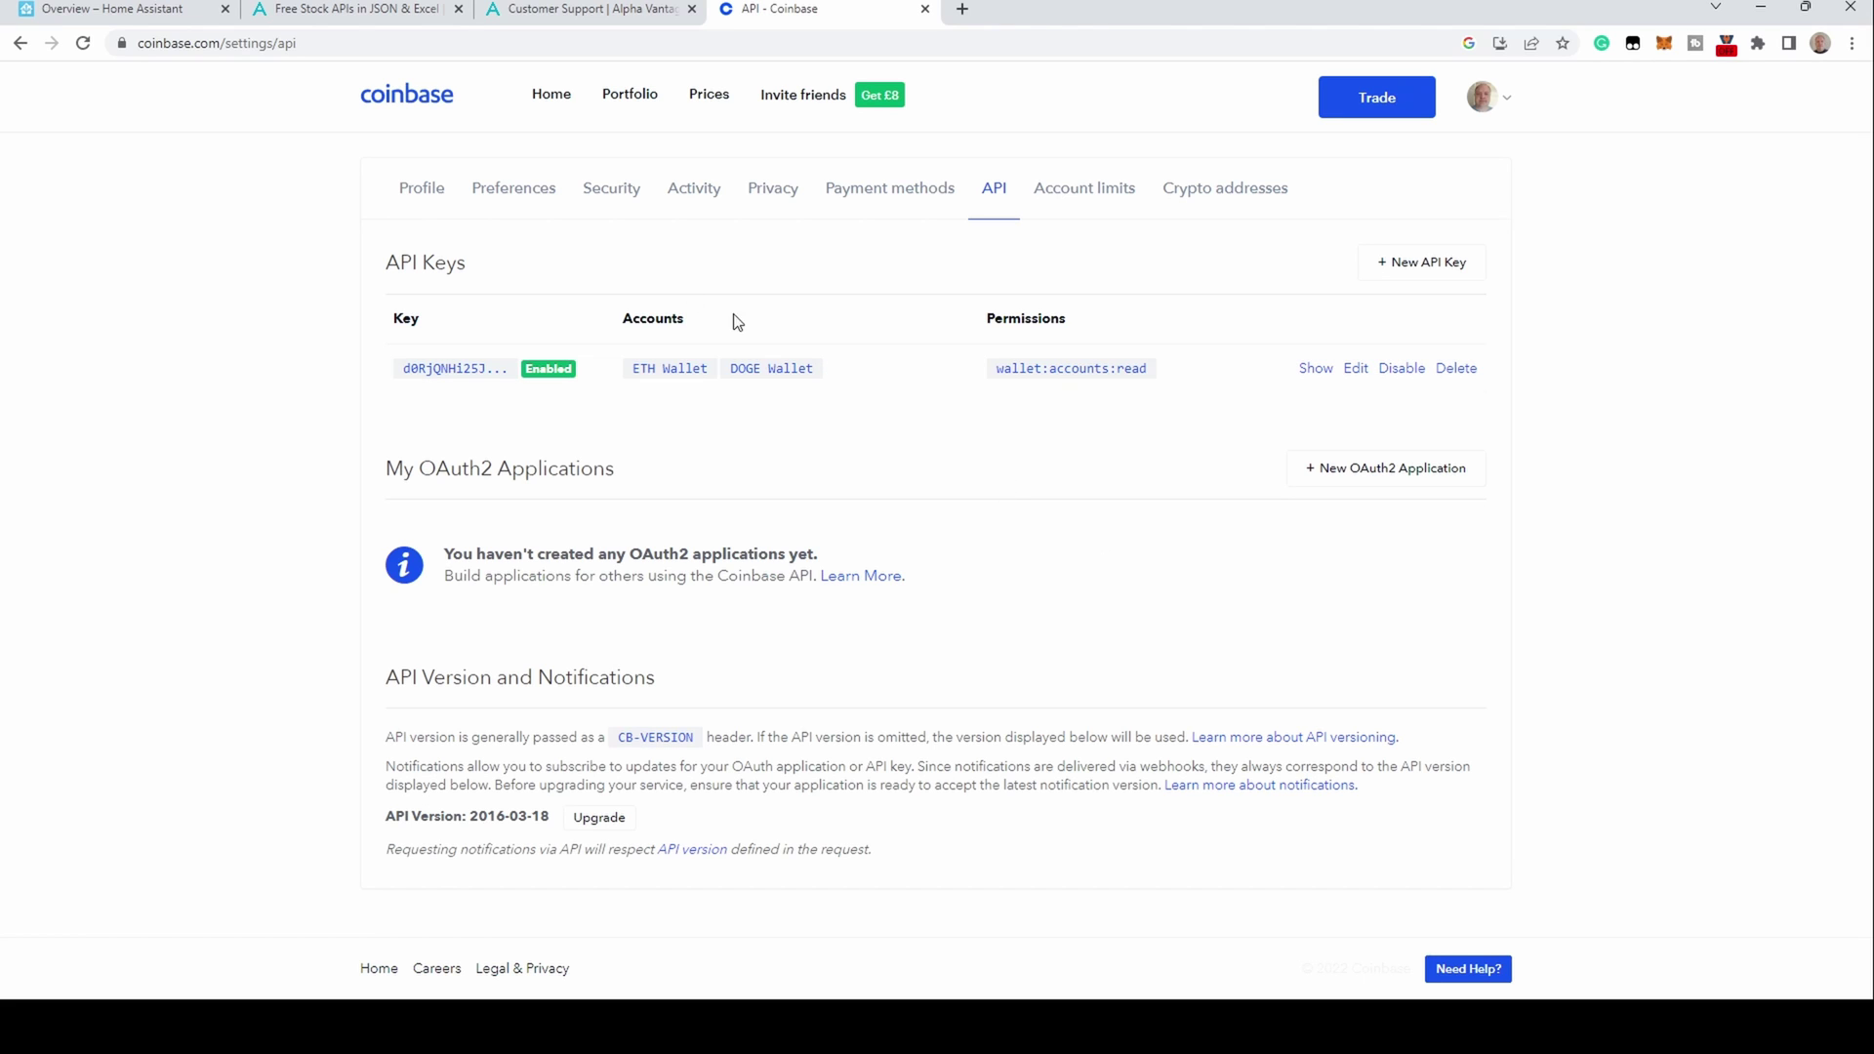
Start adding the Coinbase integration from Settings > Devices & Services.
{"action": "left_click", "coordinate": [114, 11]}
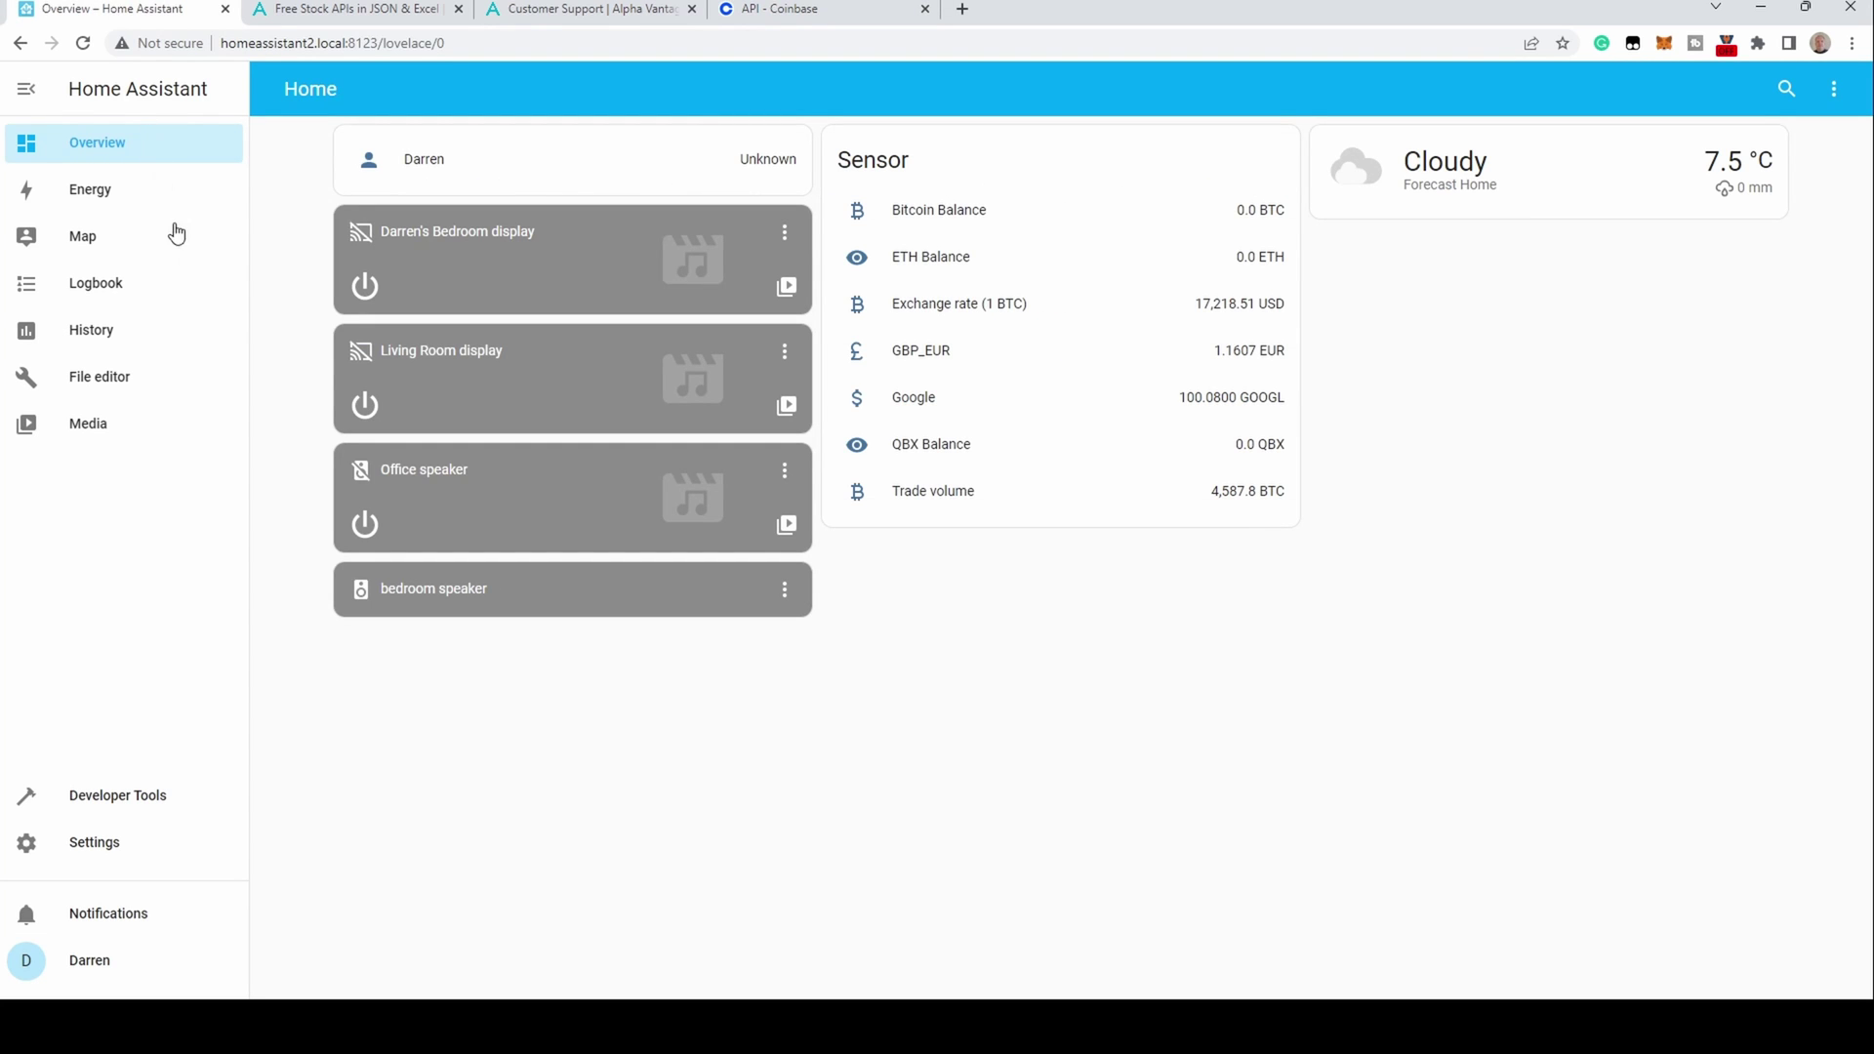
{"action": "left_click", "coordinate": [138, 861]}
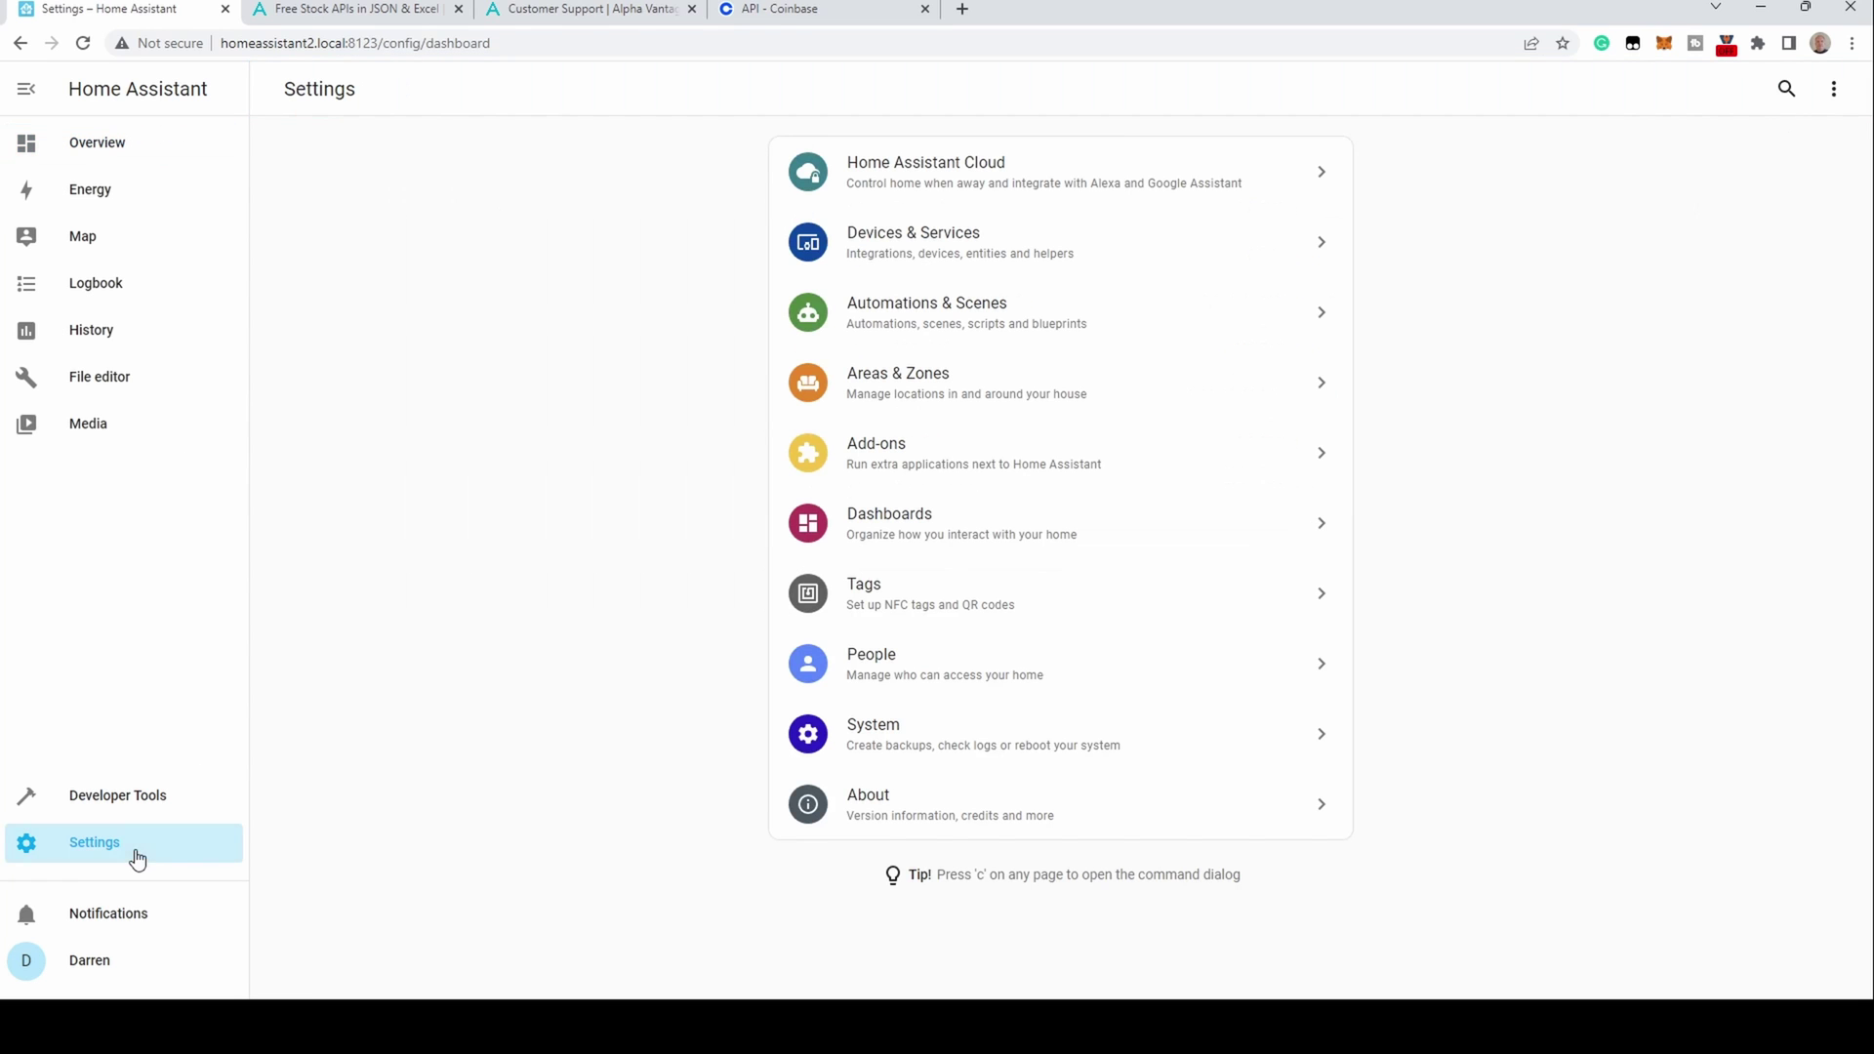
{"action": "left_click", "coordinate": [888, 273]}
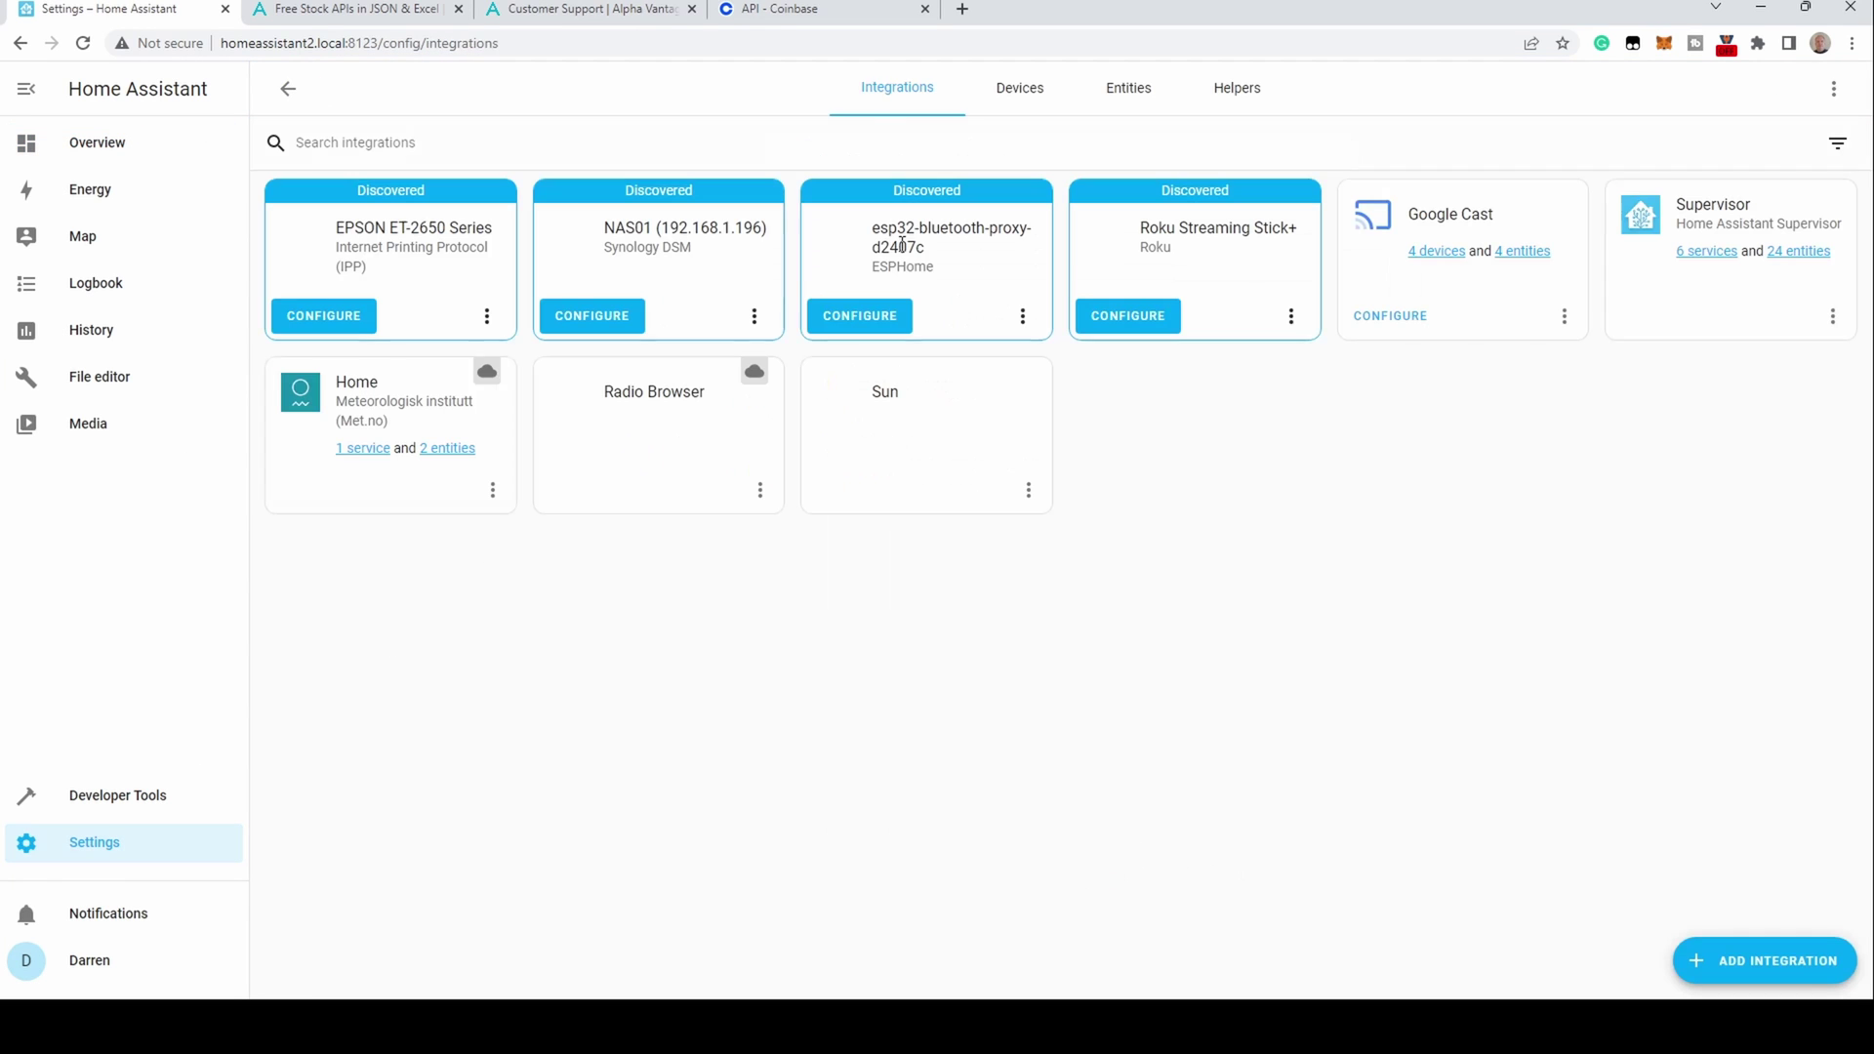
{"action": "left_click", "coordinate": [1745, 966]}
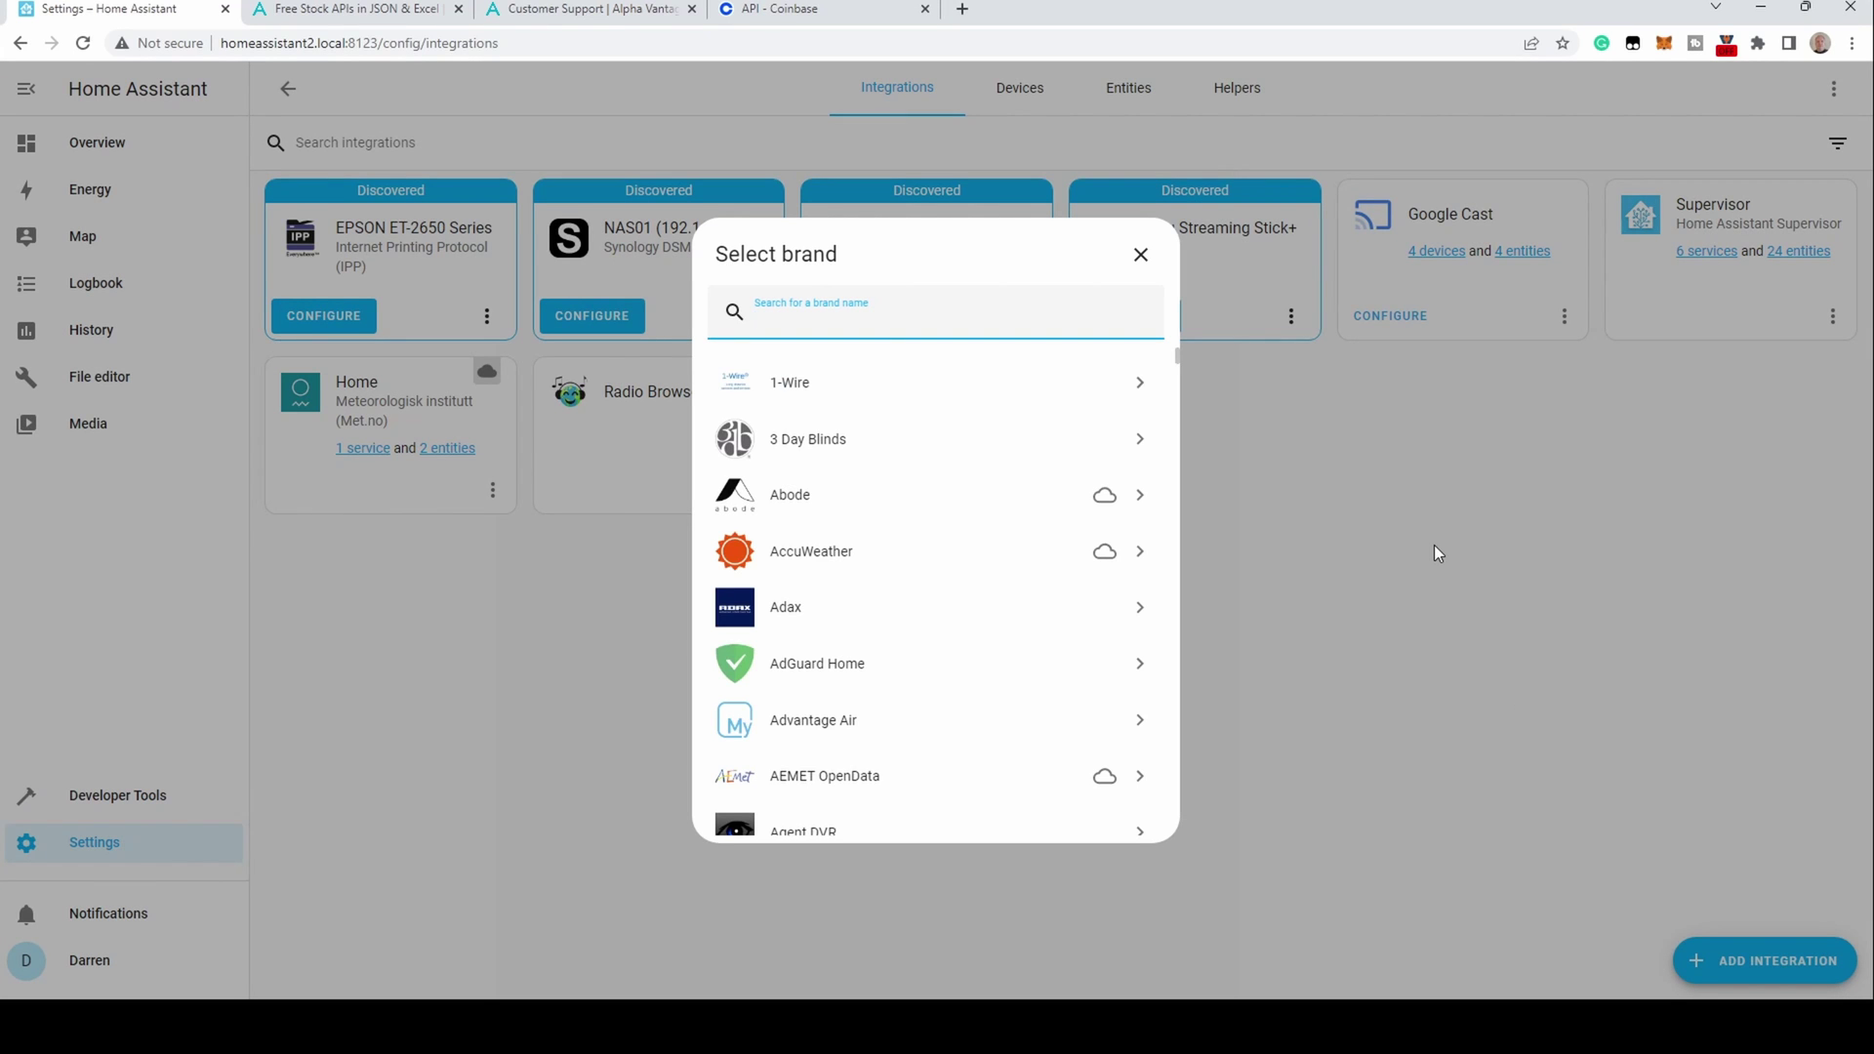
{"action": "type", "text": "coin"}
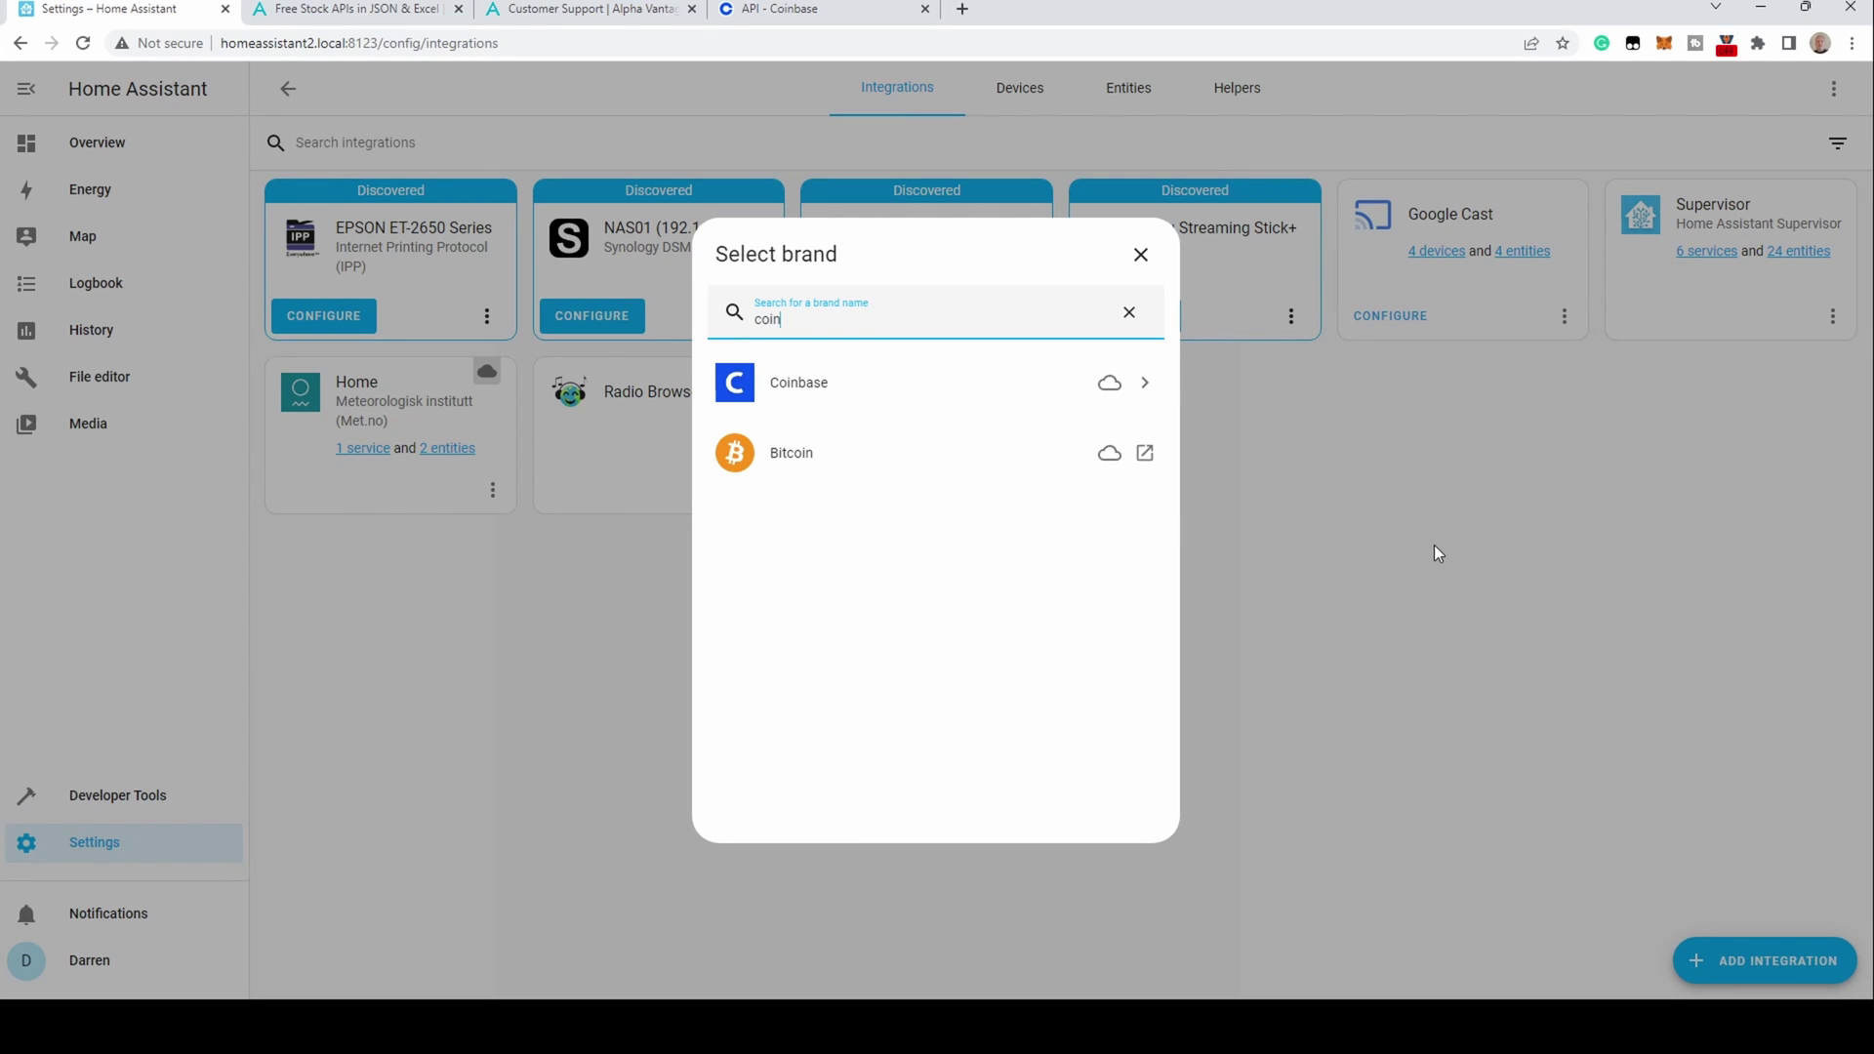
{"action": "left_click", "coordinate": [803, 382]}
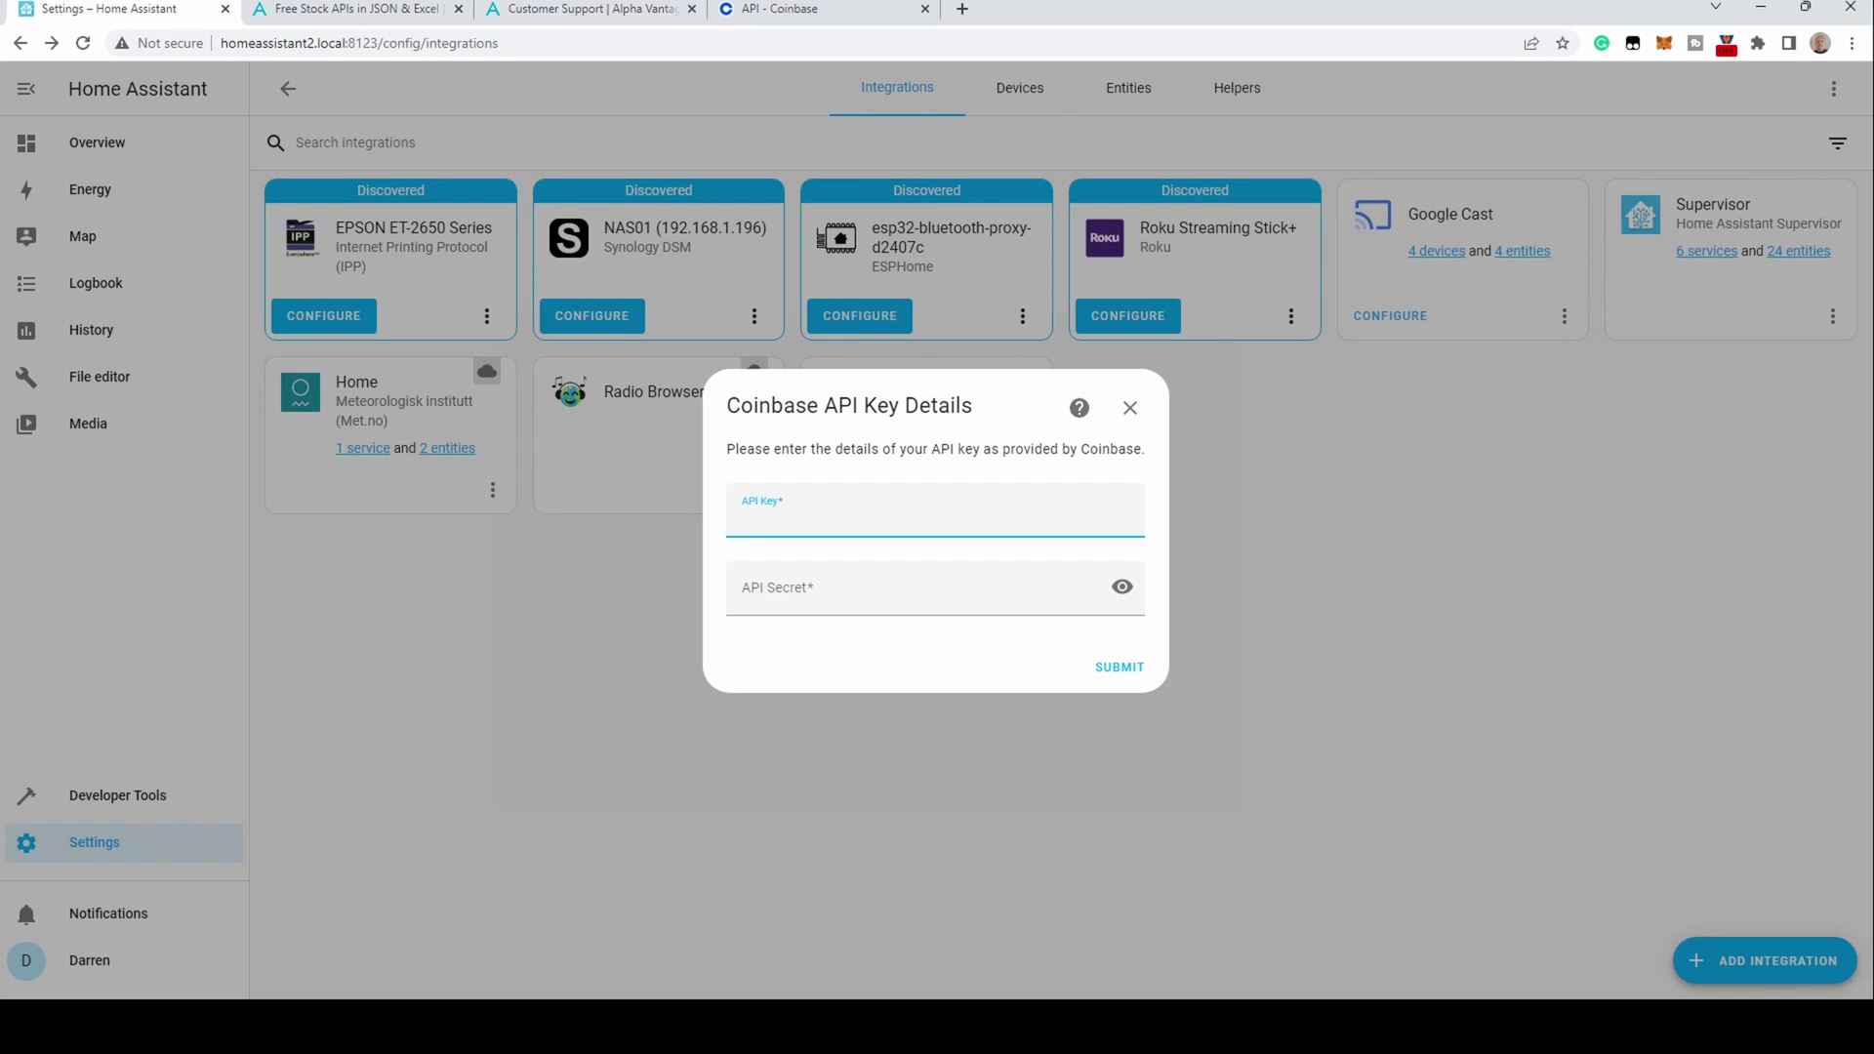
Paste the API key and API secret into the Coinbase form and submit.
{"action": "key", "text": "alt+Tab"}
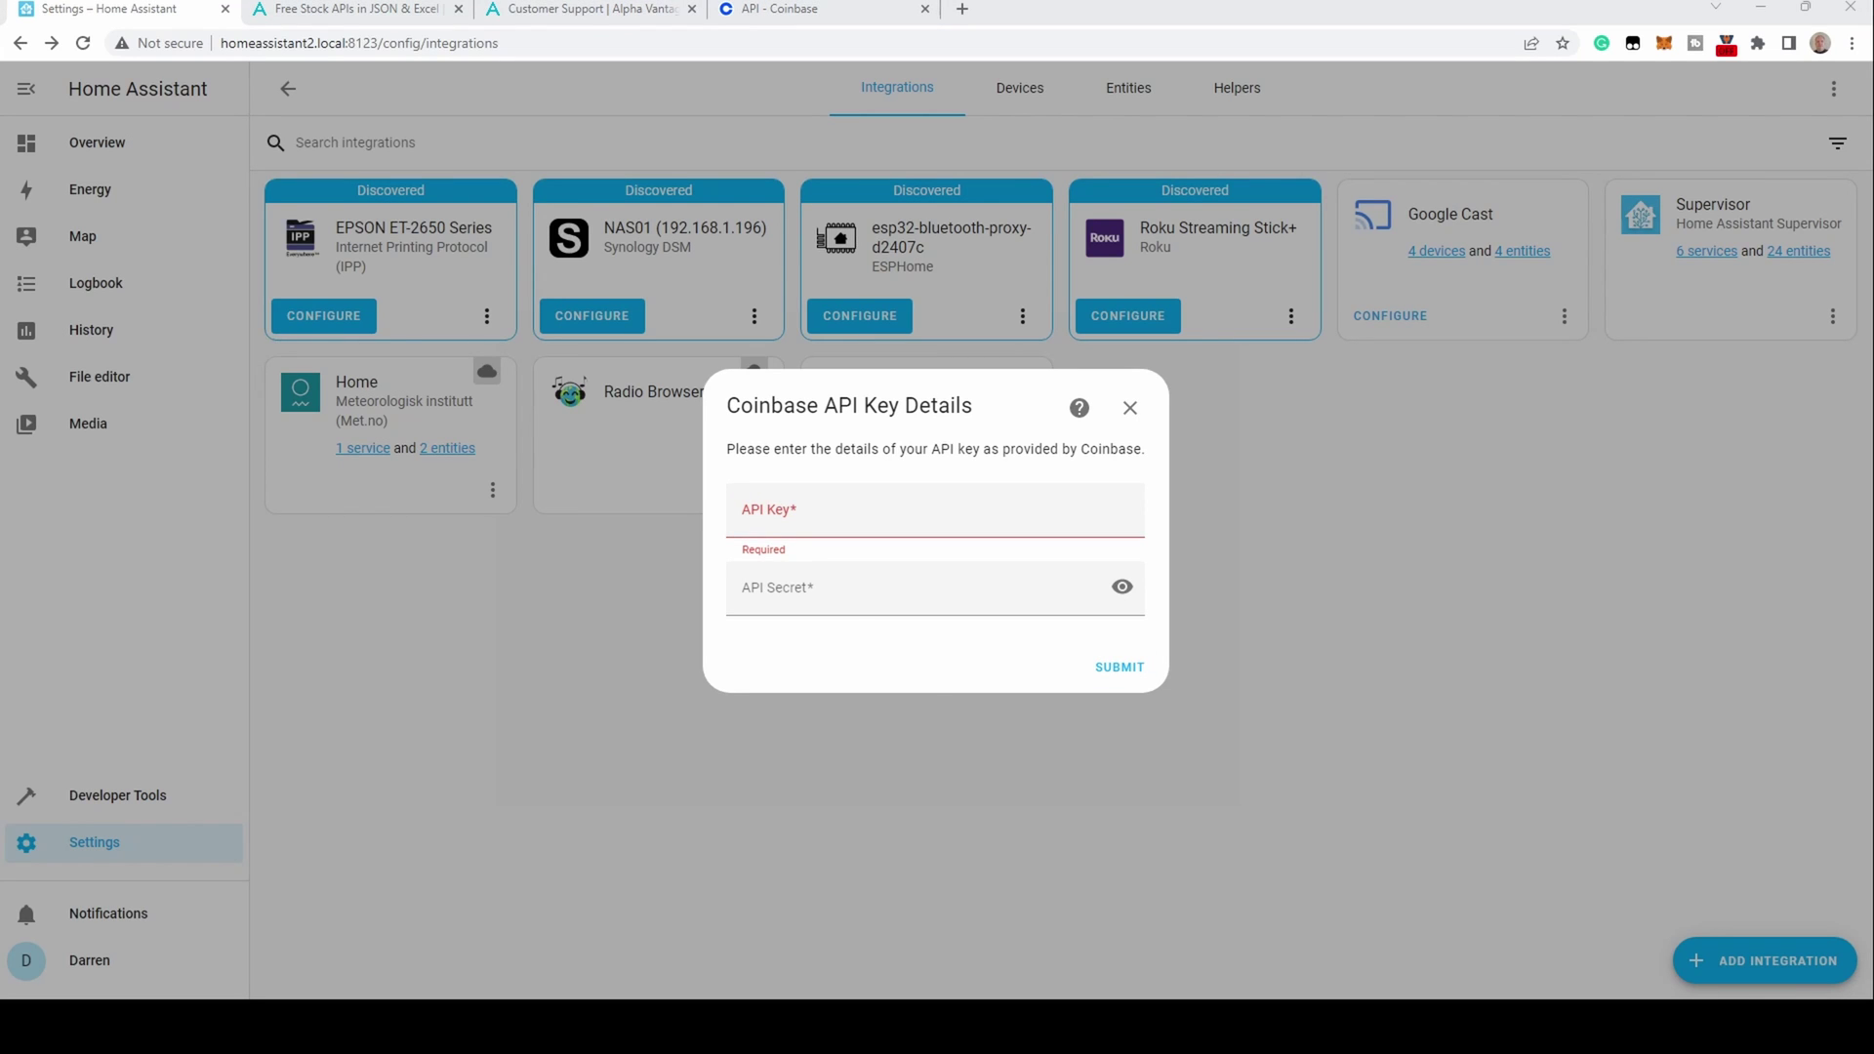
{"action": "key", "text": "alt+Tab"}
{"action": "key", "text": "ctrl+v"}
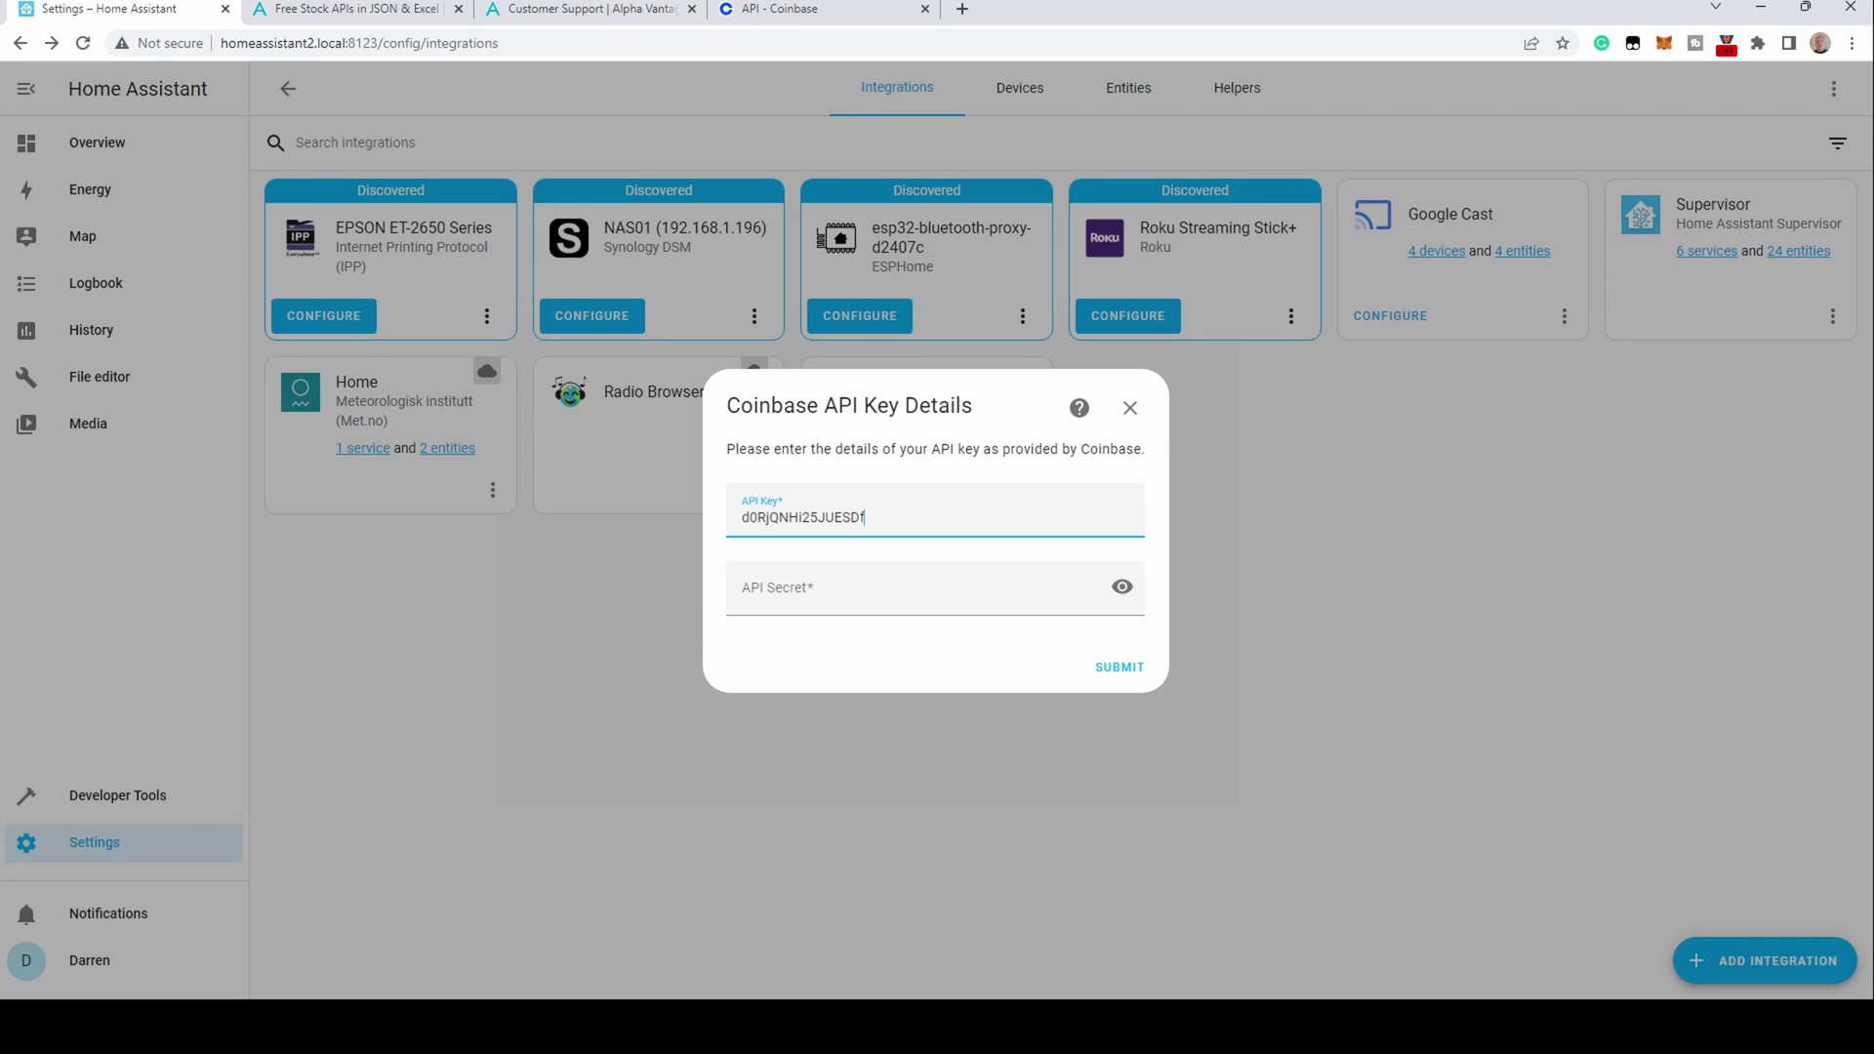
{"action": "key", "text": "alt+Tab"}
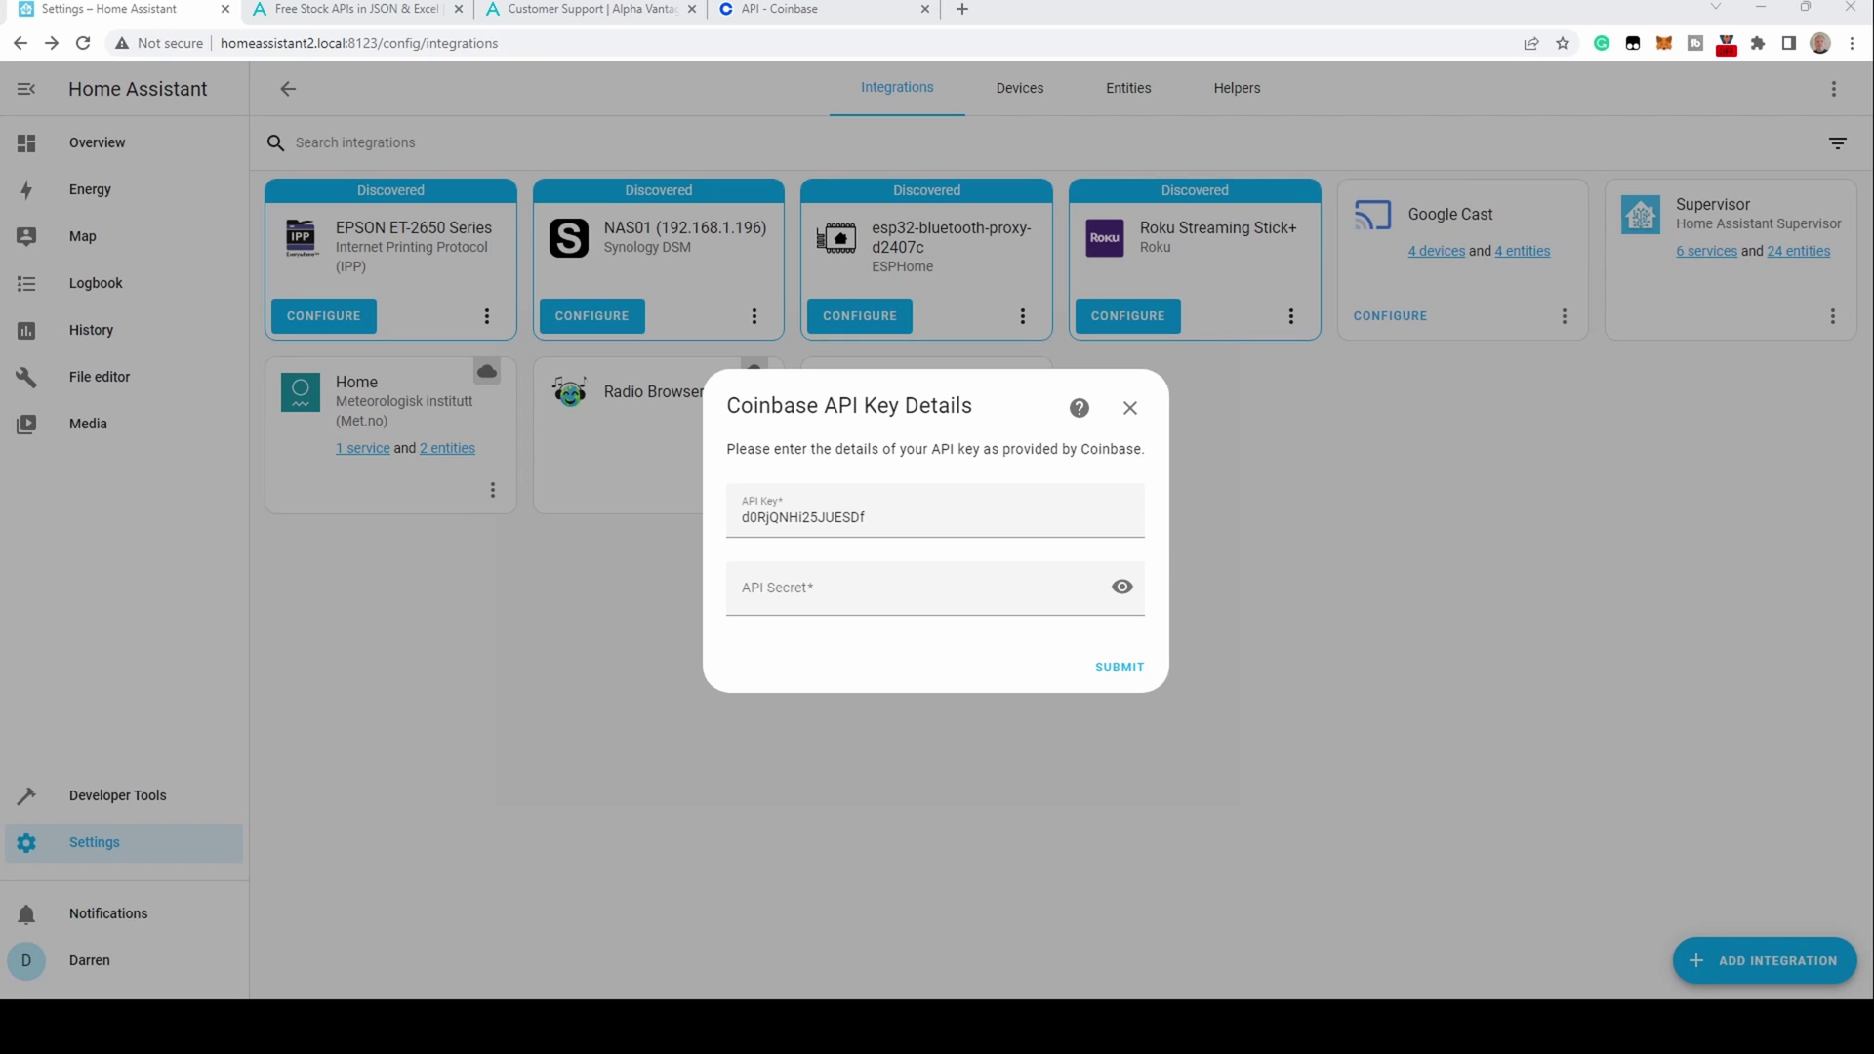
{"action": "left_click", "coordinate": [786, 600]}
{"action": "key", "text": "ctrl+v"}
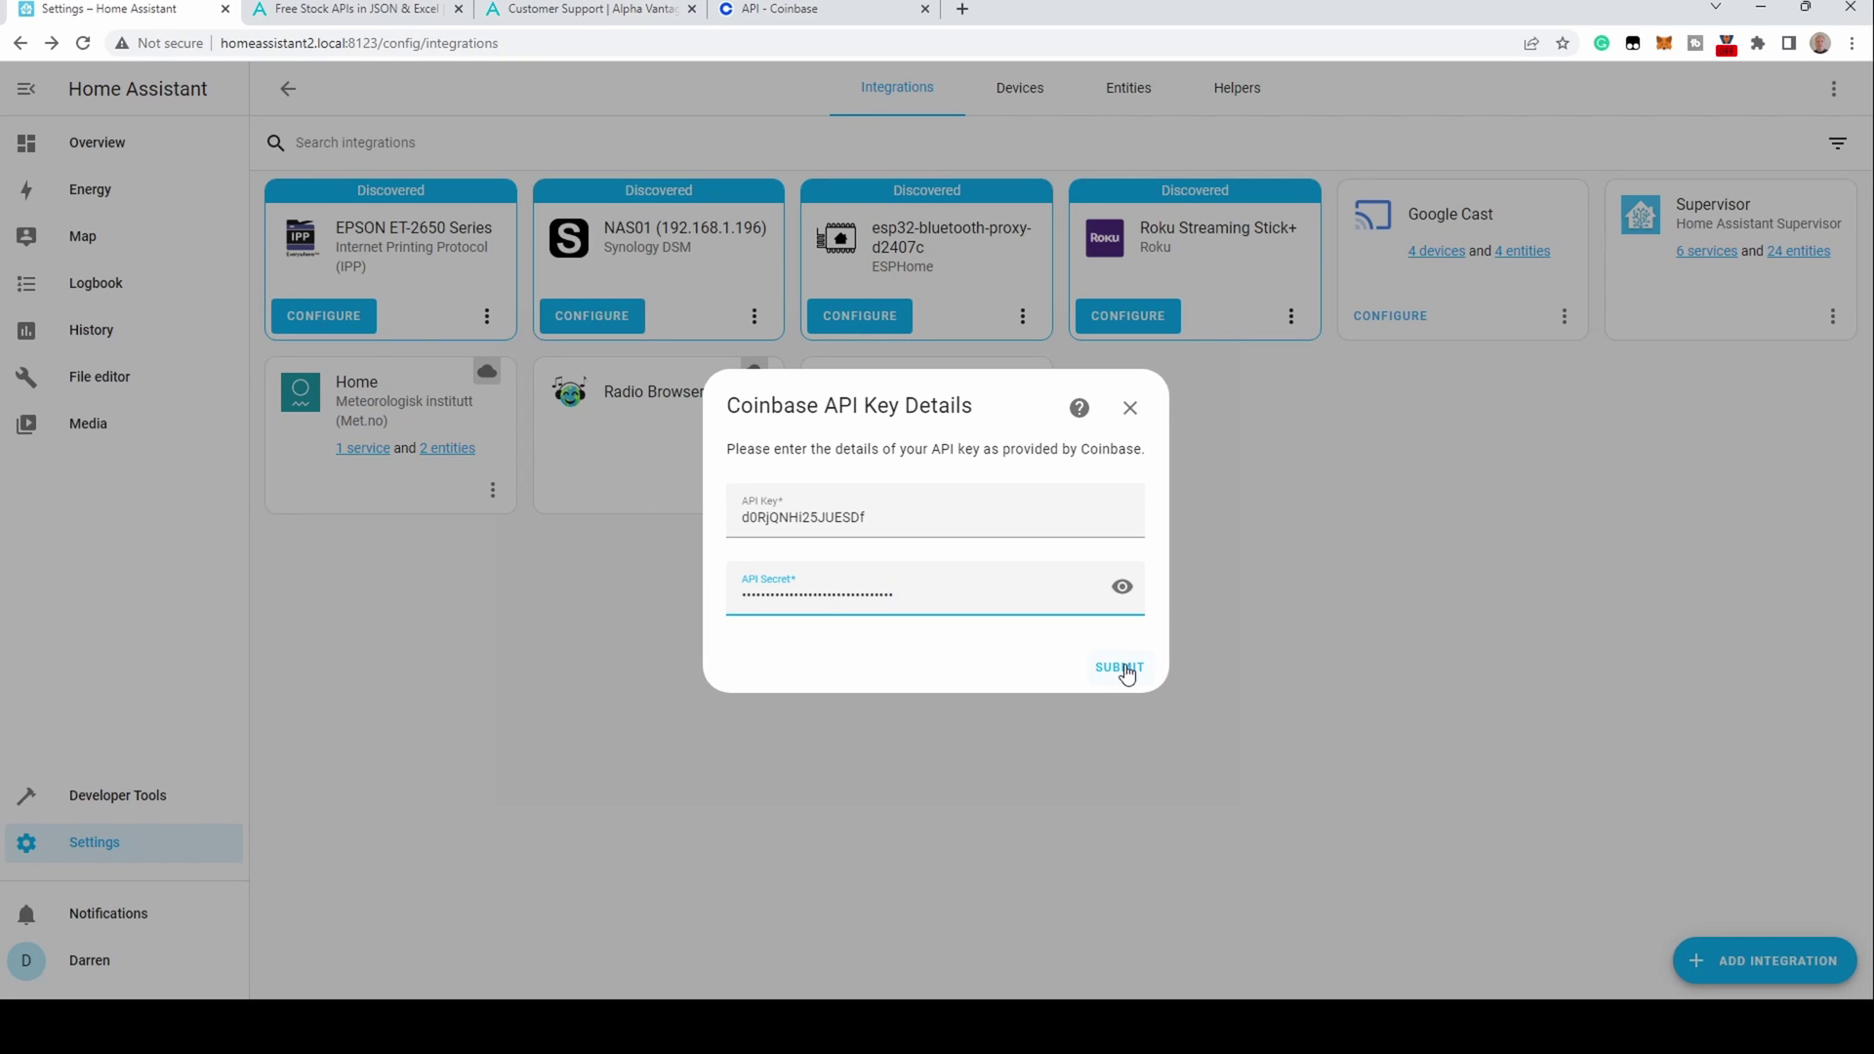
{"action": "left_click", "coordinate": [1119, 668]}
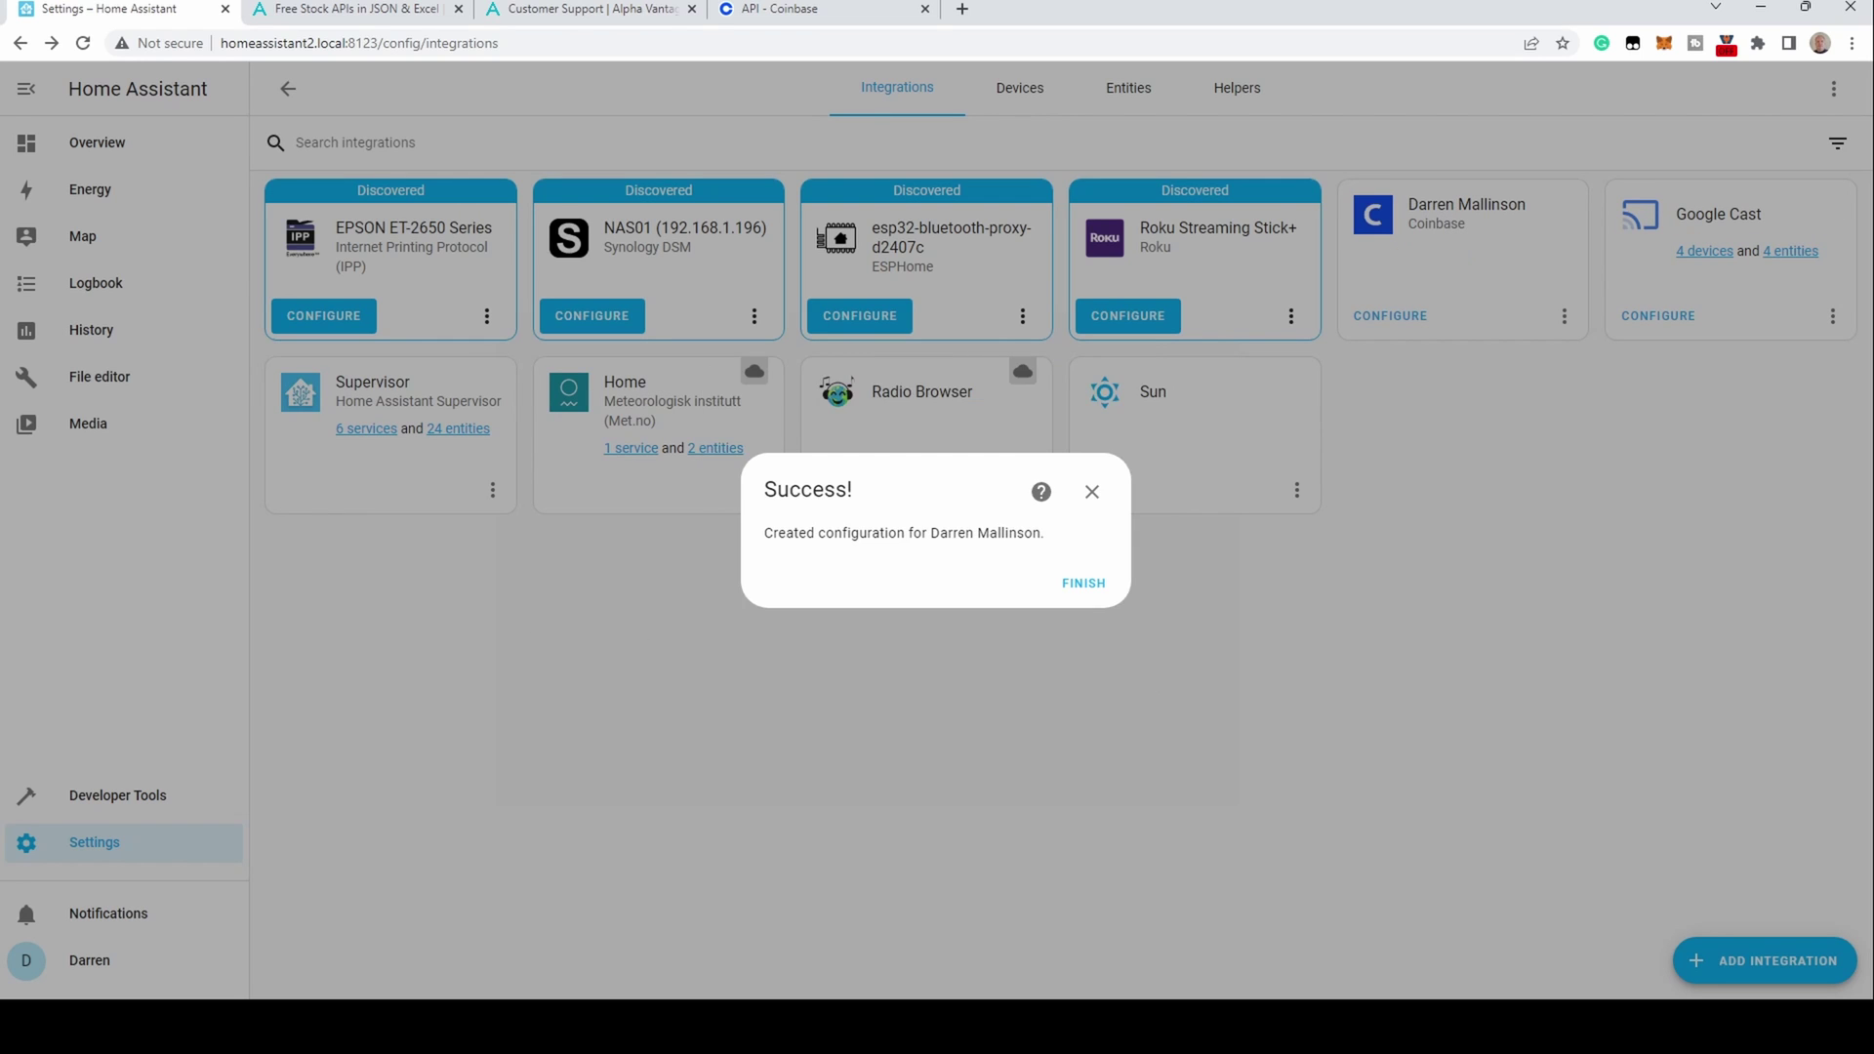
In the Coinbase options, report DOGE and ETH wallet balances.
{"action": "left_click", "coordinate": [1085, 583]}
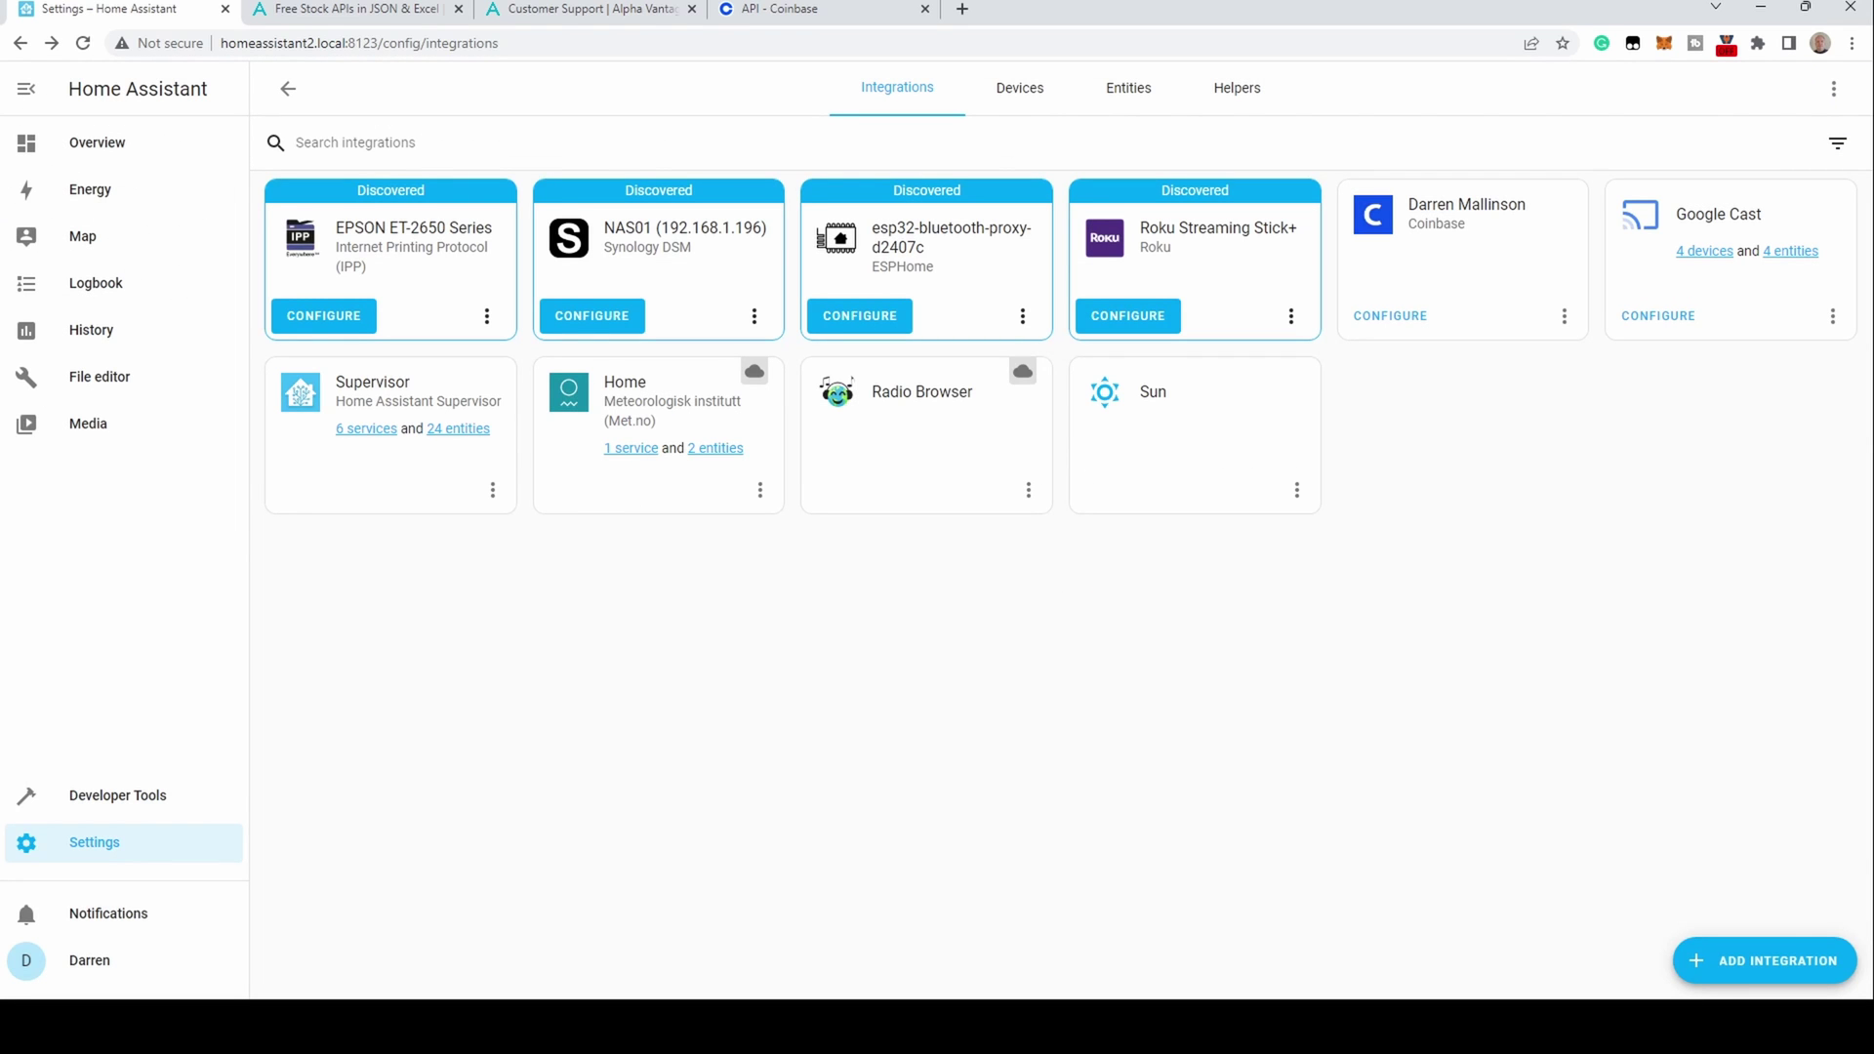
{"action": "left_click", "coordinate": [1413, 322]}
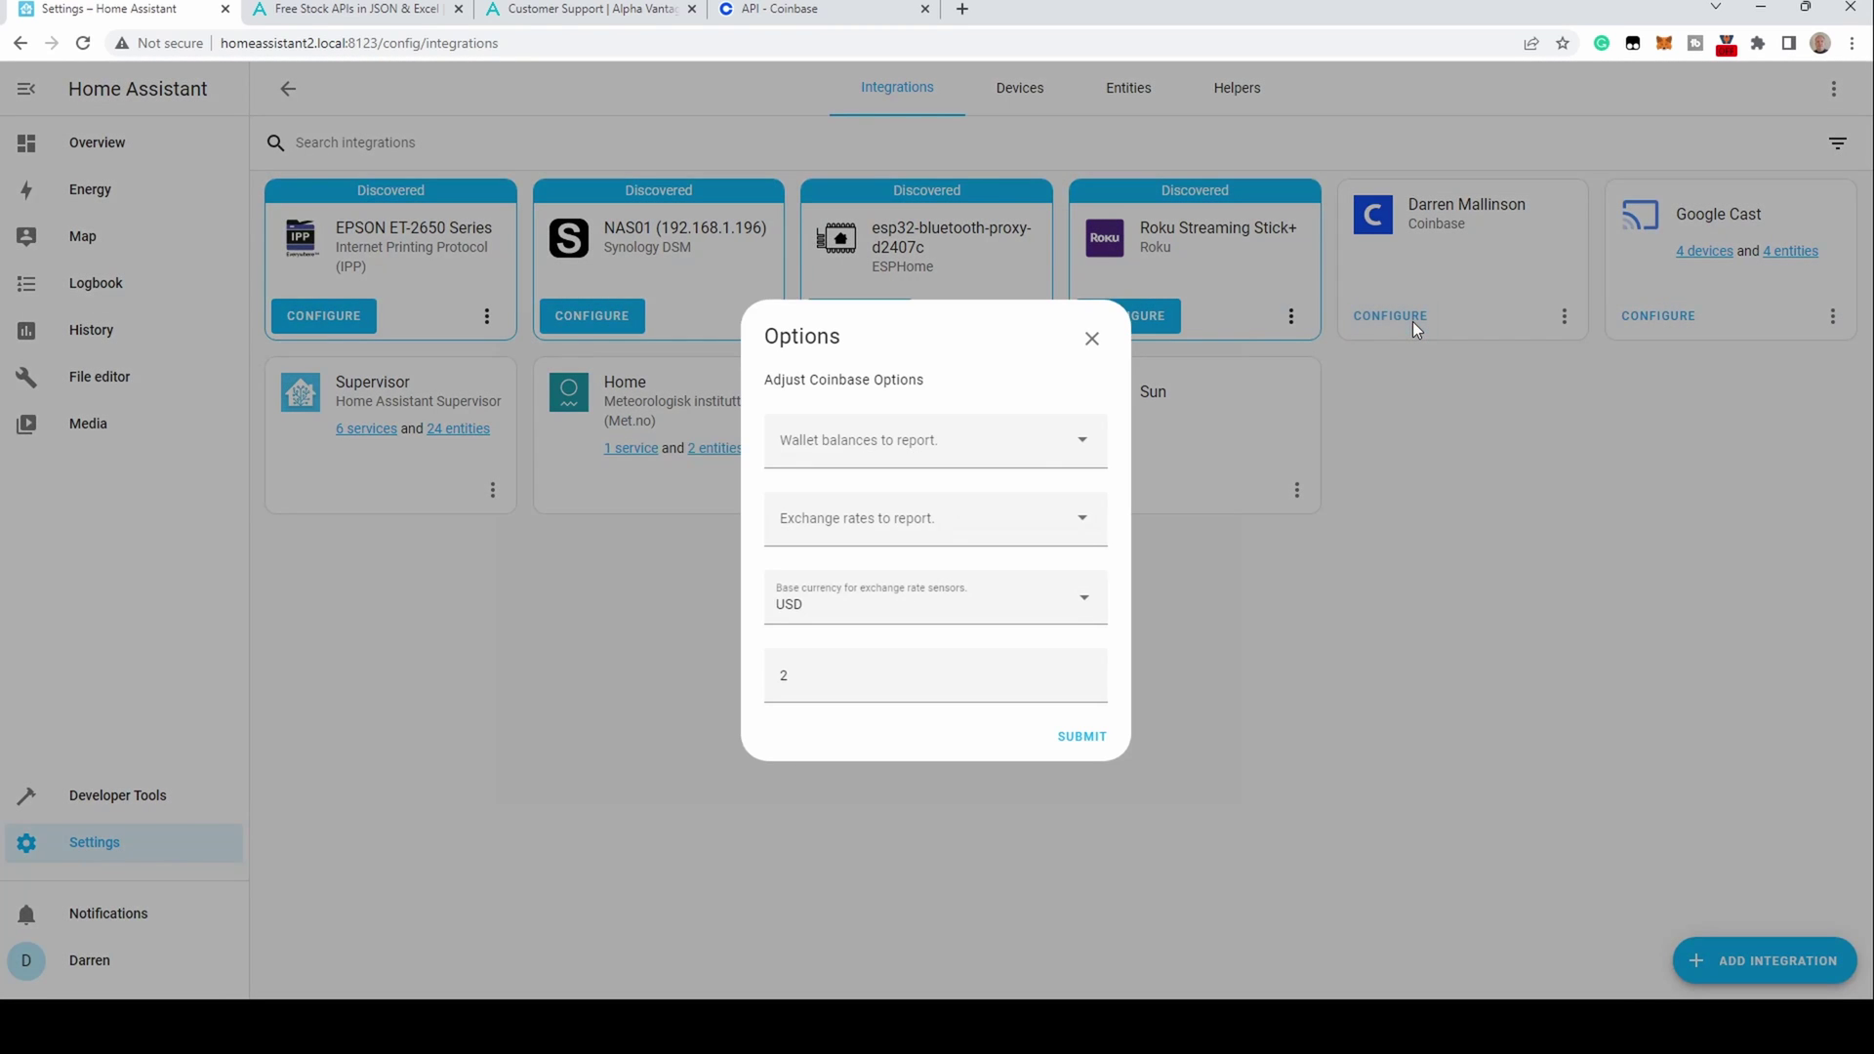
{"action": "left_click", "coordinate": [1081, 441]}
{"action": "scroll", "coordinate": [798, 719], "scroll_direction": "down", "scroll_amount": 9}
{"action": "scroll", "coordinate": [799, 719], "scroll_direction": "down", "scroll_amount": 15}
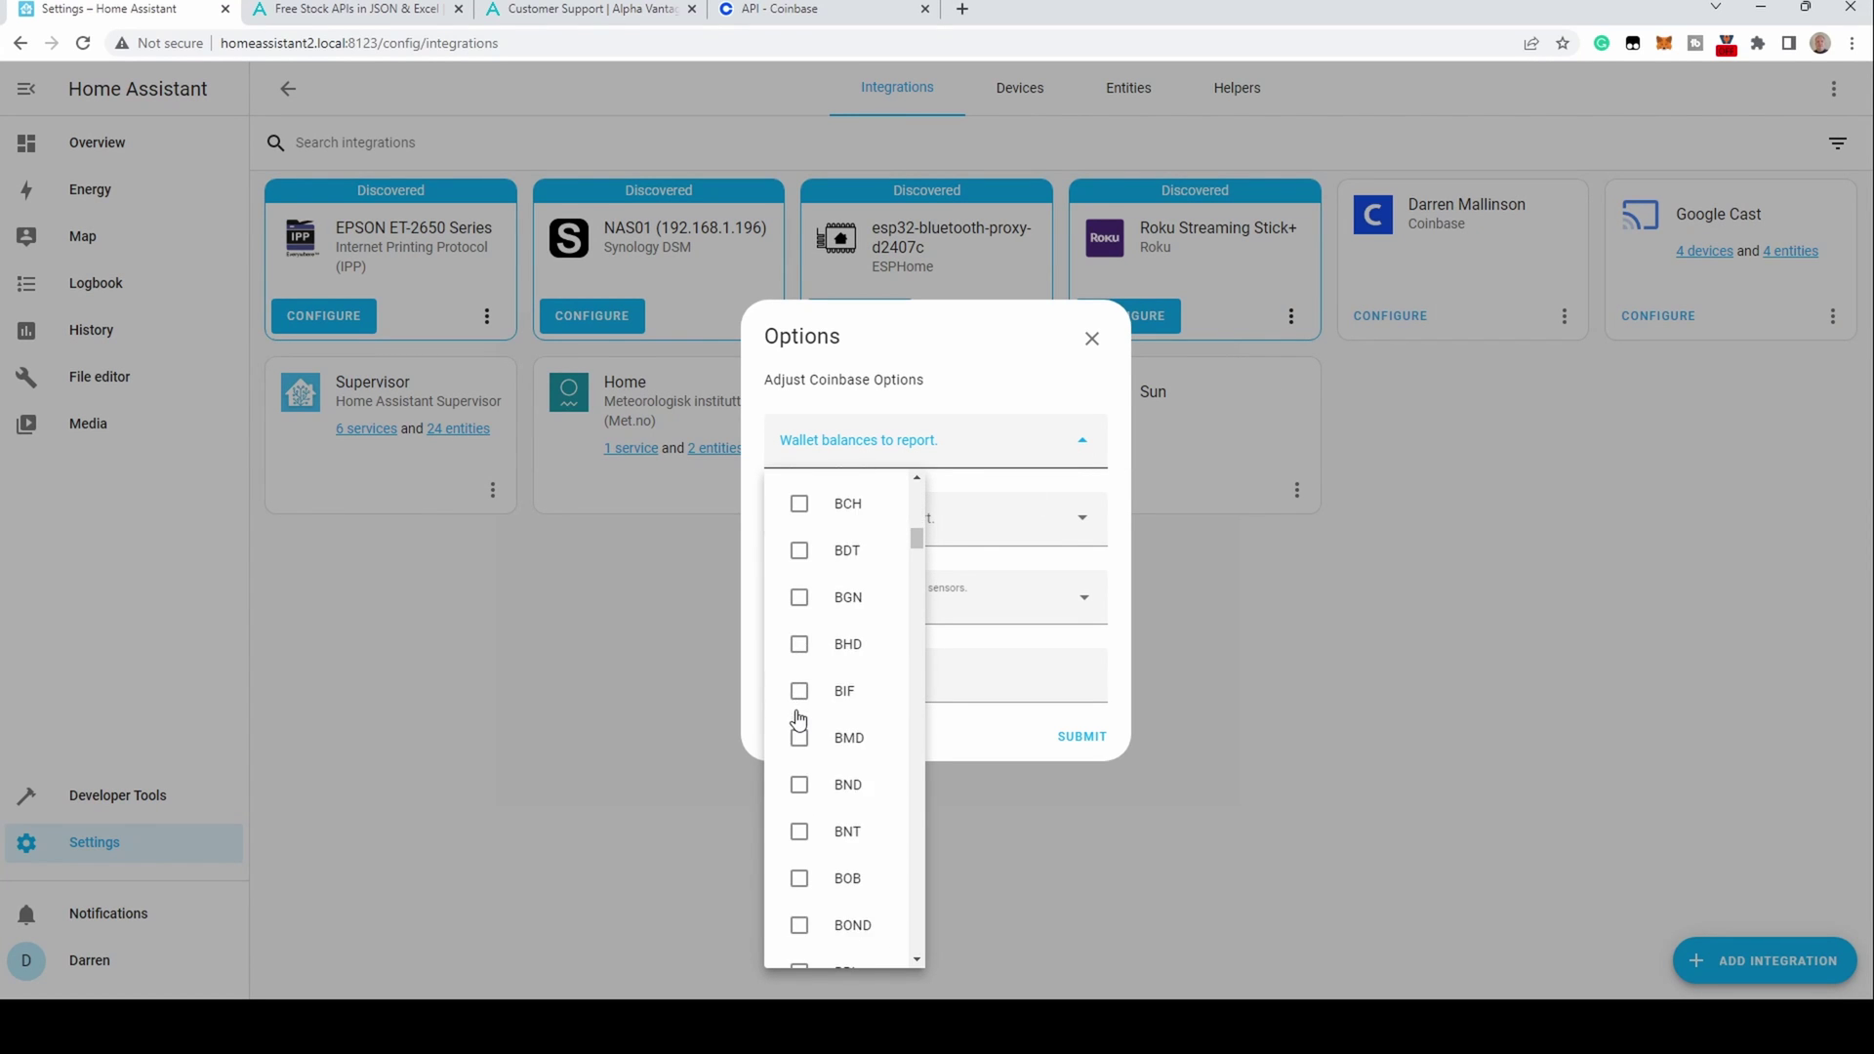
{"action": "scroll", "coordinate": [798, 719], "scroll_direction": "down", "scroll_amount": 10}
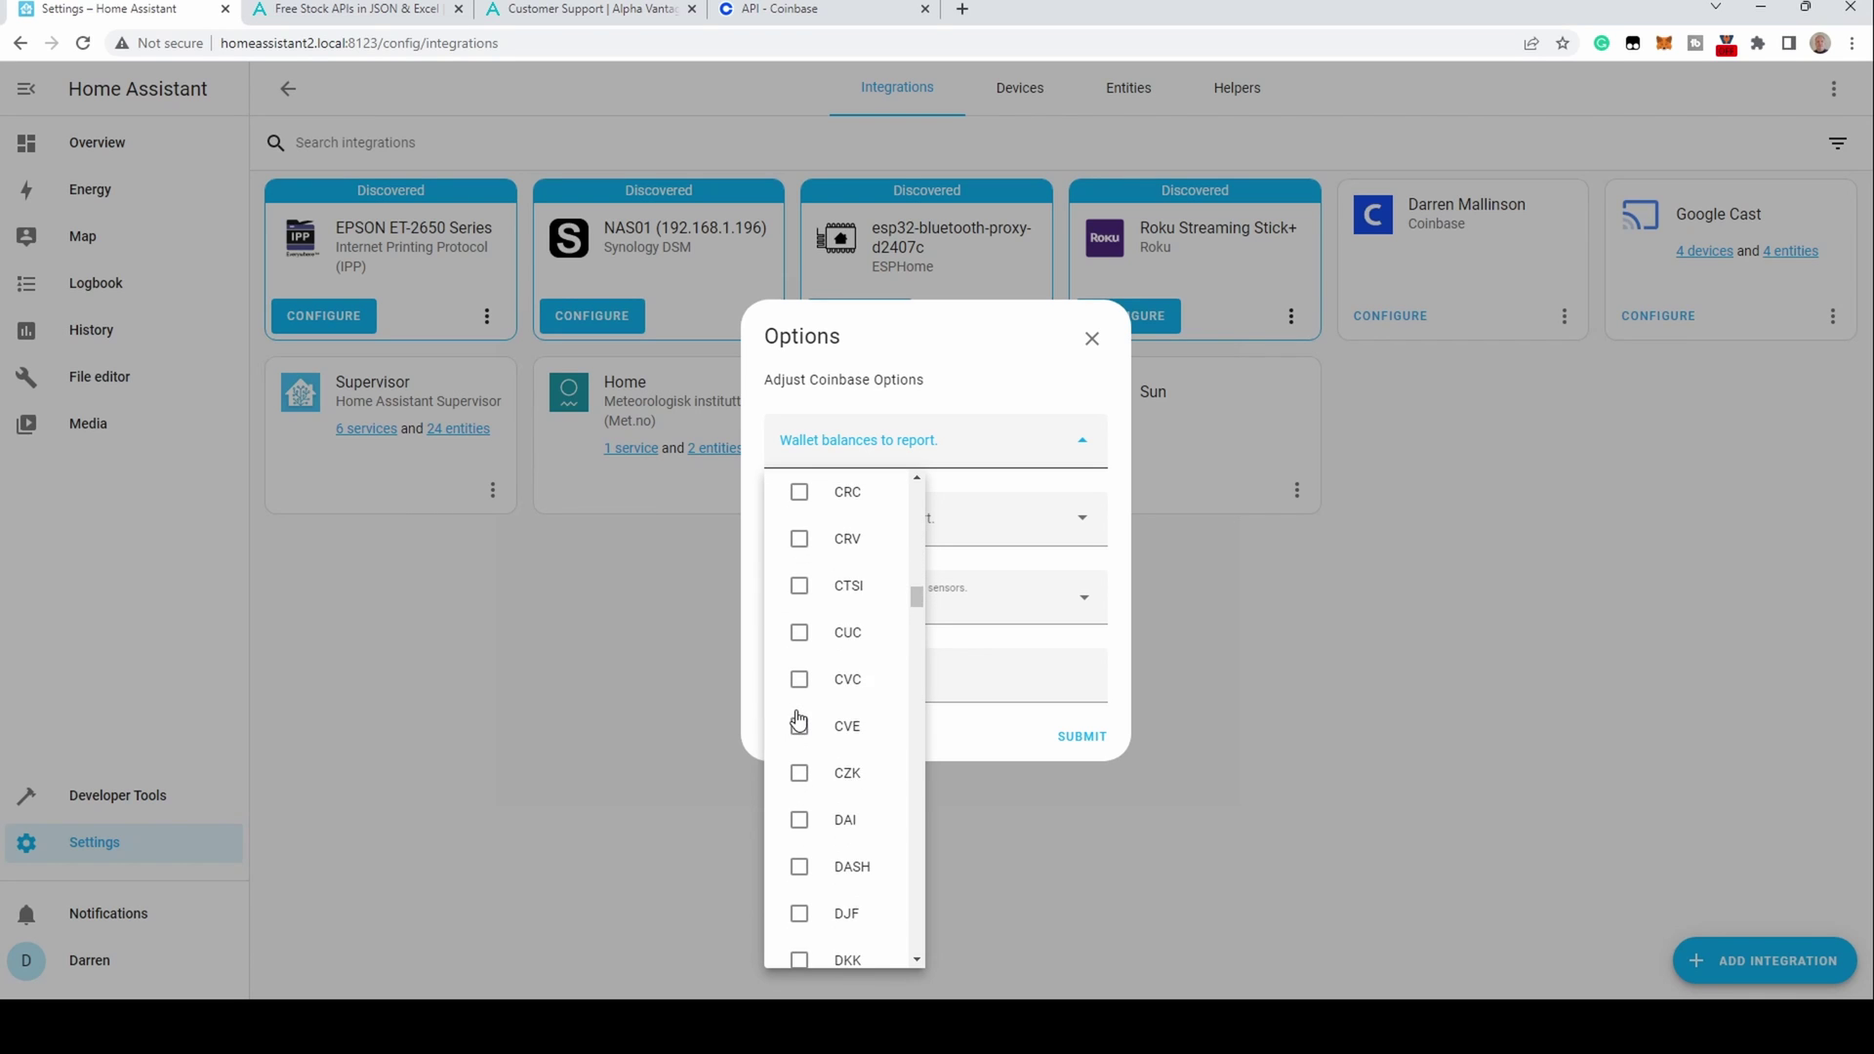
{"action": "left_click", "coordinate": [798, 662]}
{"action": "scroll", "coordinate": [810, 732], "scroll_direction": "down", "scroll_amount": 5}
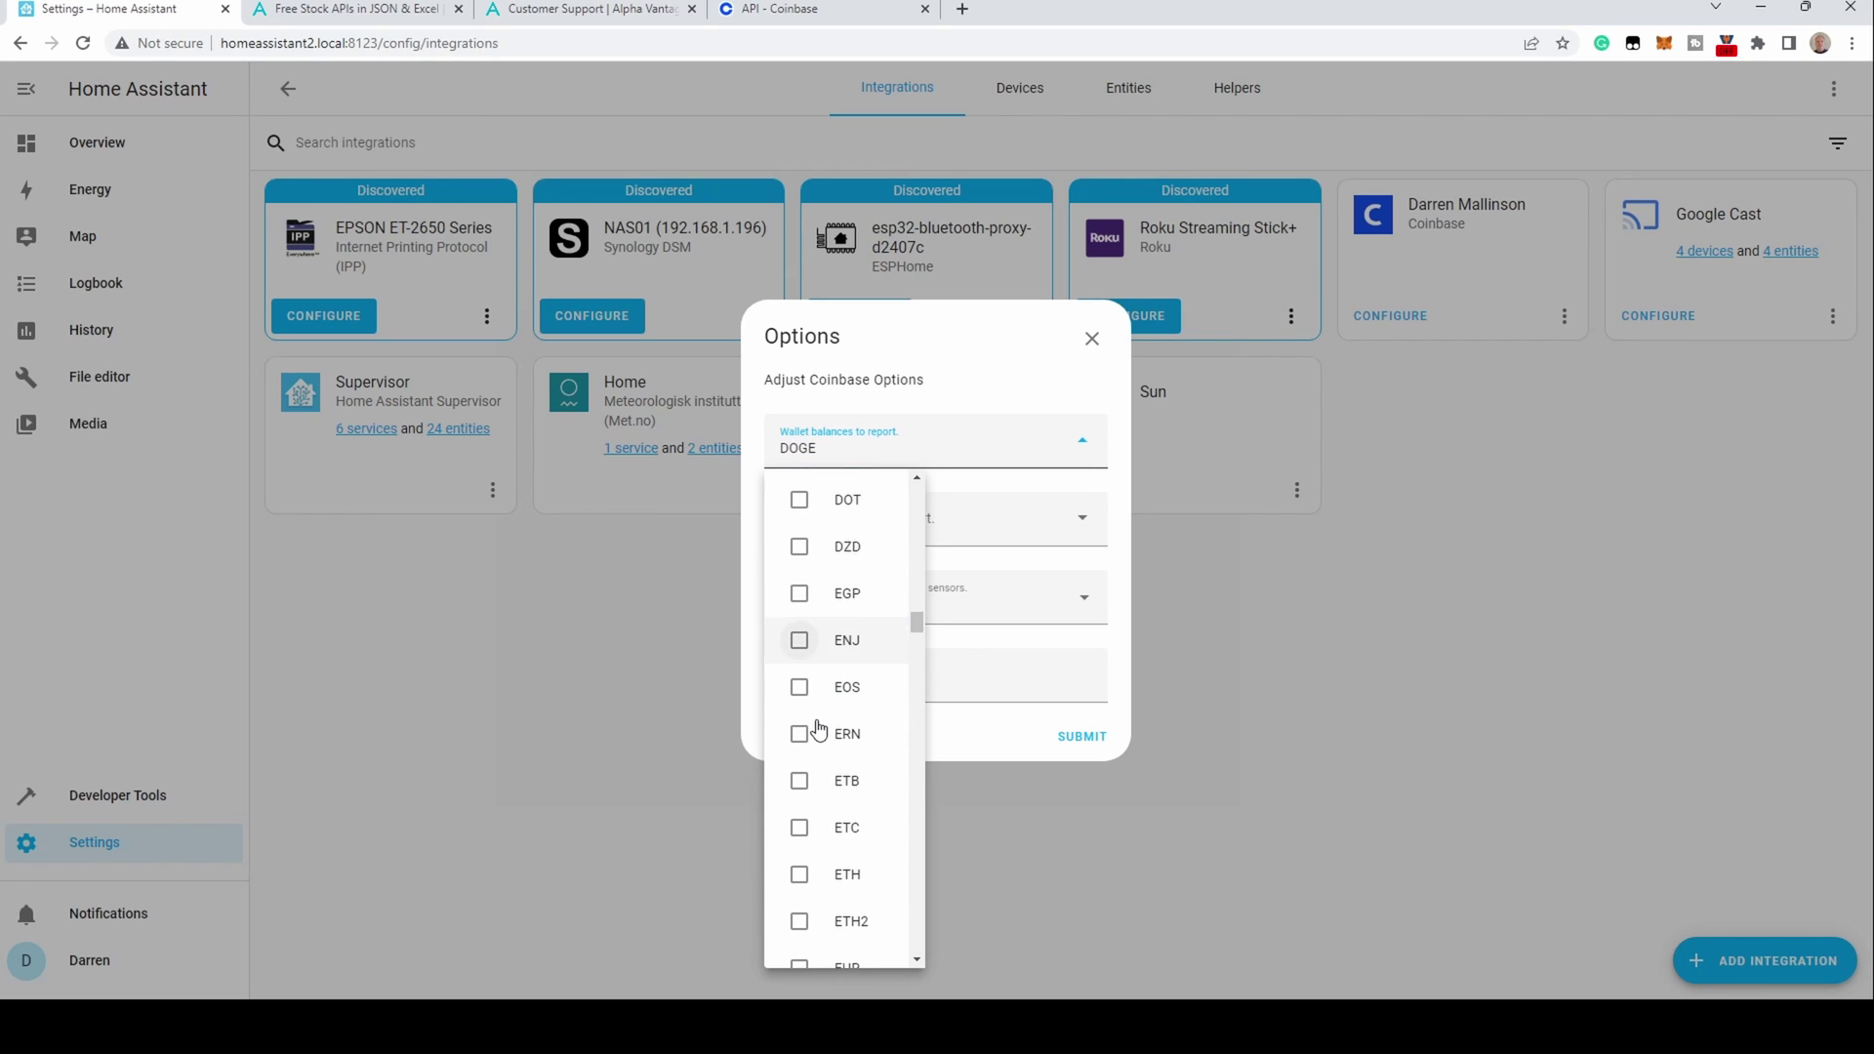
{"action": "left_click", "coordinate": [799, 838]}
{"action": "left_click", "coordinate": [1005, 749]}
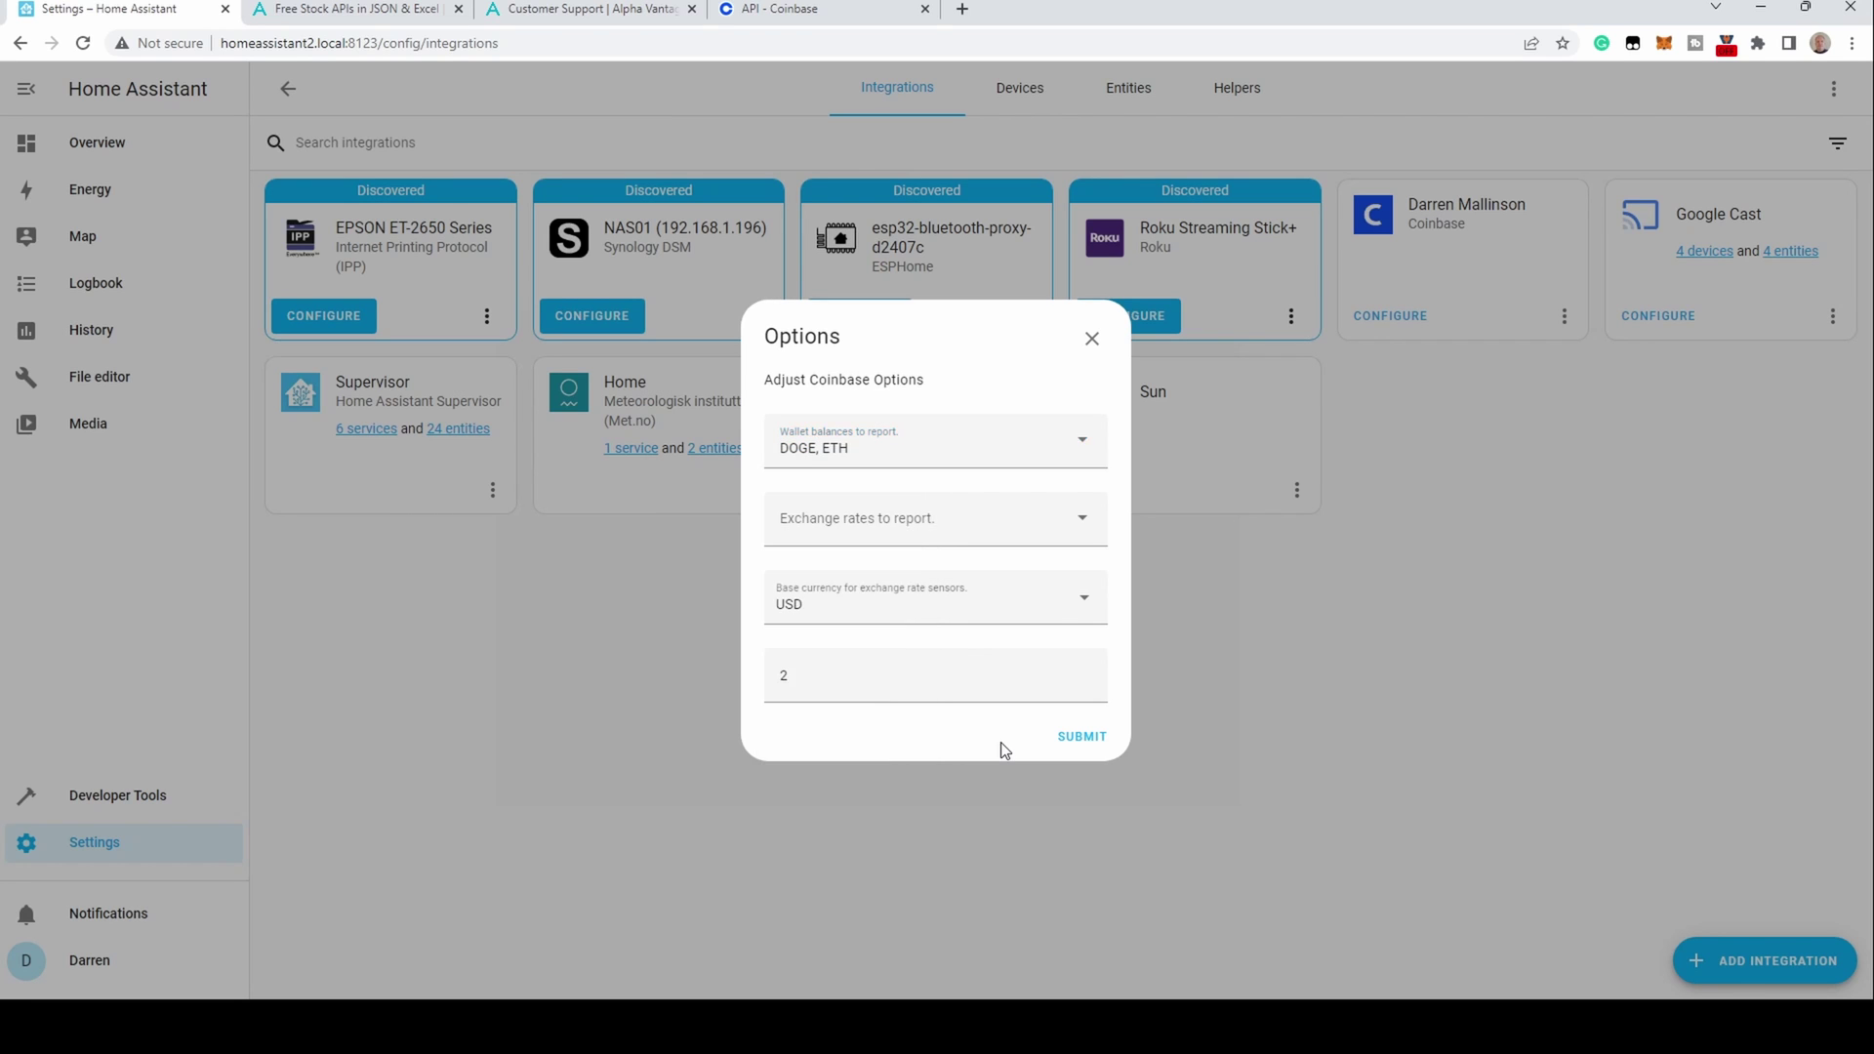
Add BTC, DOGE and ETH to the reported exchange rates.
{"action": "left_click", "coordinate": [1083, 524]}
{"action": "scroll", "coordinate": [836, 712], "scroll_direction": "down", "scroll_amount": 10}
{"action": "scroll", "coordinate": [837, 718], "scroll_direction": "down", "scroll_amount": 5}
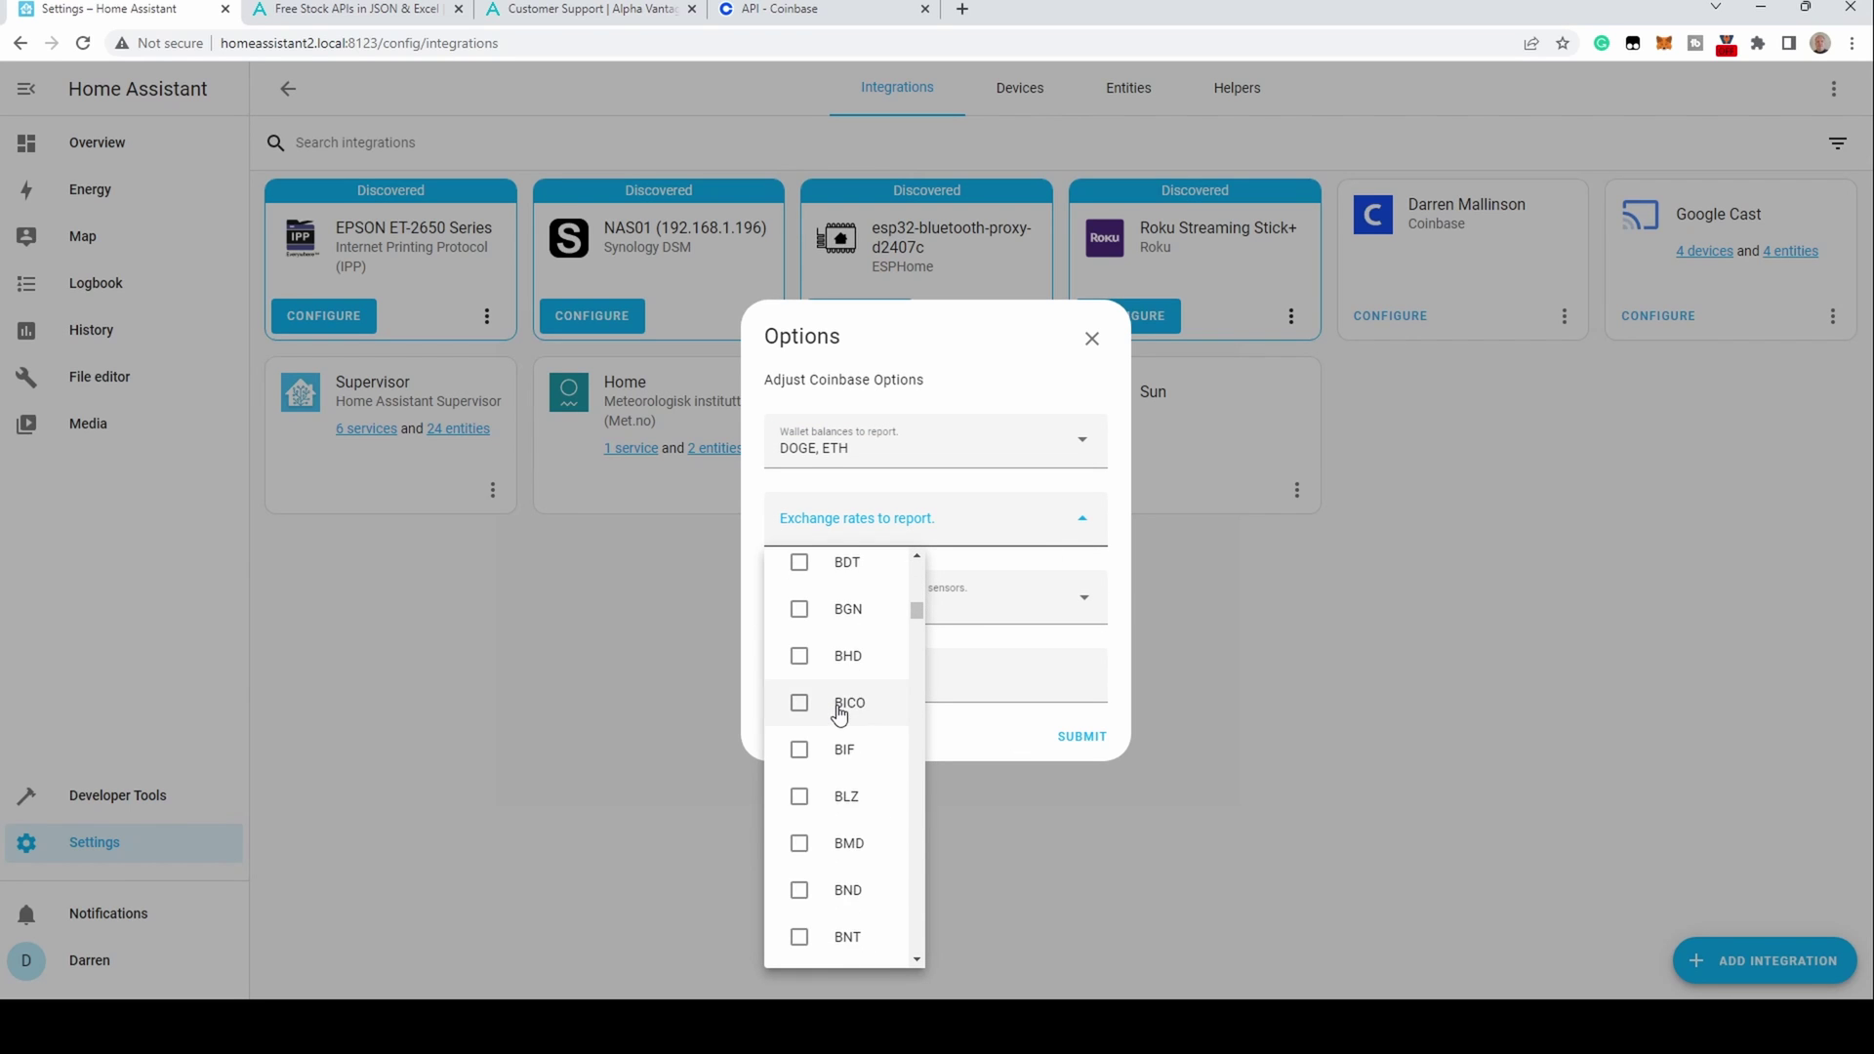
{"action": "left_click", "coordinate": [802, 829]}
{"action": "scroll", "coordinate": [844, 810], "scroll_direction": "down", "scroll_amount": 15}
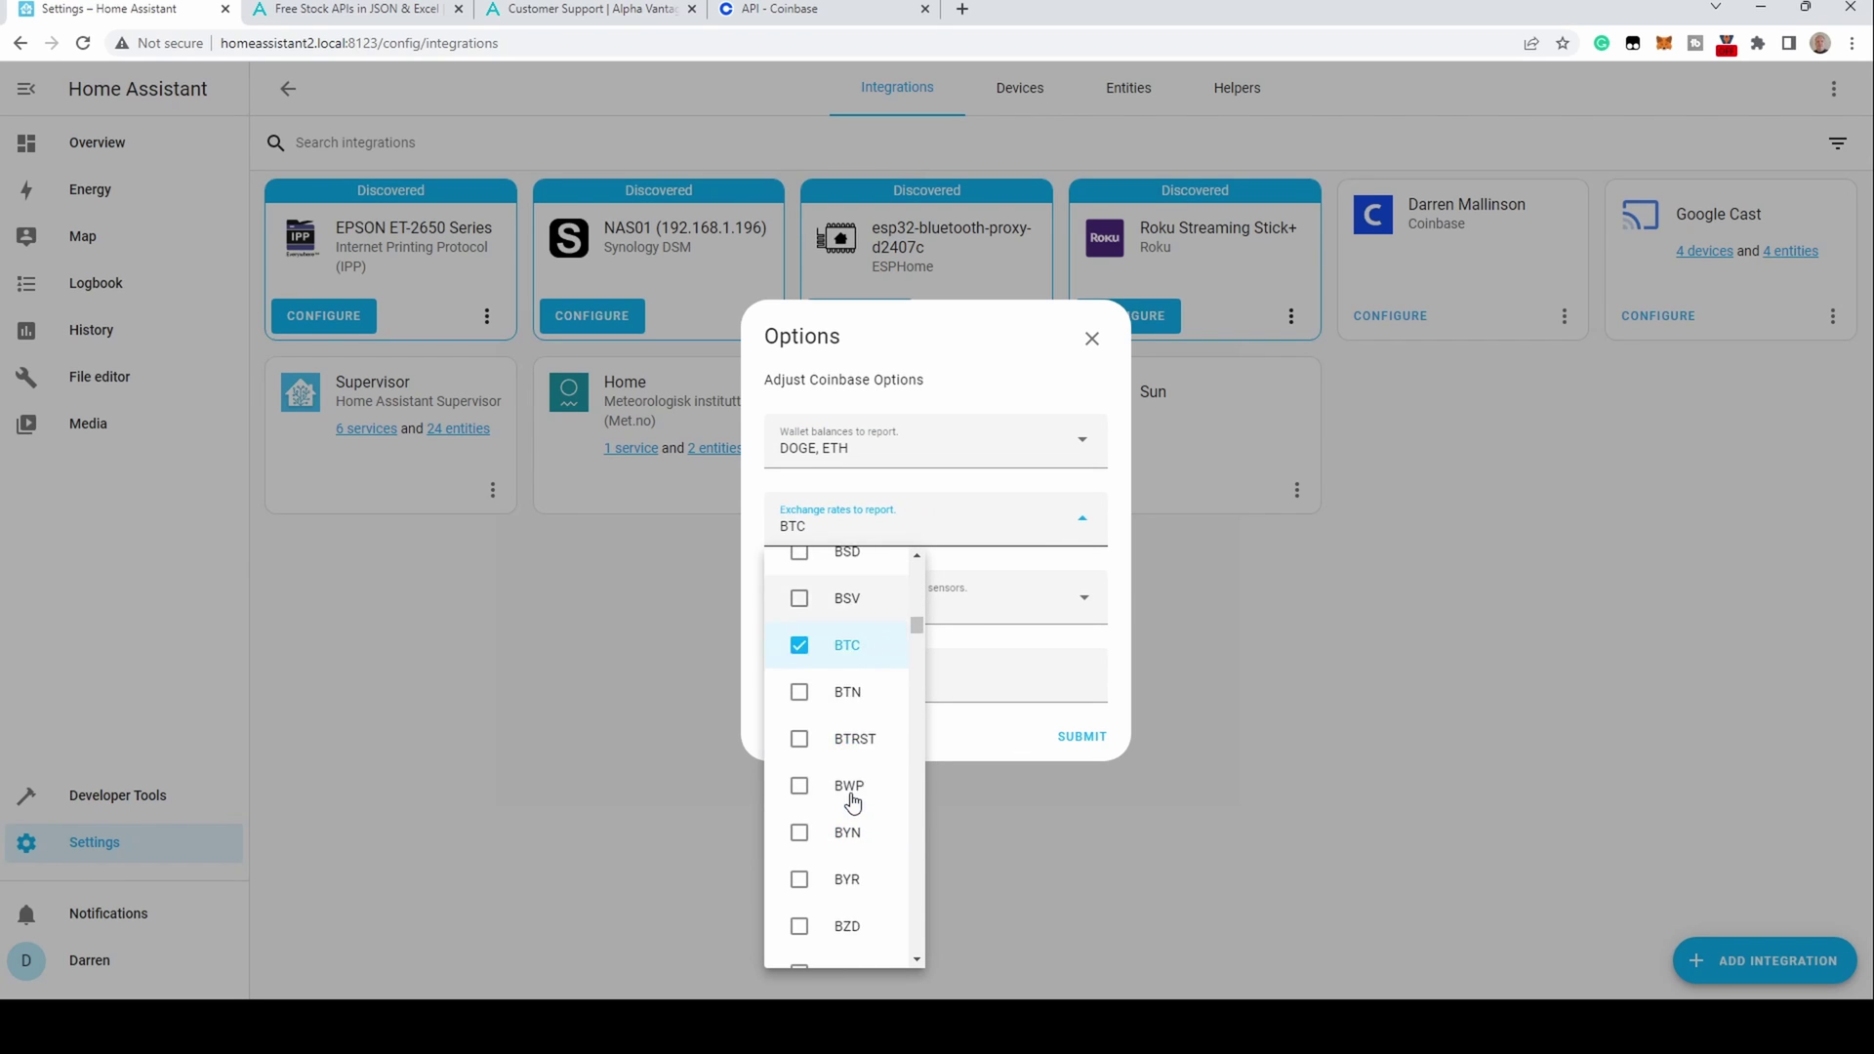
{"action": "scroll", "coordinate": [855, 799], "scroll_direction": "down", "scroll_amount": 10}
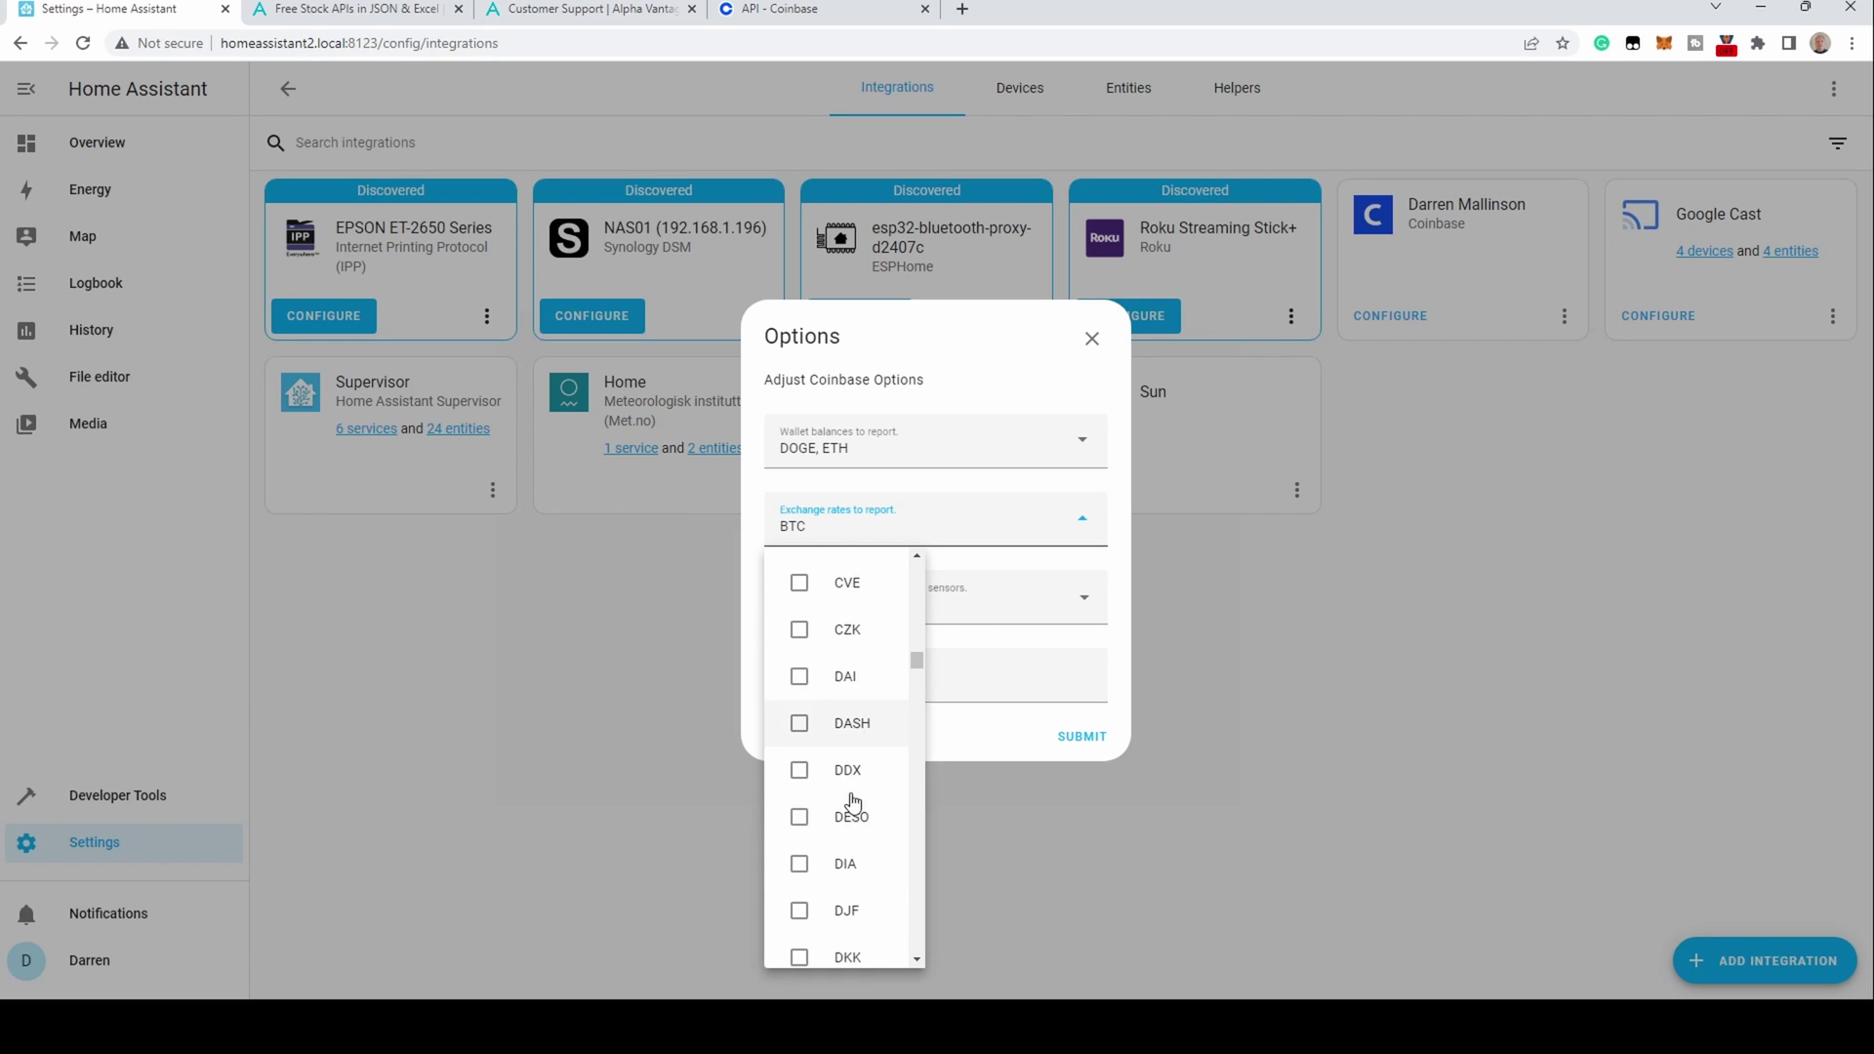
{"action": "left_click", "coordinate": [804, 762]}
{"action": "scroll", "coordinate": [890, 757], "scroll_direction": "down", "scroll_amount": 4}
{"action": "scroll", "coordinate": [888, 757], "scroll_direction": "down", "scroll_amount": 3}
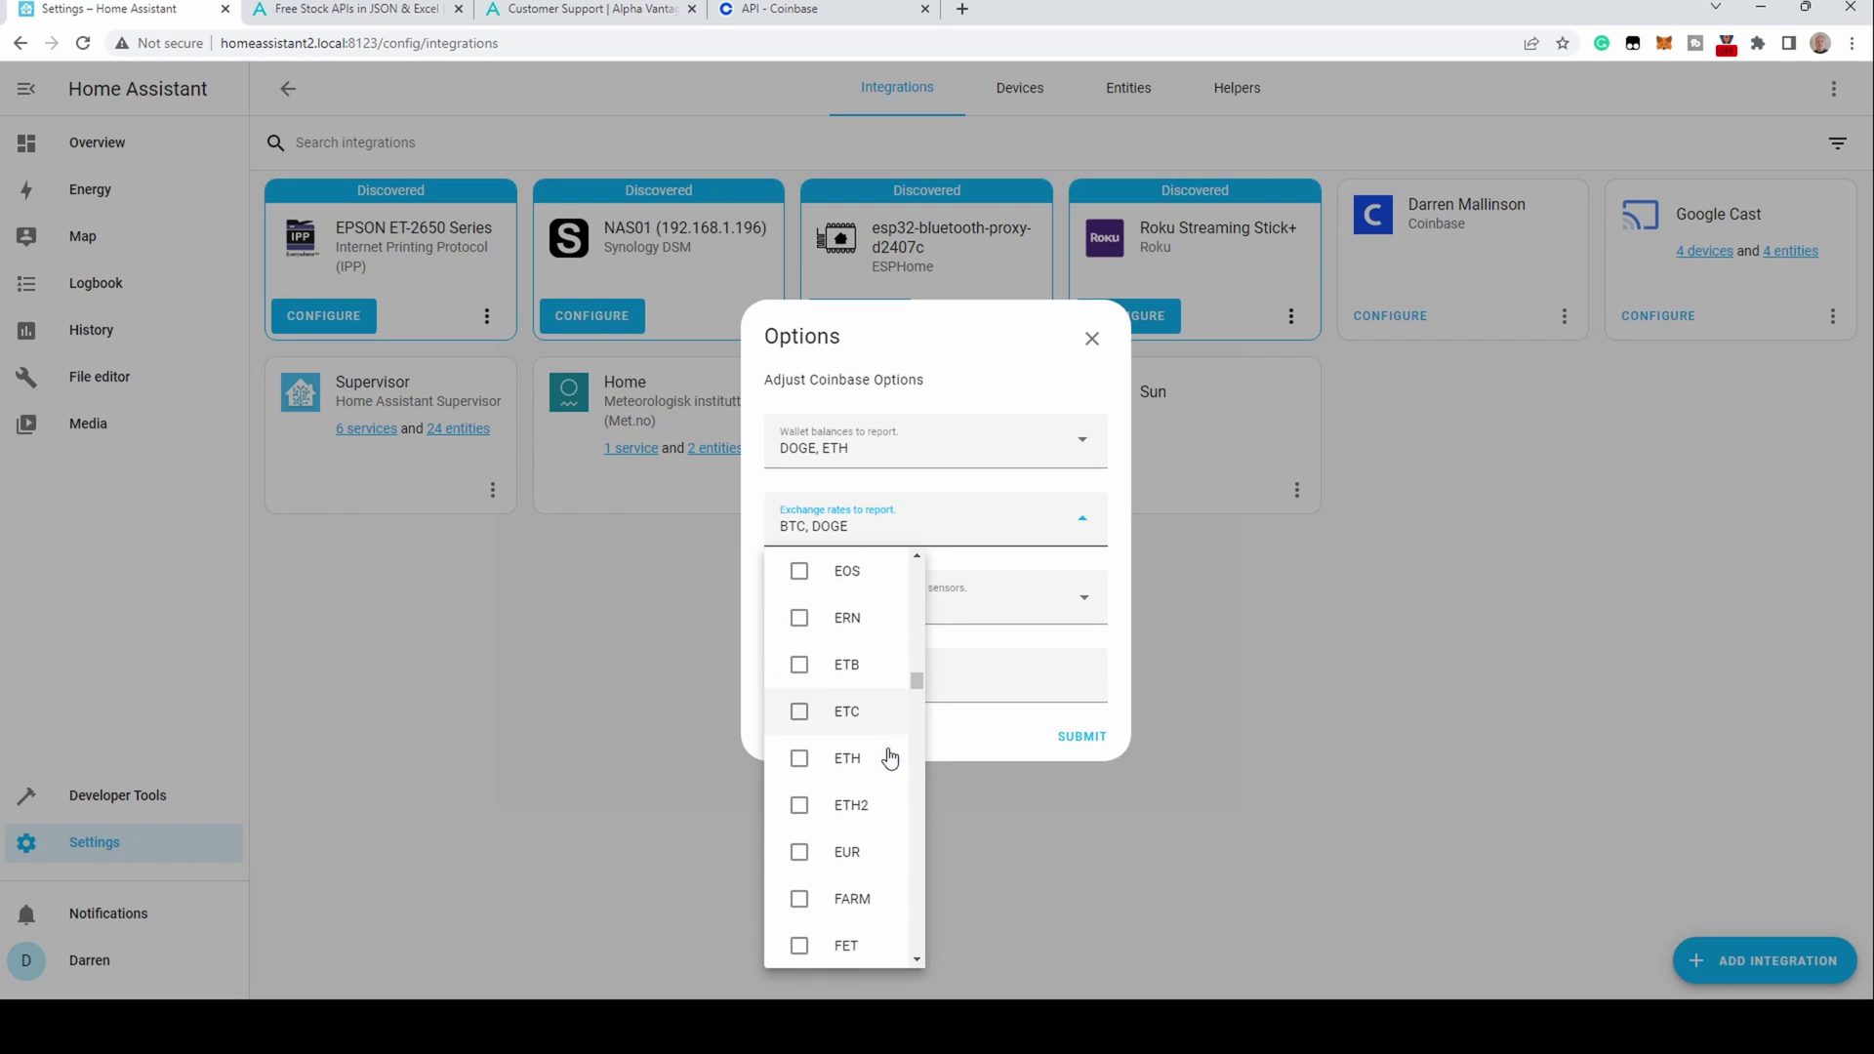
{"action": "left_click", "coordinate": [799, 678]}
{"action": "left_click", "coordinate": [1052, 641]}
Set GBP as the base currency, submit the options, and close the confirmation.
{"action": "left_click", "coordinate": [1081, 603]}
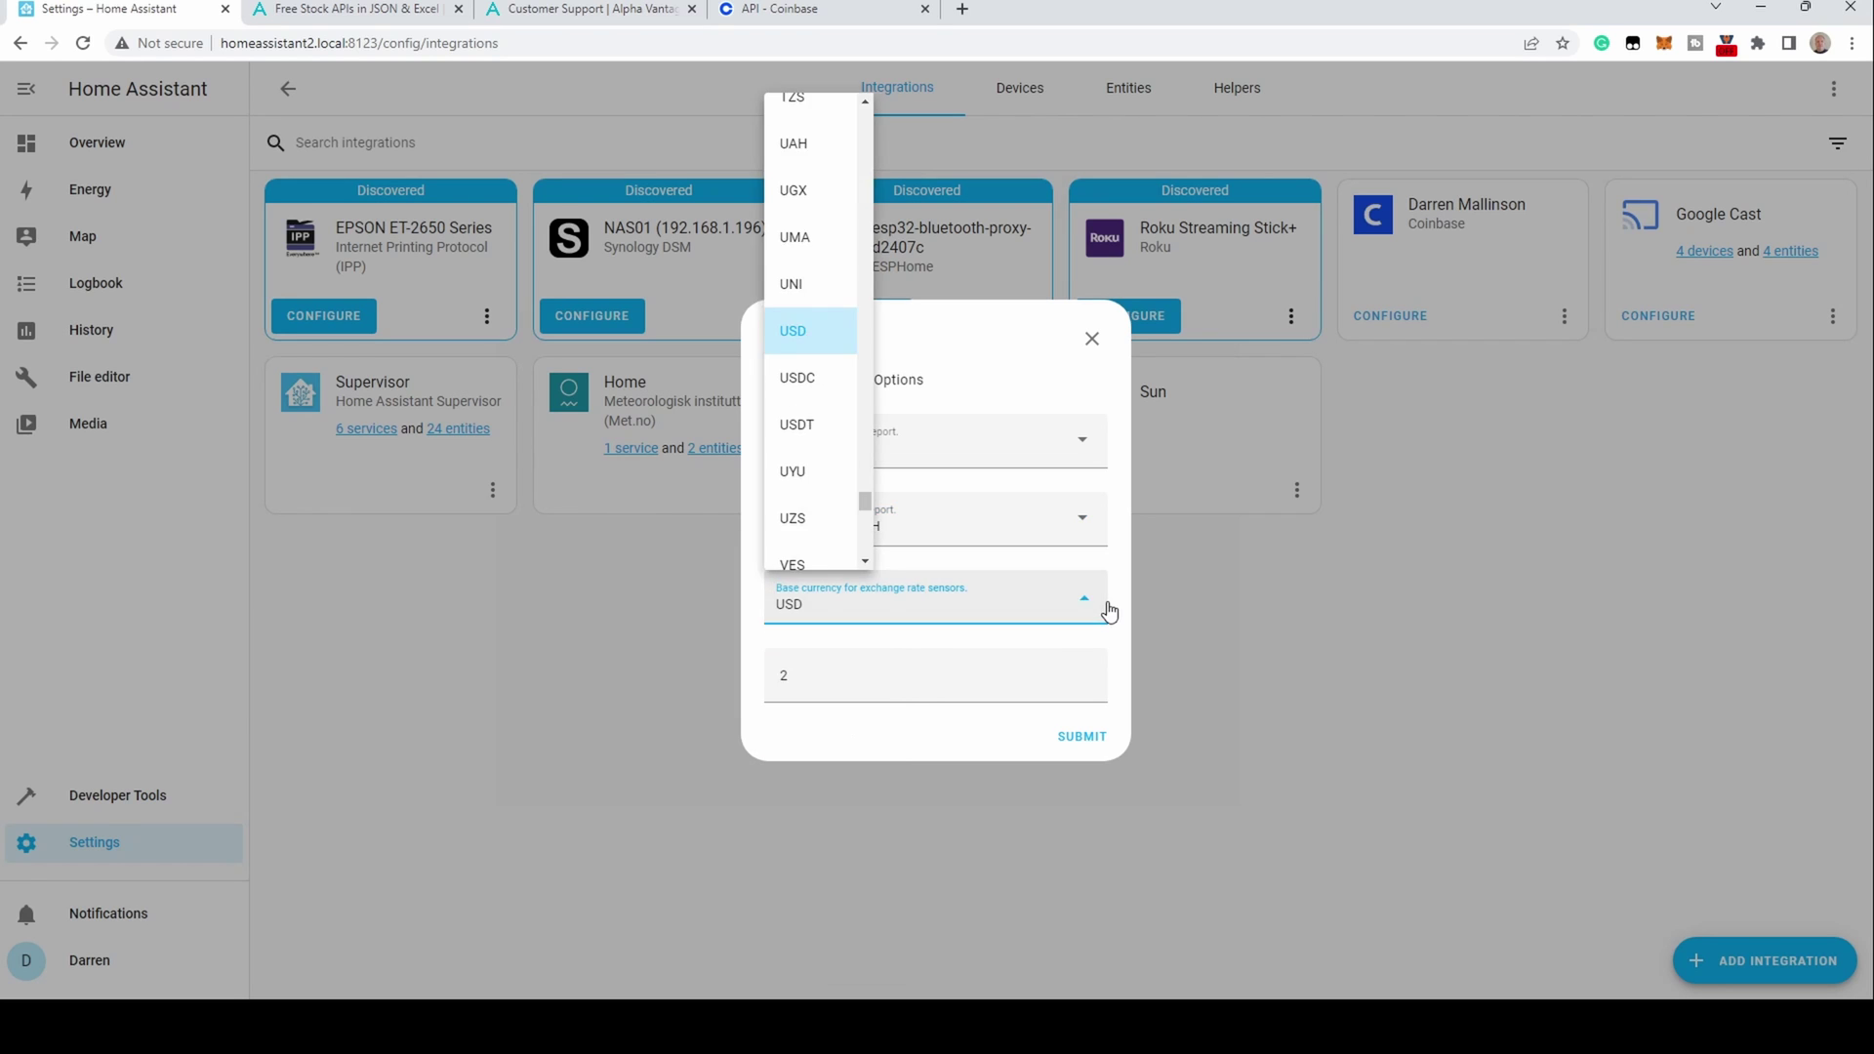
{"action": "scroll", "coordinate": [806, 486], "scroll_direction": "up", "scroll_amount": 3}
{"action": "scroll", "coordinate": [806, 486], "scroll_direction": "up", "scroll_amount": 20}
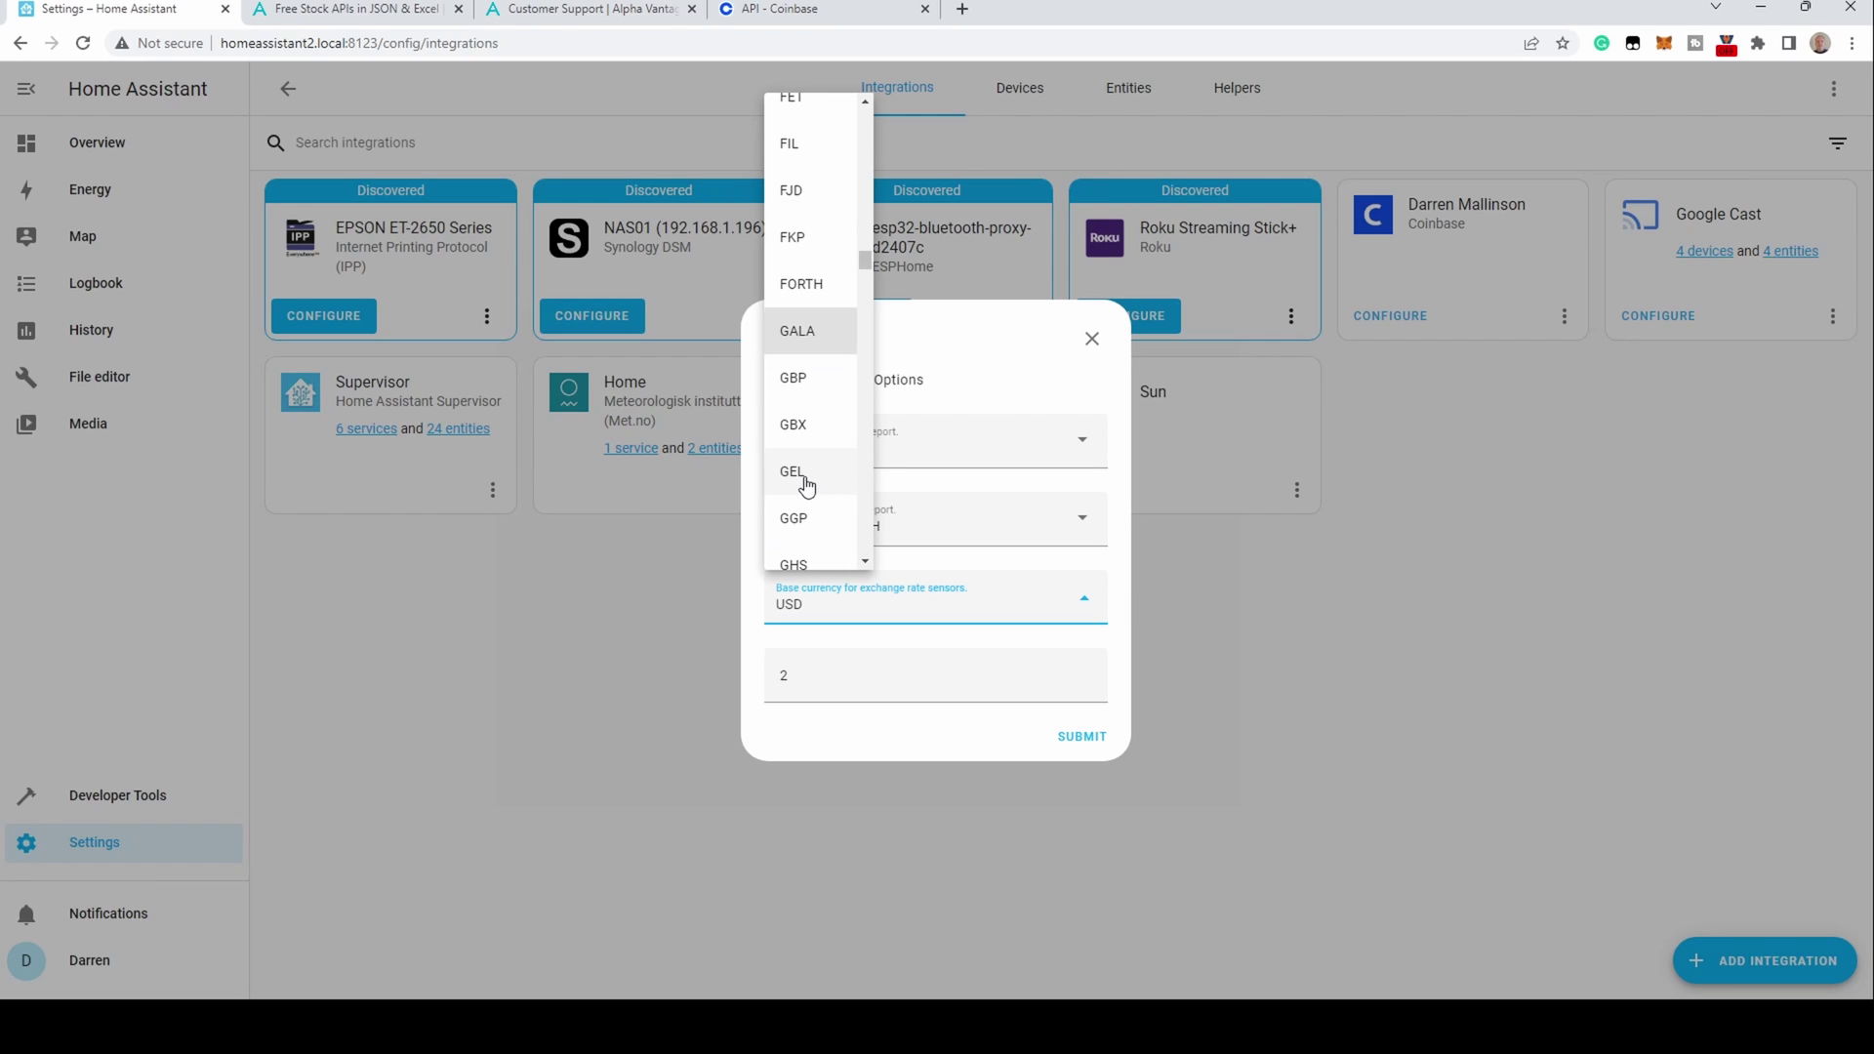
{"action": "scroll", "coordinate": [806, 486], "scroll_direction": "down", "scroll_amount": 15}
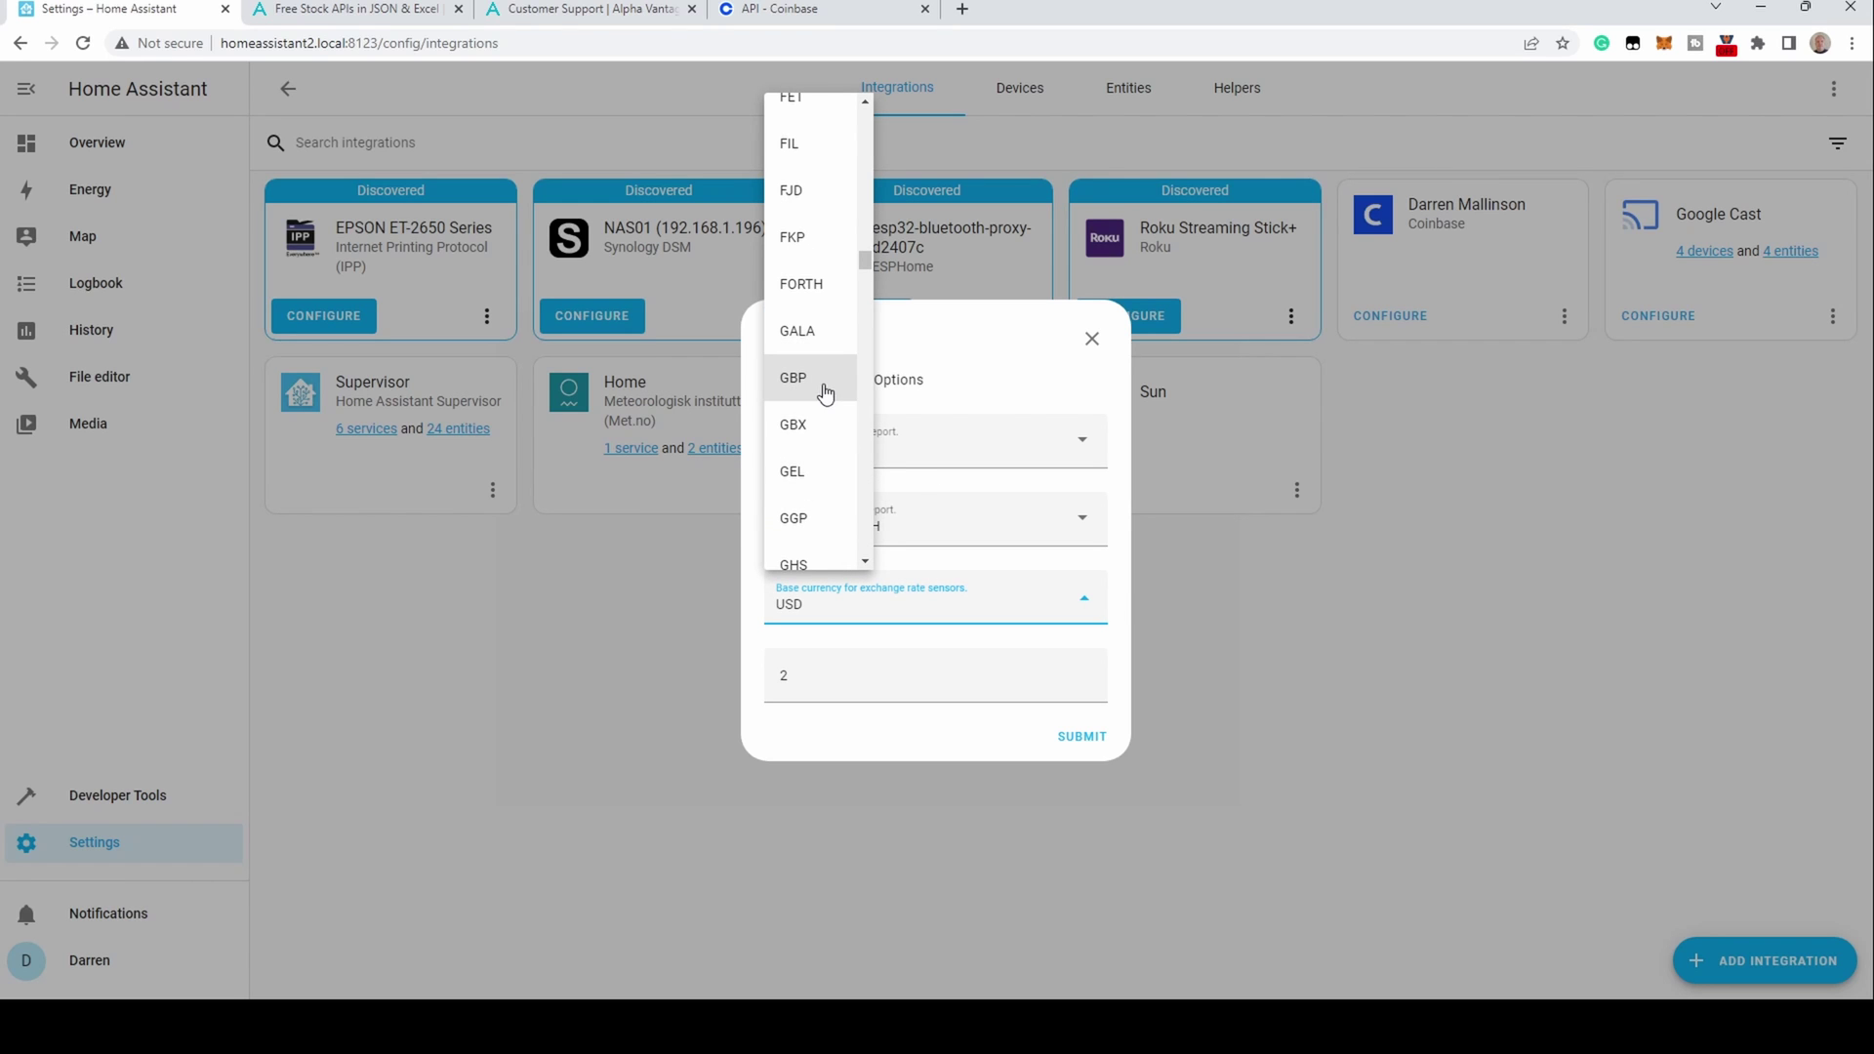
{"action": "left_click", "coordinate": [820, 379]}
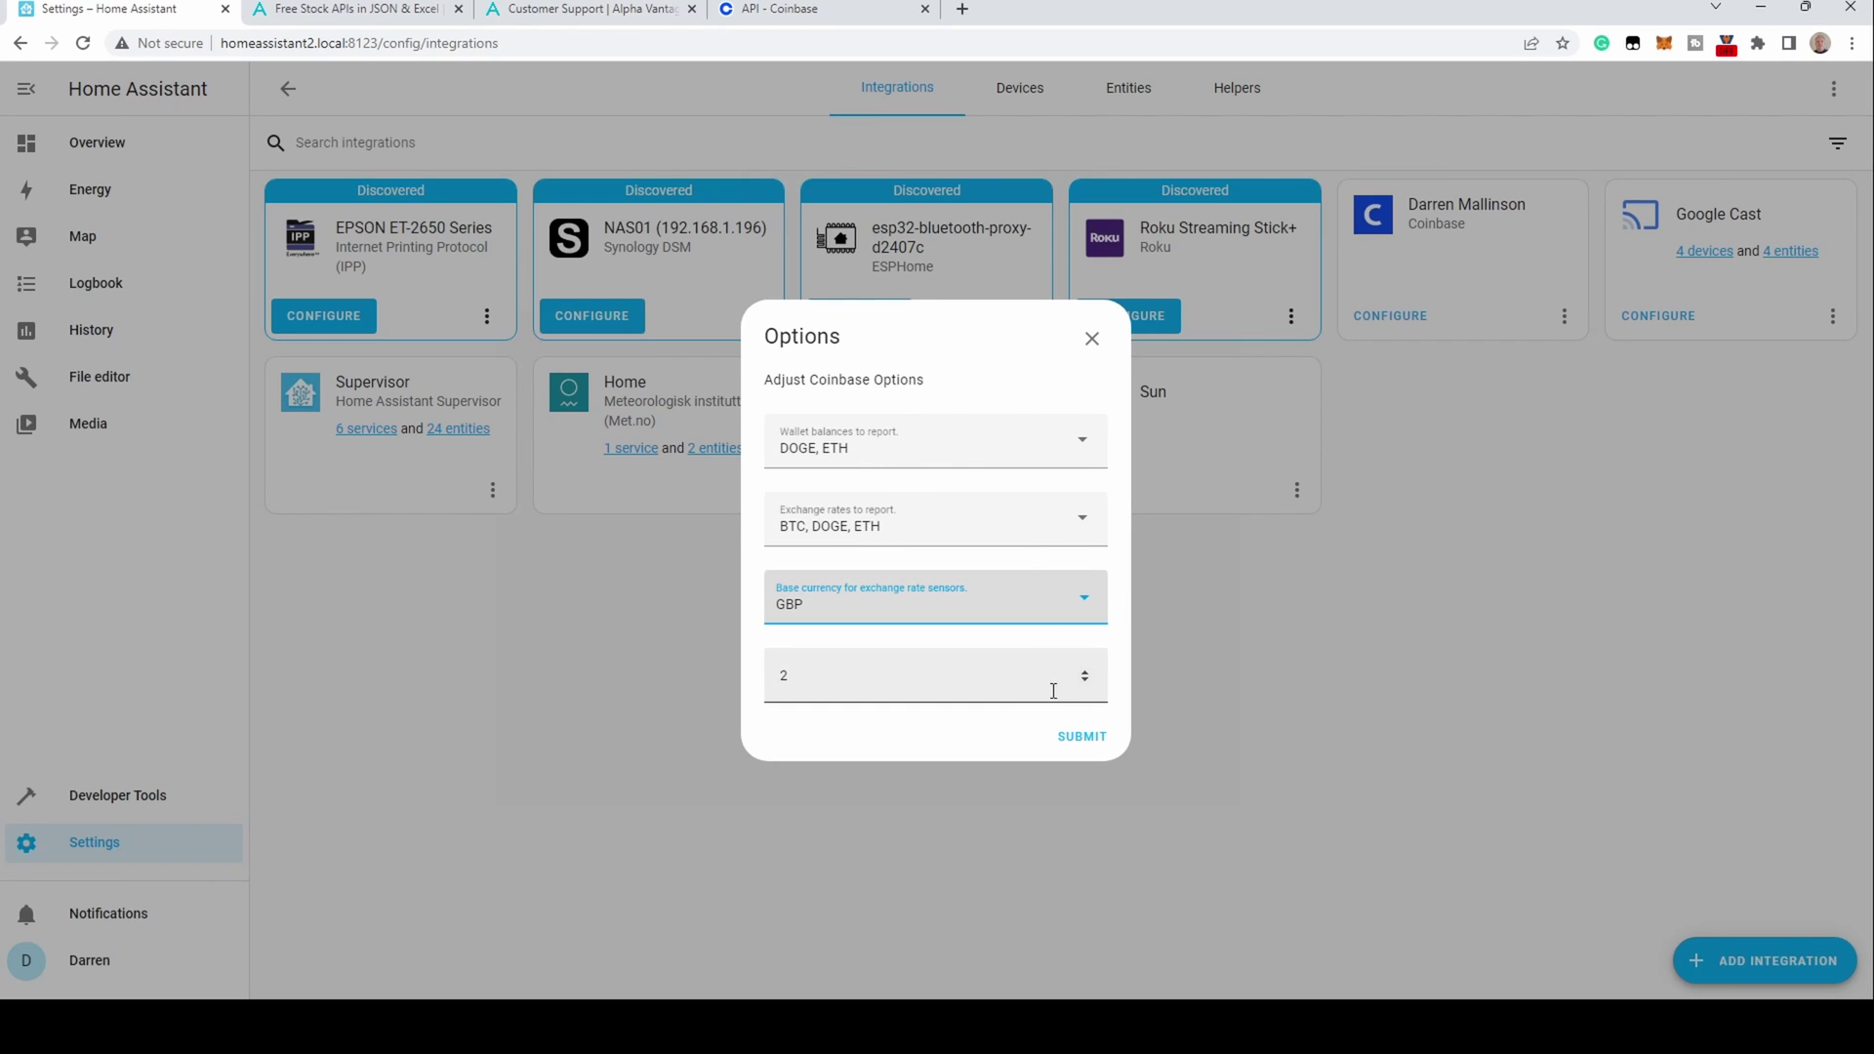
{"action": "left_click", "coordinate": [1095, 739]}
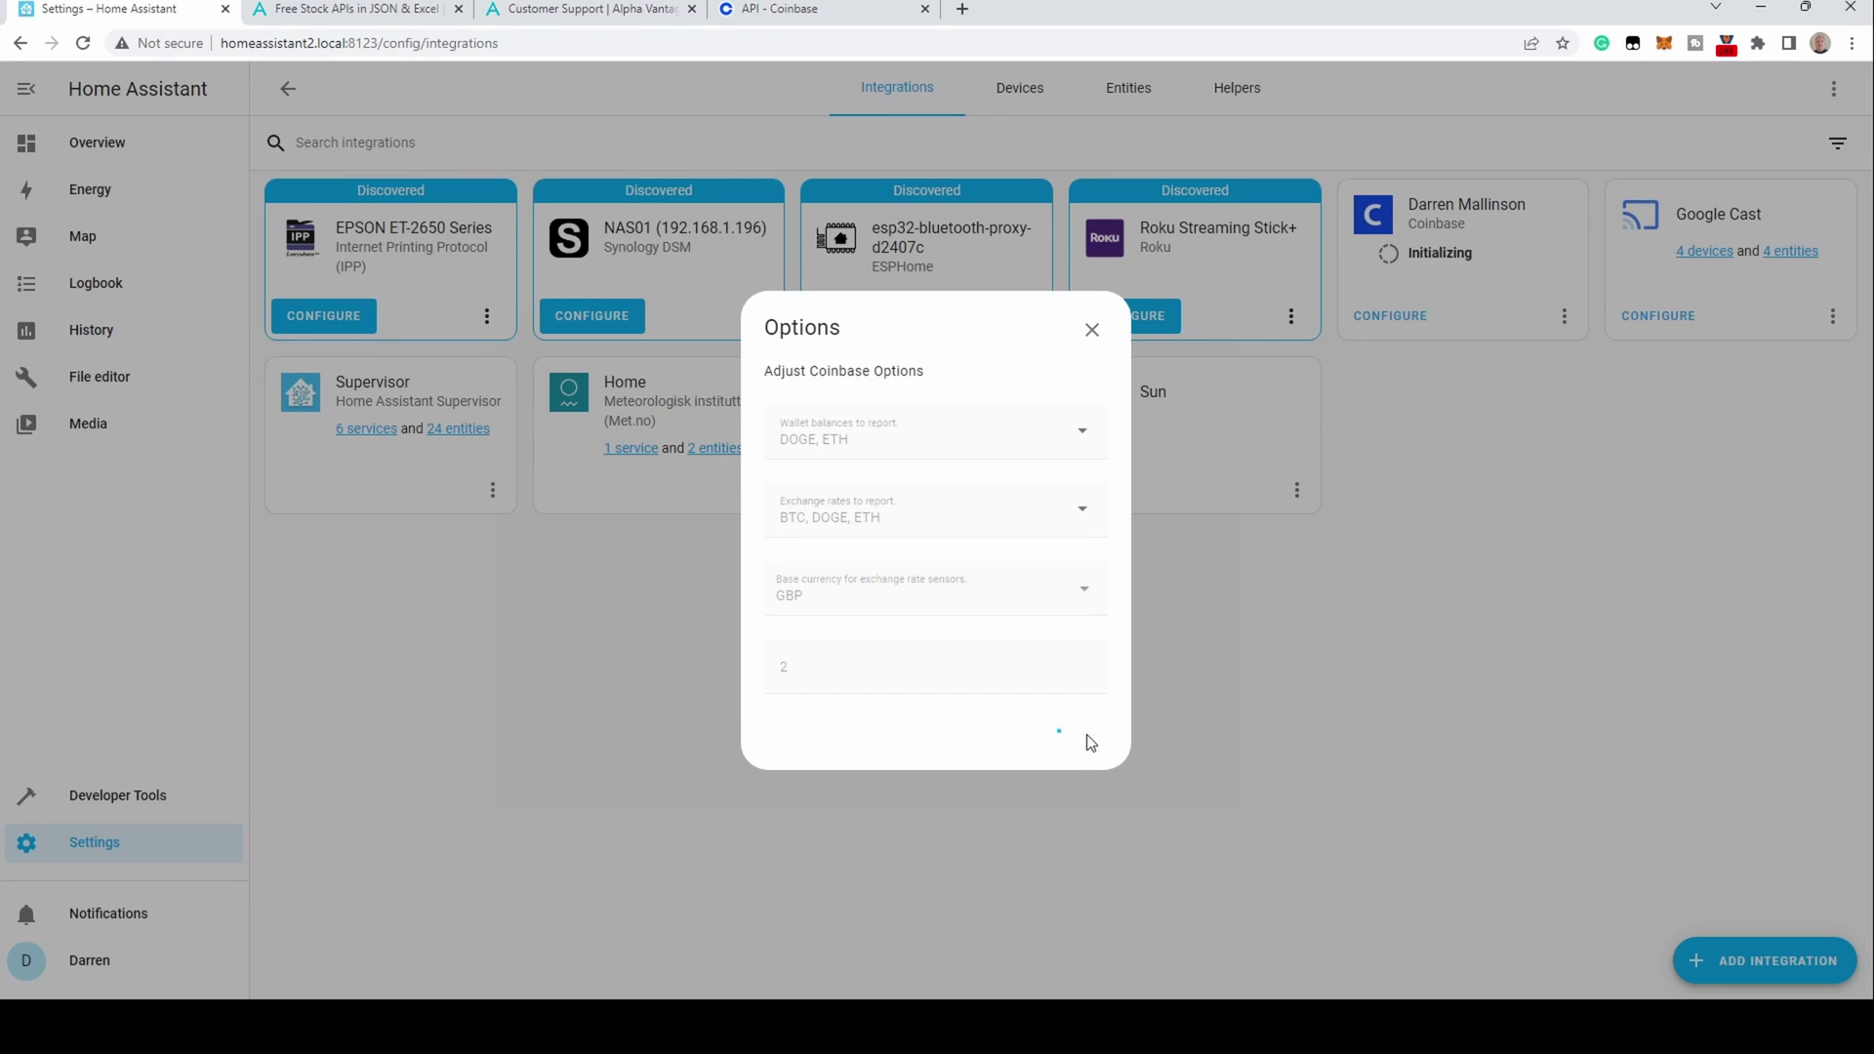
{"action": "left_click", "coordinate": [1083, 583]}
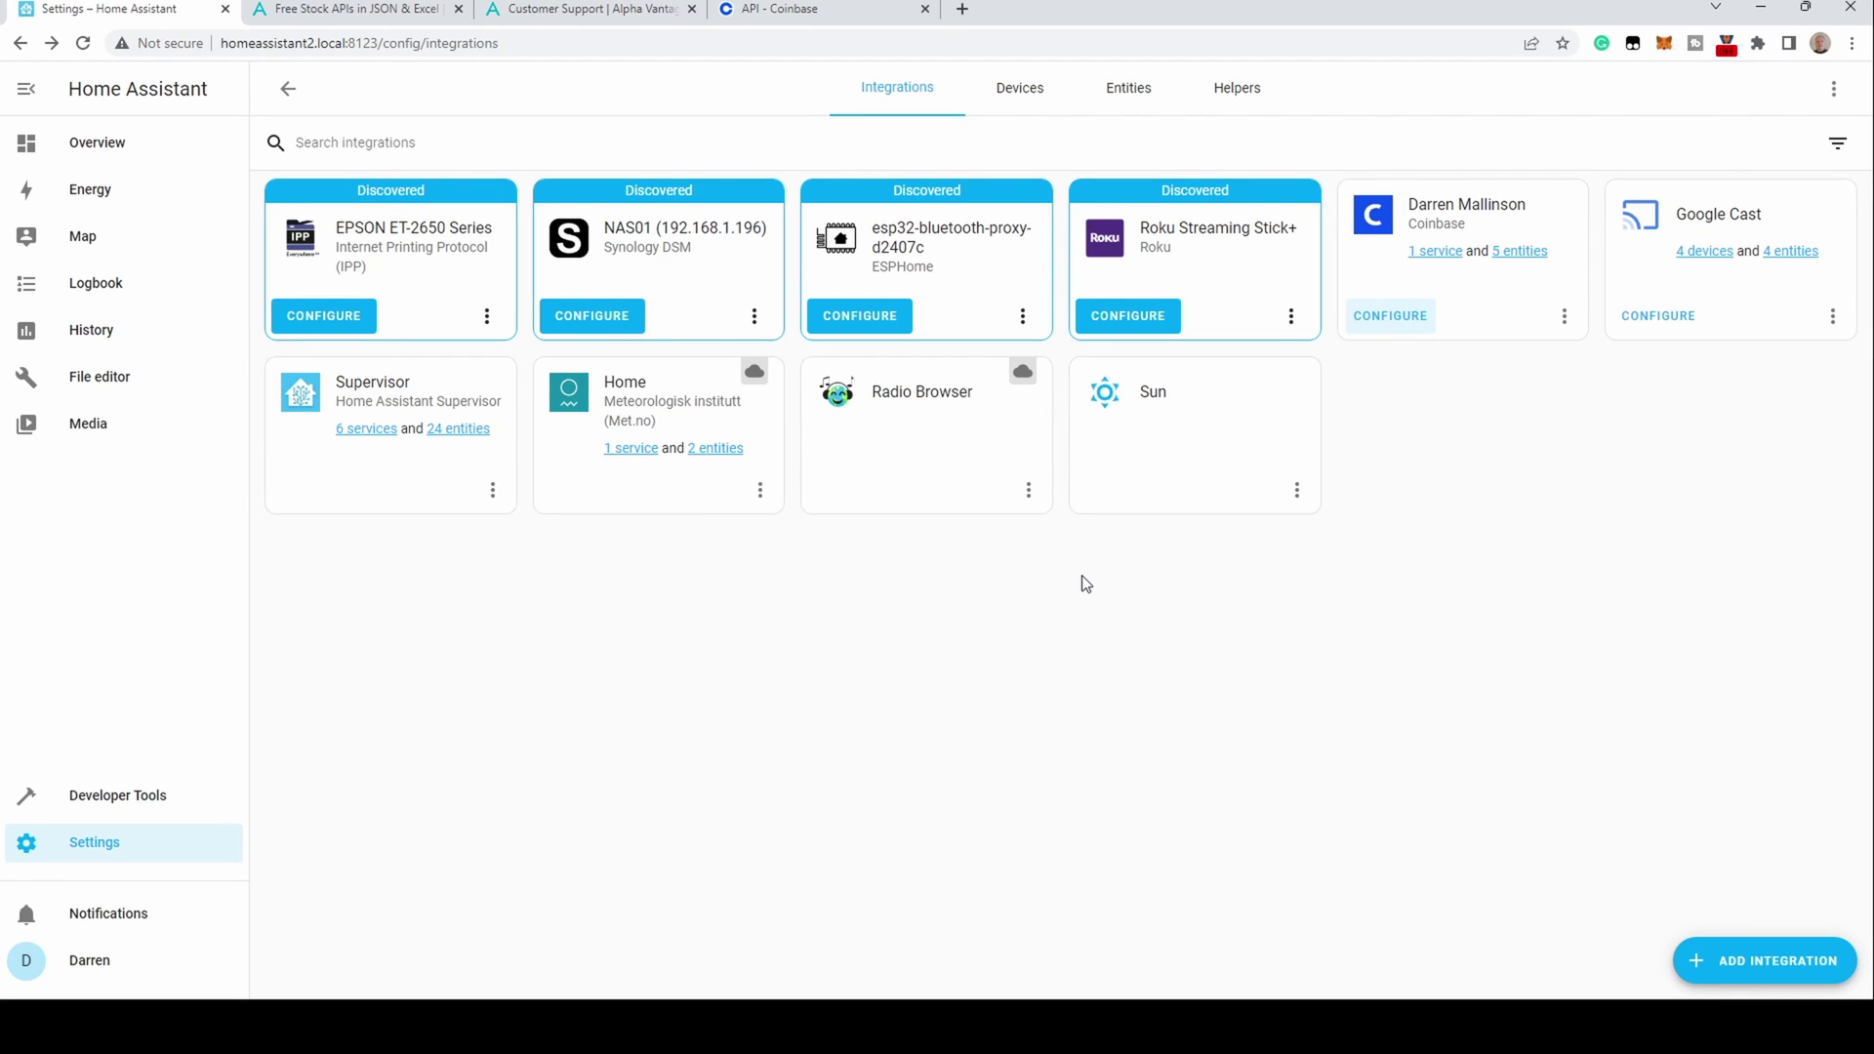
Inspect the Coinbase exchange-rate sensors, then go back to the Home dashboard's Sensor card.
{"action": "left_click", "coordinate": [1432, 252]}
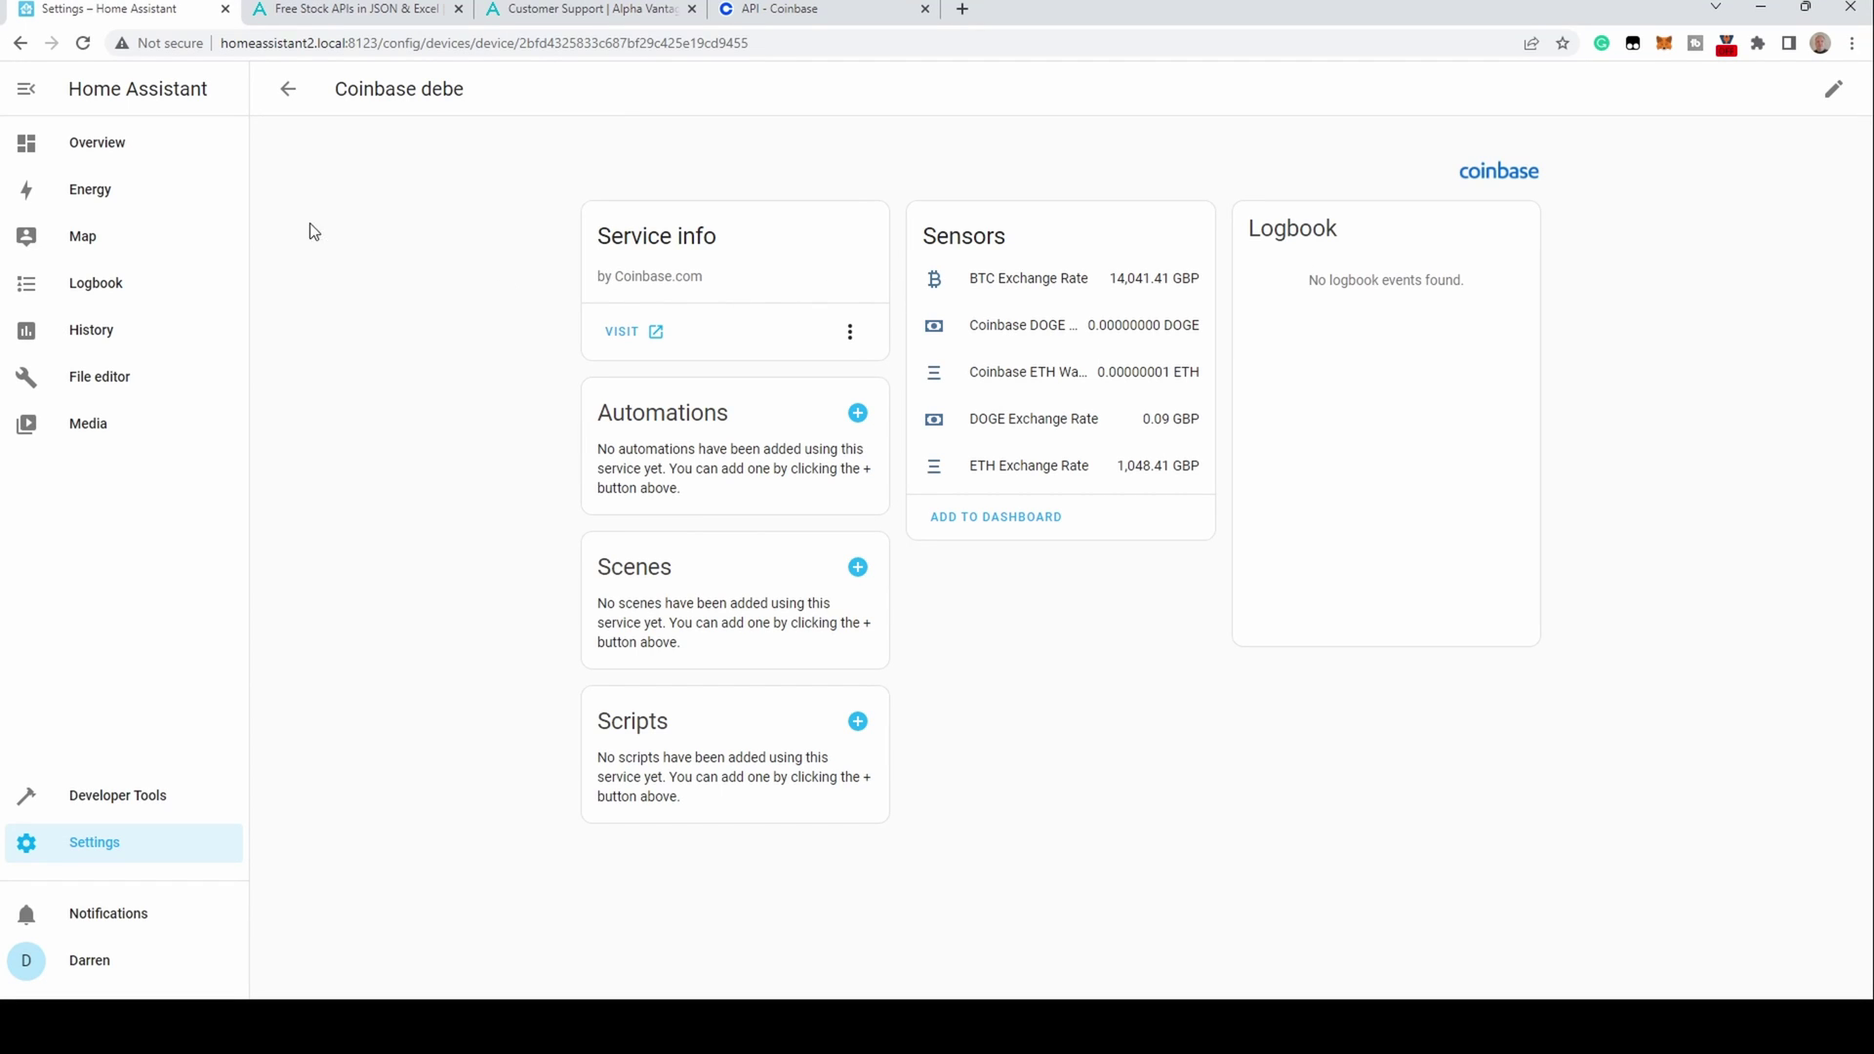
{"action": "left_click", "coordinate": [88, 154]}
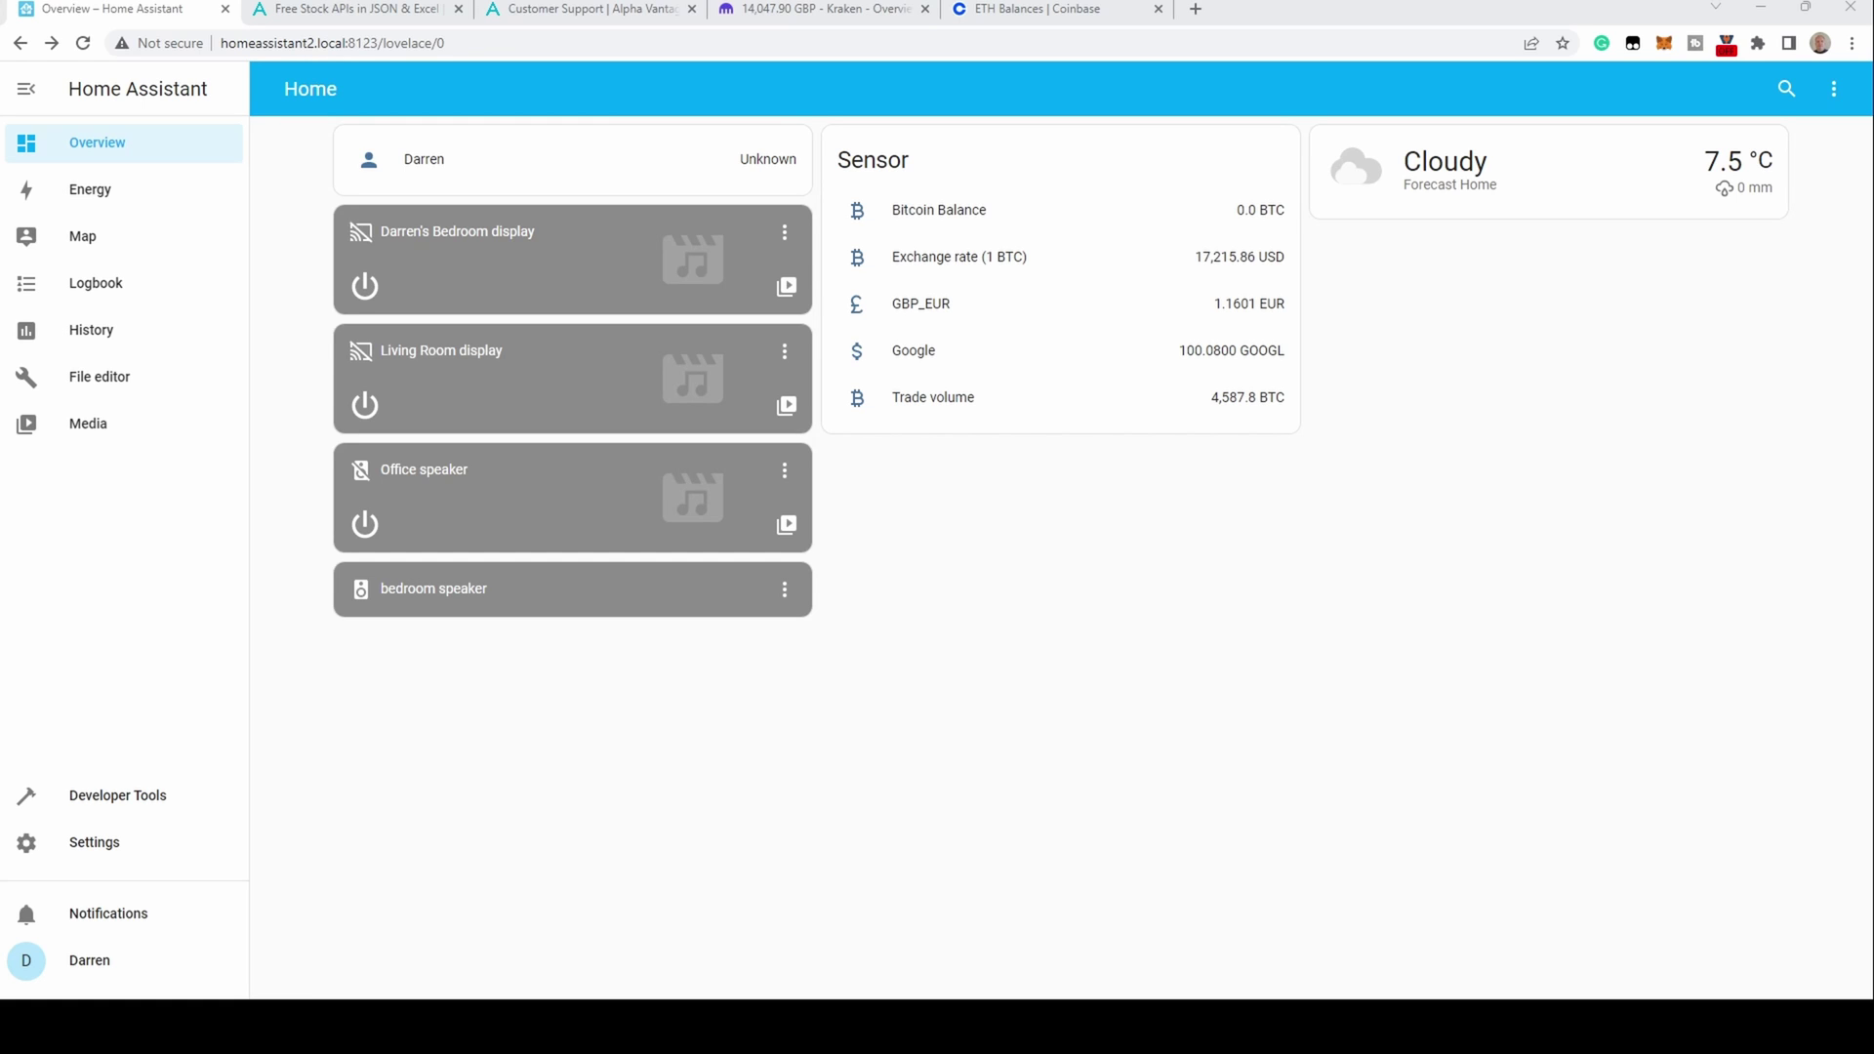
In configuration.yaml, add an etherscan sensor with the pasted wallet address for the ETH balance.
{"action": "left_click", "coordinate": [99, 383]}
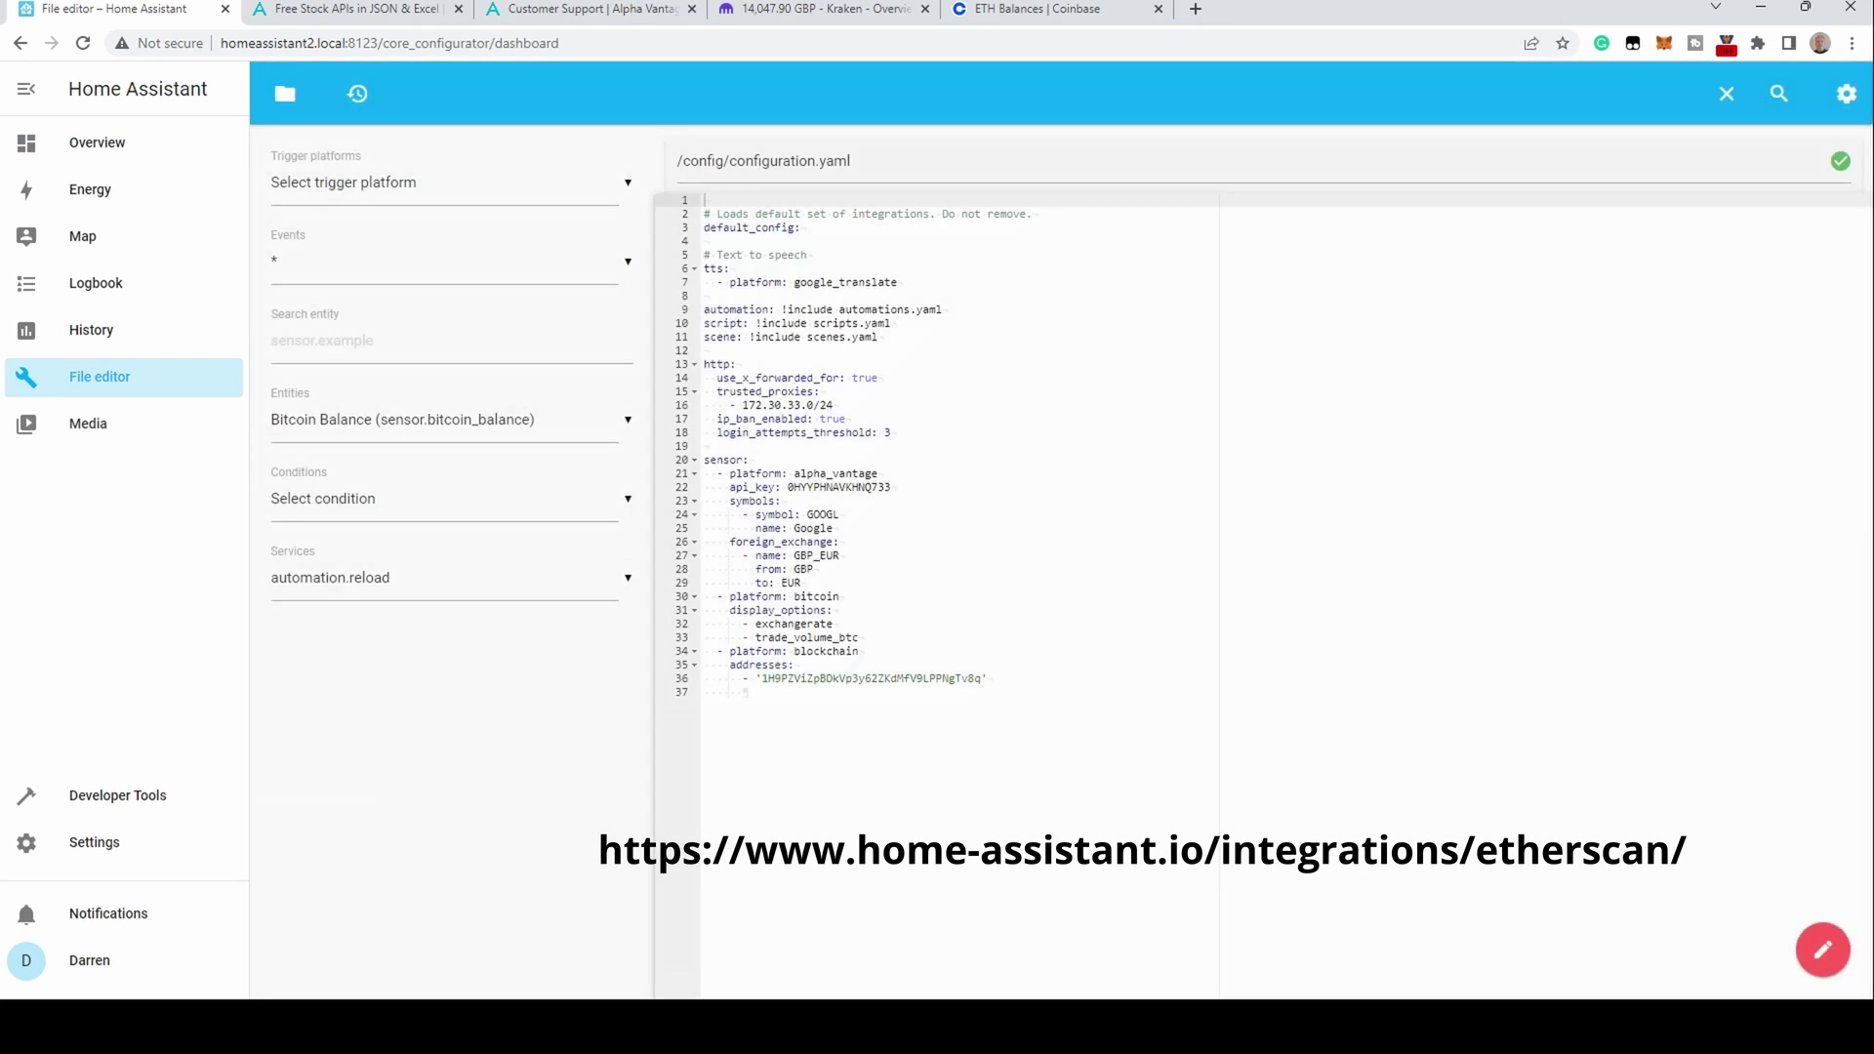
{"action": "left_click", "coordinate": [357, 886]}
{"action": "key", "text": "BackSpace"}
{"action": "key", "text": "BackSpace"}
{"action": "key", "text": "BackSpace"}
{"action": "key", "text": "BackSpace"}
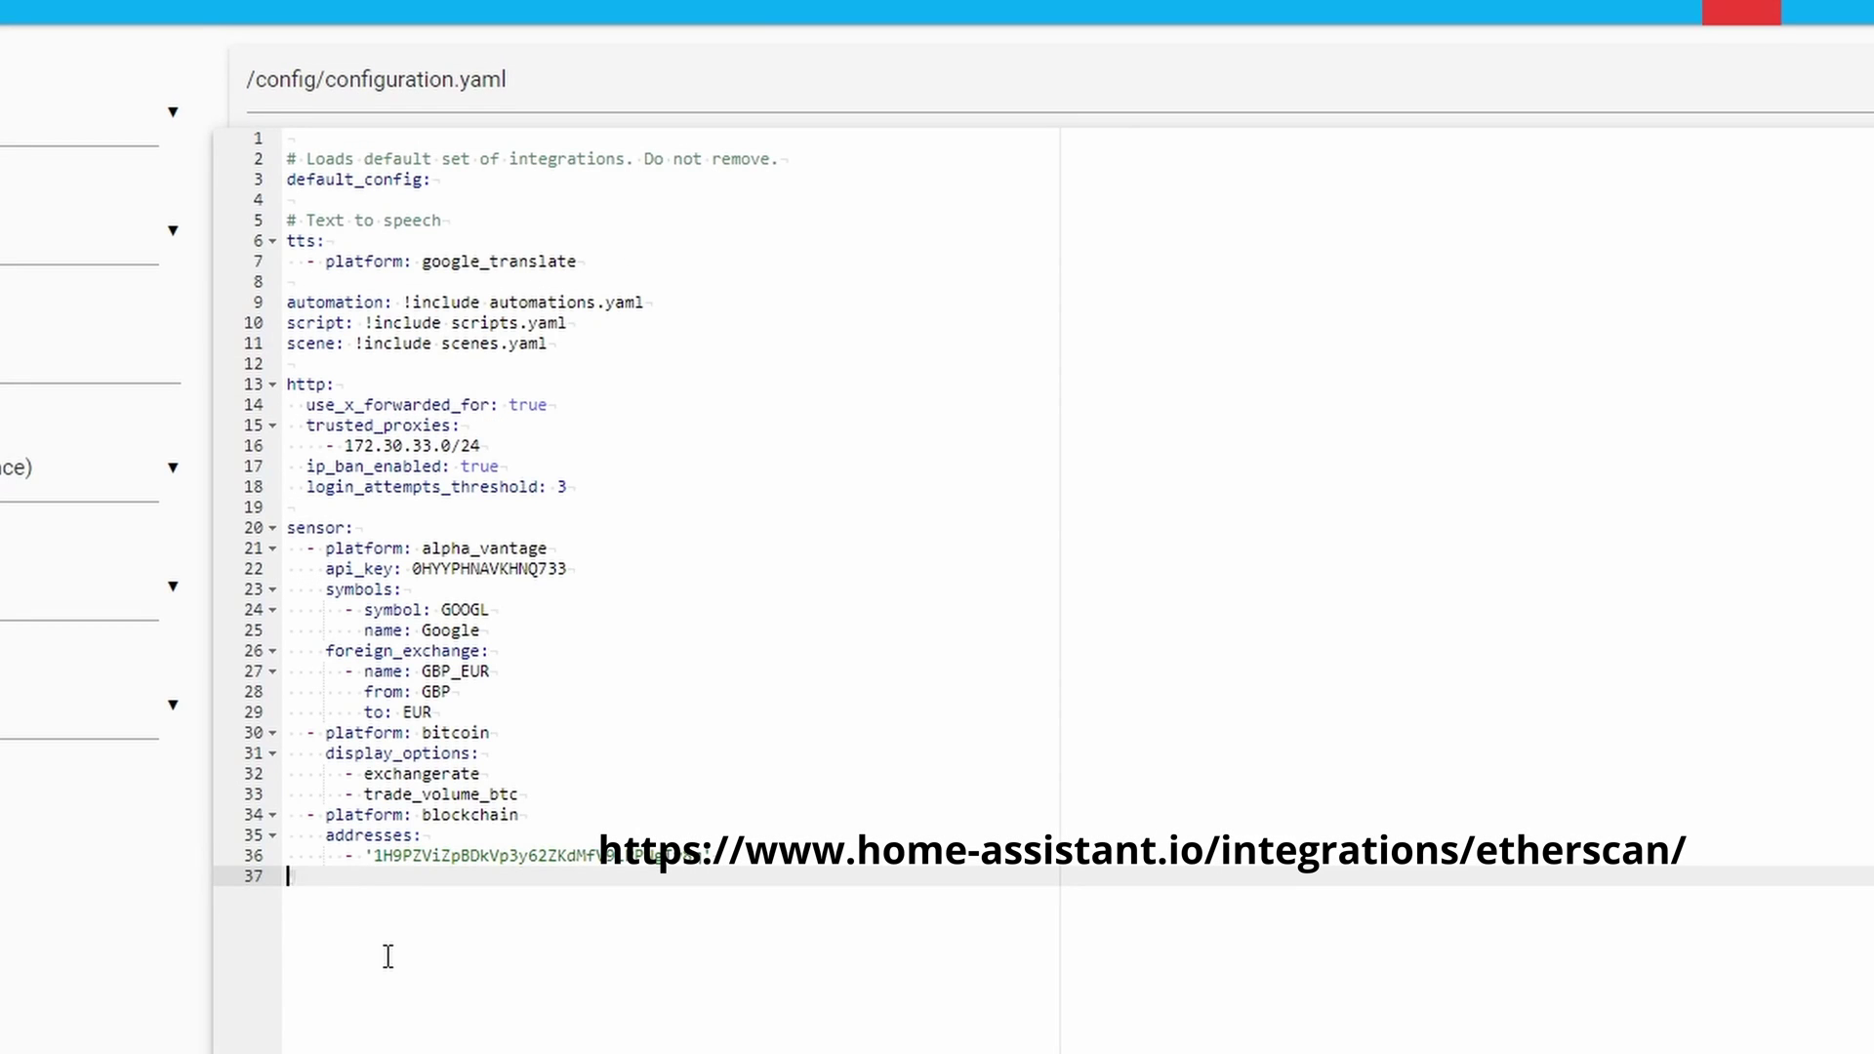
{"action": "type", "text": "- platform: etherscan"}
{"action": "key", "text": "Return"}
{"action": "type", "text": "address: "}
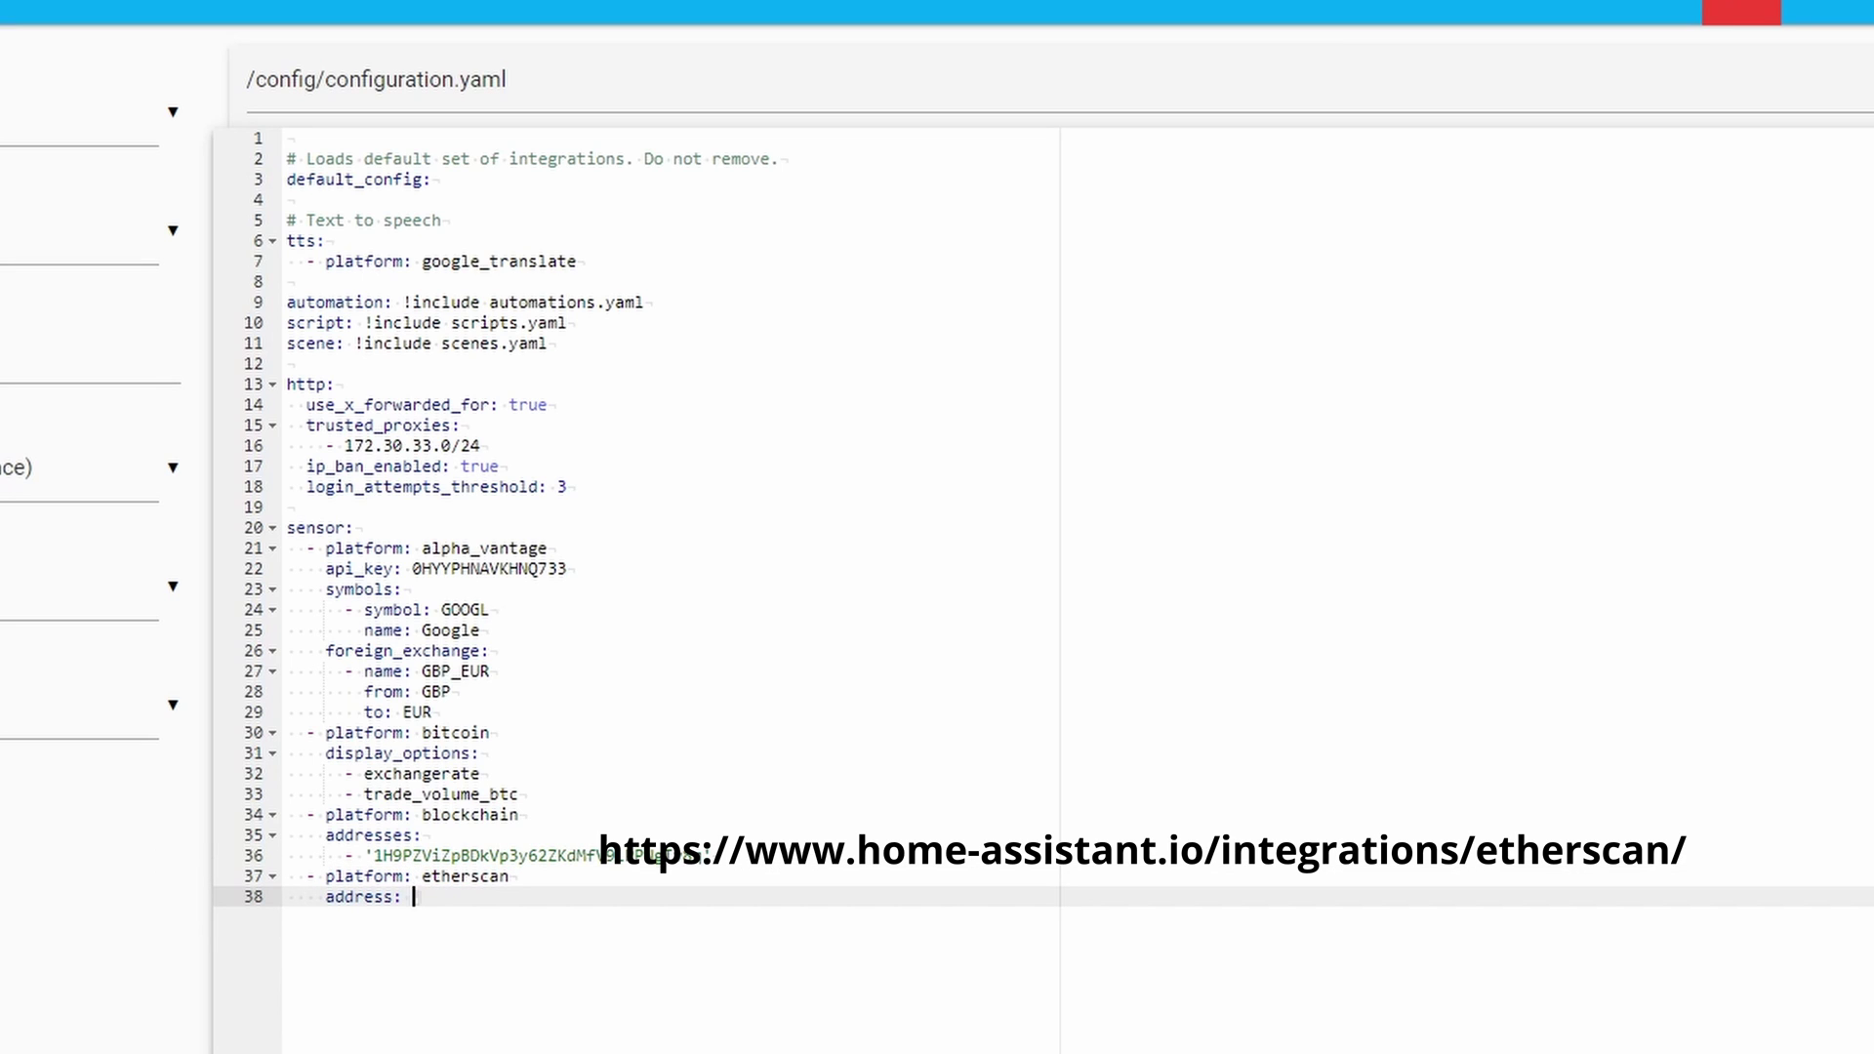
{"action": "type", "text": "\""}
{"action": "key", "text": "End"}
{"action": "key", "text": "Return"}
{"action": "key", "text": "BackSpace"}
{"action": "key", "text": "BackSpace"}
{"action": "key", "text": "BackSpace"}
{"action": "key", "text": "BackSpace"}
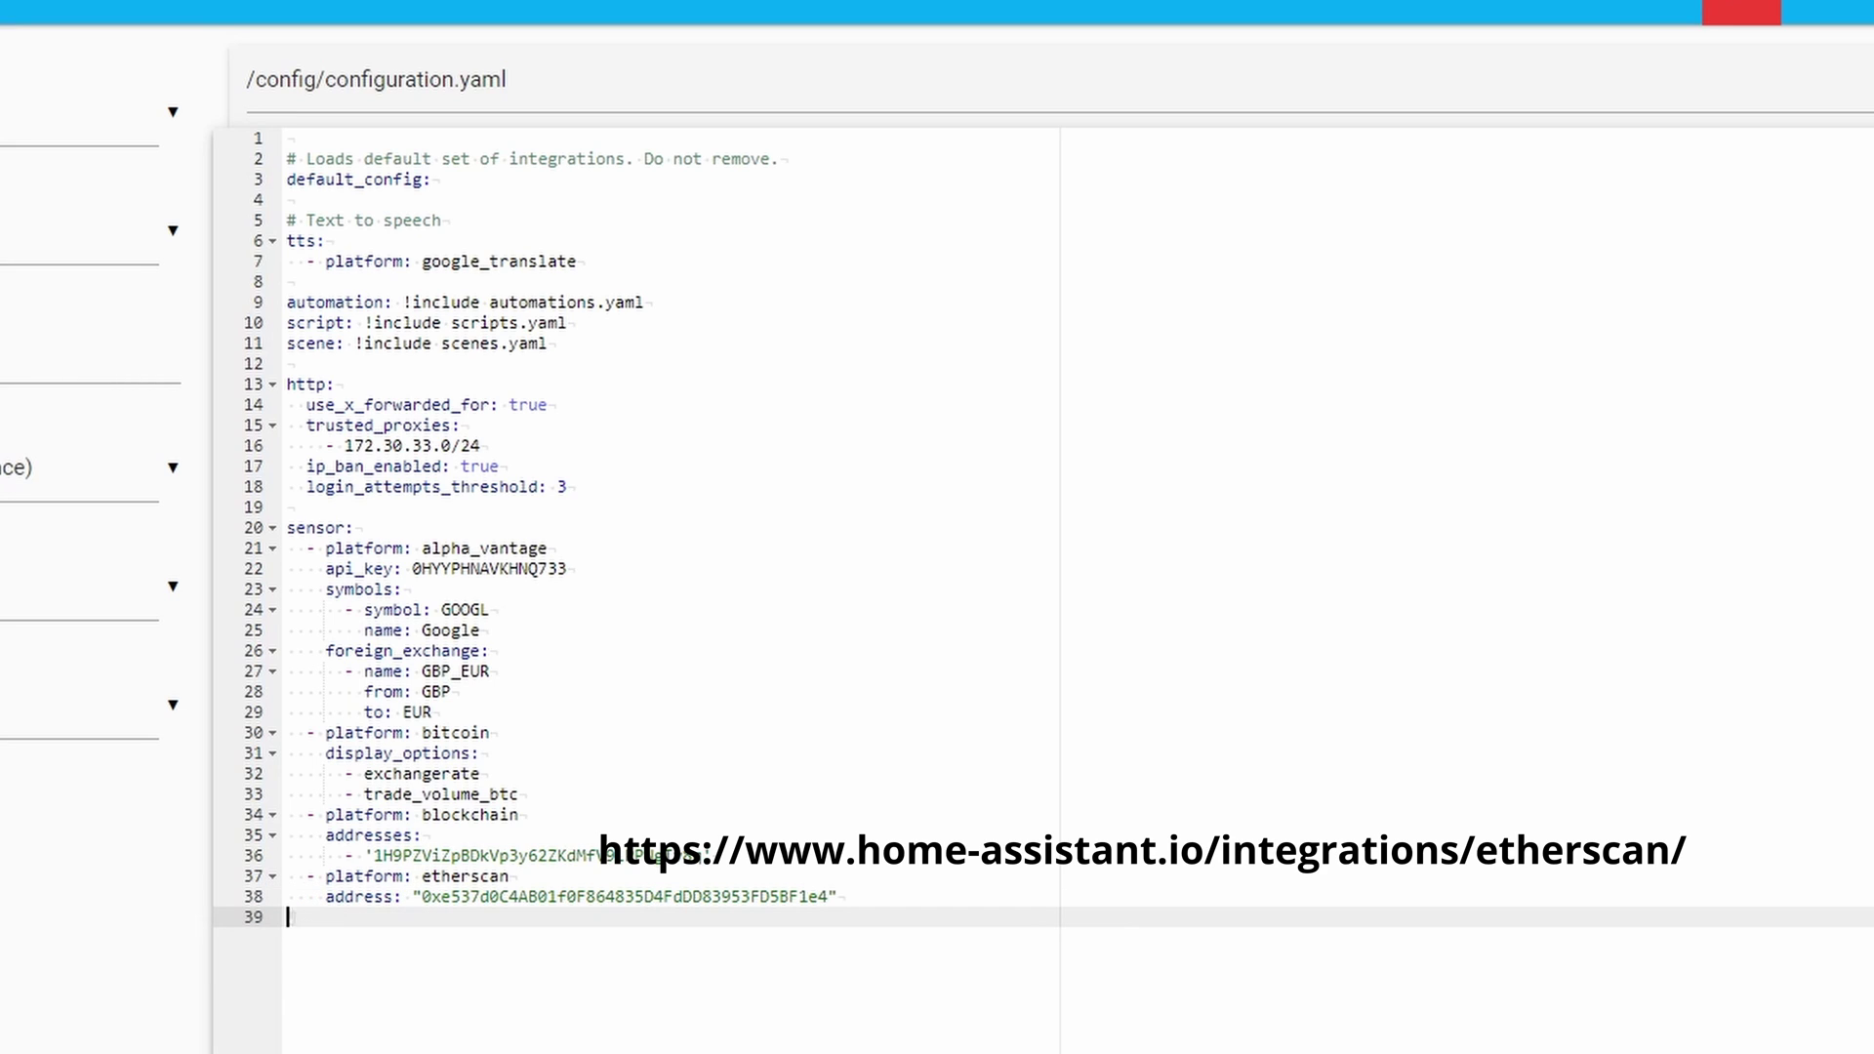
Add a second etherscan sensor with the wallet address, QBX token_address and token: QBX, then save.
{"action": "type", "text": "- platform: etherscan"}
{"action": "key", "text": "Return"}
{"action": "type", "text": "address: \""}
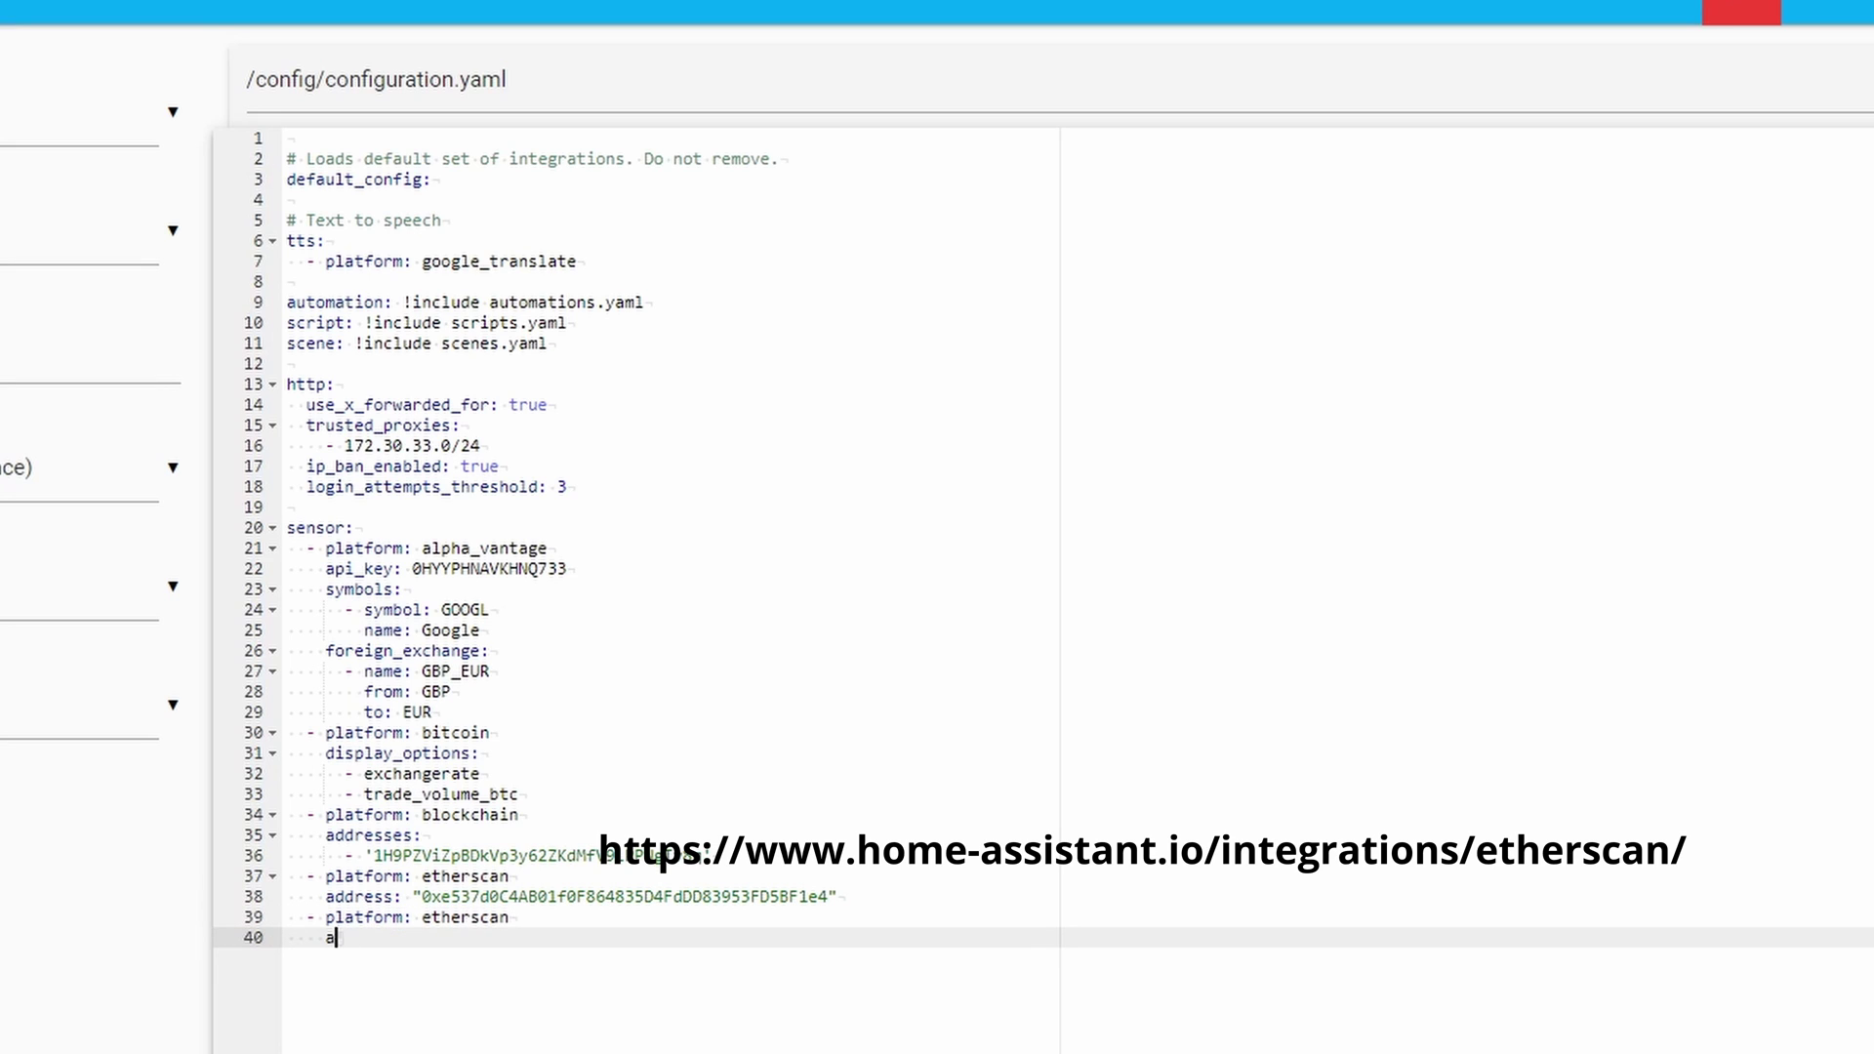
{"action": "key", "text": "End"}
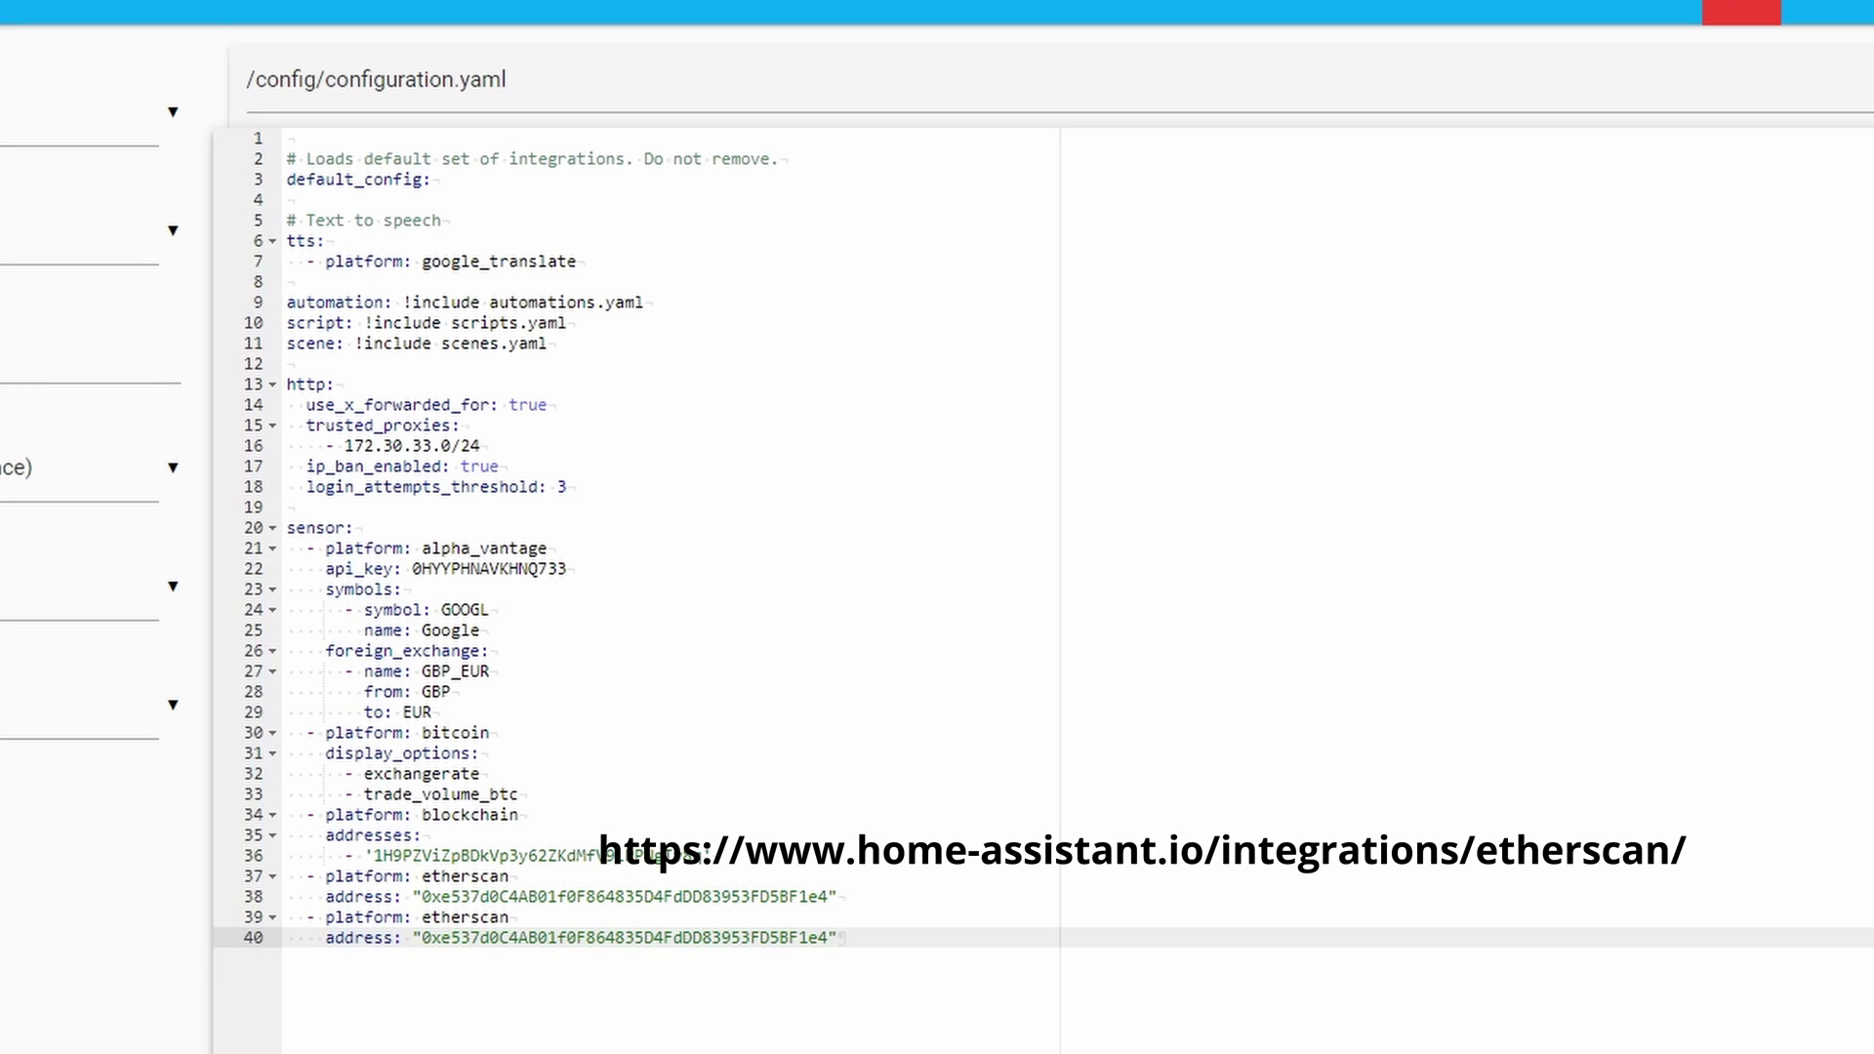
{"action": "key", "text": "Return"}
{"action": "type", "text": "token_address: \""}
{"action": "key", "text": "ctrl+z"}
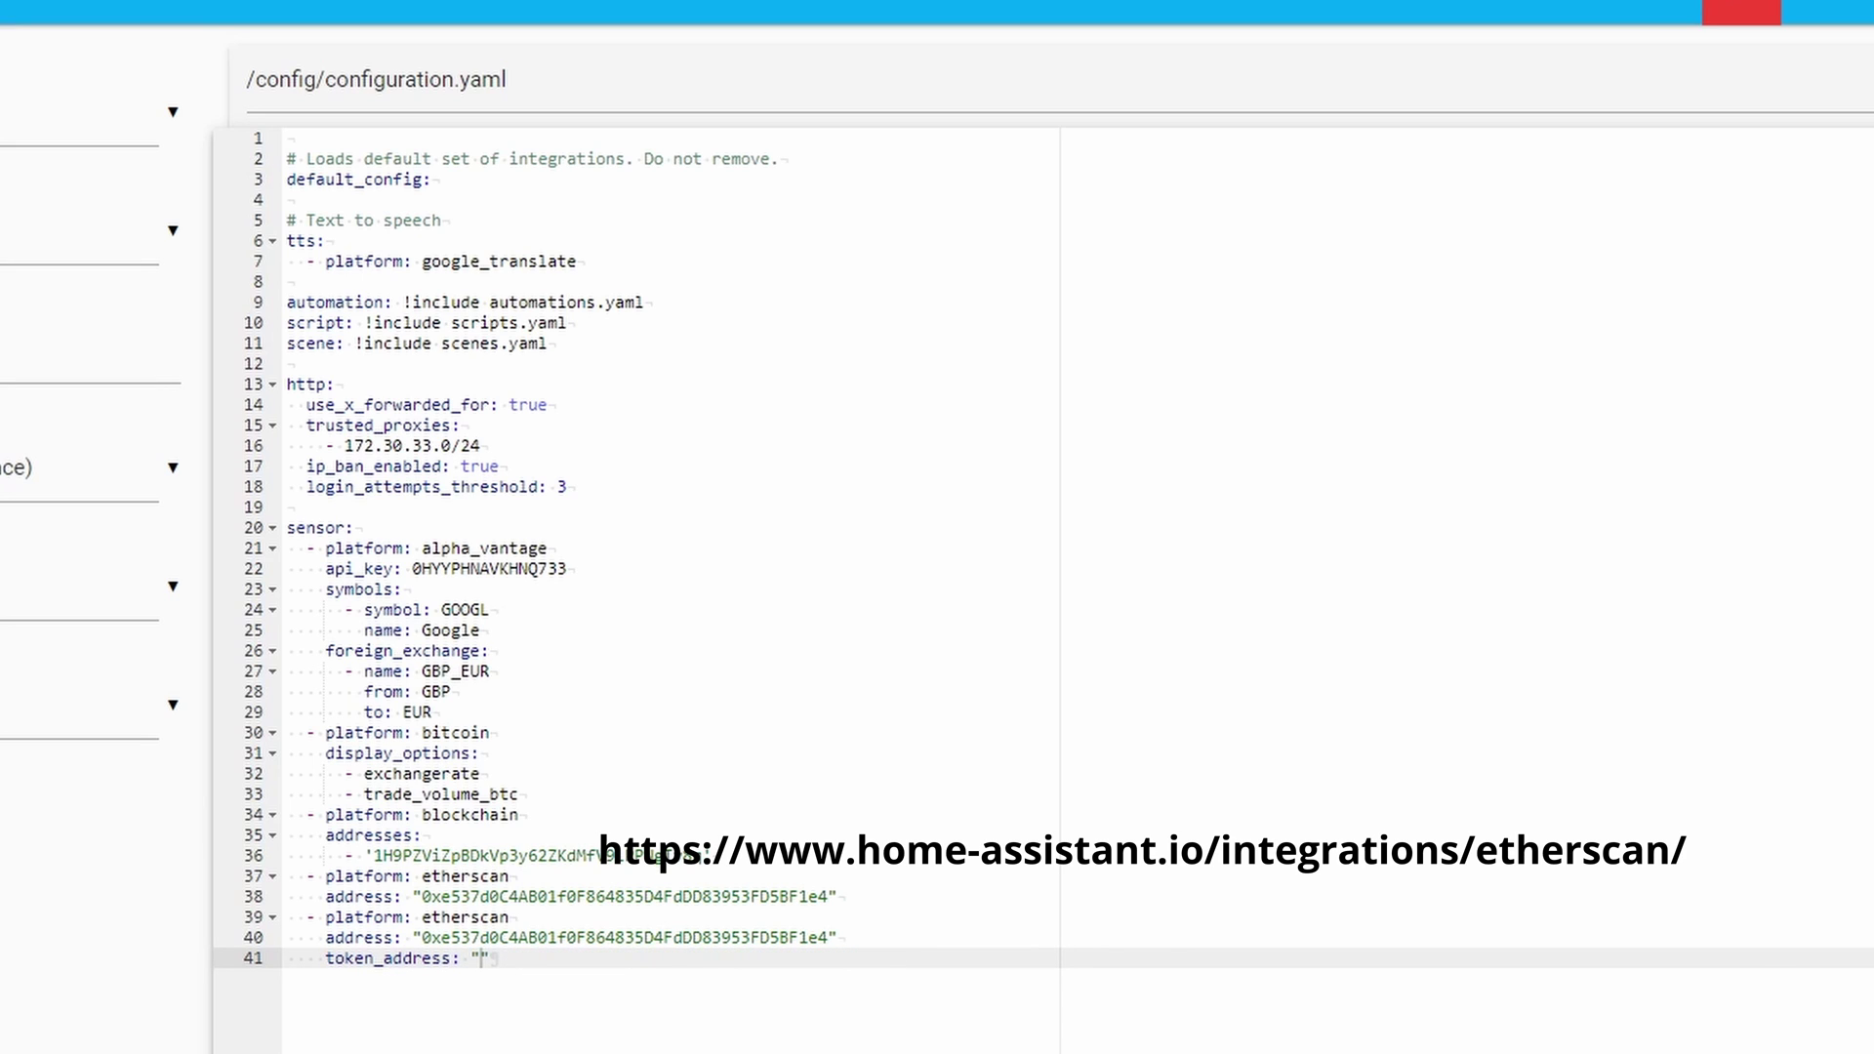
{"action": "key", "text": "ctrl+v"}
{"action": "key", "text": "End"}
{"action": "key", "text": "Return"}
{"action": "type", "text": "token: QBX"}
{"action": "key", "text": "Return"}
{"action": "key", "text": "ctrl+s"}
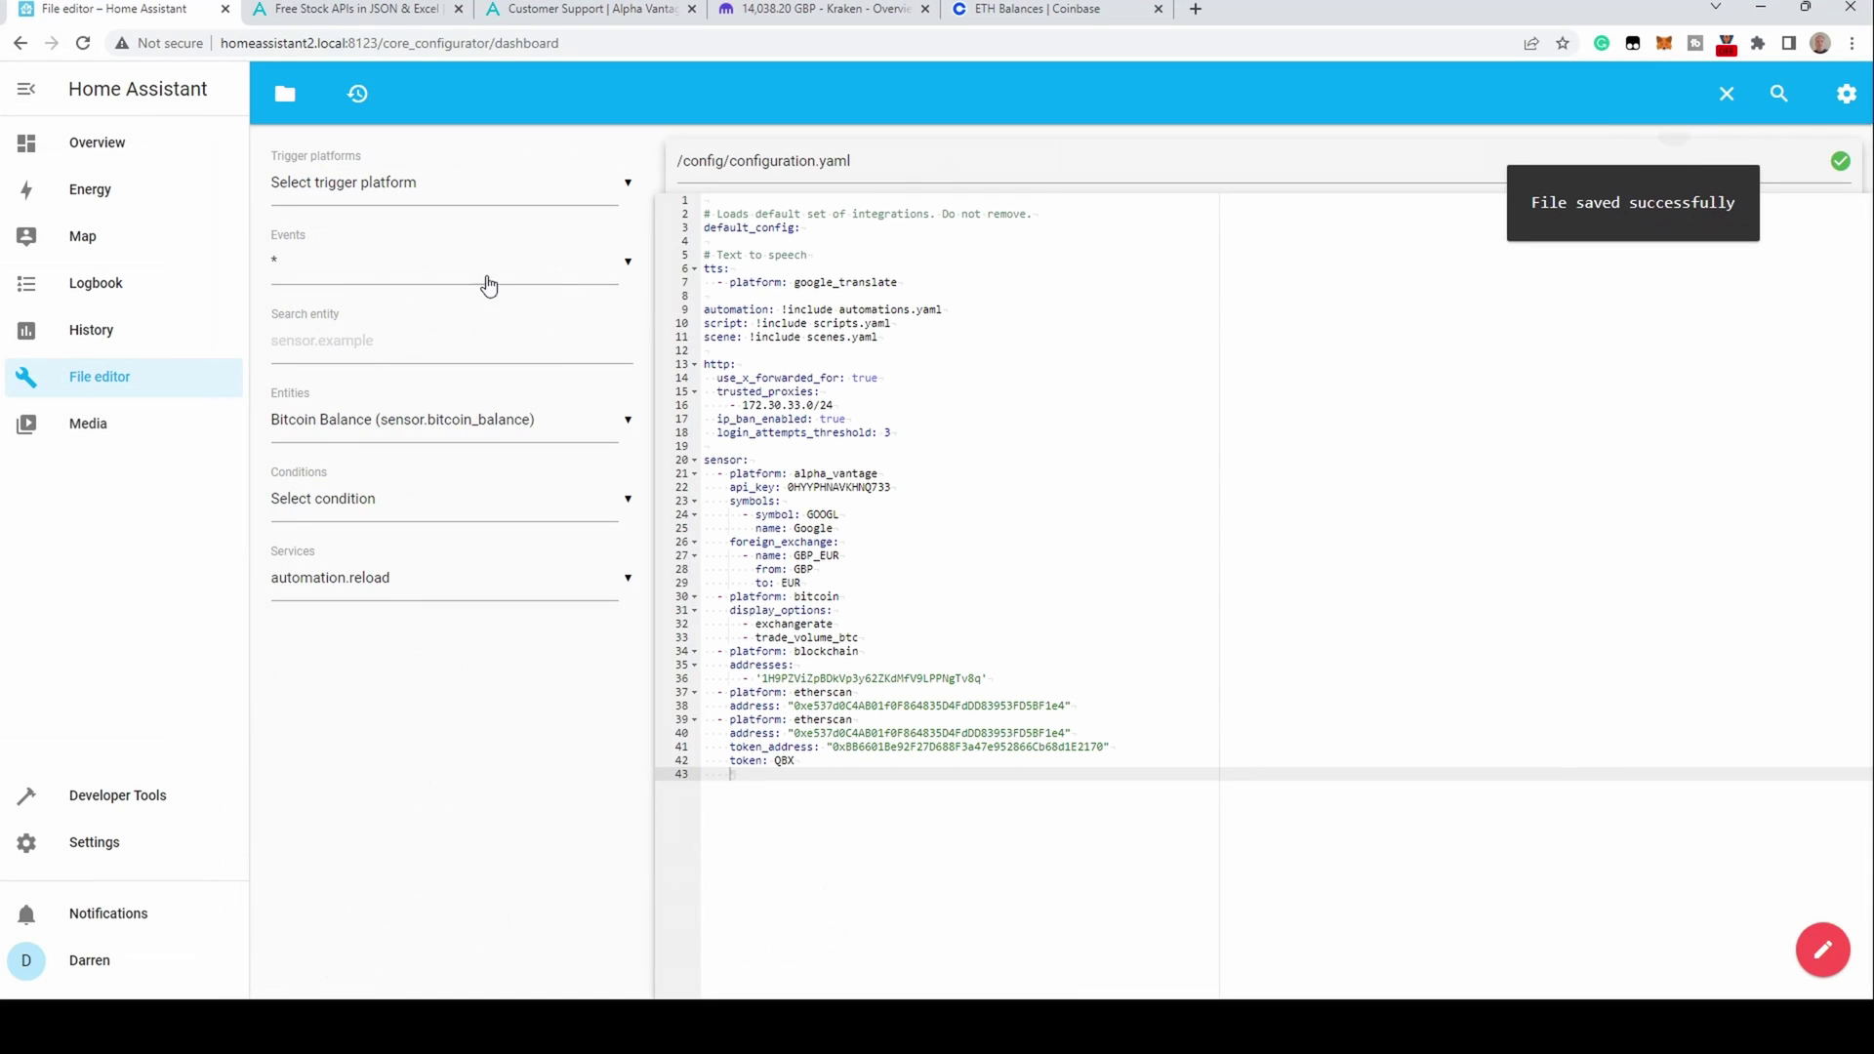
{"action": "left_click", "coordinate": [97, 805]}
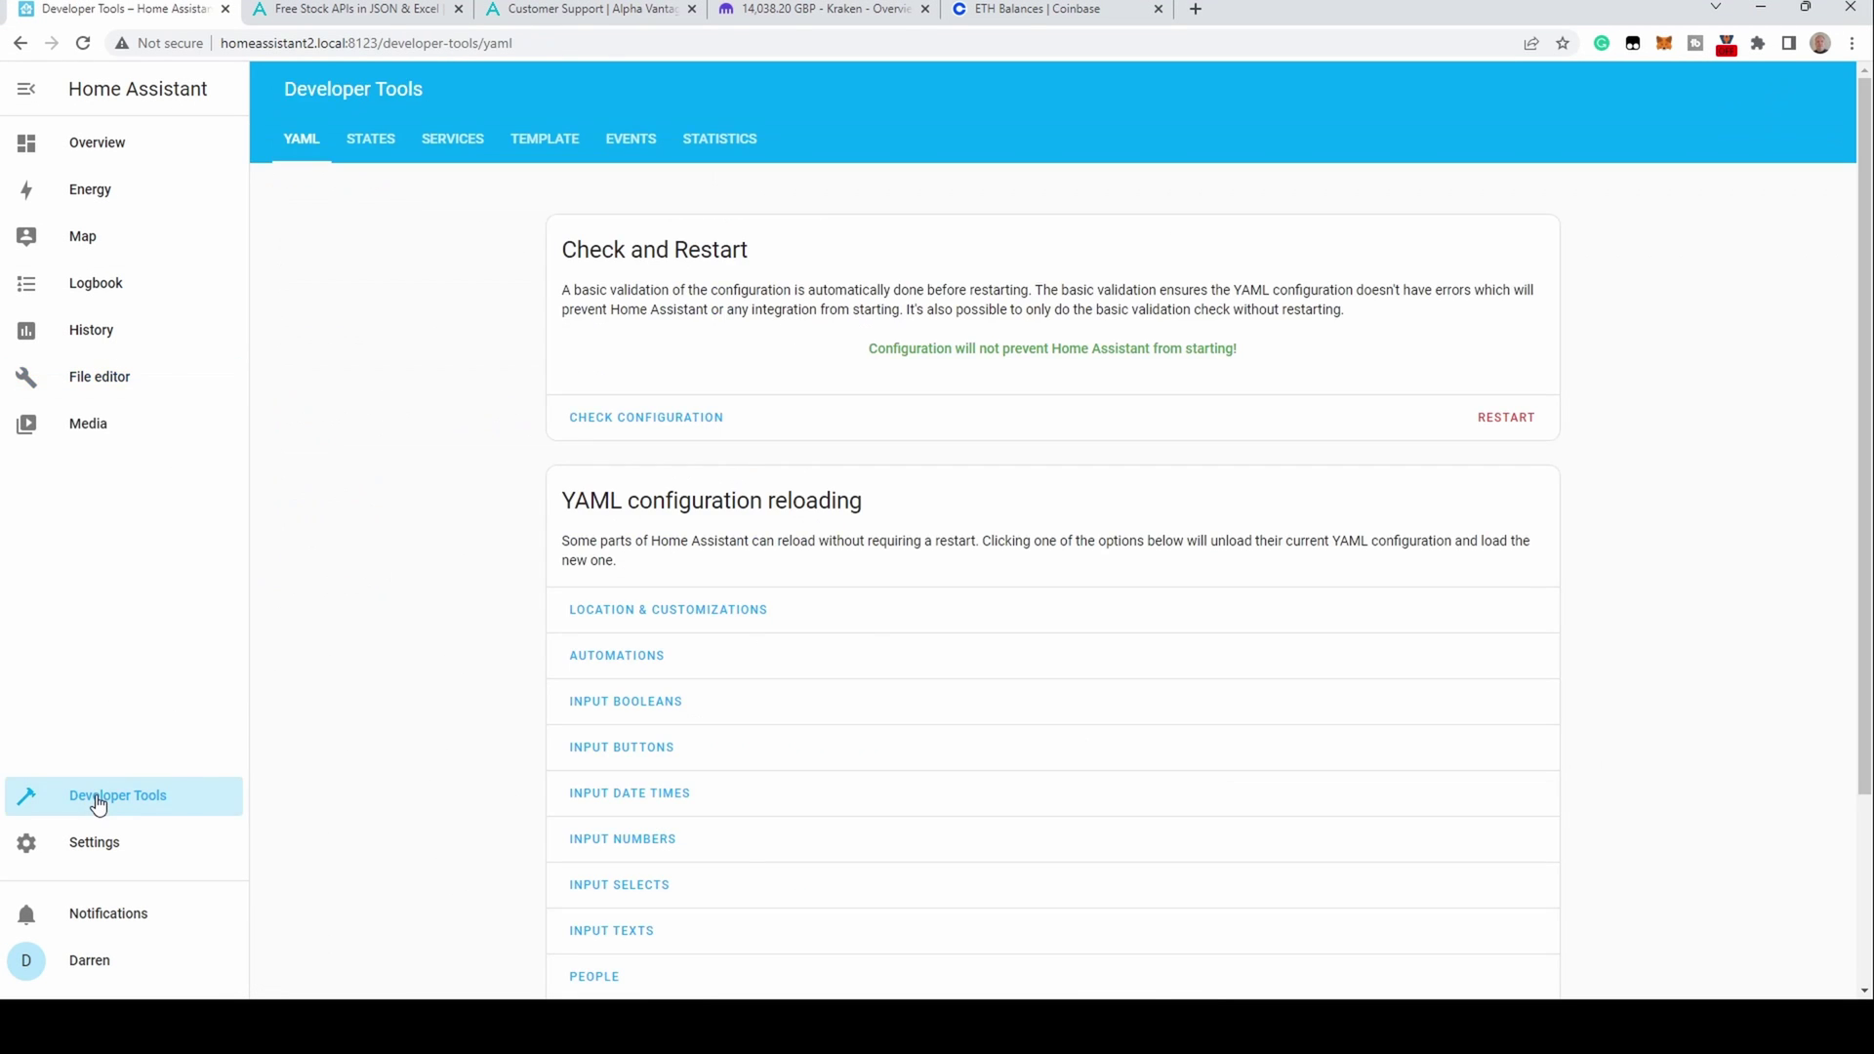
Check the configuration, restart Home Assistant, and view the new ETH Balance and QBX Balance sensors.
{"action": "left_click", "coordinate": [616, 419]}
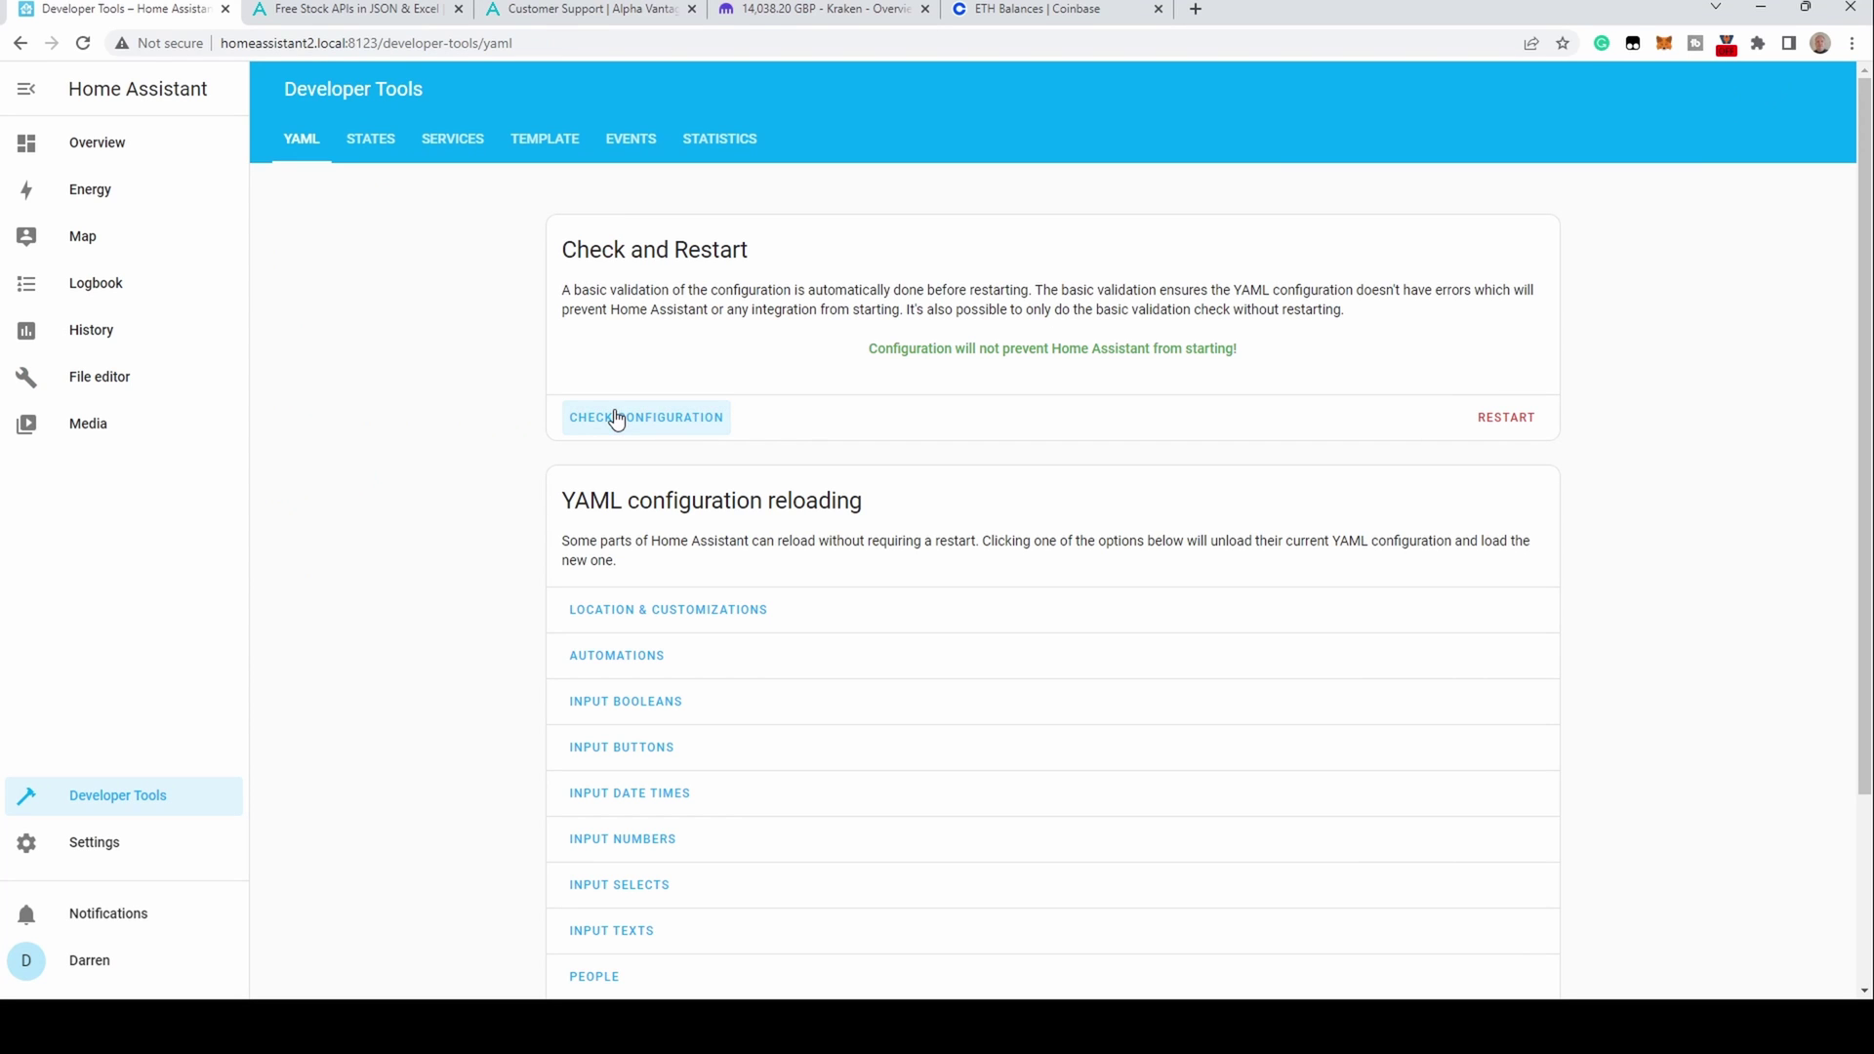
{"action": "left_click", "coordinate": [1504, 419]}
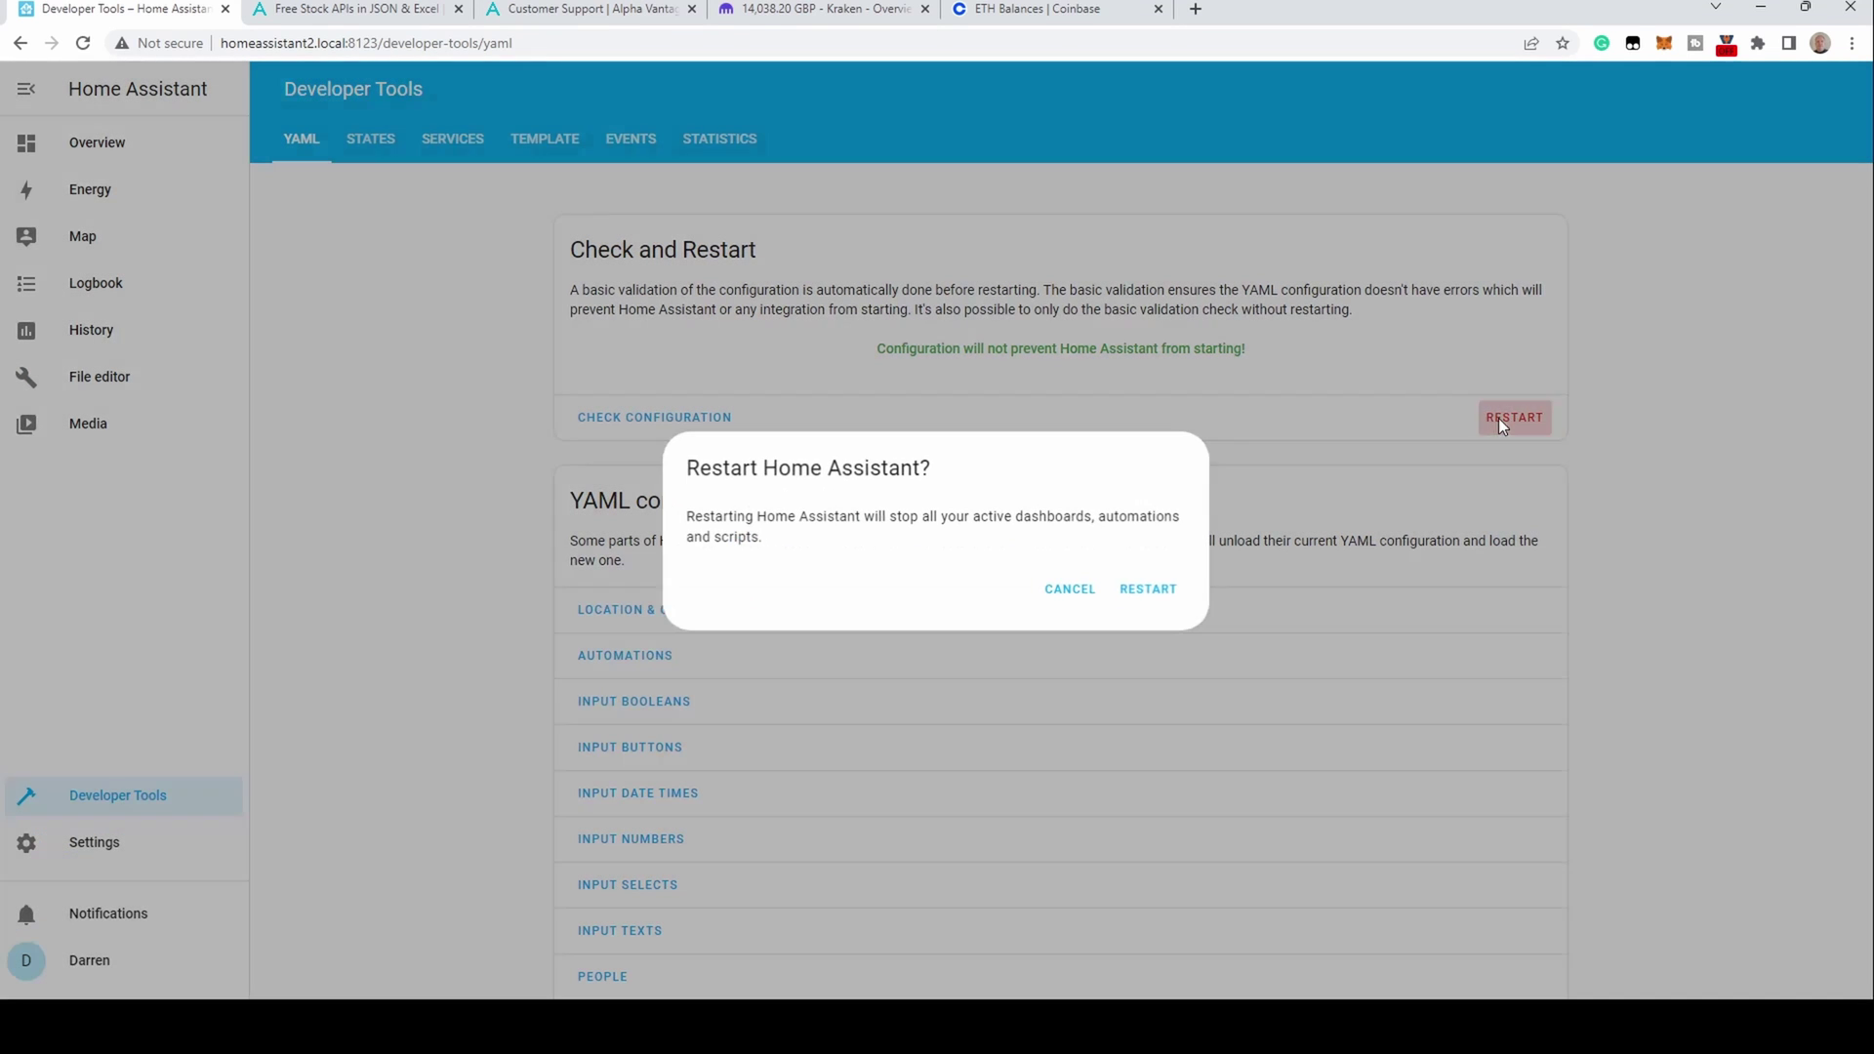
{"action": "left_click", "coordinate": [1158, 600]}
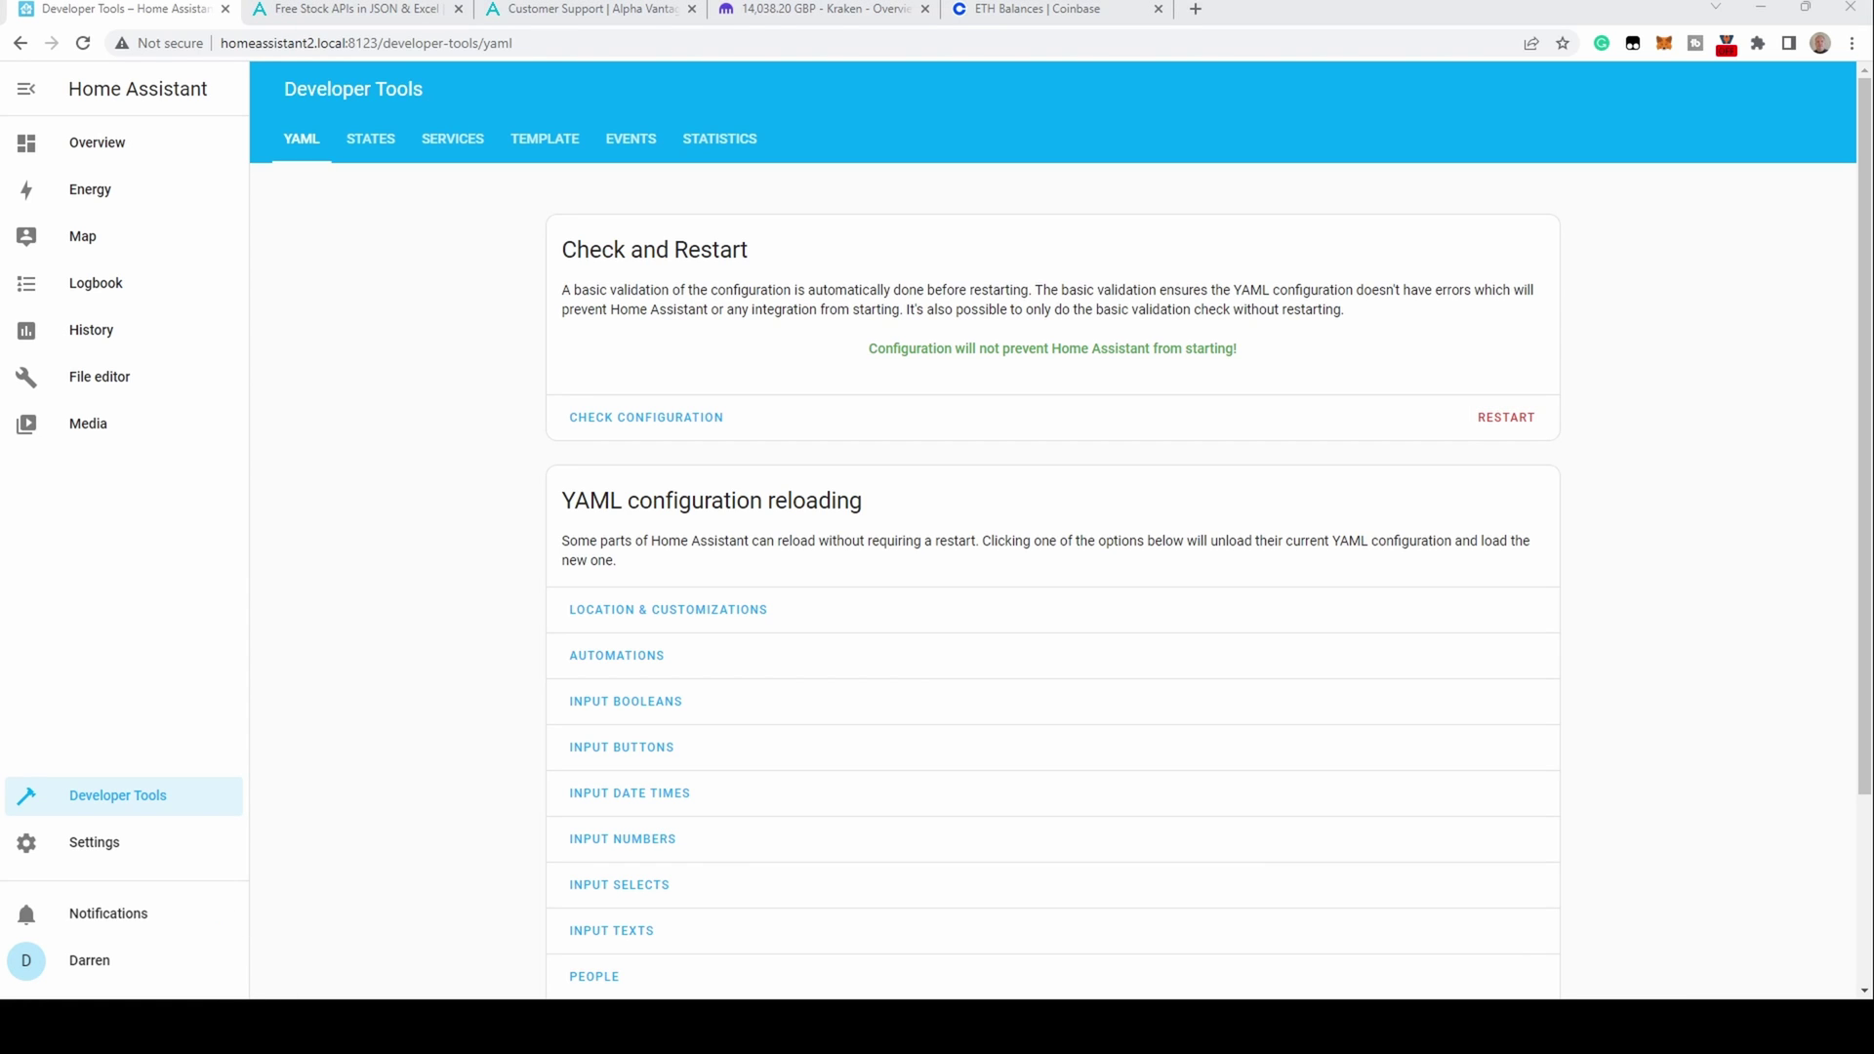
{"action": "left_click", "coordinate": [97, 146]}
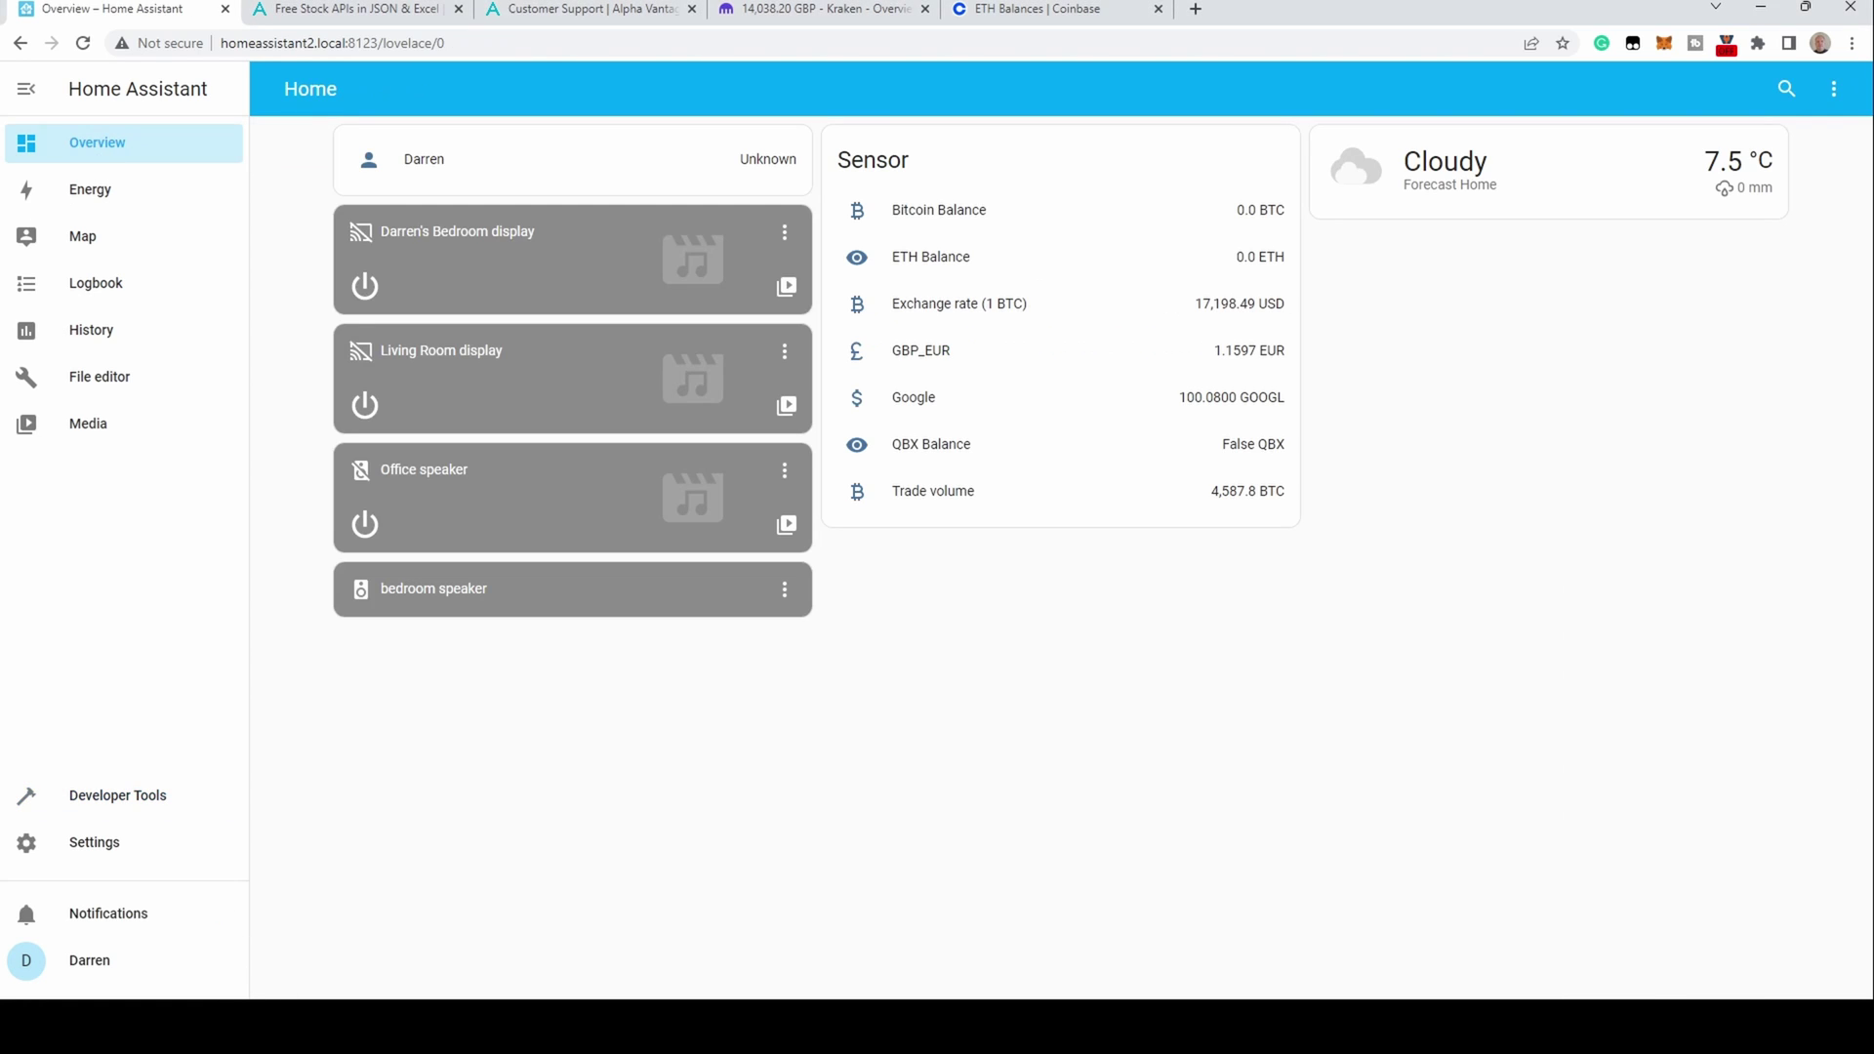
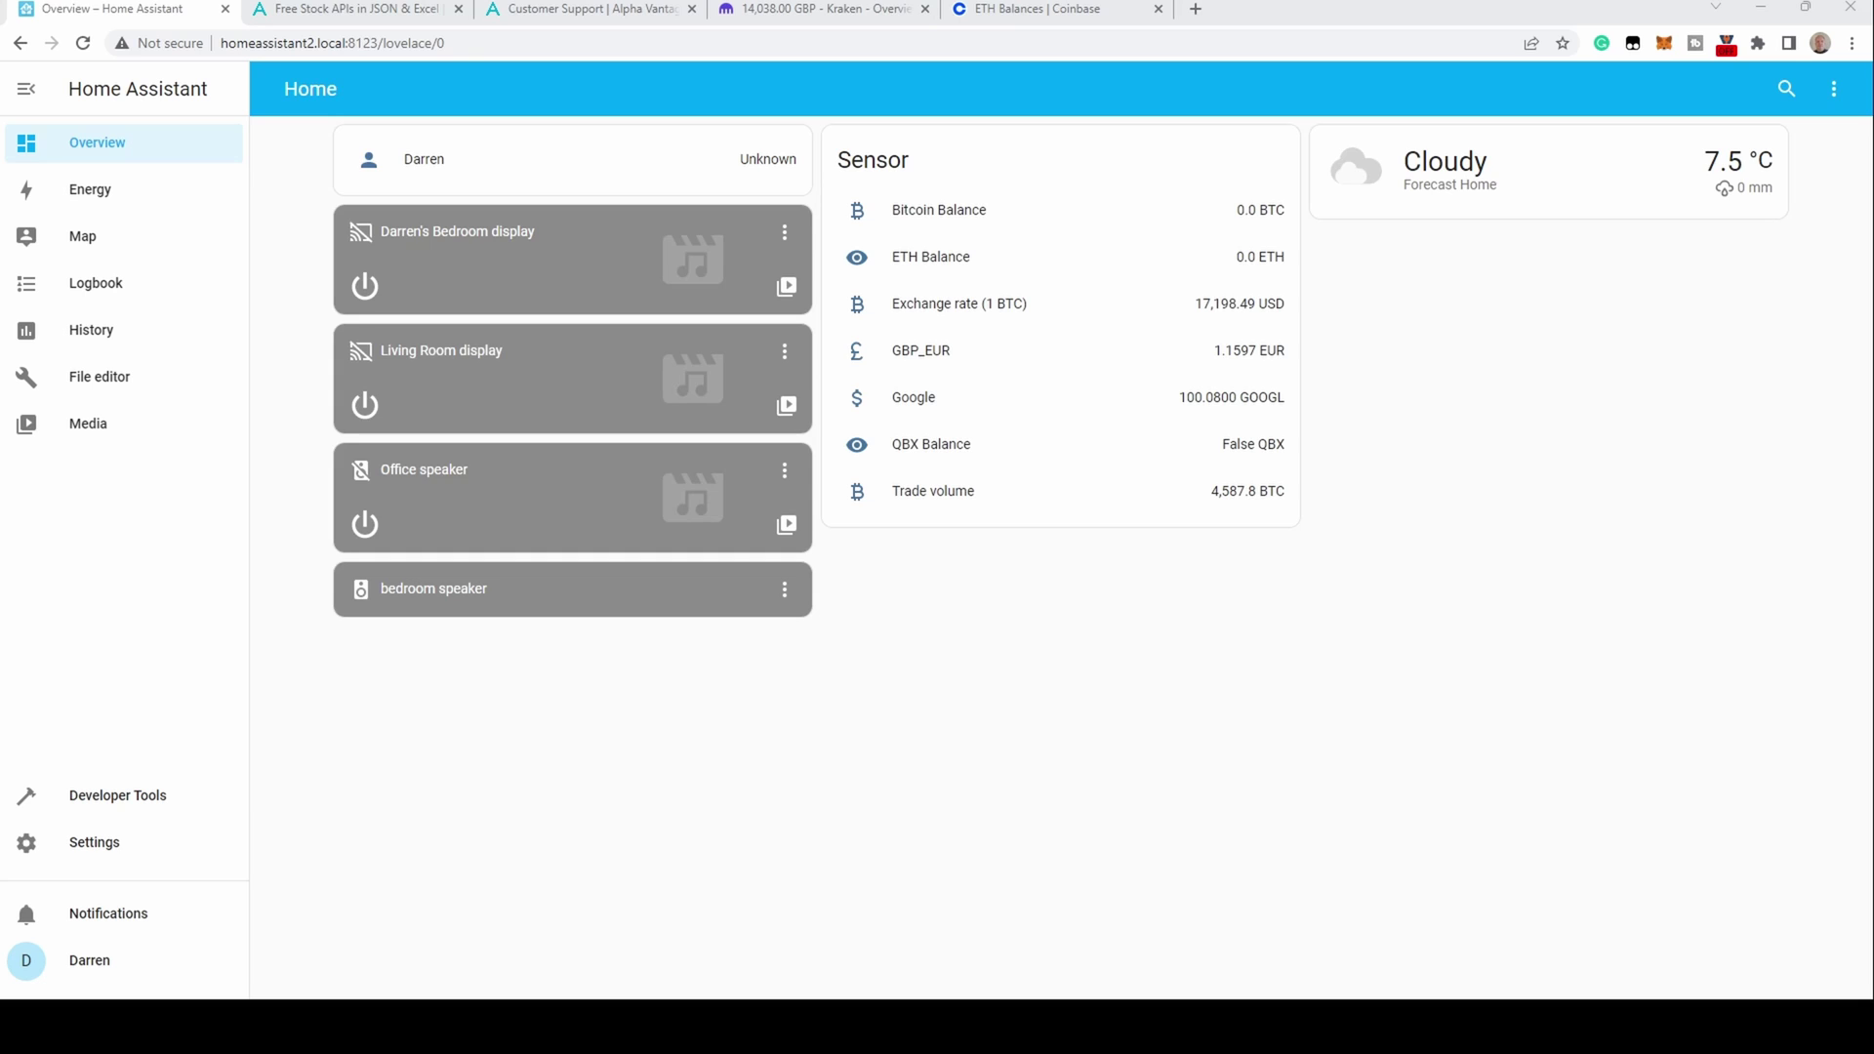
Add the Kraken integration under Devices & Services, searching 'kra' and completing setup.
{"action": "left_click", "coordinate": [122, 845]}
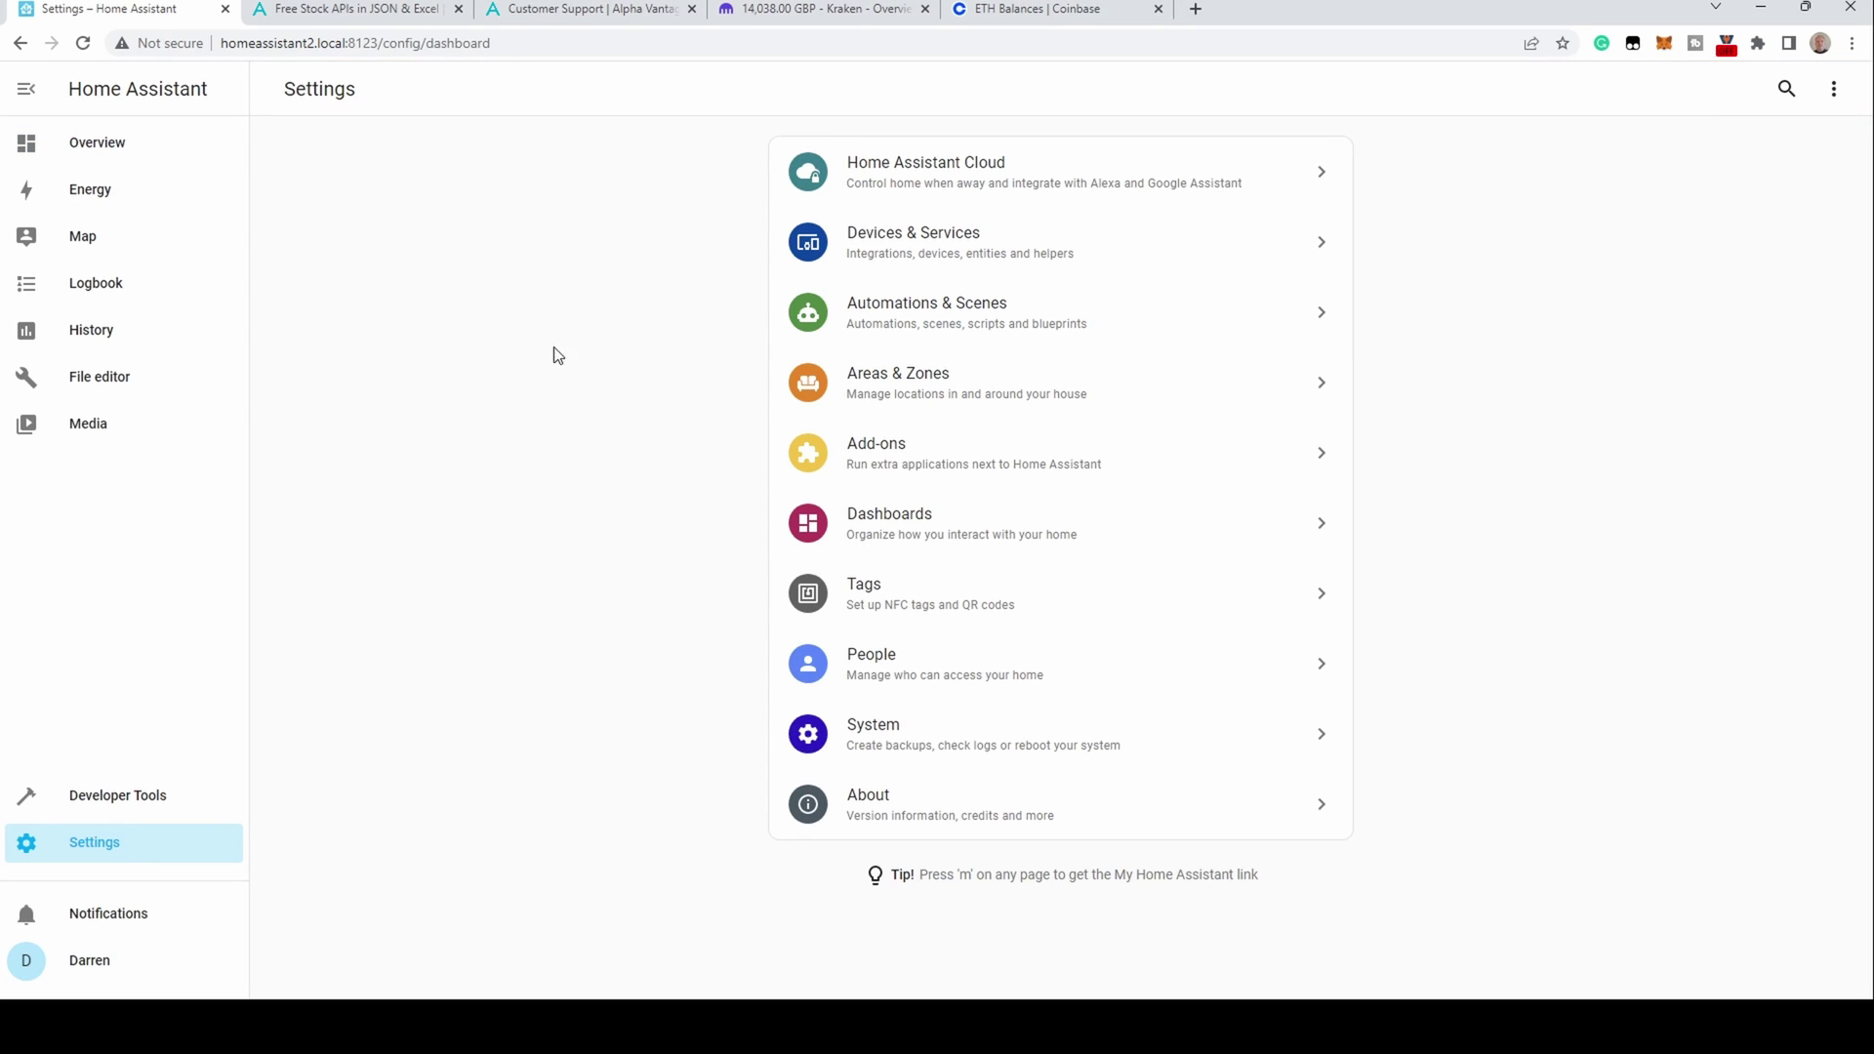
{"action": "left_click", "coordinate": [883, 250]}
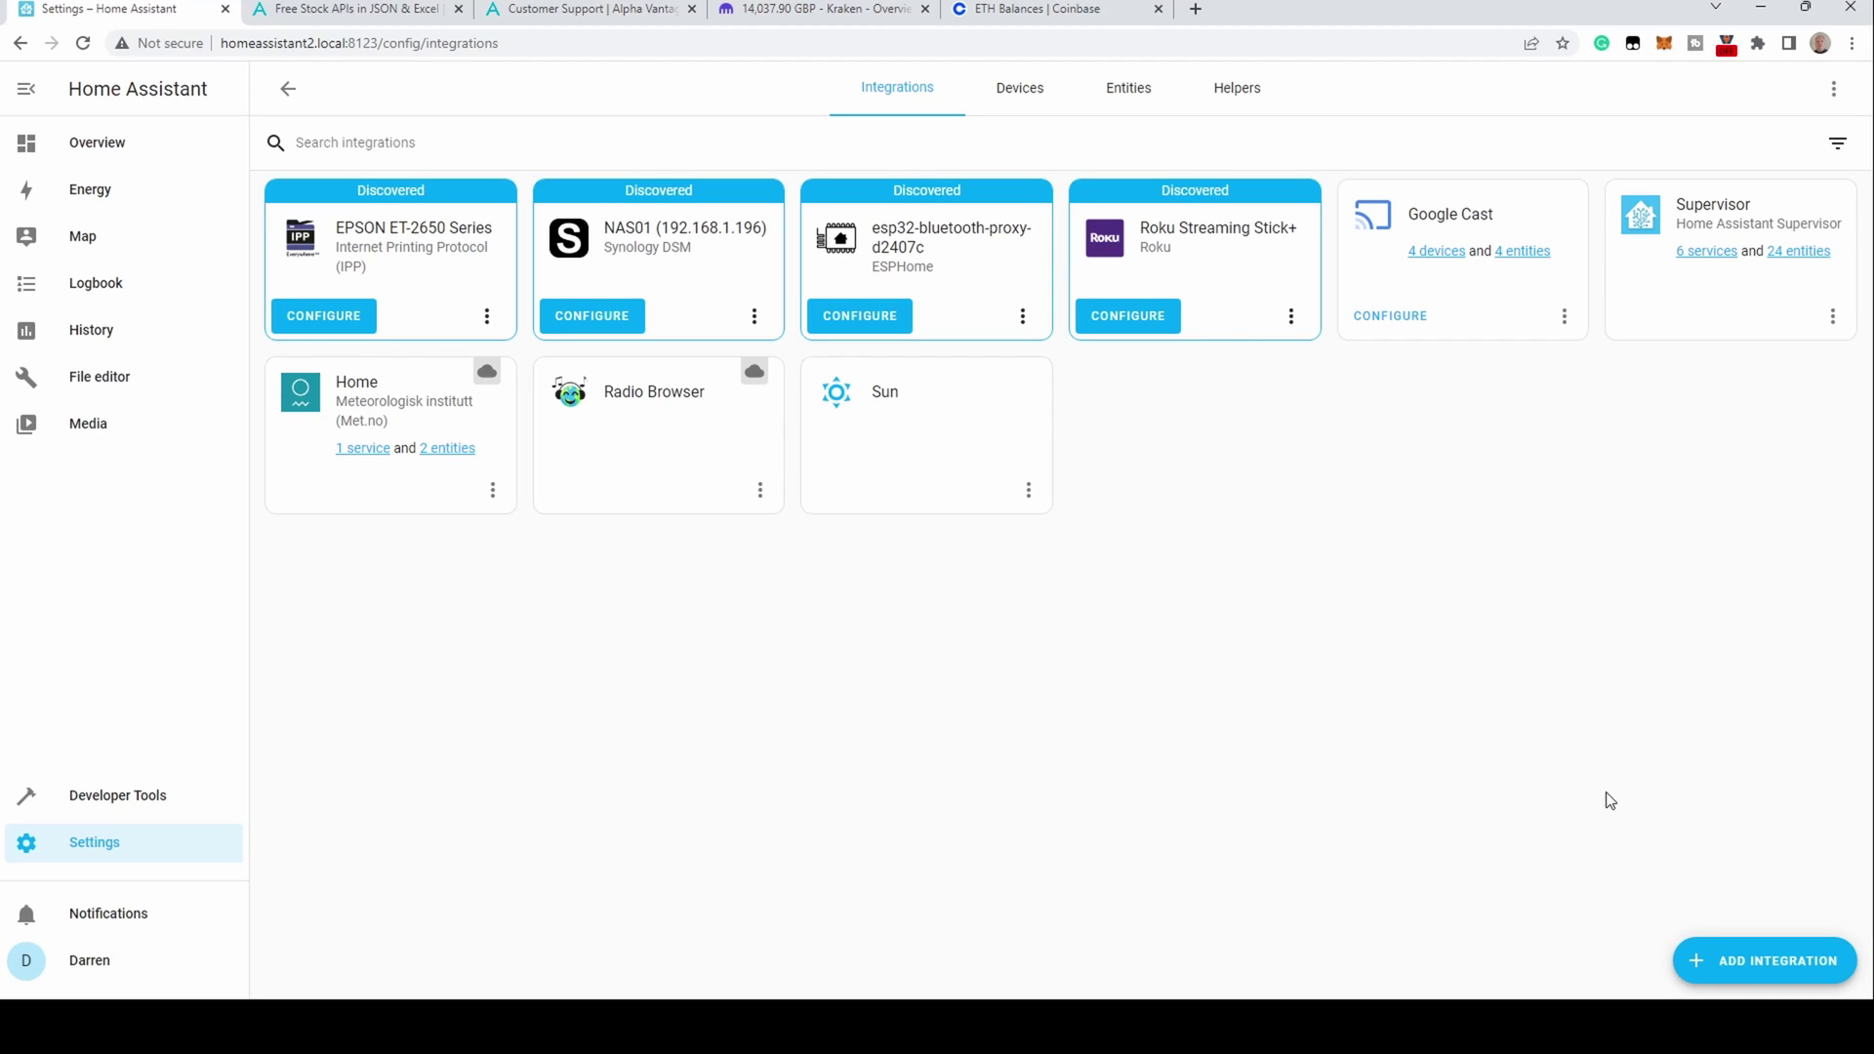
{"action": "left_click", "coordinate": [1778, 964]}
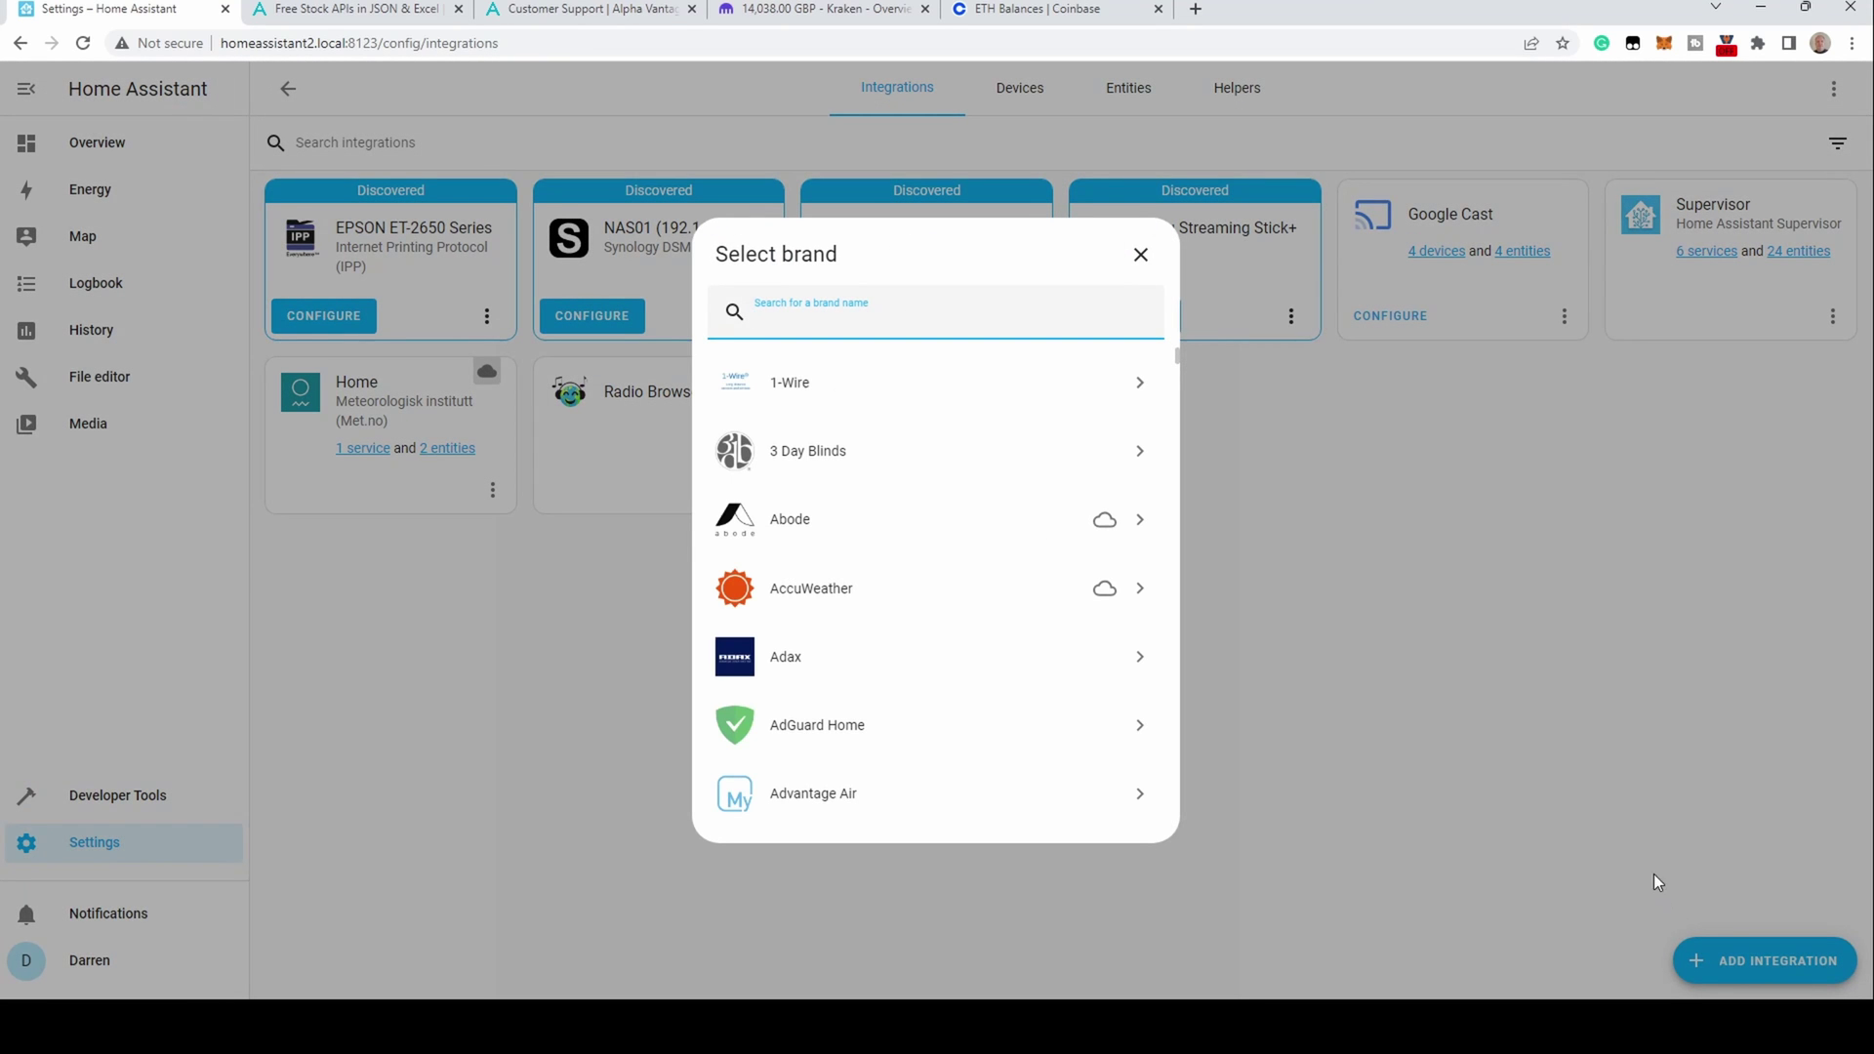
{"action": "type", "text": "kra"}
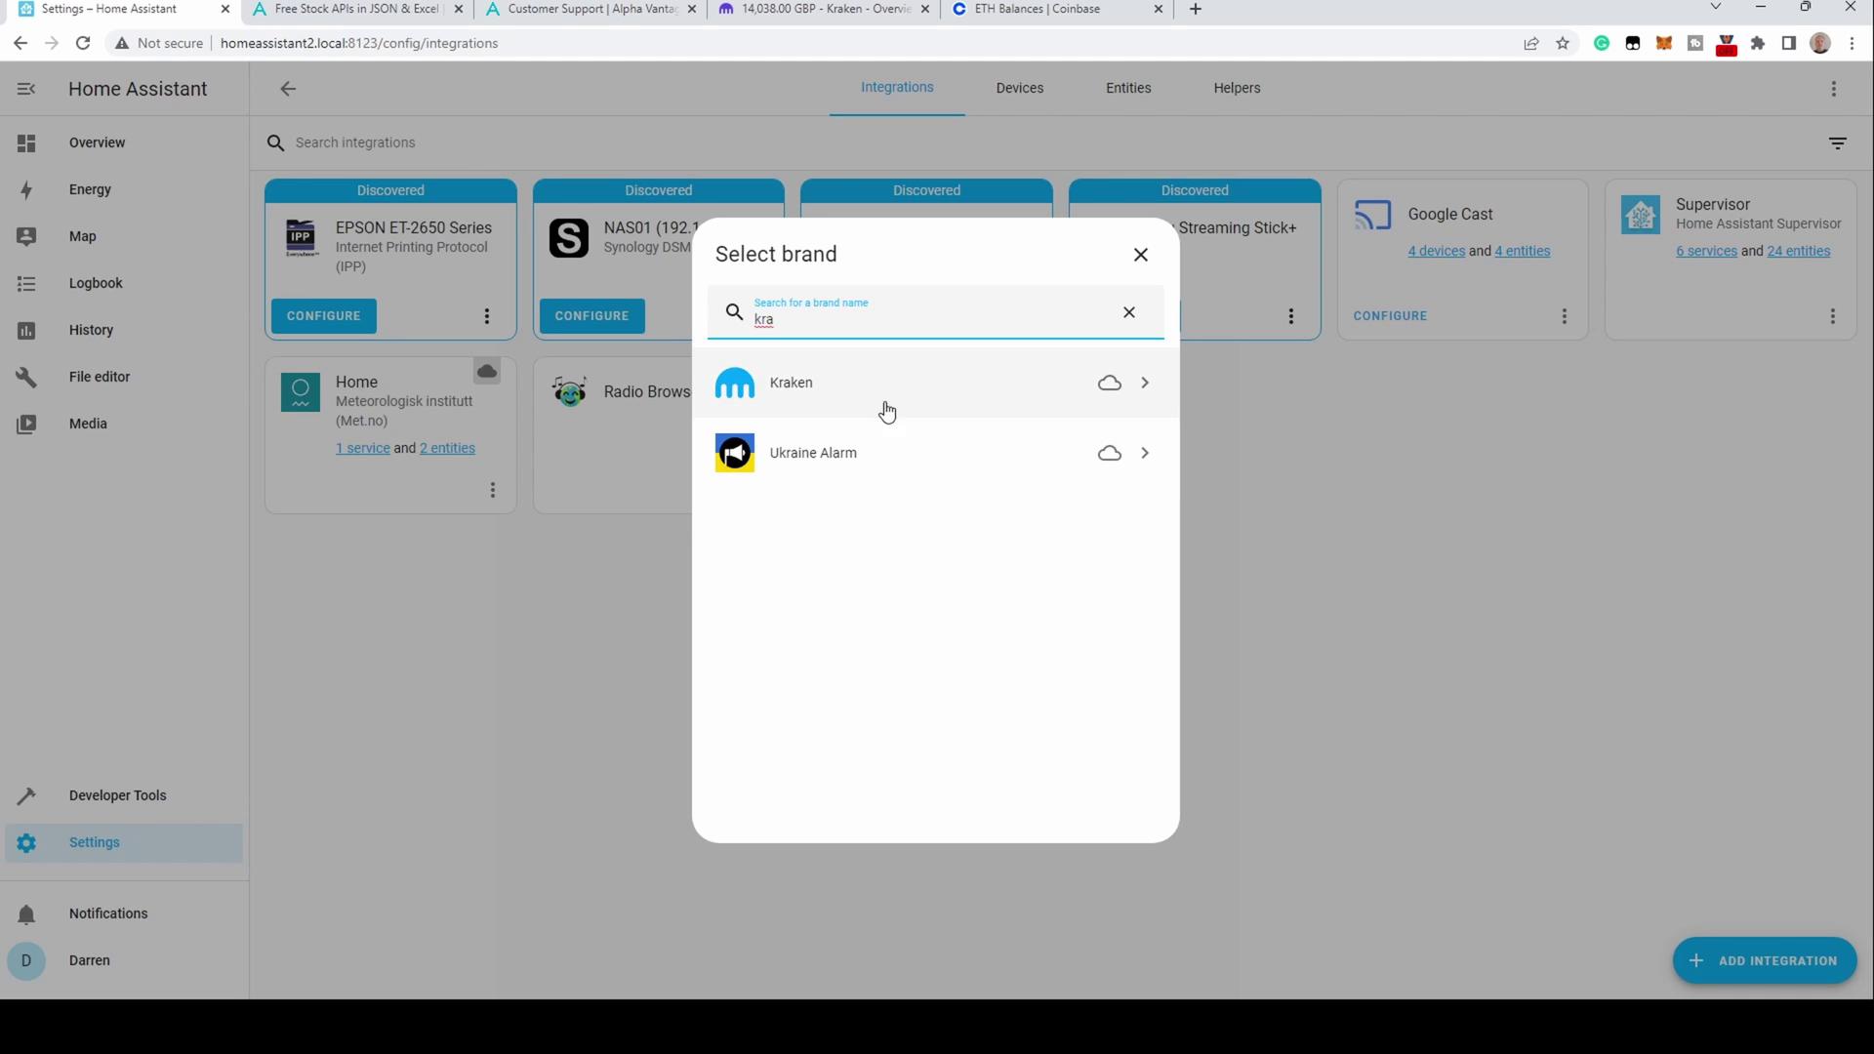
{"action": "left_click", "coordinate": [834, 387]}
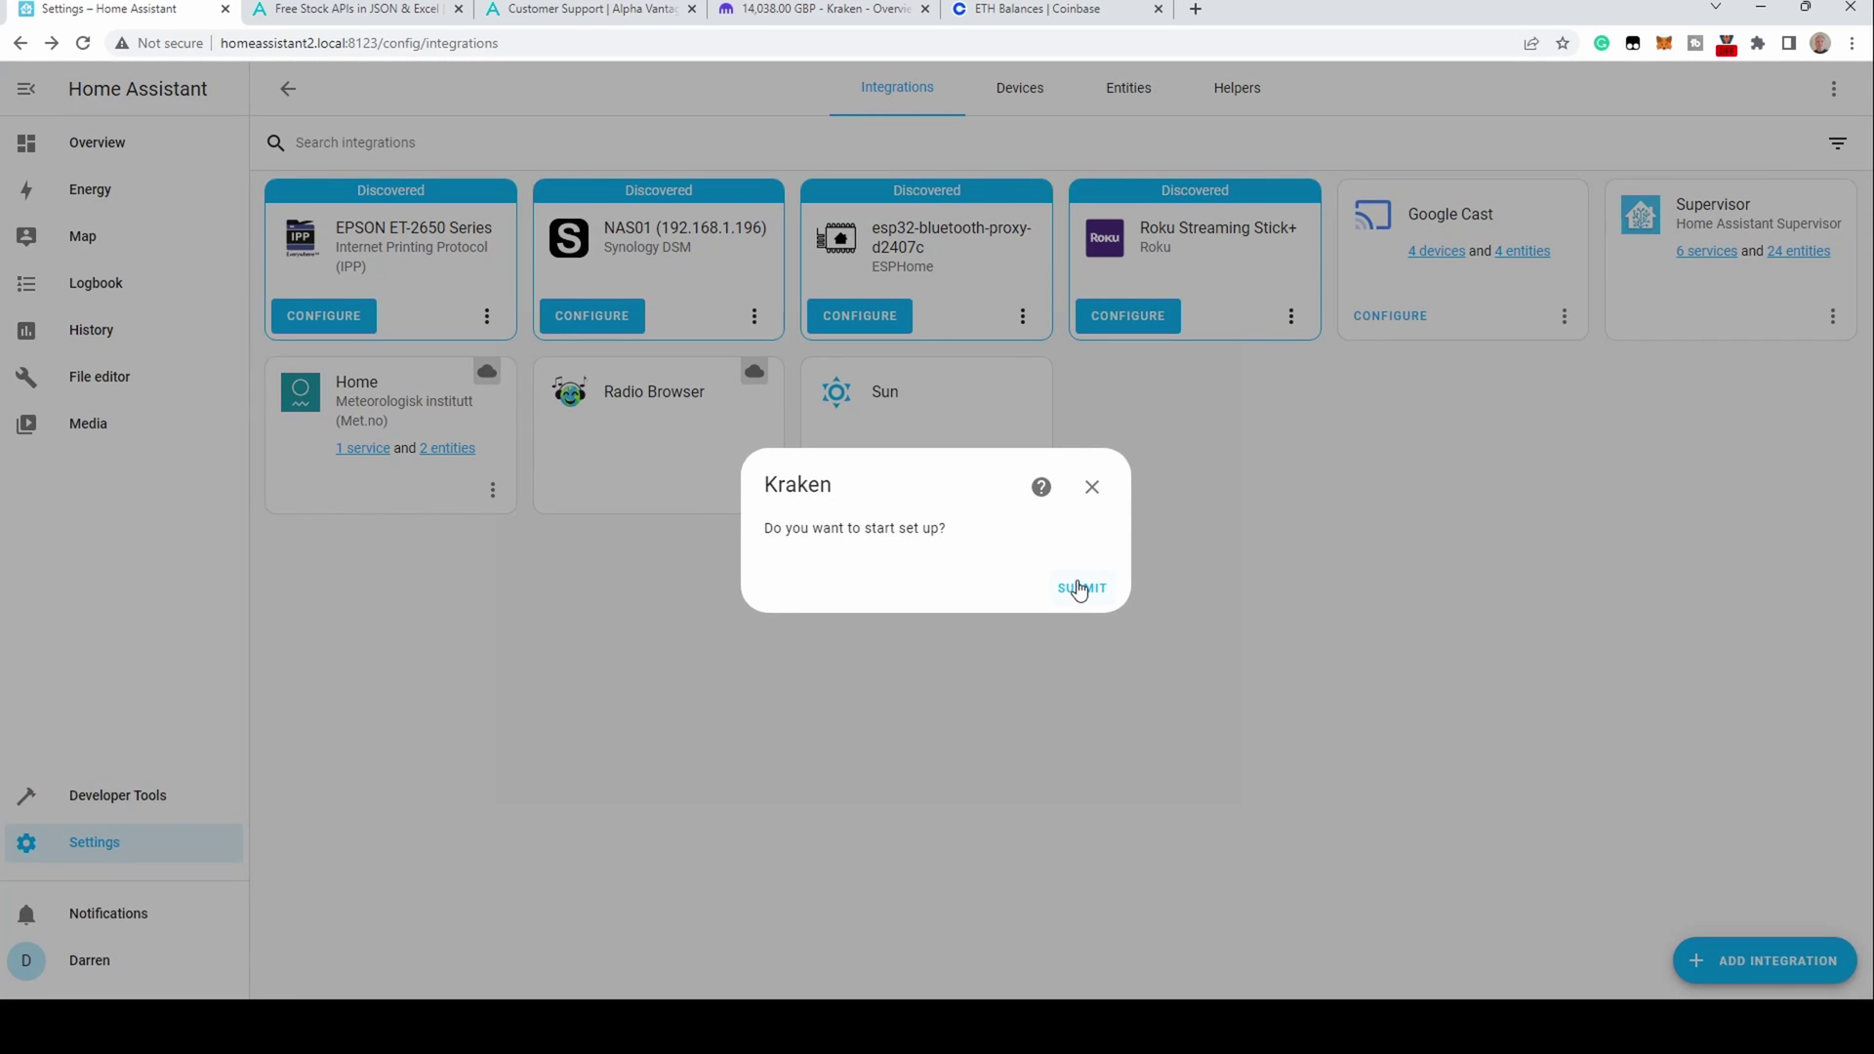
{"action": "left_click", "coordinate": [1079, 587]}
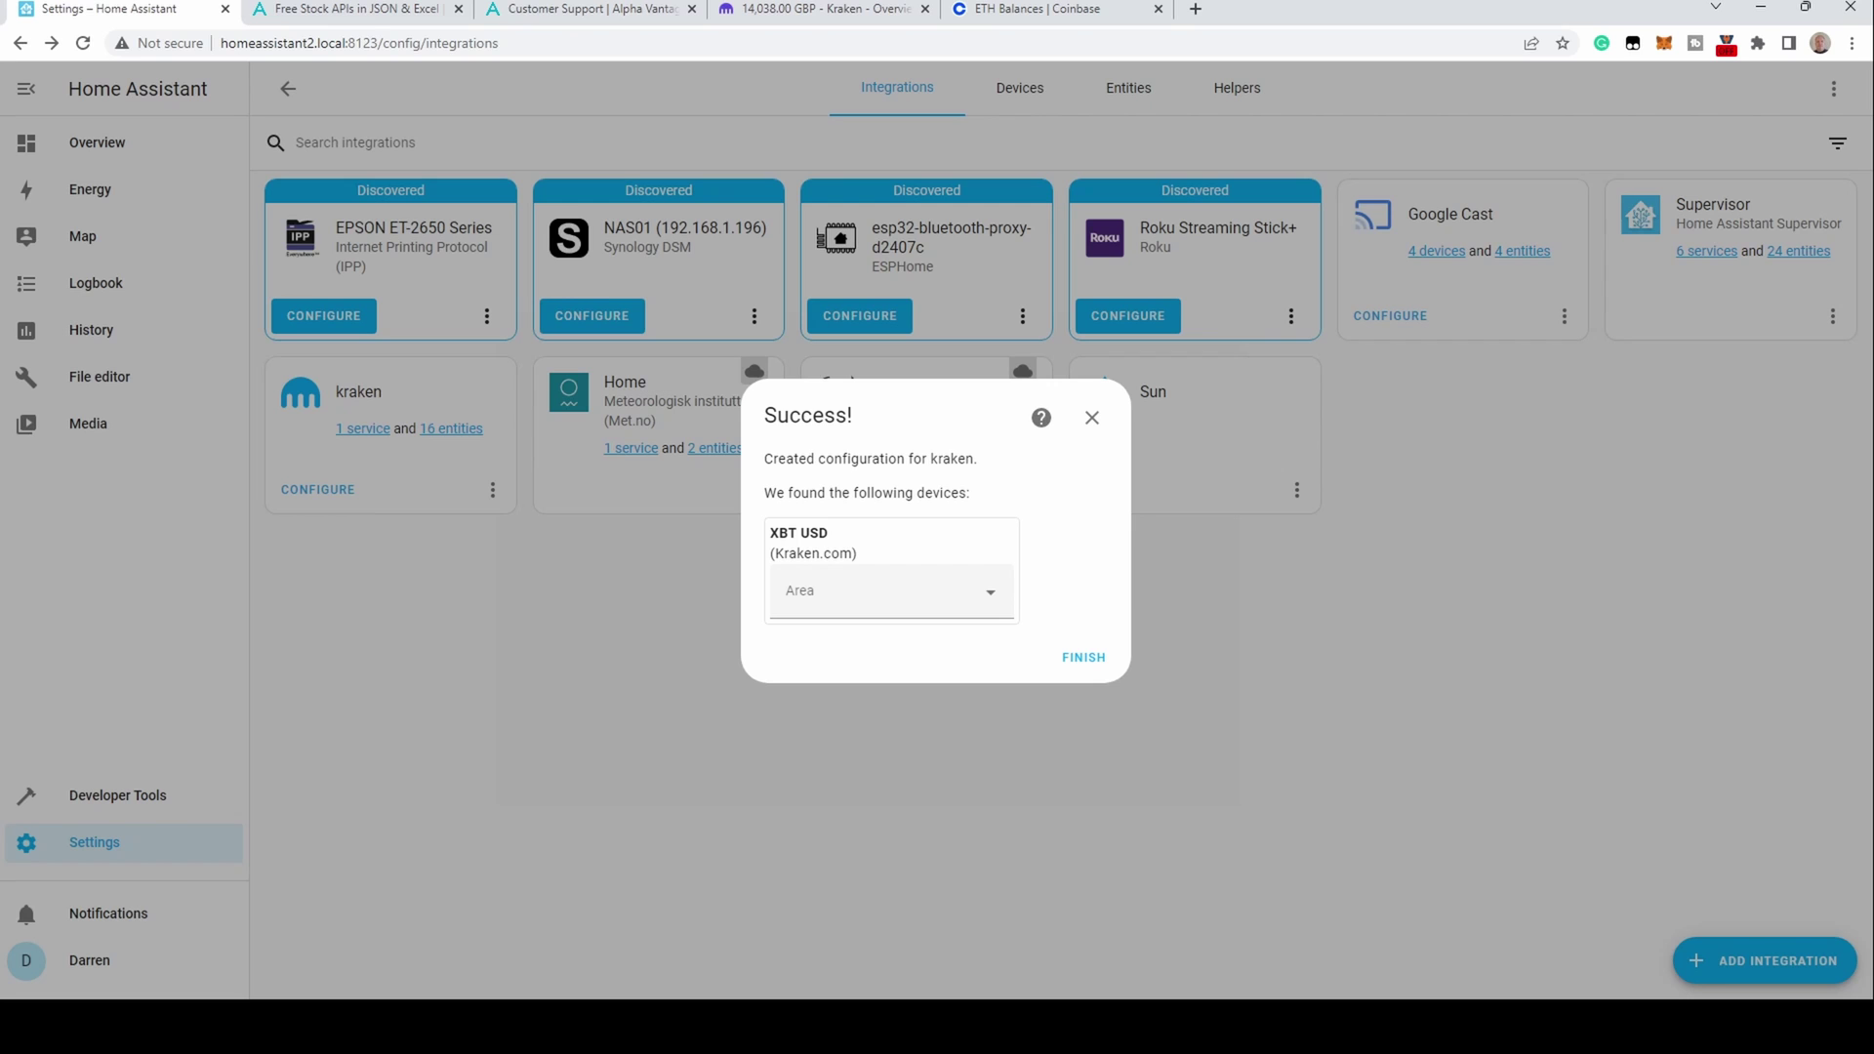
{"action": "left_click", "coordinate": [1094, 667]}
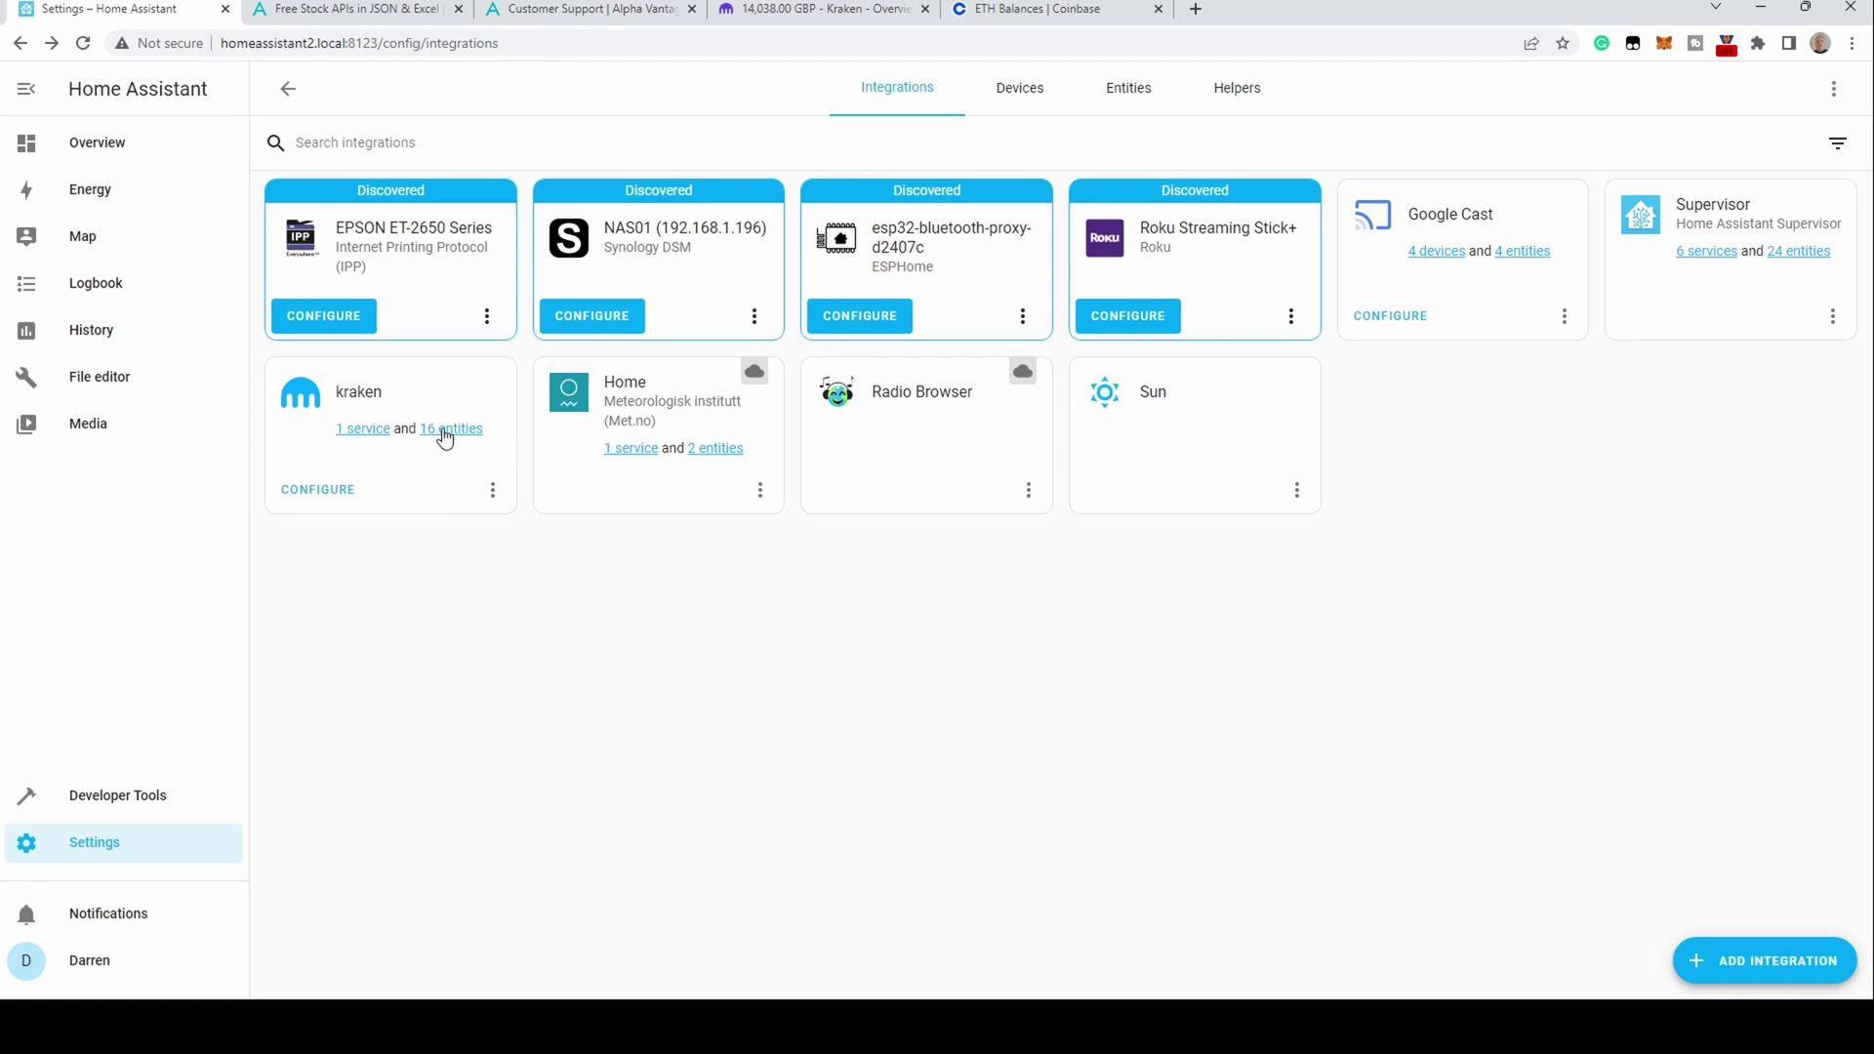
In Kraken's tracked asset pairs options, tick BCH/GBP and EUR/GBP.
{"action": "left_click", "coordinate": [294, 488]}
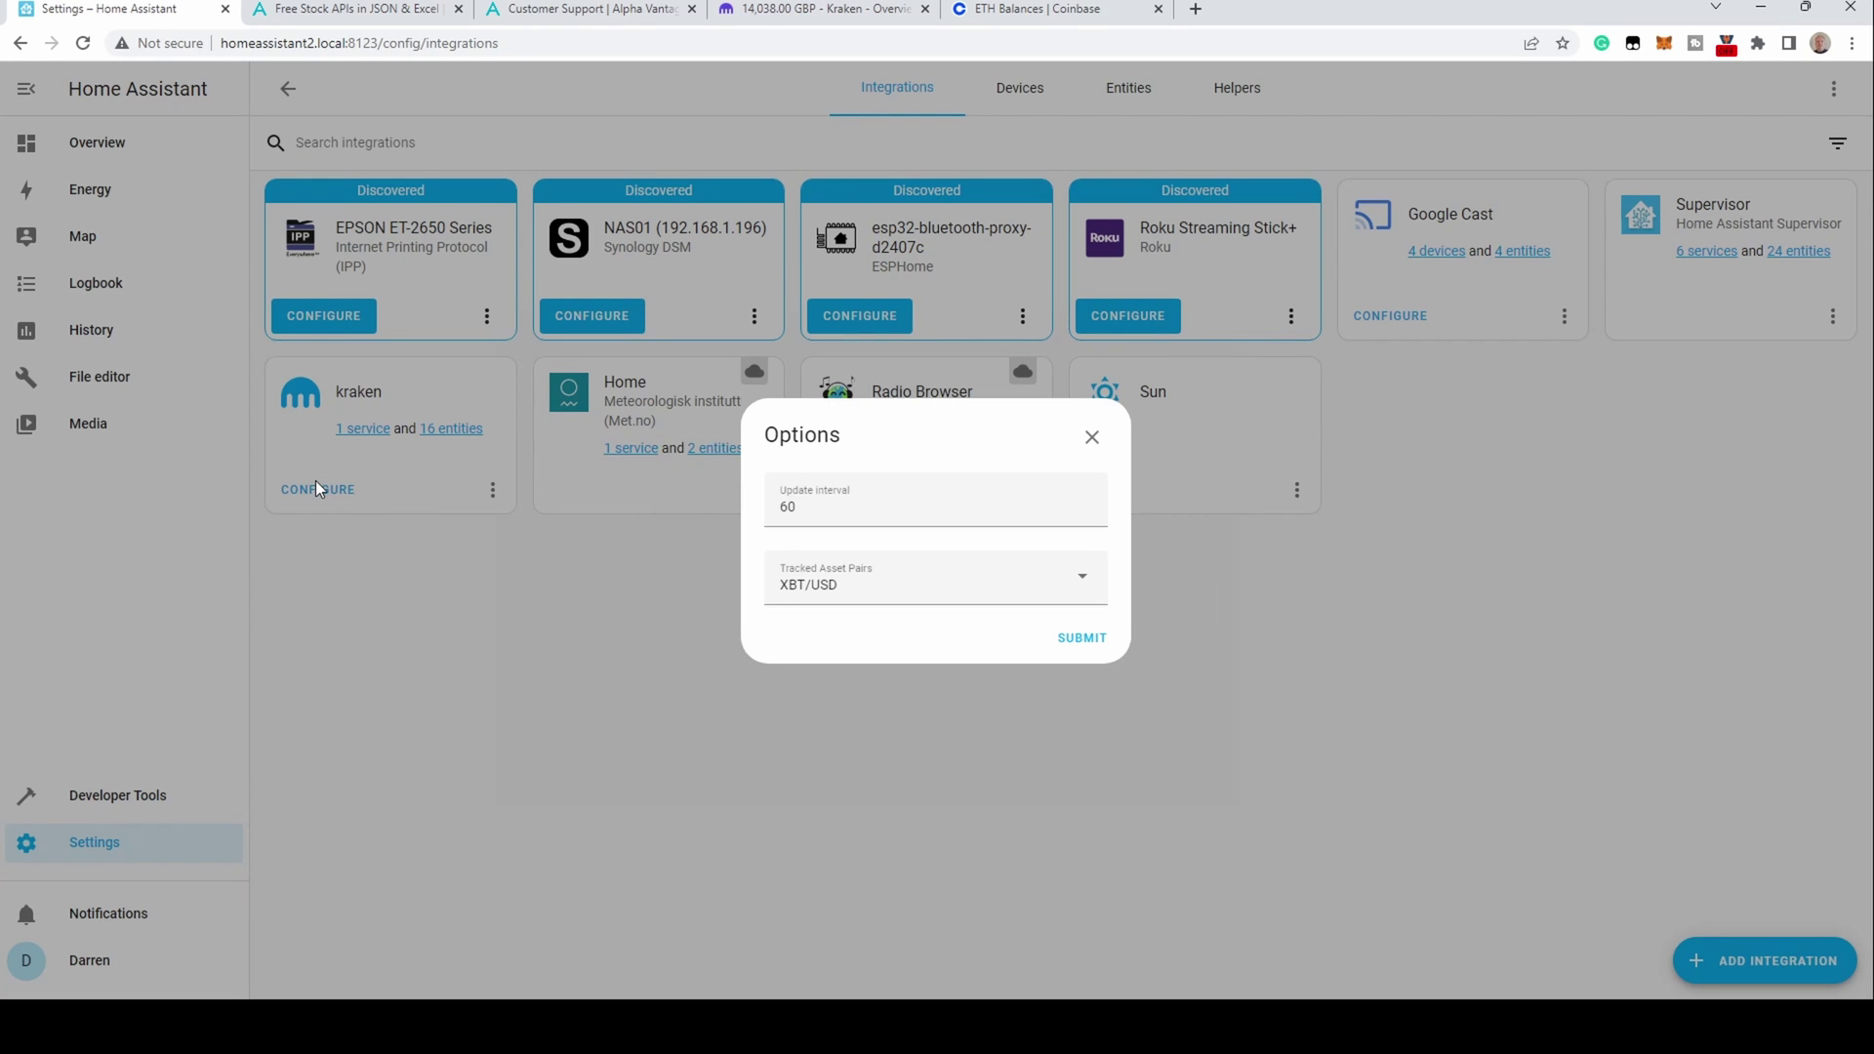
{"action": "left_click", "coordinate": [991, 590]}
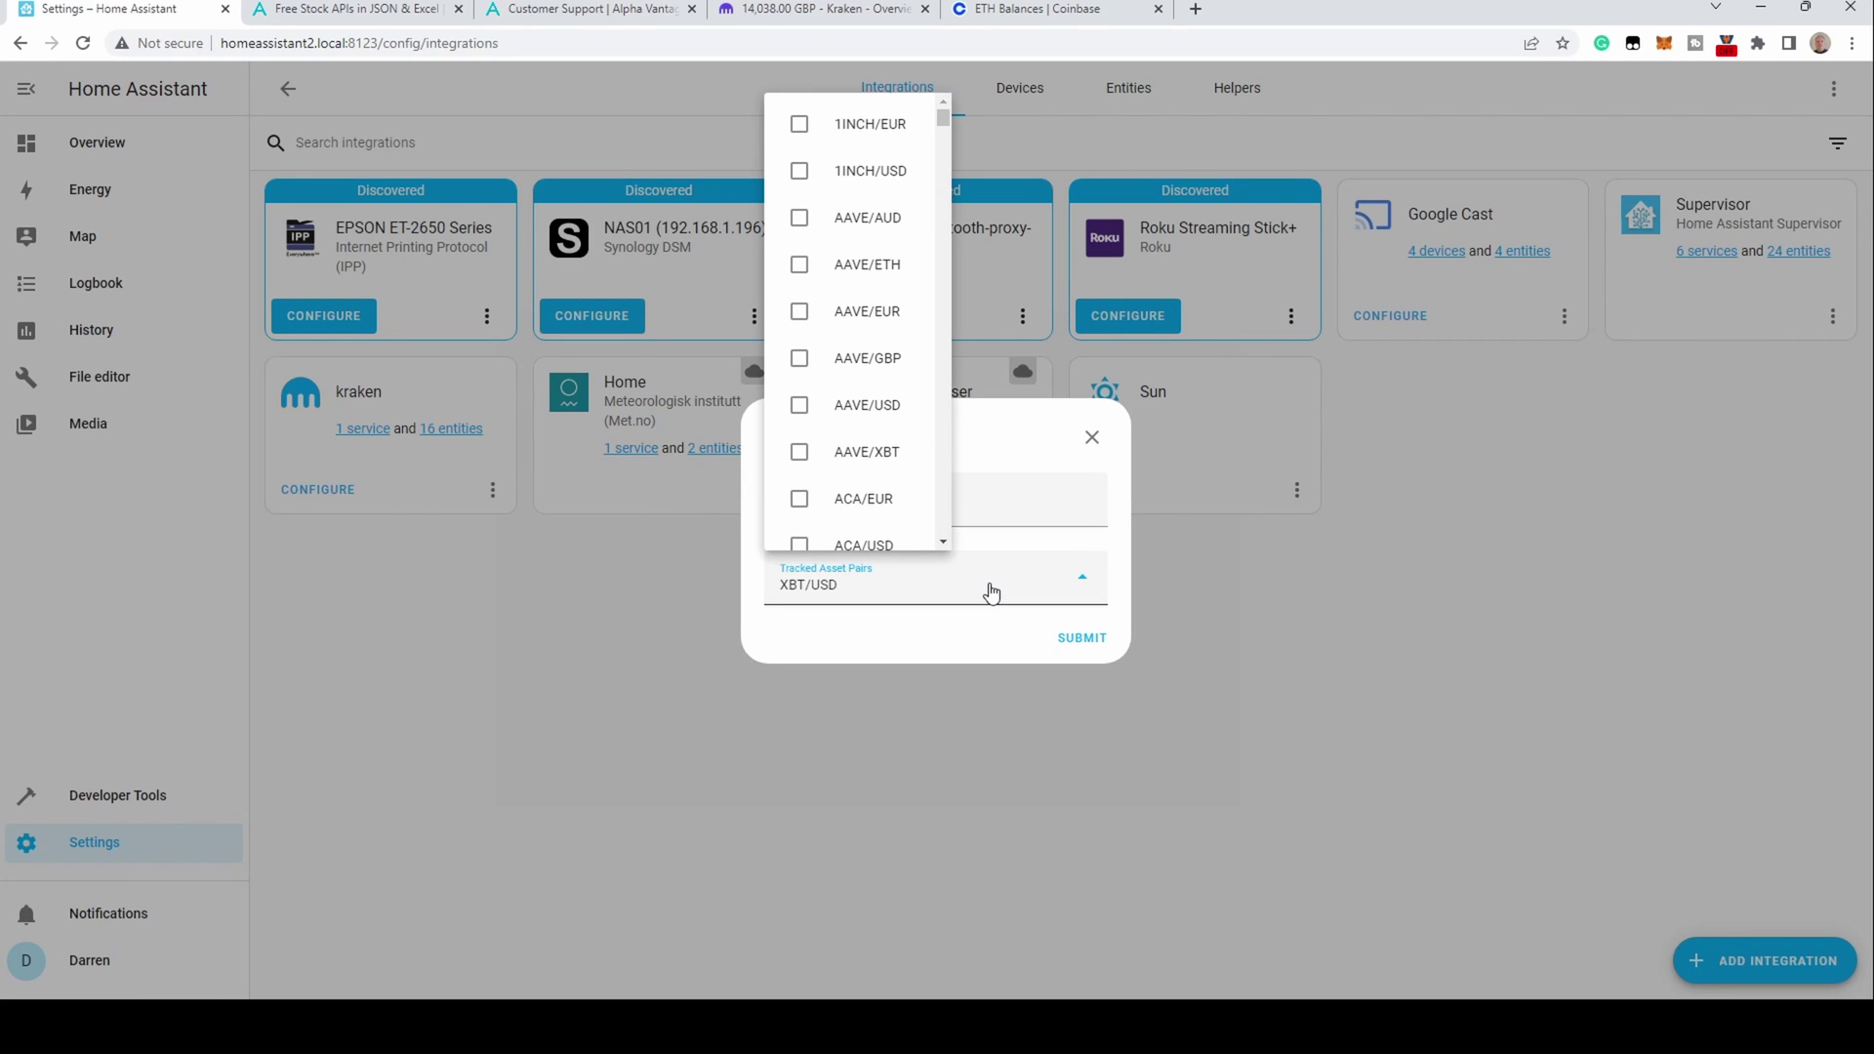
{"action": "scroll", "coordinate": [837, 349], "scroll_direction": "down", "scroll_amount": 10}
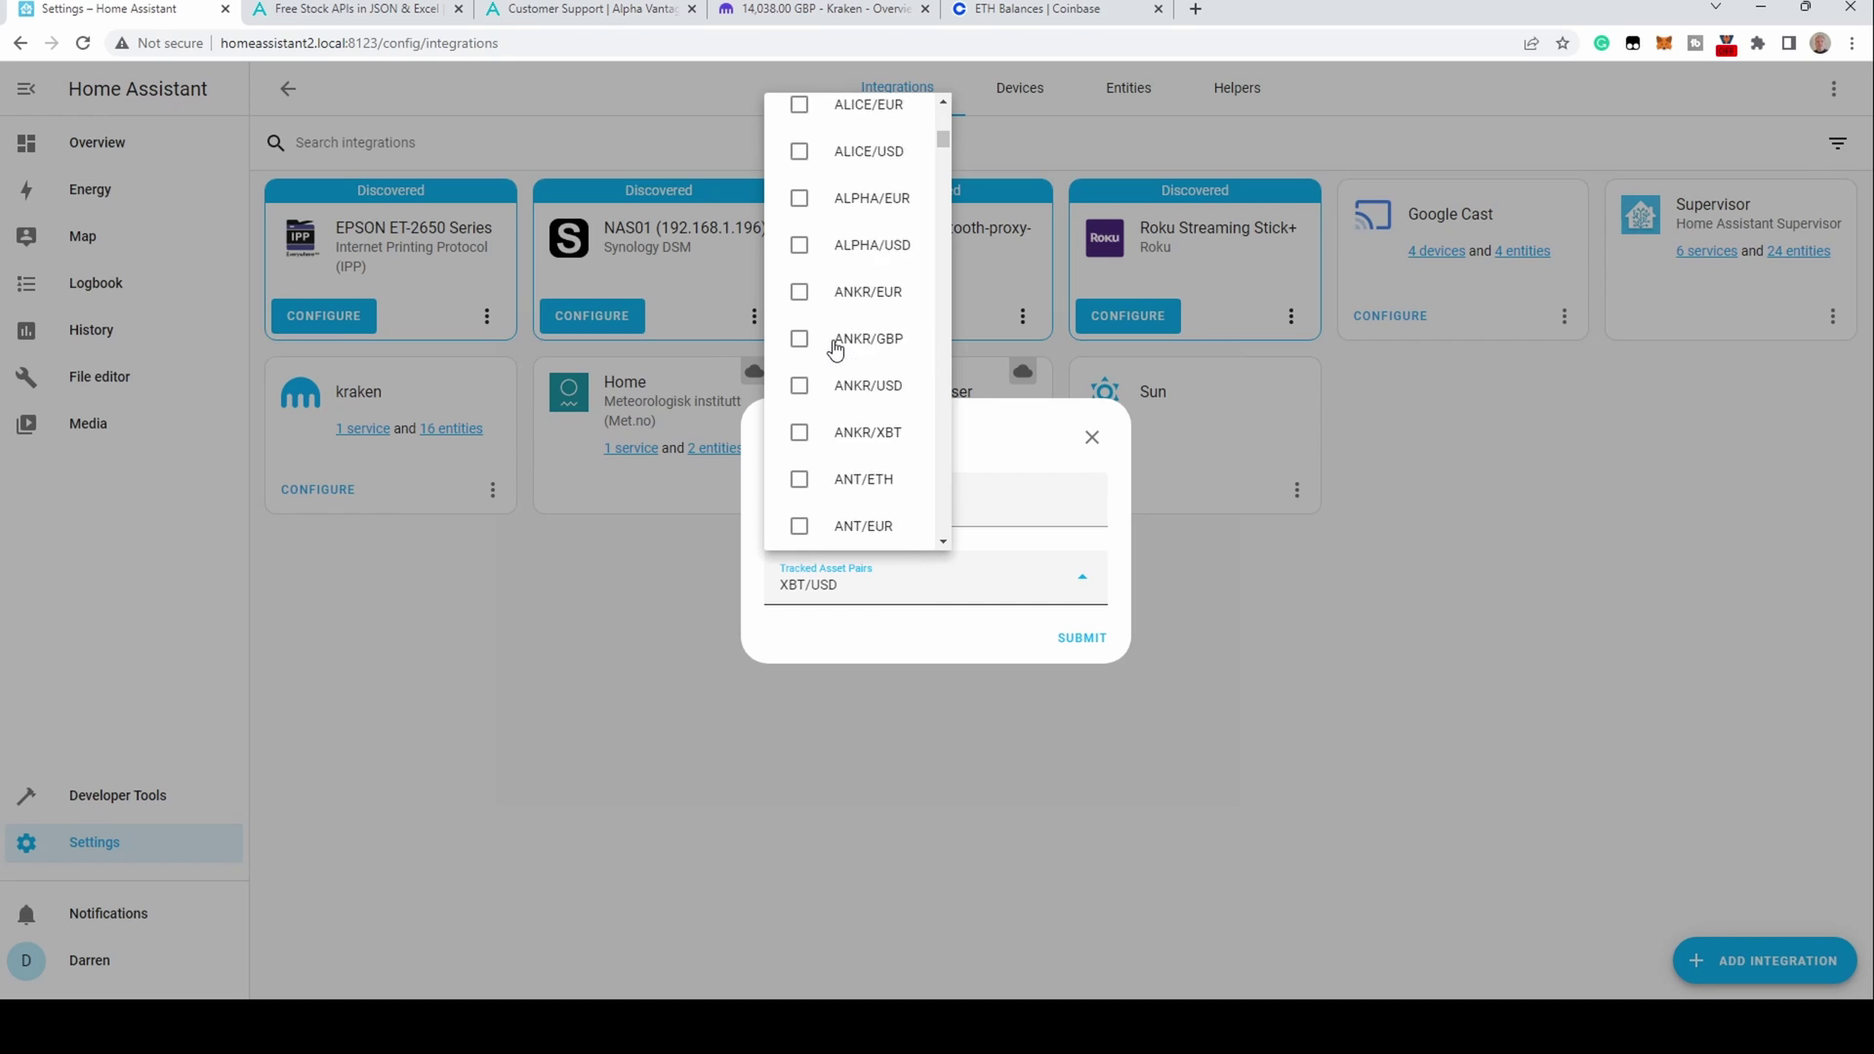
{"action": "scroll", "coordinate": [835, 346], "scroll_direction": "down", "scroll_amount": 15}
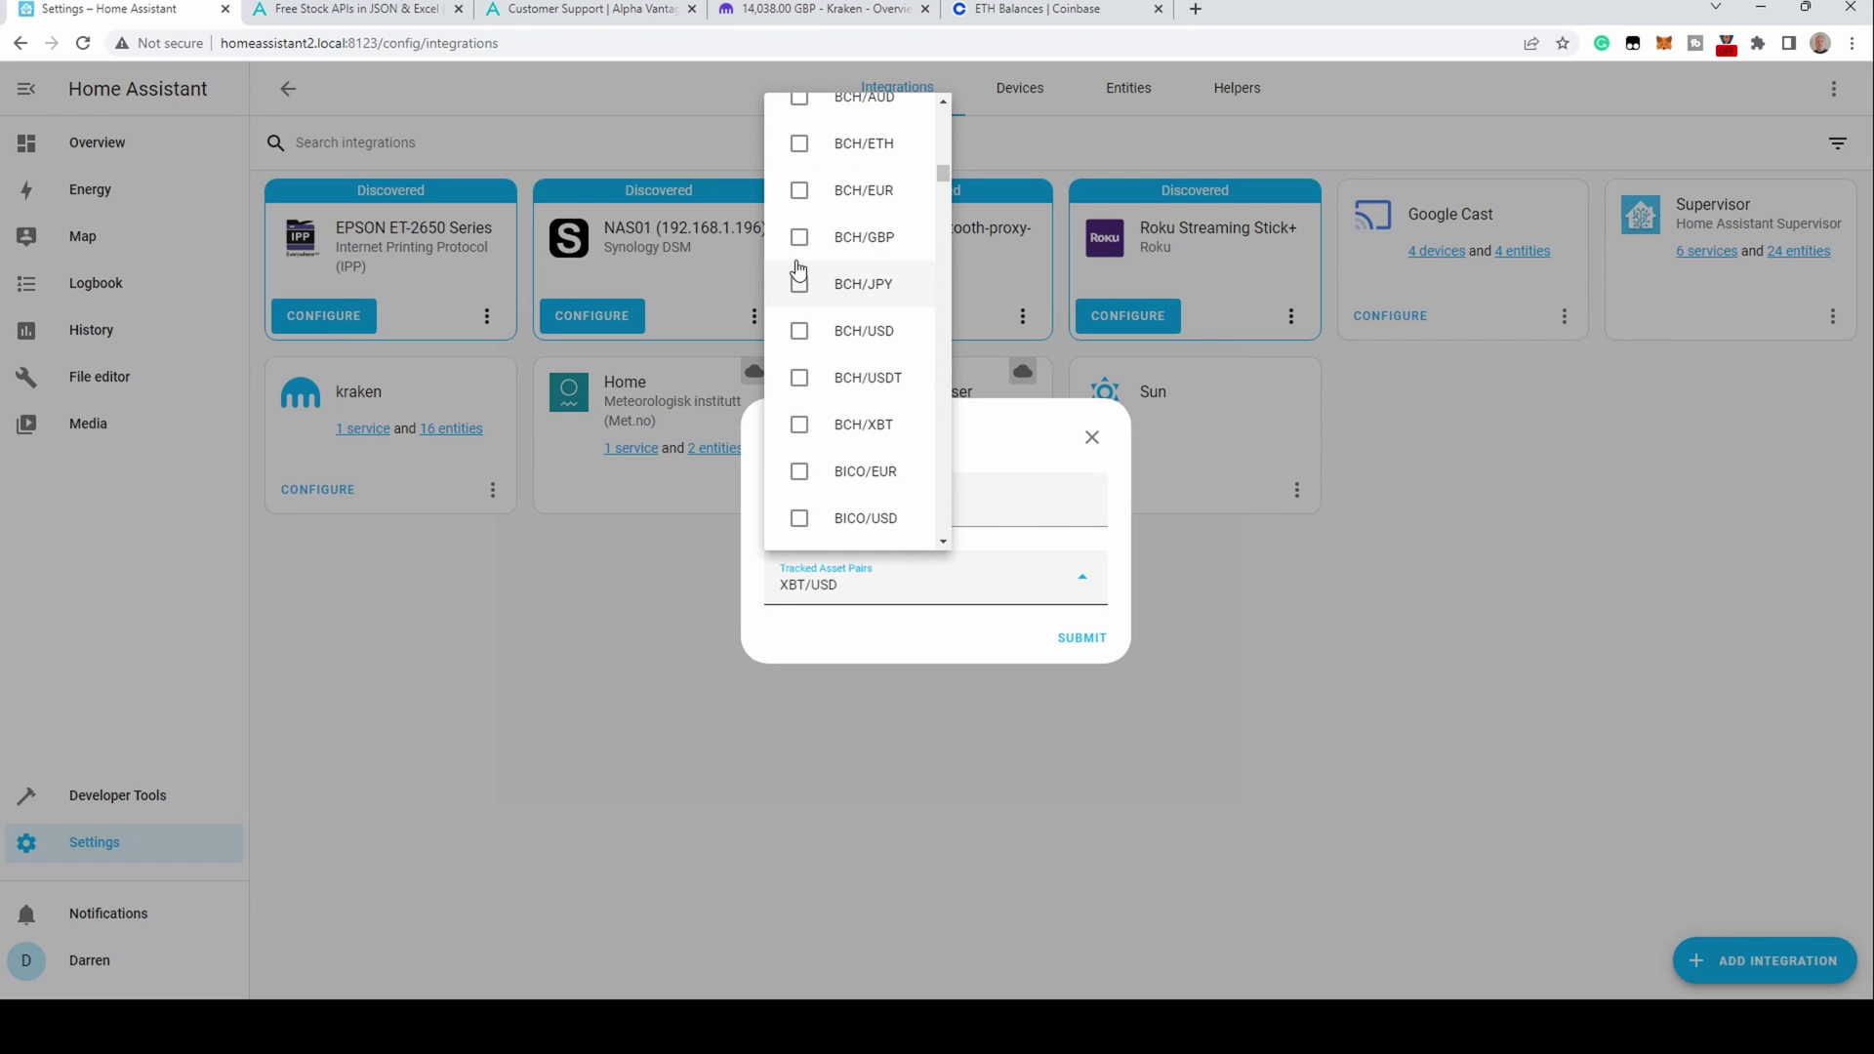
{"action": "left_click", "coordinate": [798, 256]}
{"action": "scroll", "coordinate": [828, 358], "scroll_direction": "down", "scroll_amount": 10}
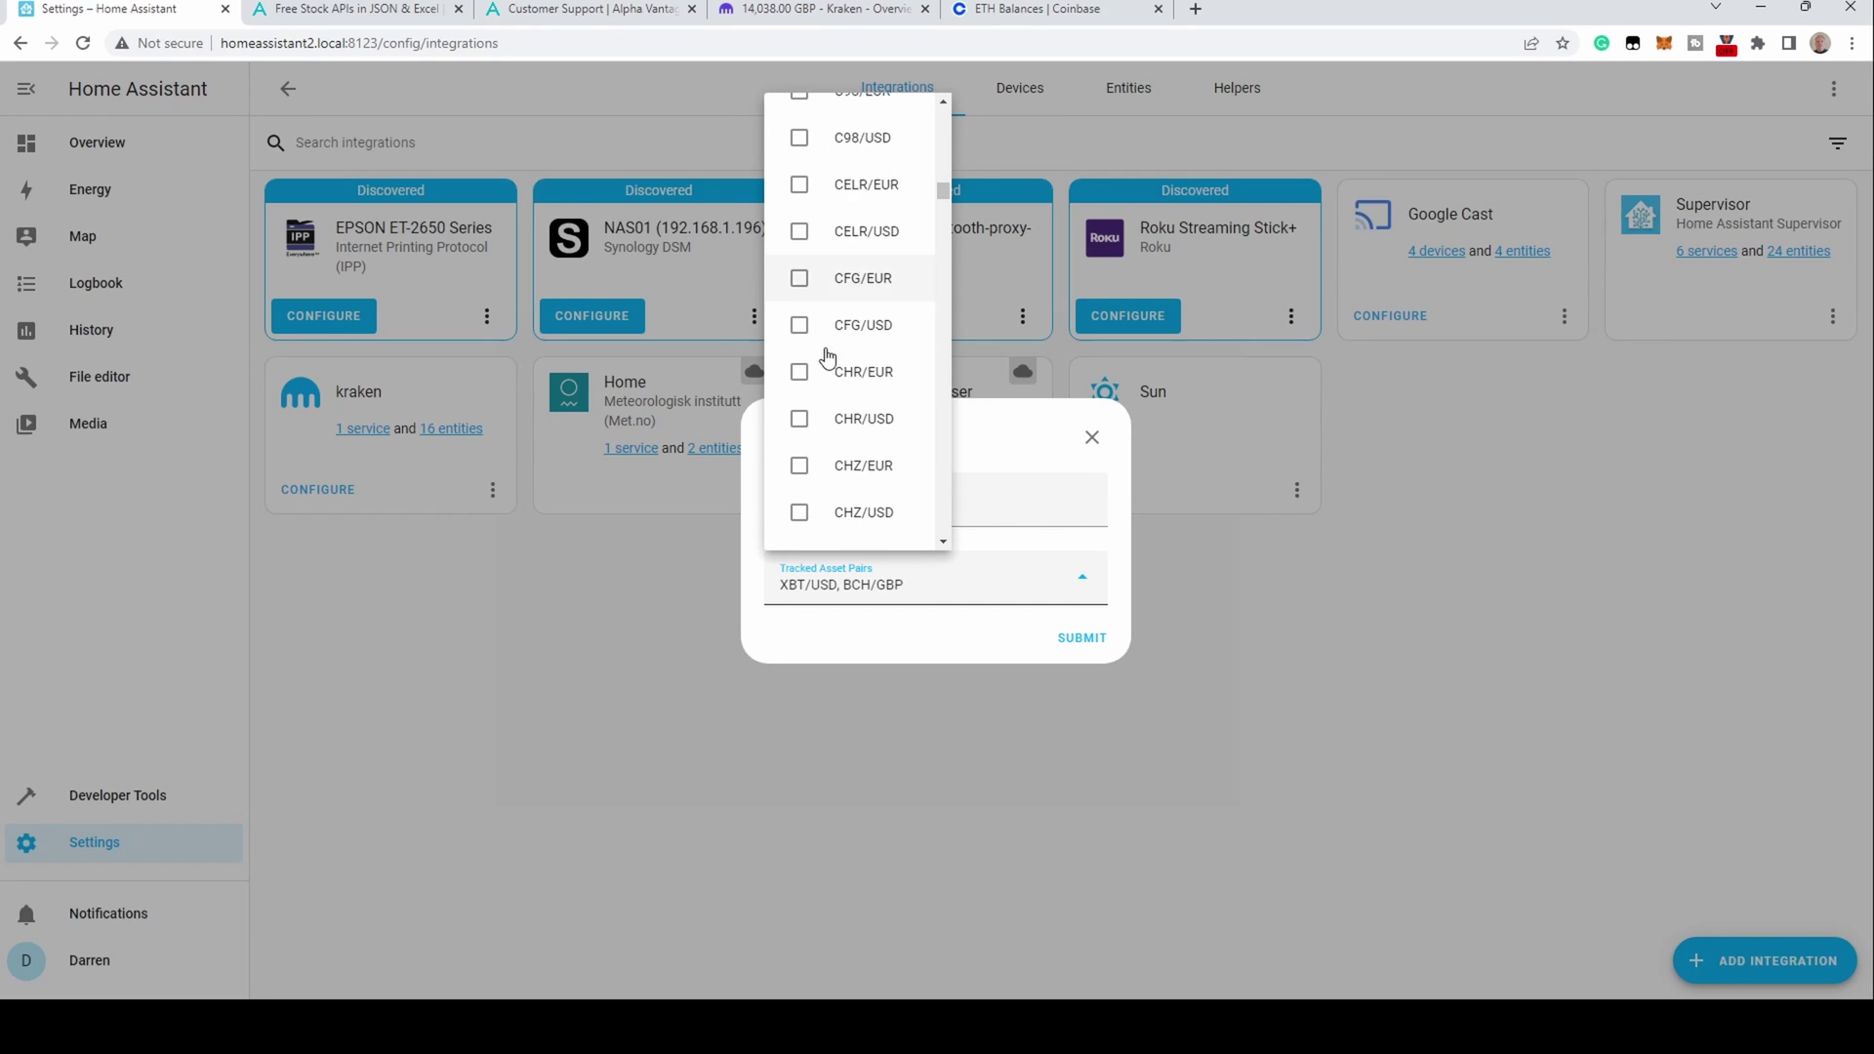
{"action": "scroll", "coordinate": [828, 357], "scroll_direction": "down", "scroll_amount": 10}
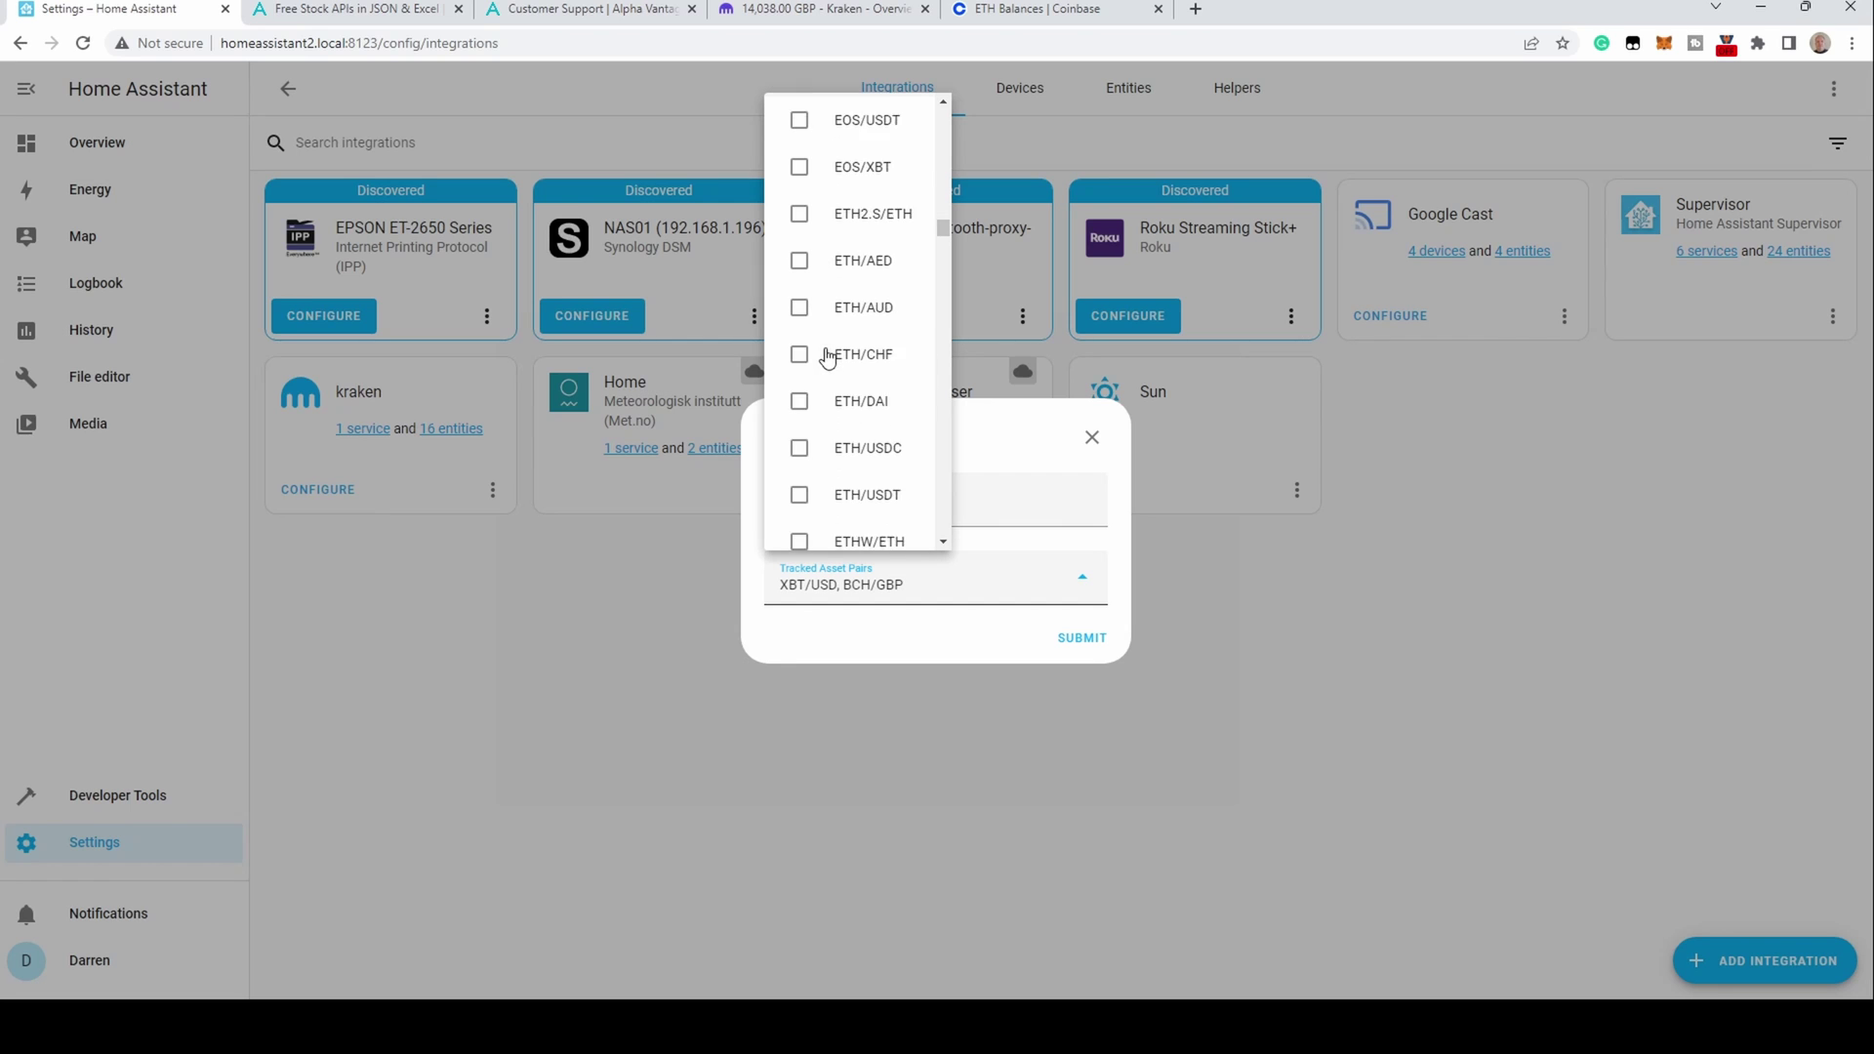
{"action": "scroll", "coordinate": [828, 358], "scroll_direction": "down", "scroll_amount": 5}
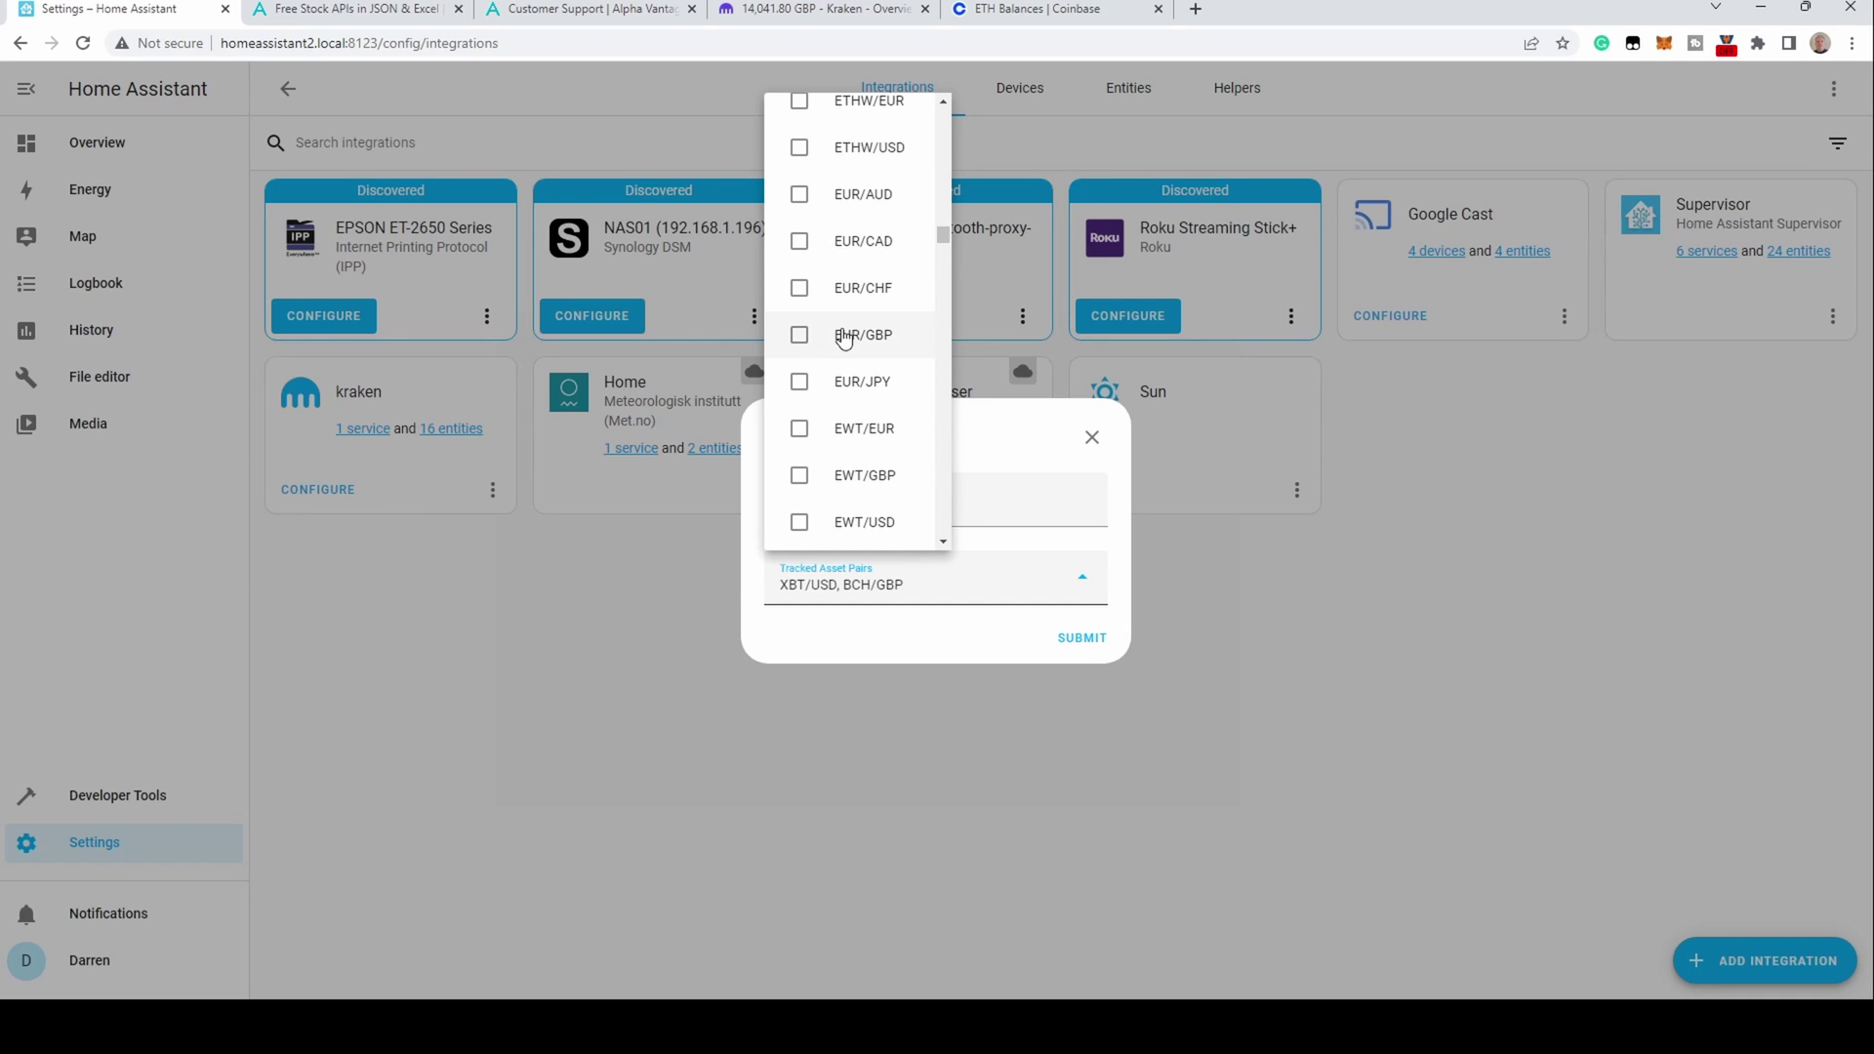
{"action": "left_click", "coordinate": [800, 337]}
Tick ETH/GBP, XBT/GBP and GBP/USD, untick XBT/USD, and save the options.
{"action": "scroll", "coordinate": [862, 368], "scroll_direction": "down", "scroll_amount": 10}
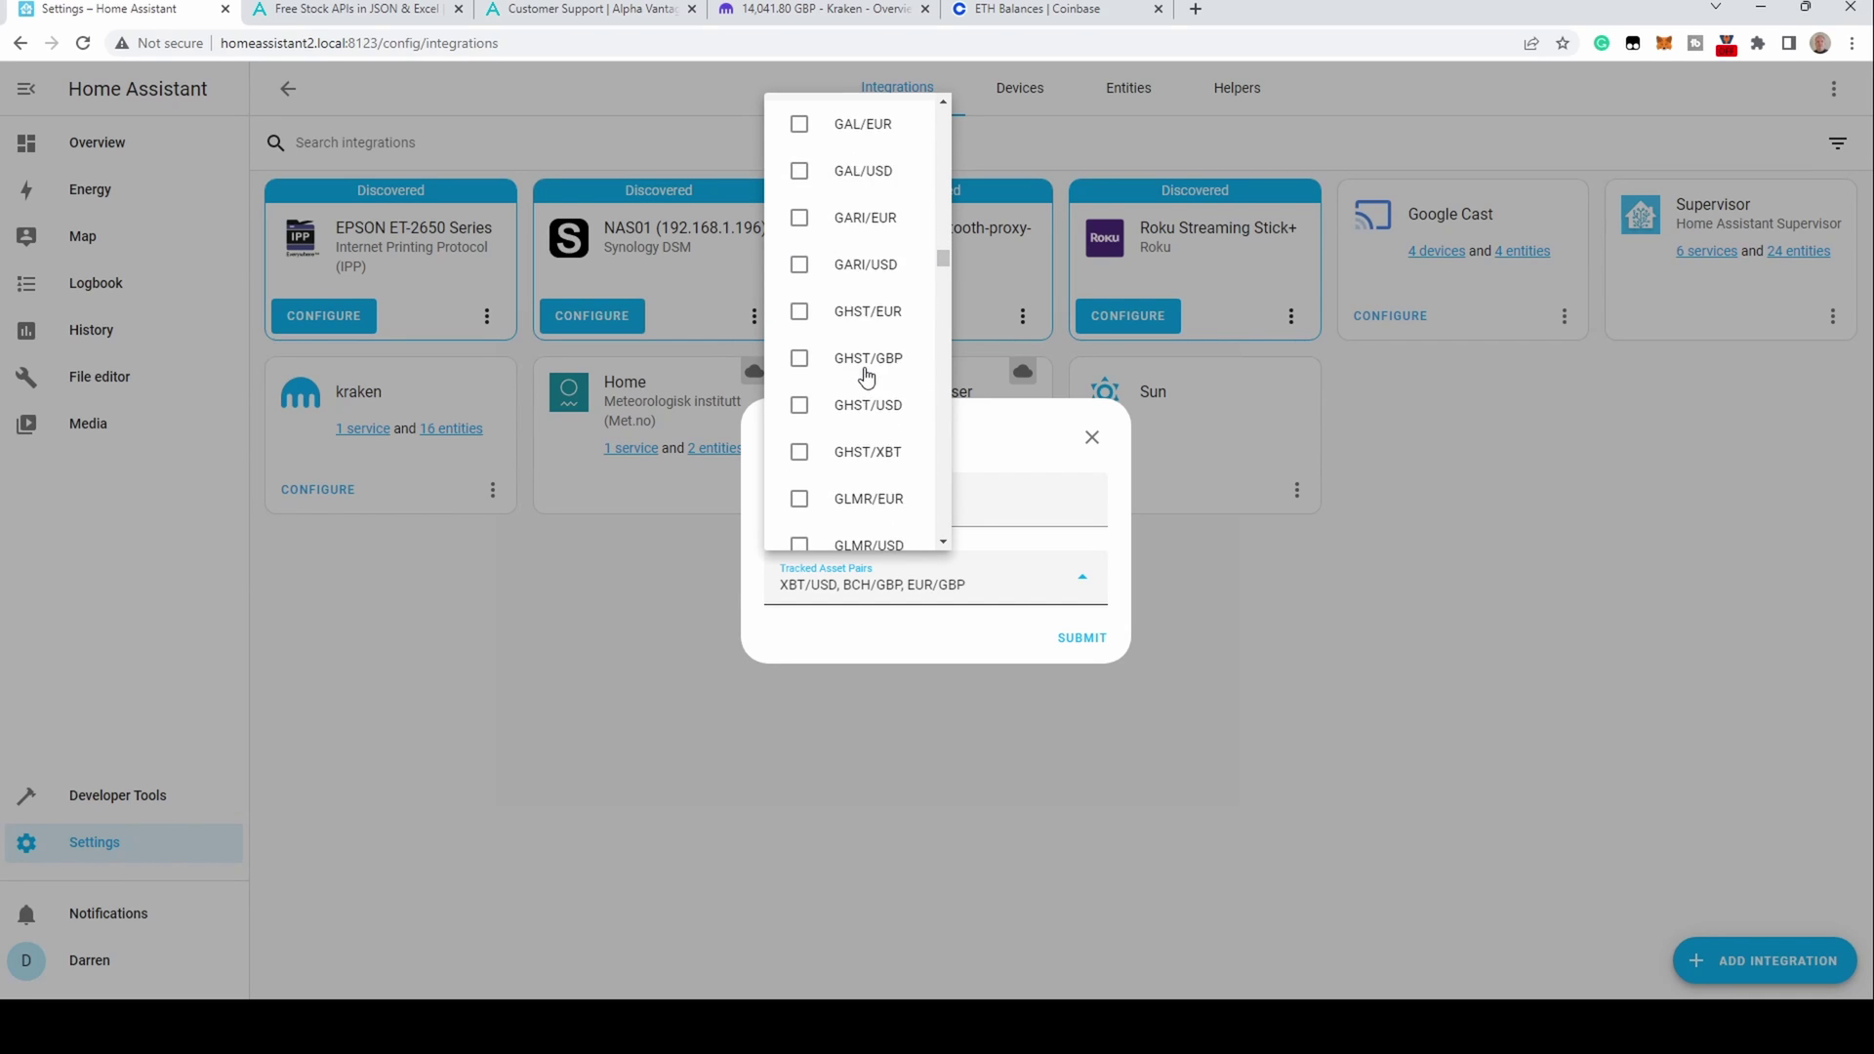
{"action": "scroll", "coordinate": [867, 376], "scroll_direction": "down", "scroll_amount": 5}
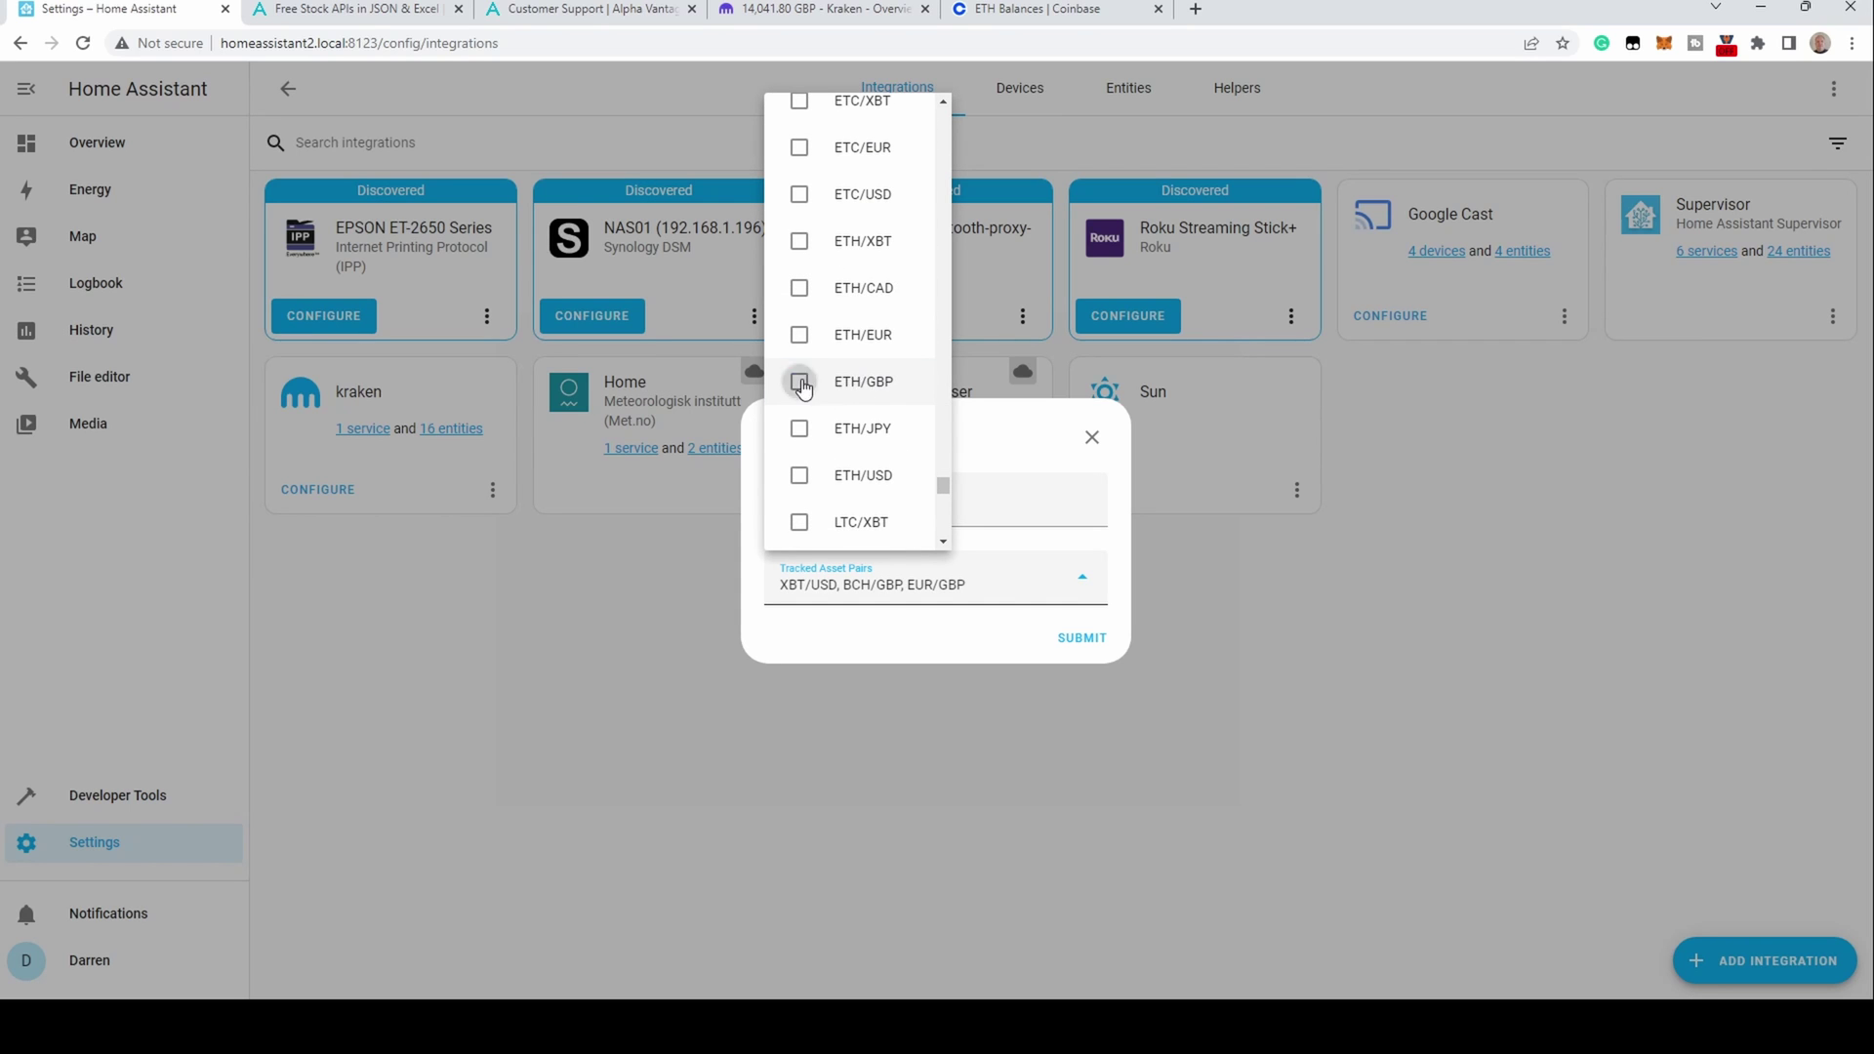
{"action": "left_click", "coordinate": [800, 384]}
{"action": "scroll", "coordinate": [848, 411], "scroll_direction": "down", "scroll_amount": 3}
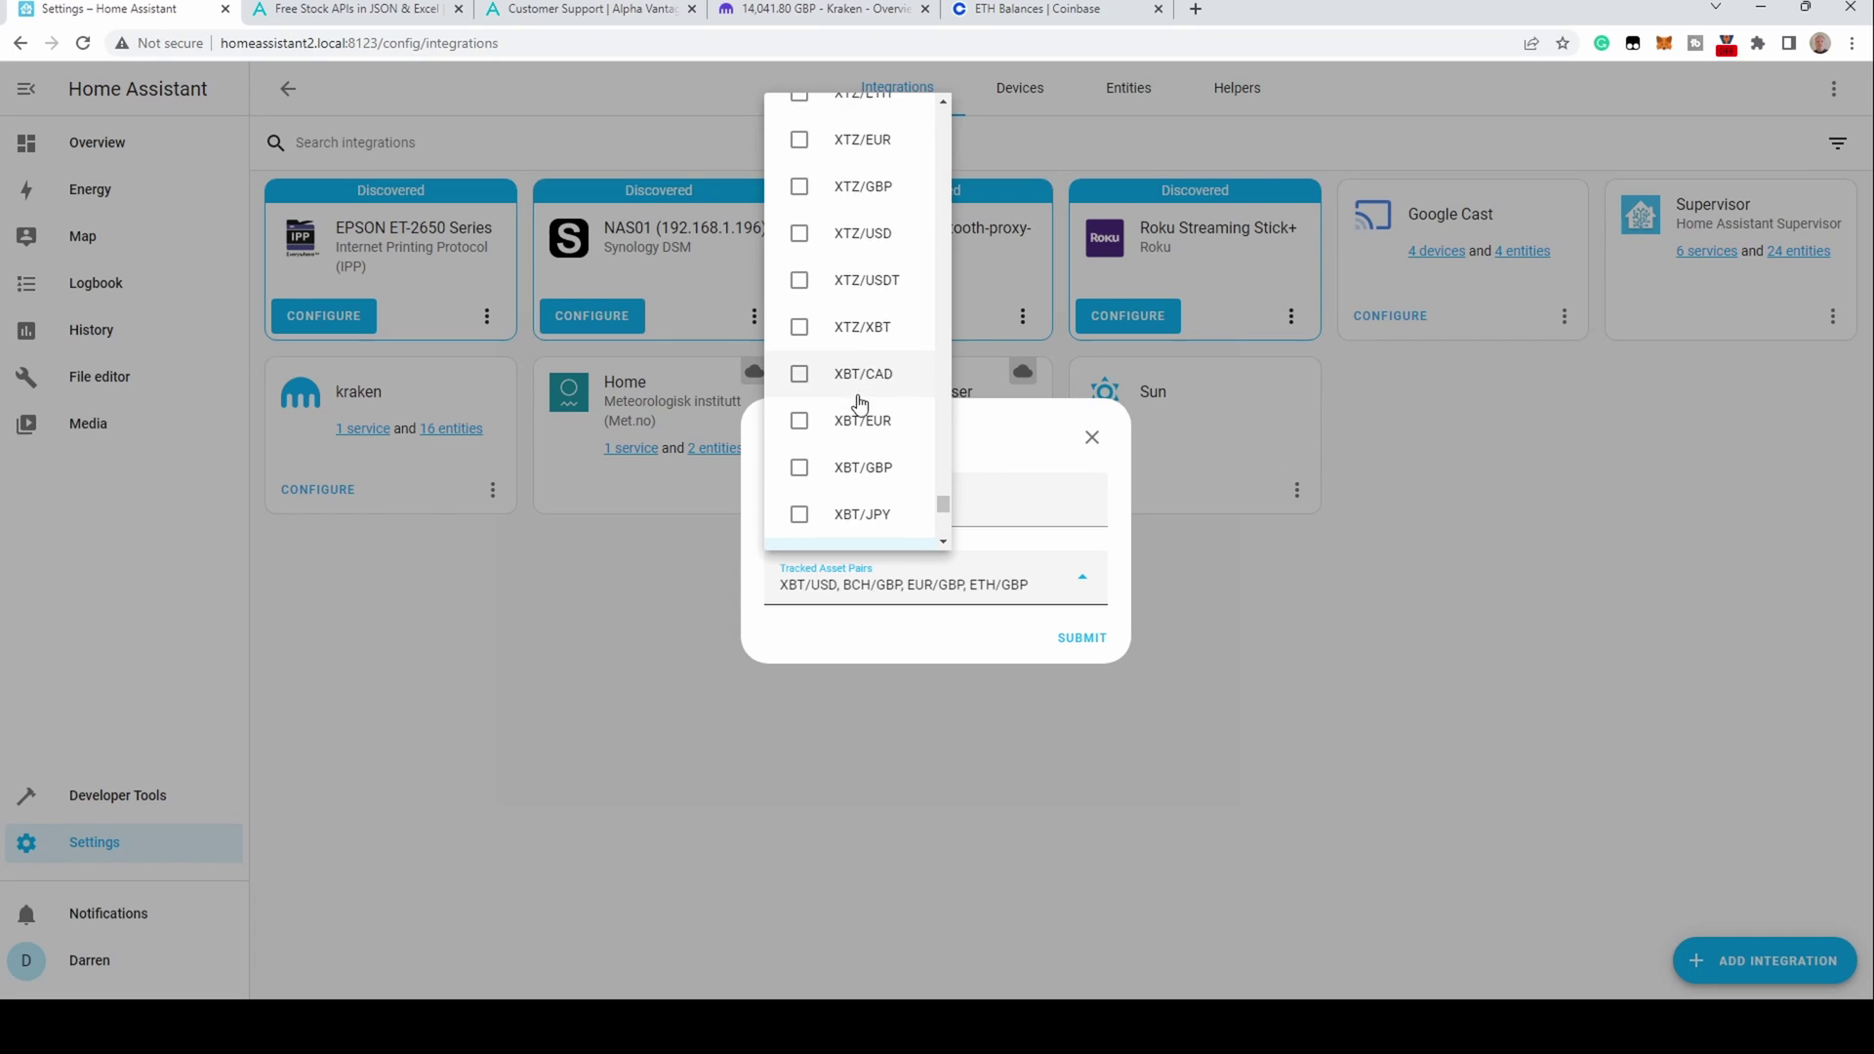
{"action": "left_click", "coordinate": [805, 467]}
{"action": "scroll", "coordinate": [795, 460], "scroll_direction": "down", "scroll_amount": 1}
{"action": "left_click", "coordinate": [795, 459]}
{"action": "scroll", "coordinate": [846, 420], "scroll_direction": "down", "scroll_amount": 3}
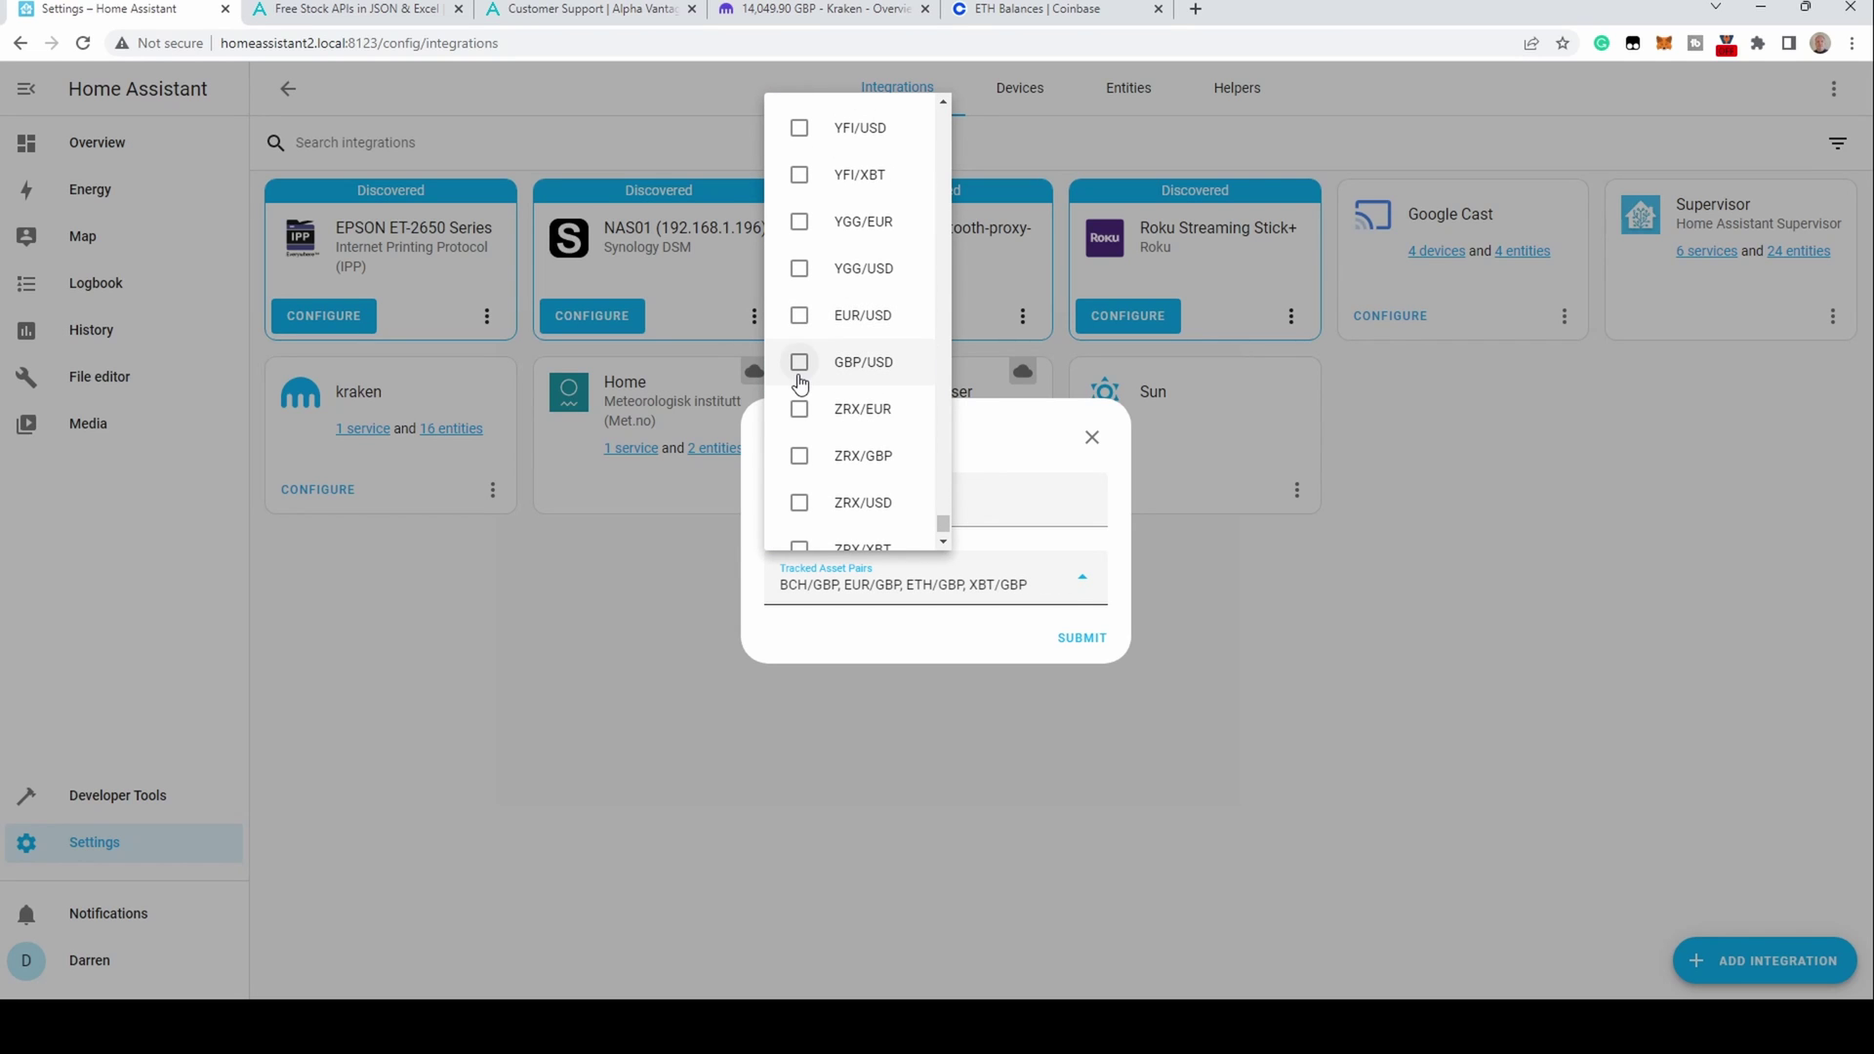
{"action": "left_click", "coordinate": [799, 376]}
{"action": "scroll", "coordinate": [885, 414], "scroll_direction": "down", "scroll_amount": 1}
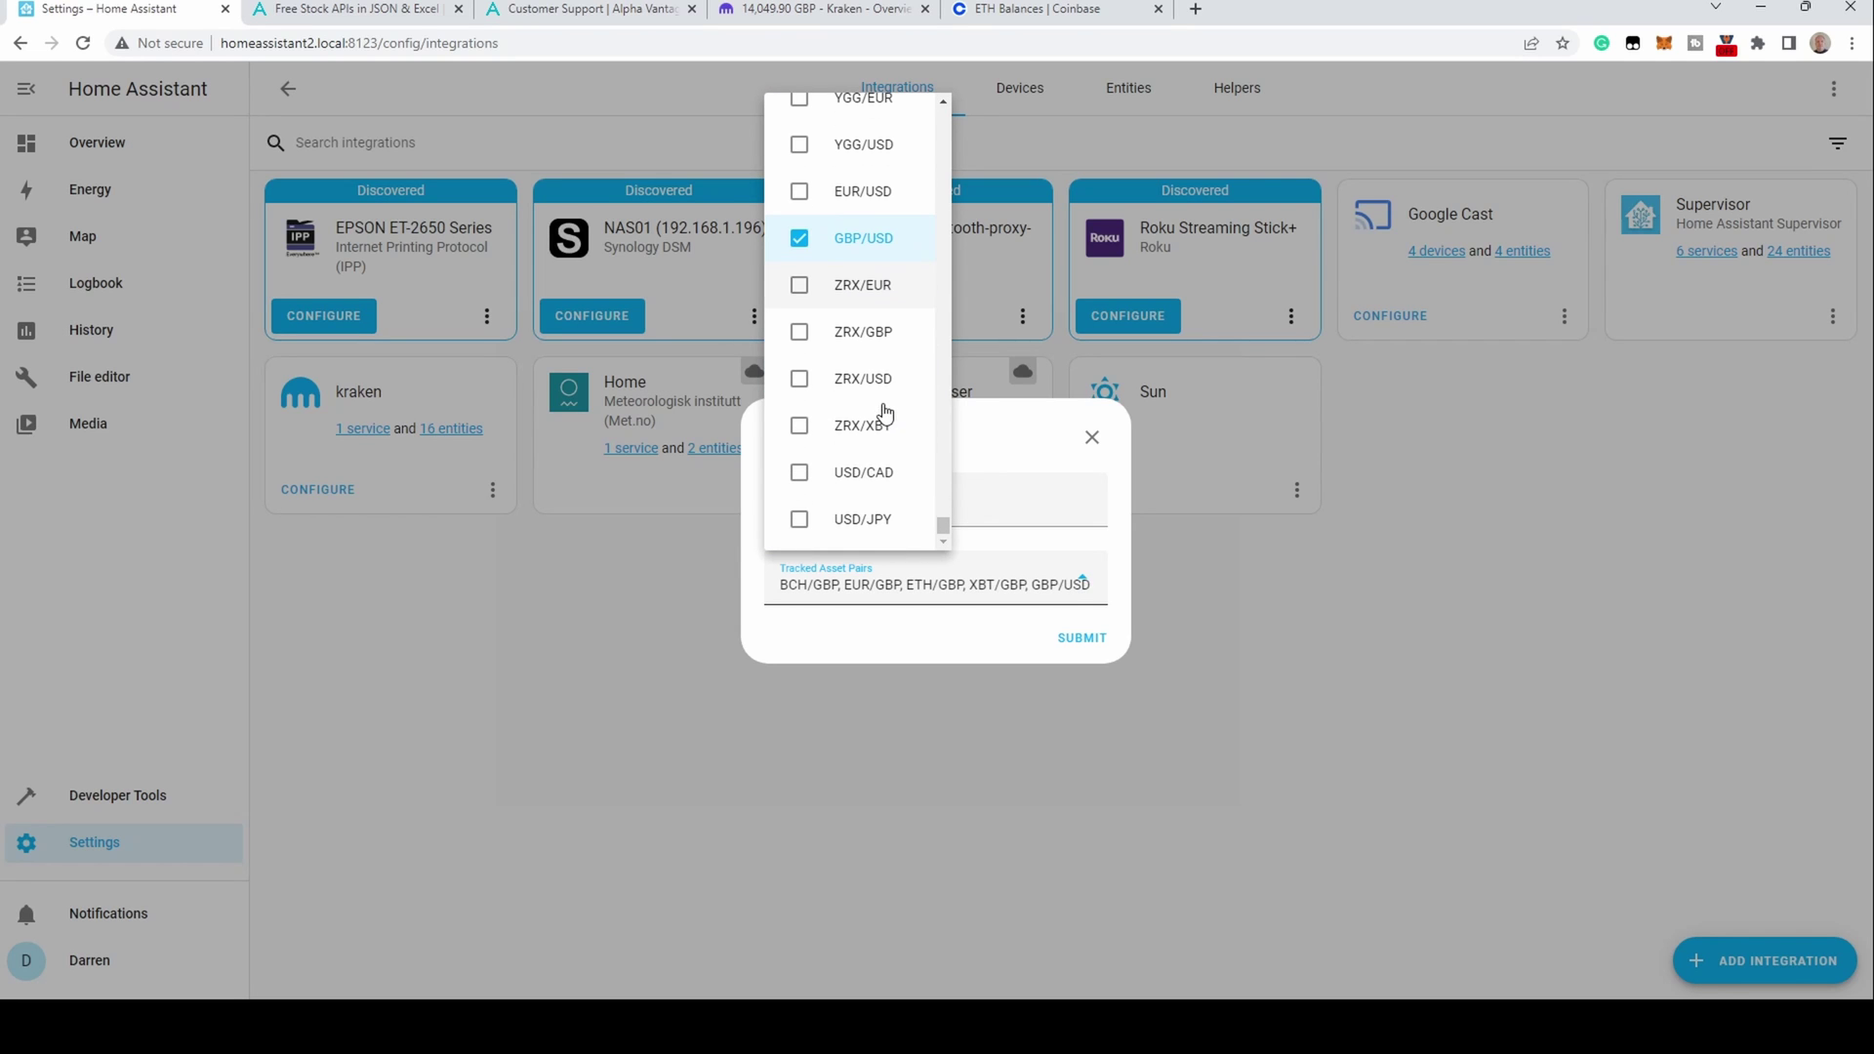
{"action": "left_click", "coordinate": [1074, 639]}
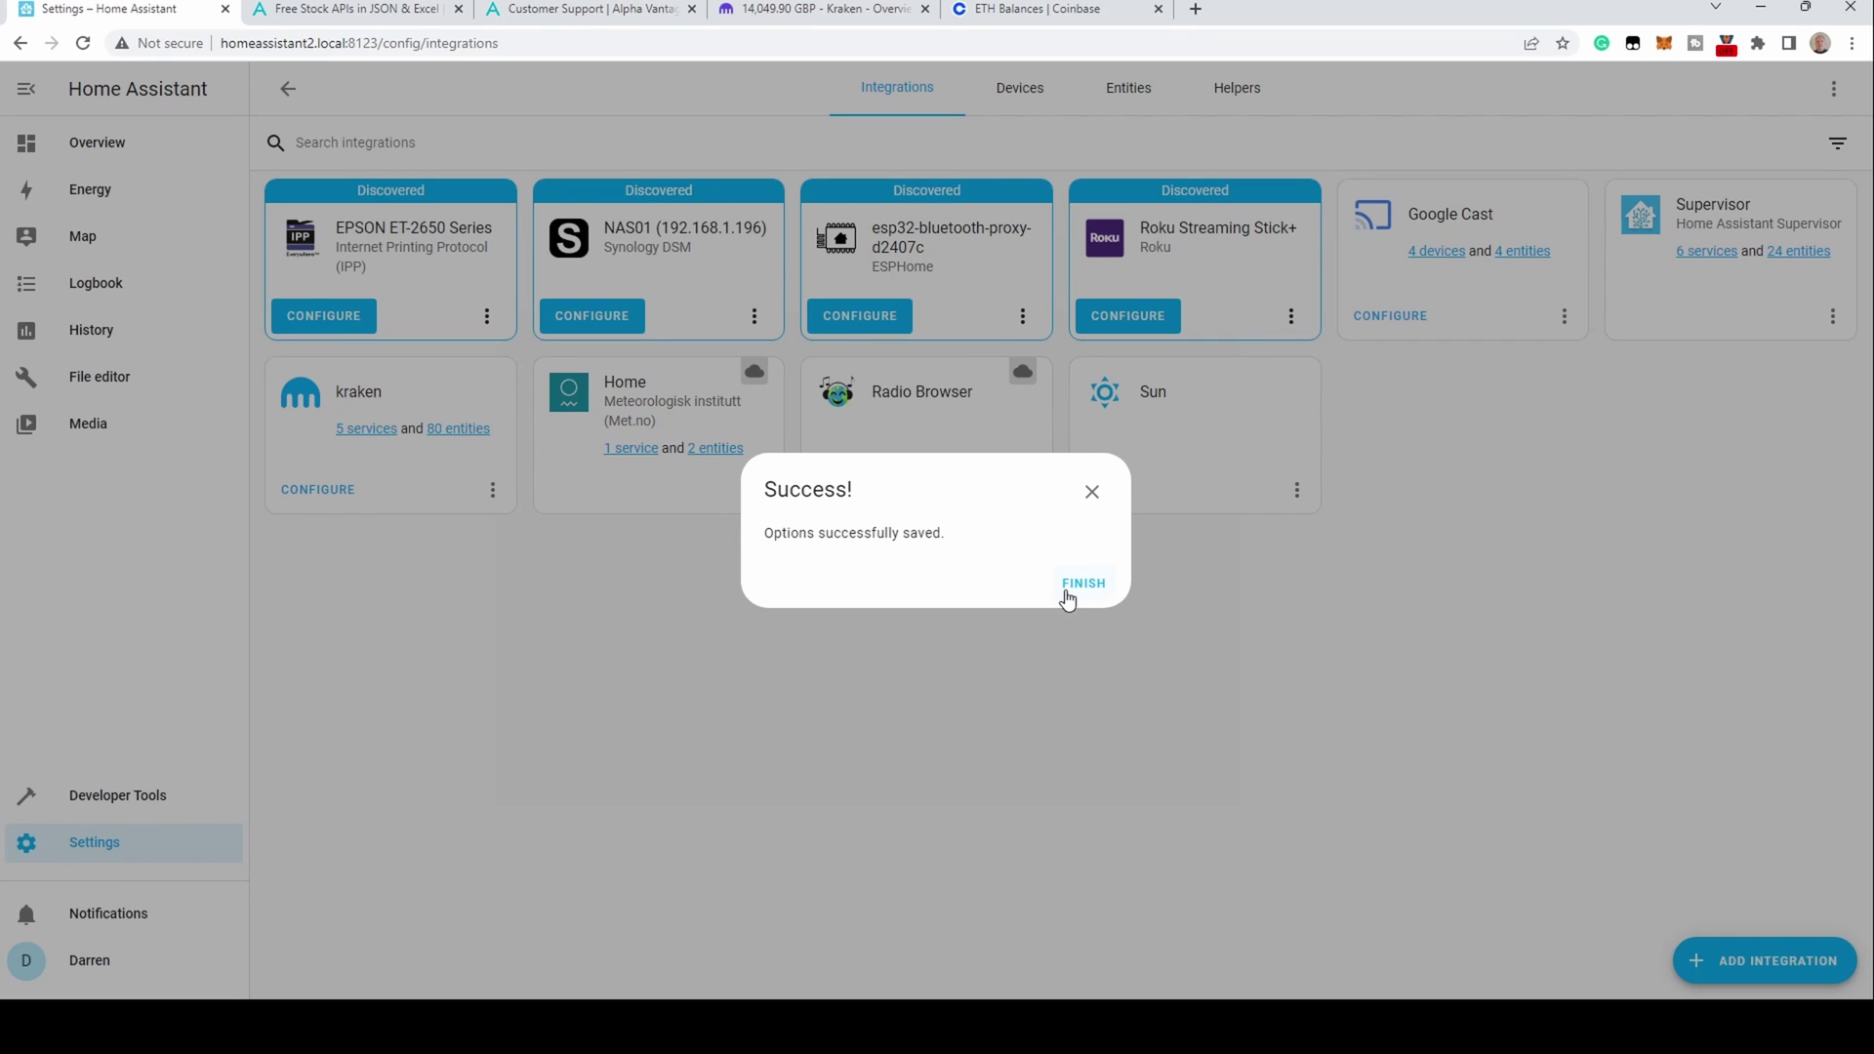
Close the confirmation, review Kraken's 5 services, then view the new GBP sensors on Overview.
{"action": "left_click", "coordinate": [1079, 583]}
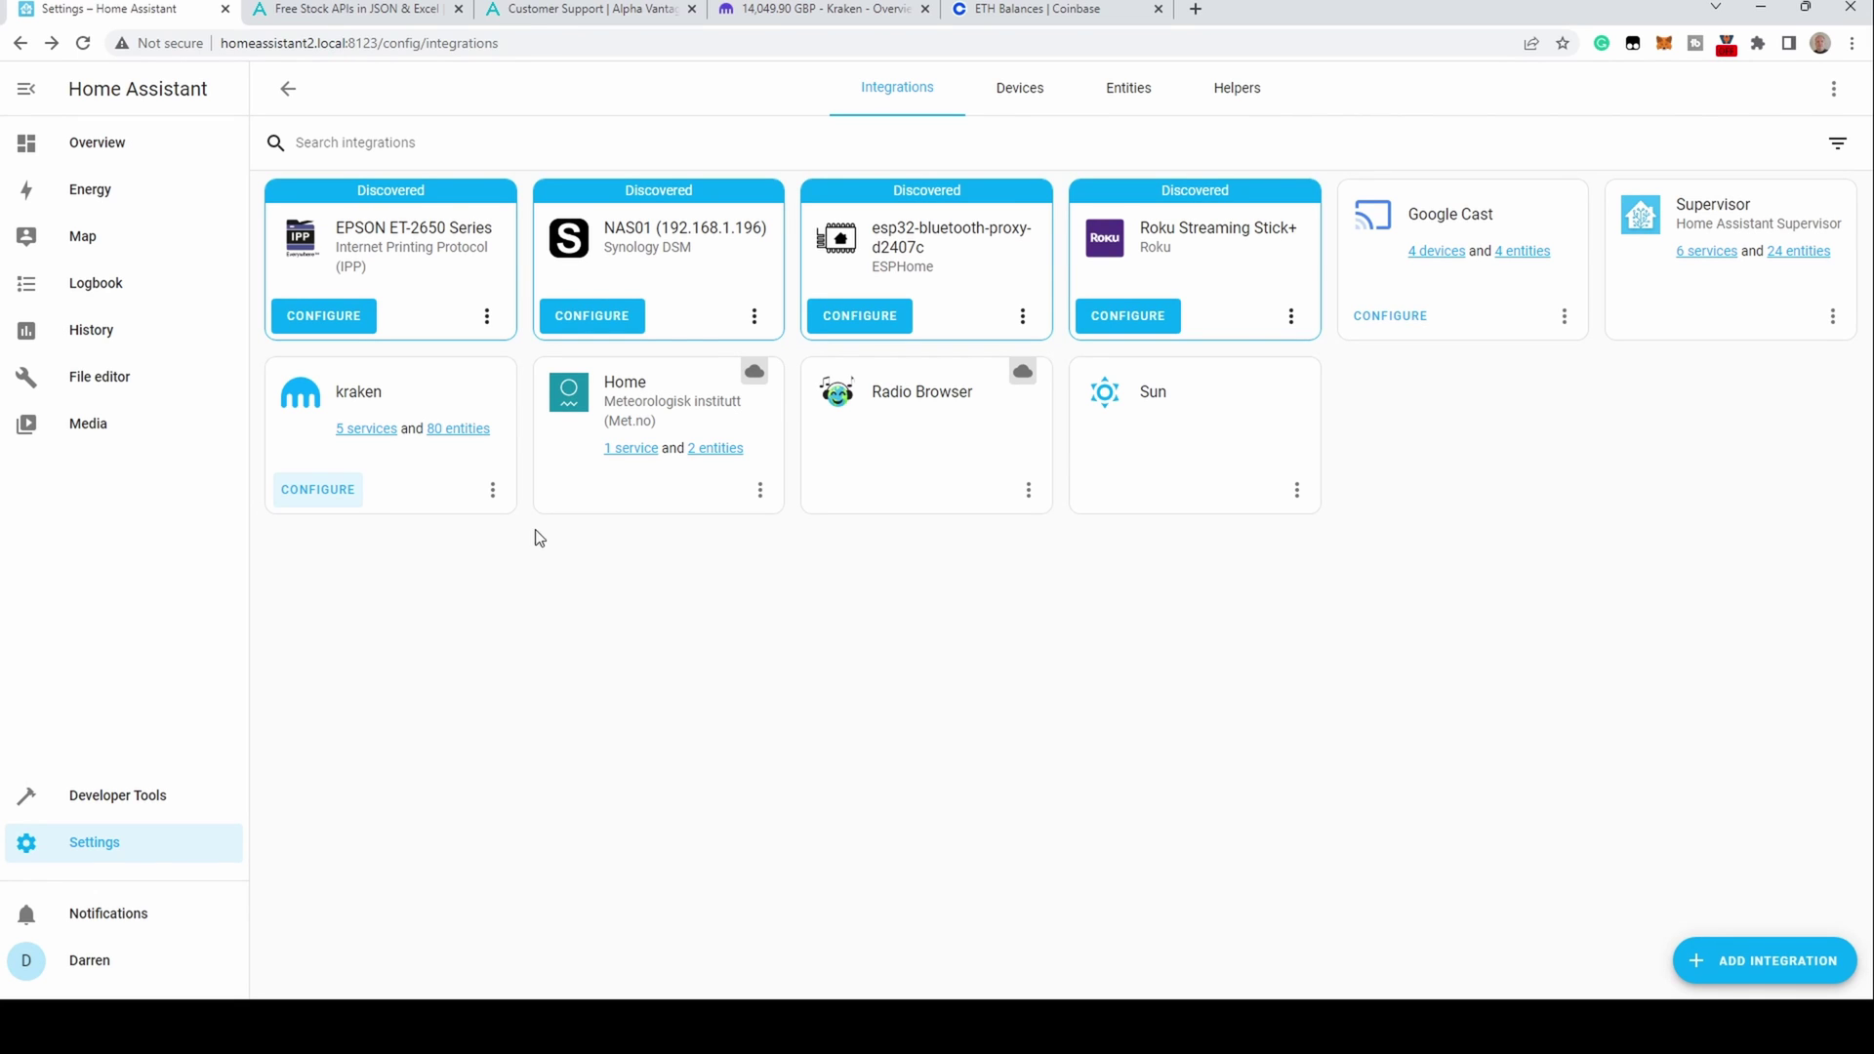
{"action": "left_click", "coordinate": [348, 429]}
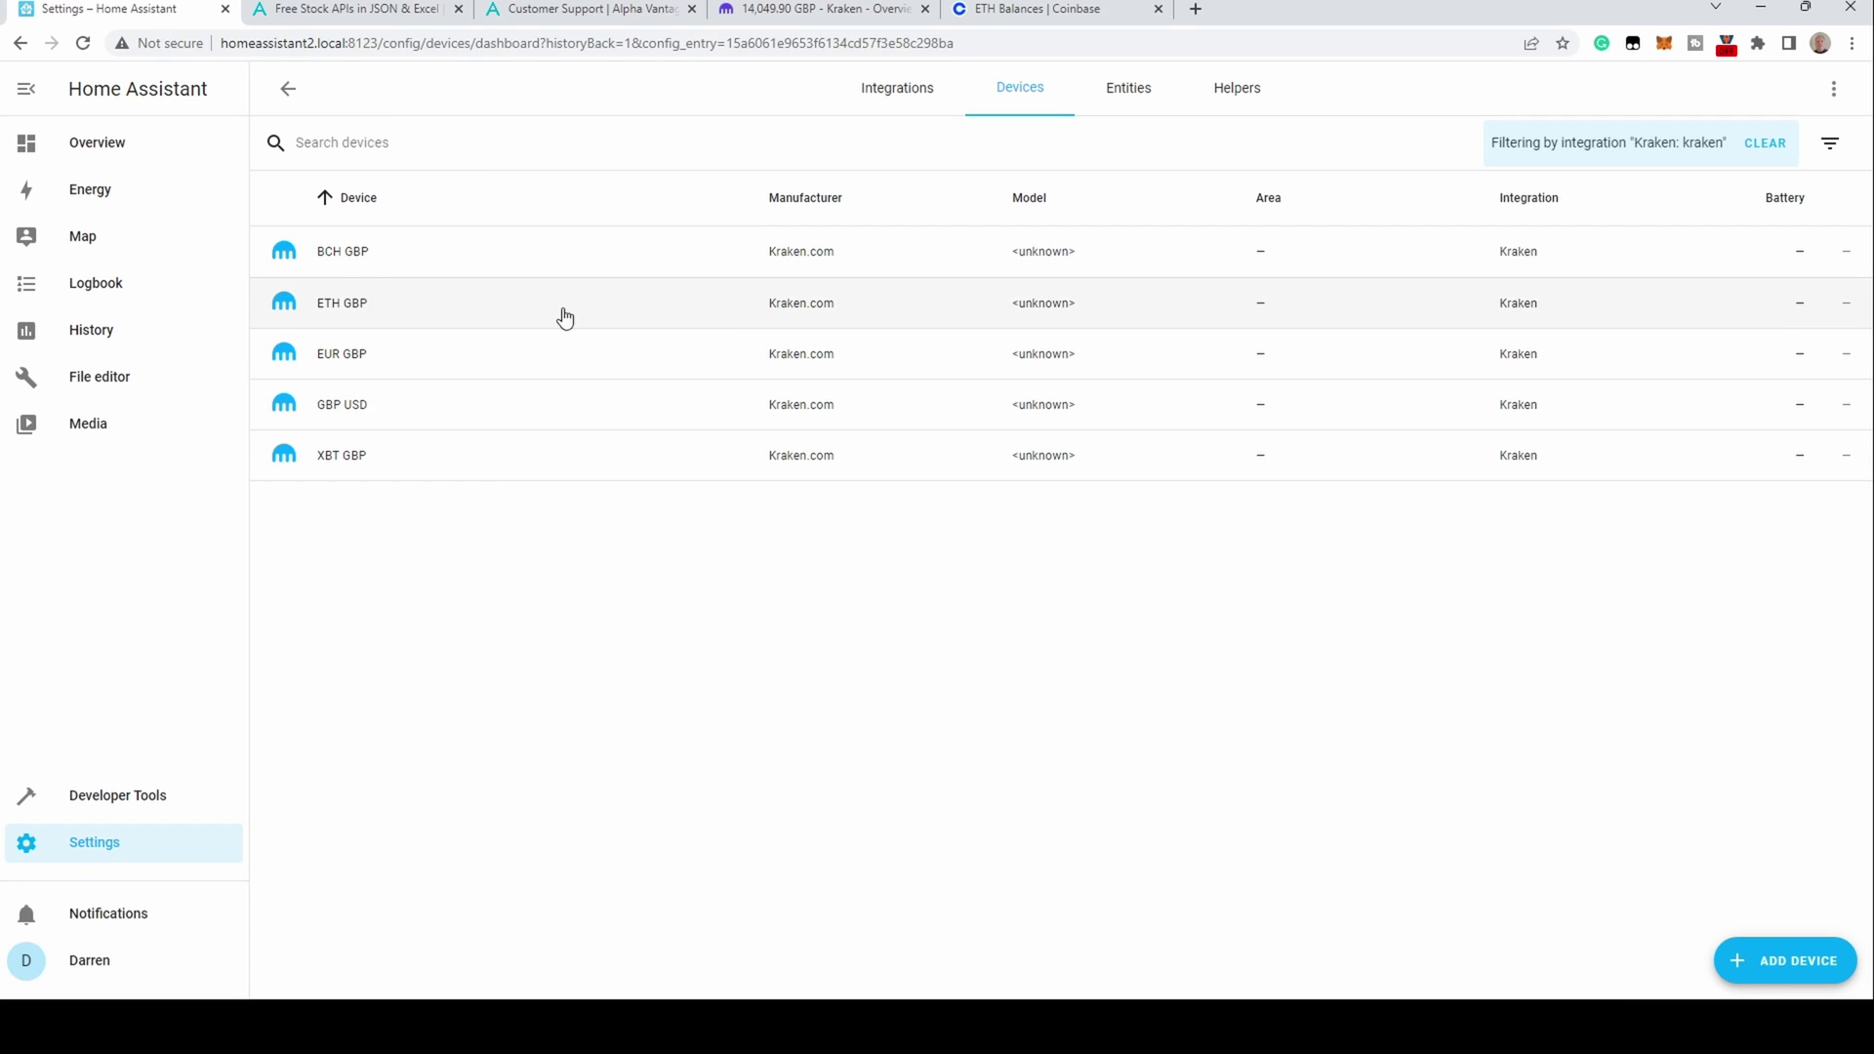
{"action": "left_click", "coordinate": [99, 145]}
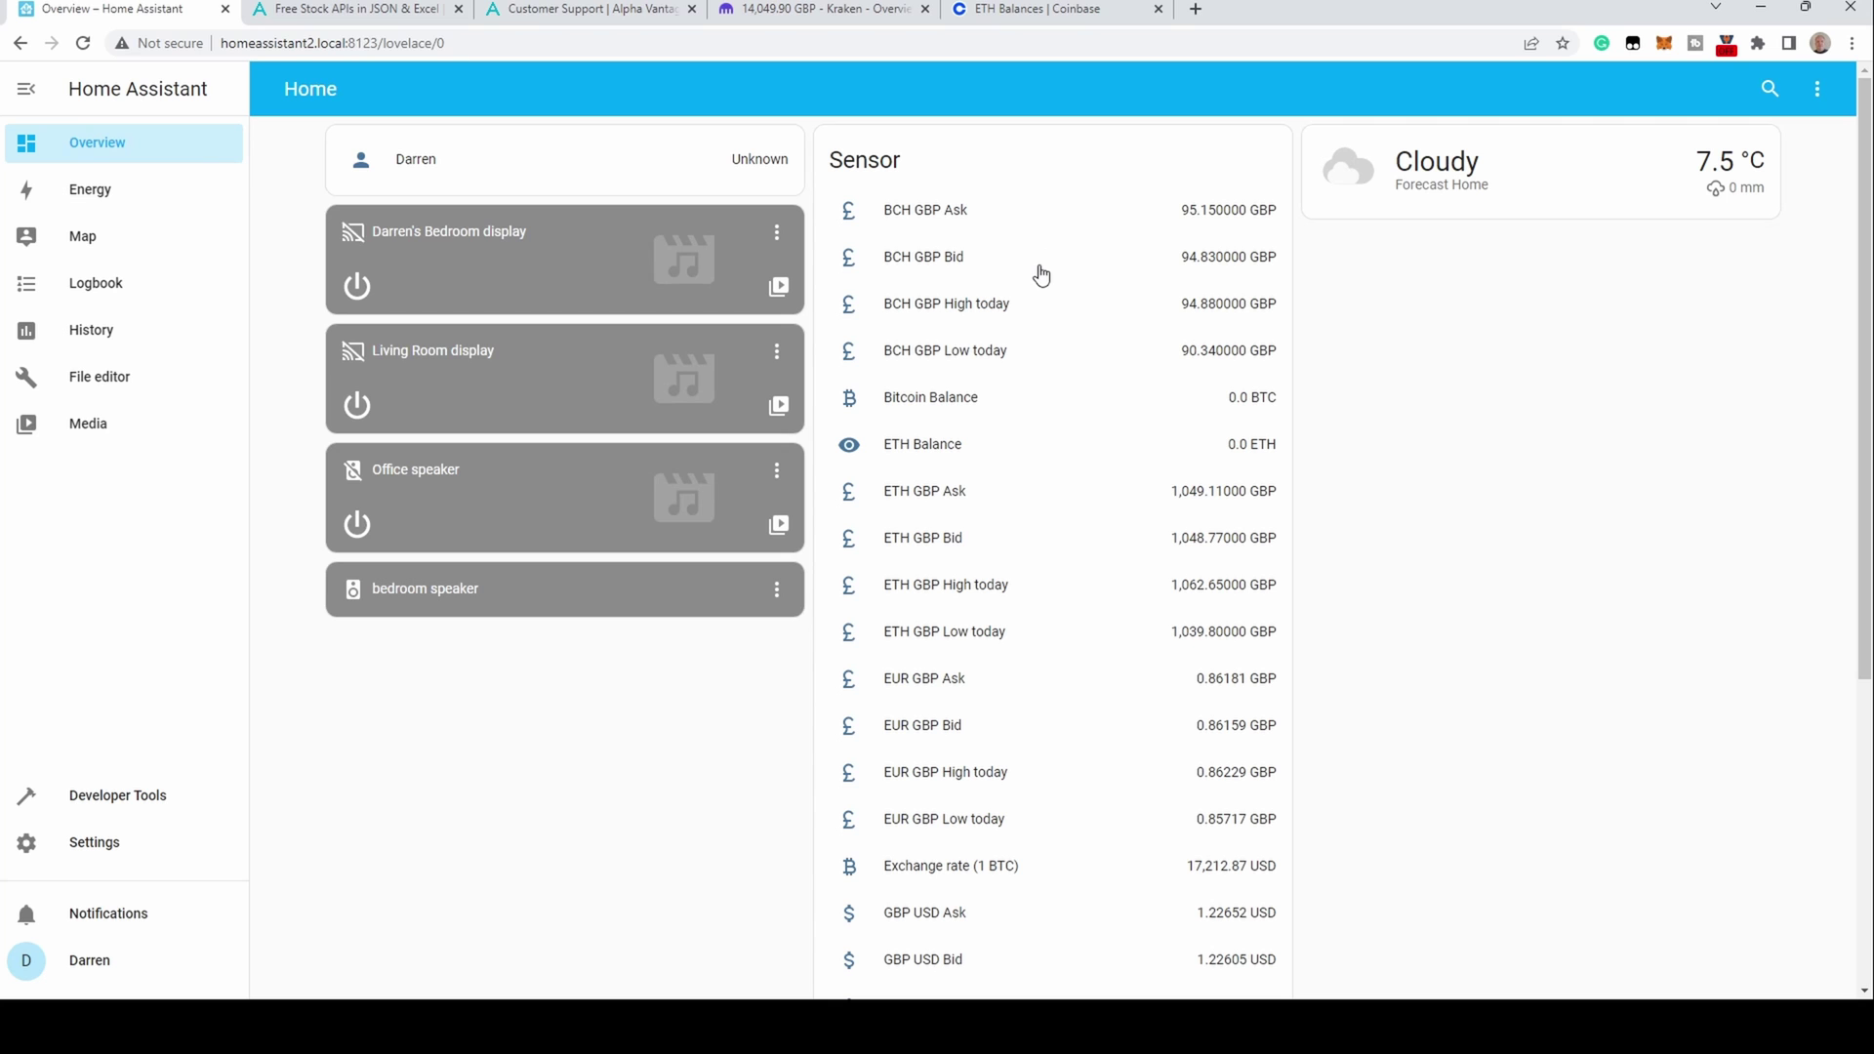
{"action": "scroll", "coordinate": [1041, 275], "scroll_direction": "down", "scroll_amount": 5}
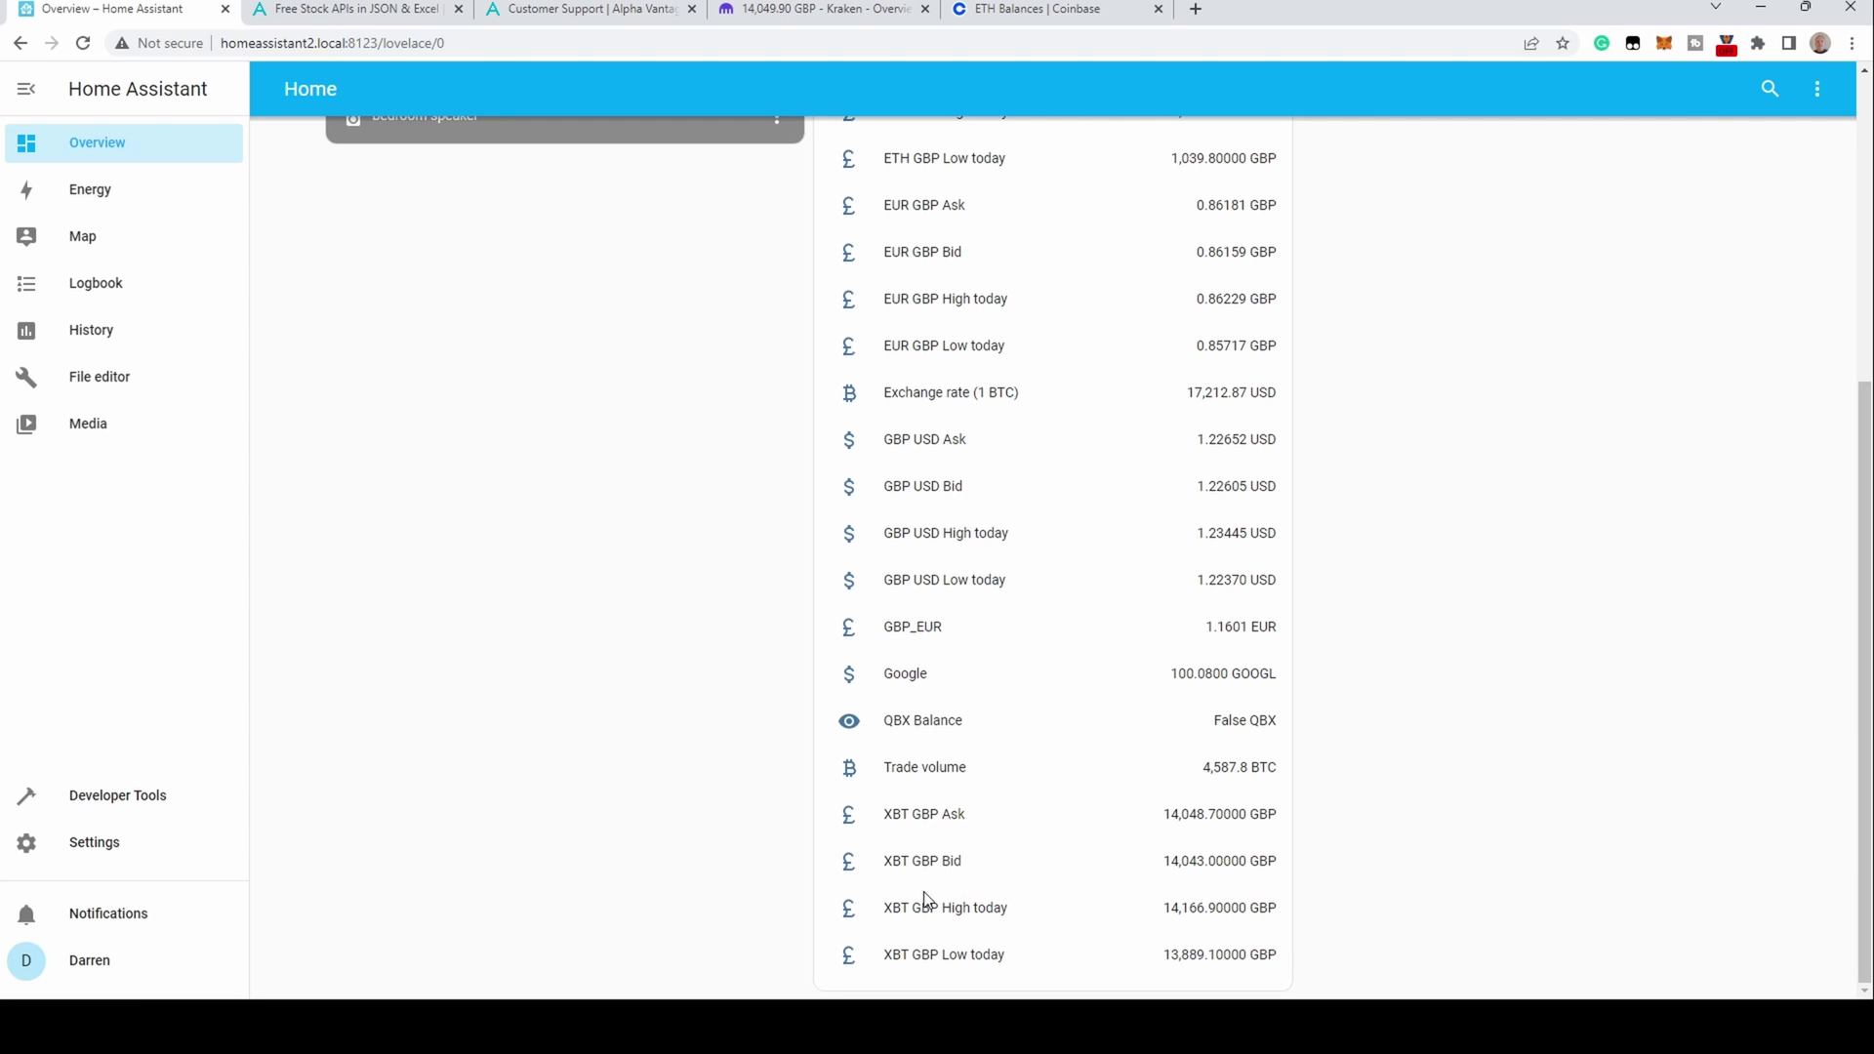
{"action": "scroll", "coordinate": [805, 634], "scroll_direction": "up", "scroll_amount": 4}
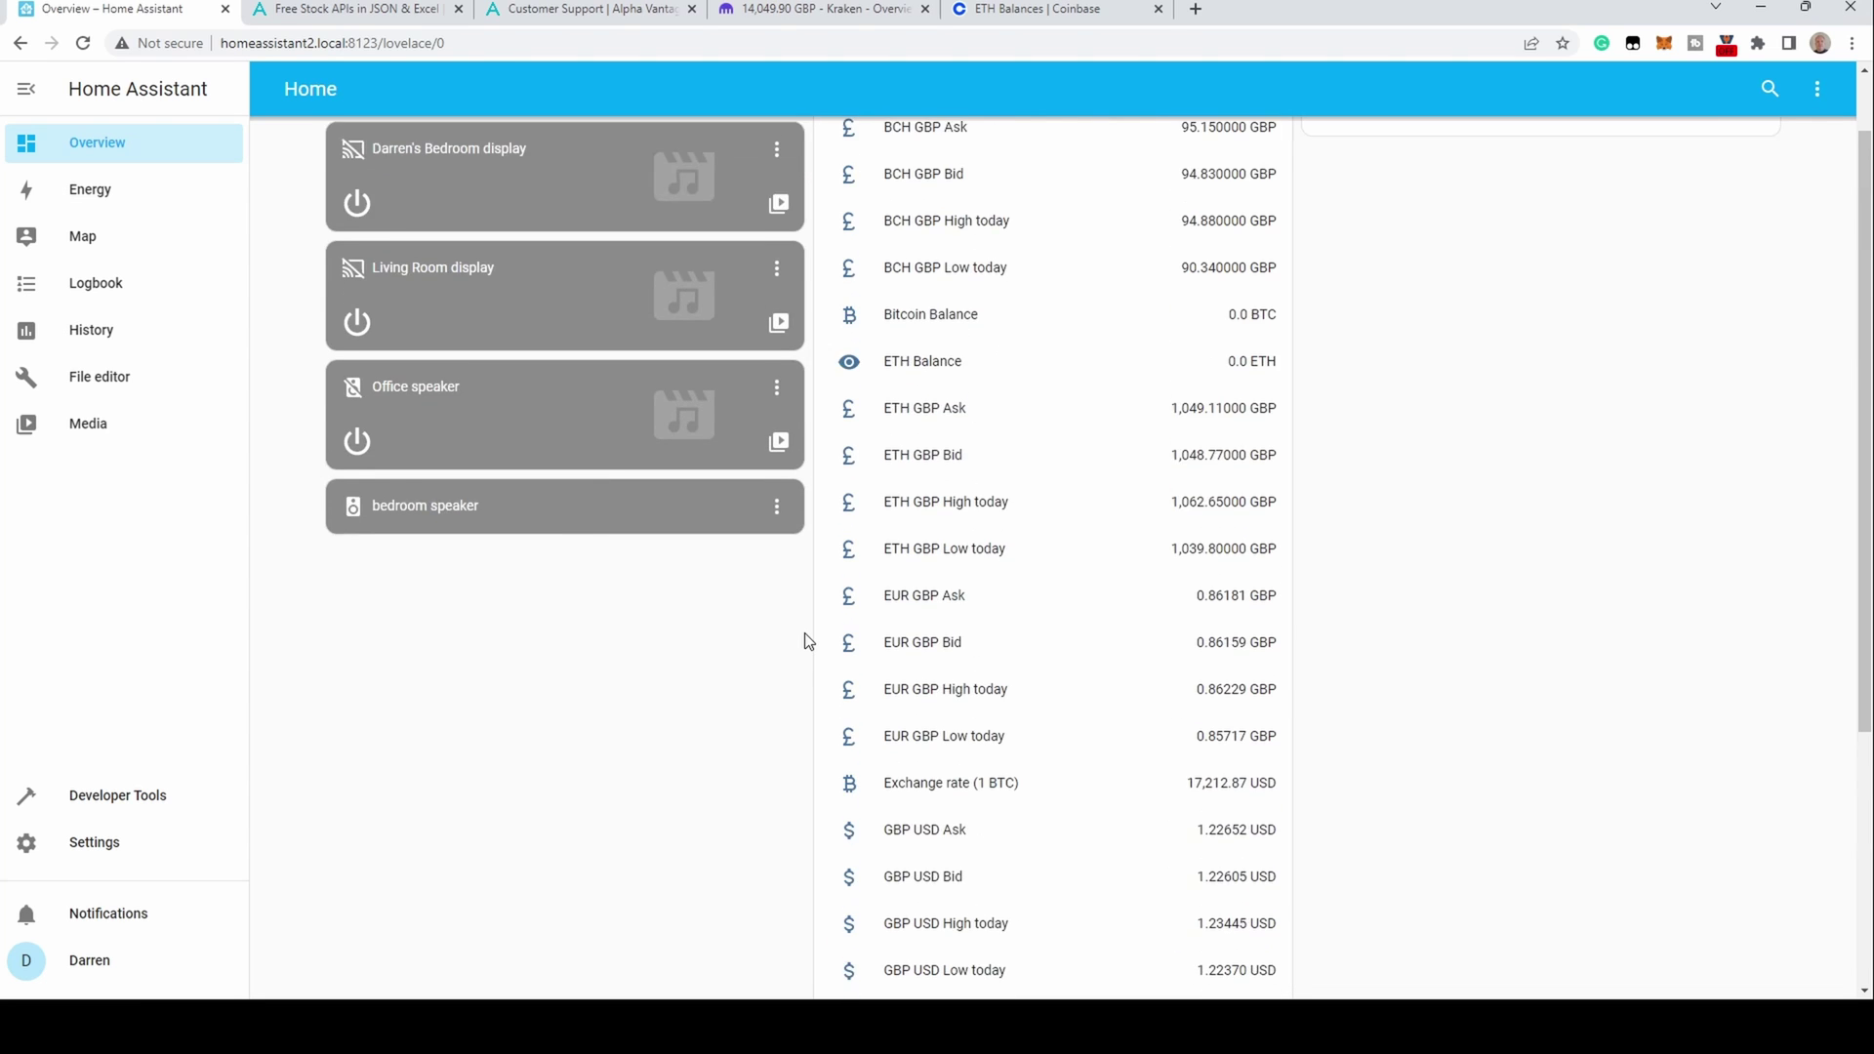
{"action": "scroll", "coordinate": [804, 633], "scroll_direction": "up", "scroll_amount": 1}
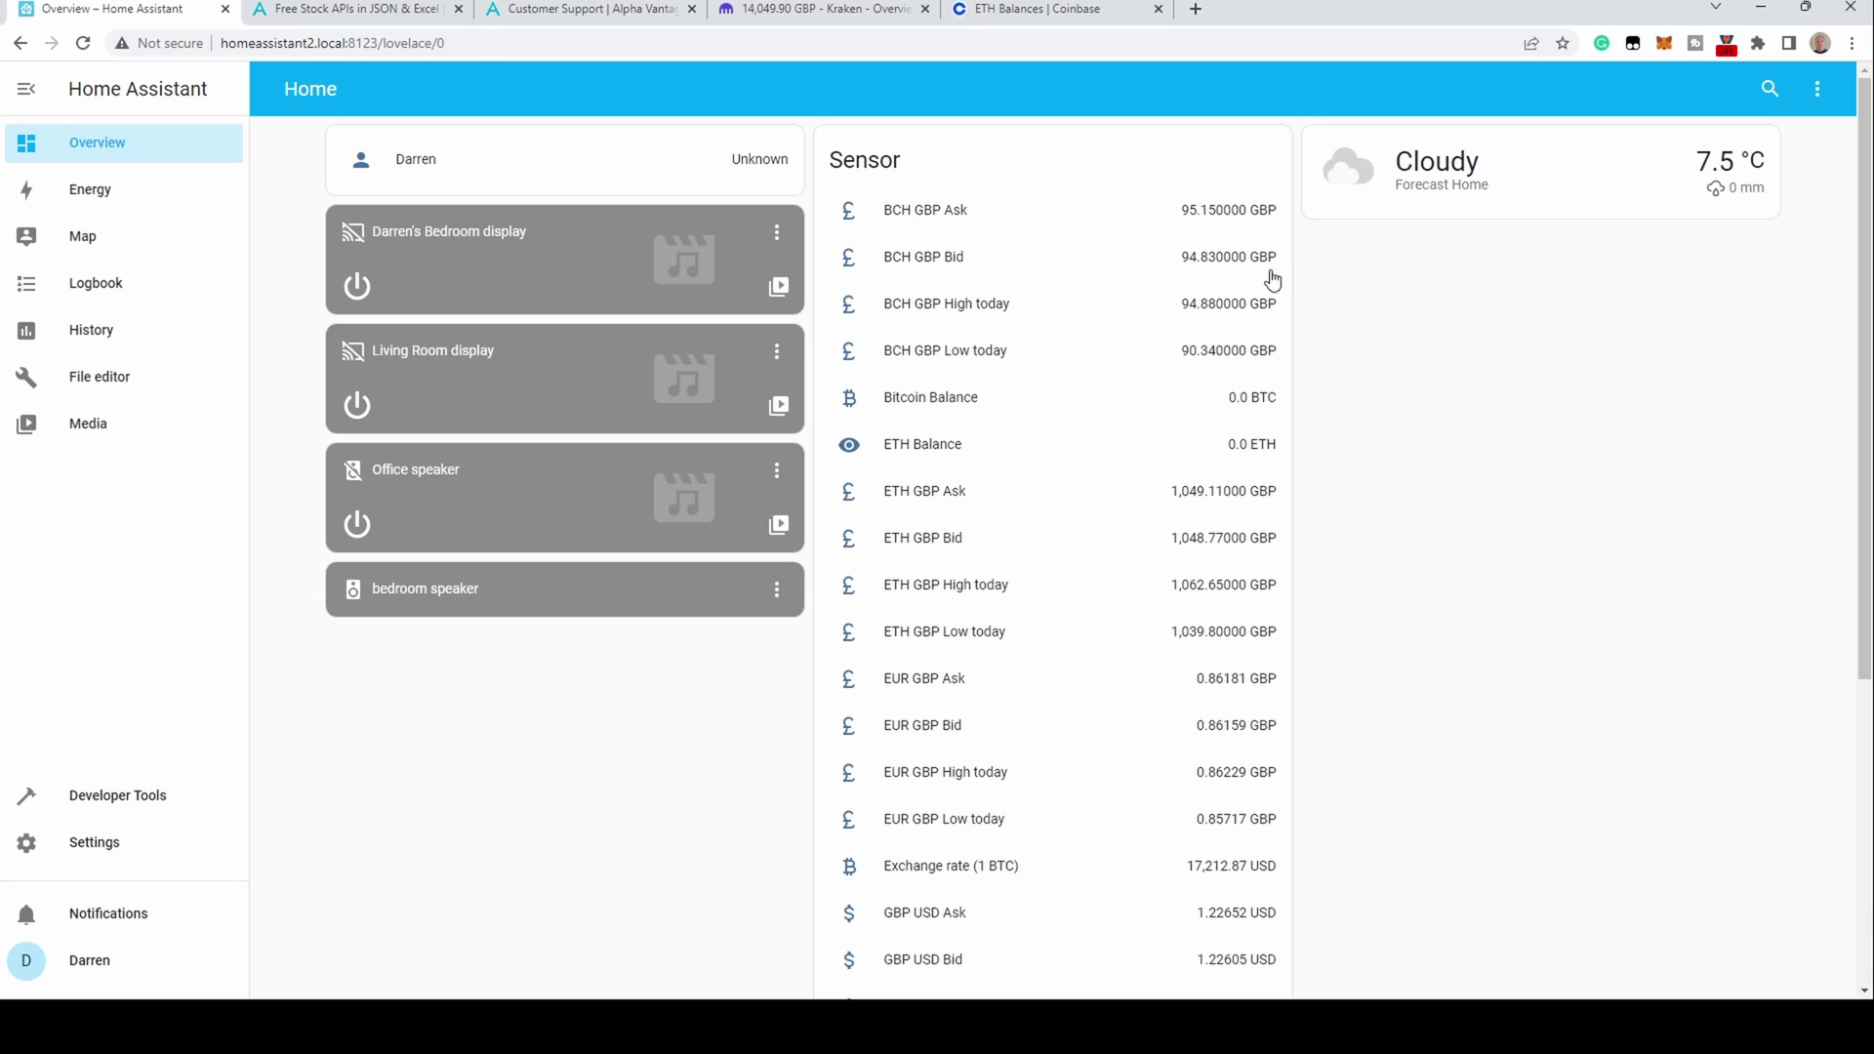